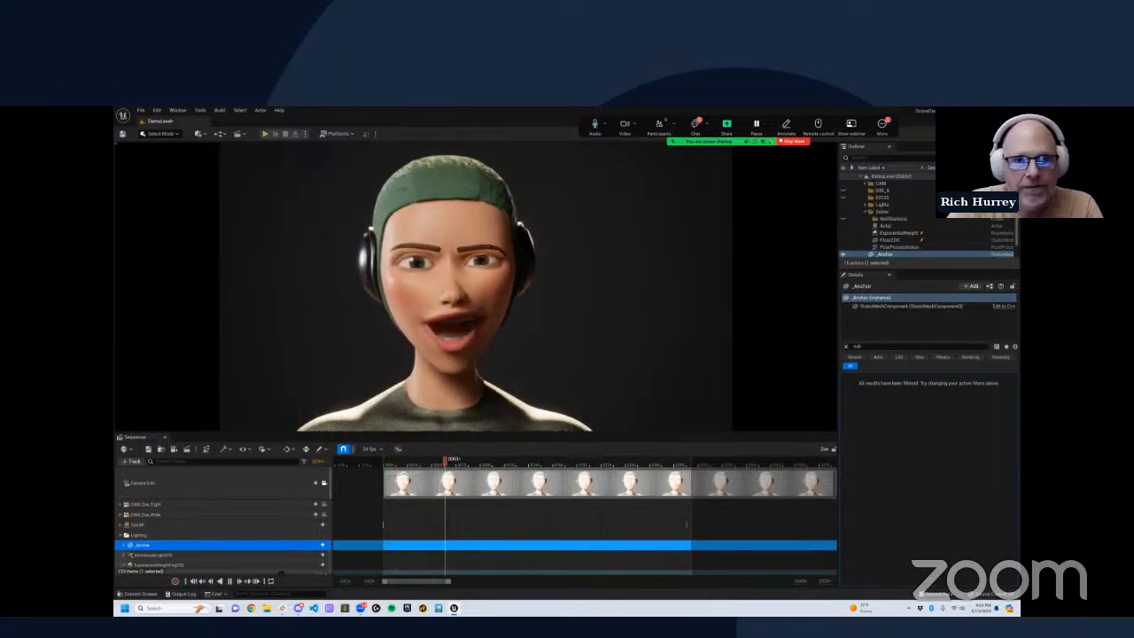
Step: Select the Zoe character, display the viewport in wireframe, and set the character's subdivision level to 0
left_click(476, 207)
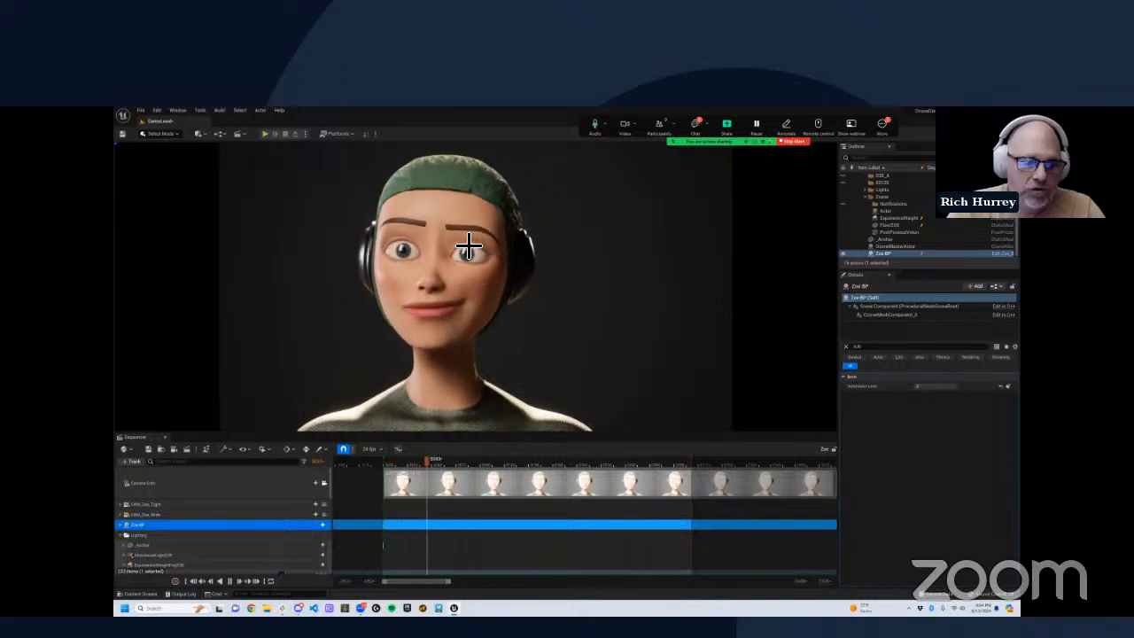
key("alt+2")
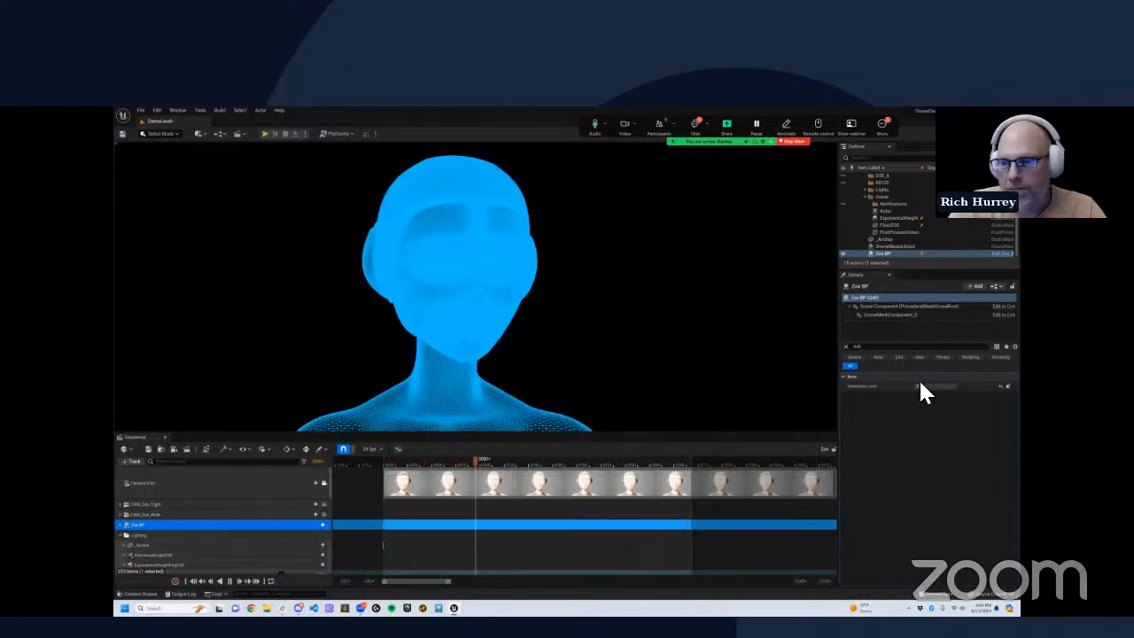
type("0")
key("Return")
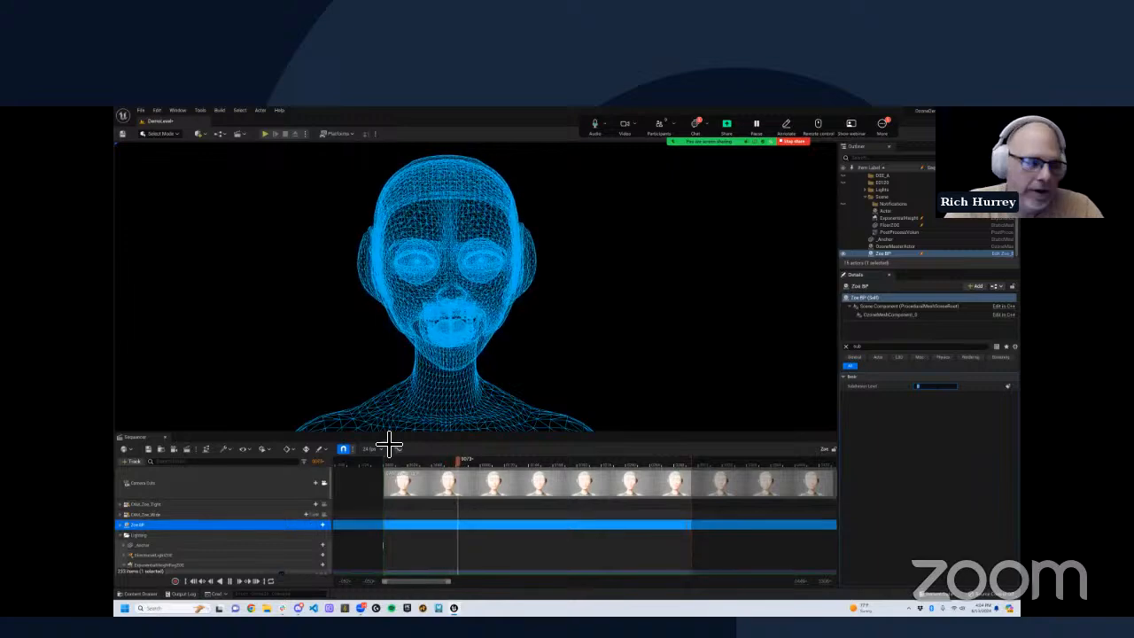
Step: Reselect the Zoe character in the wireframe view and set its subdivision level to 2
left_click(228, 582)
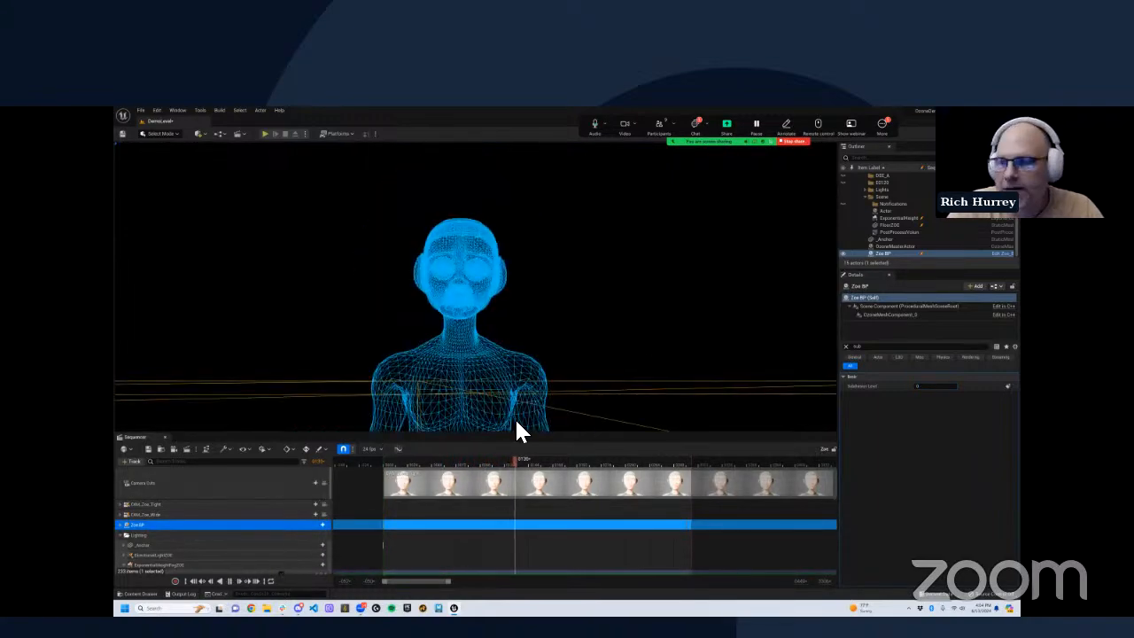
left_click(889, 240)
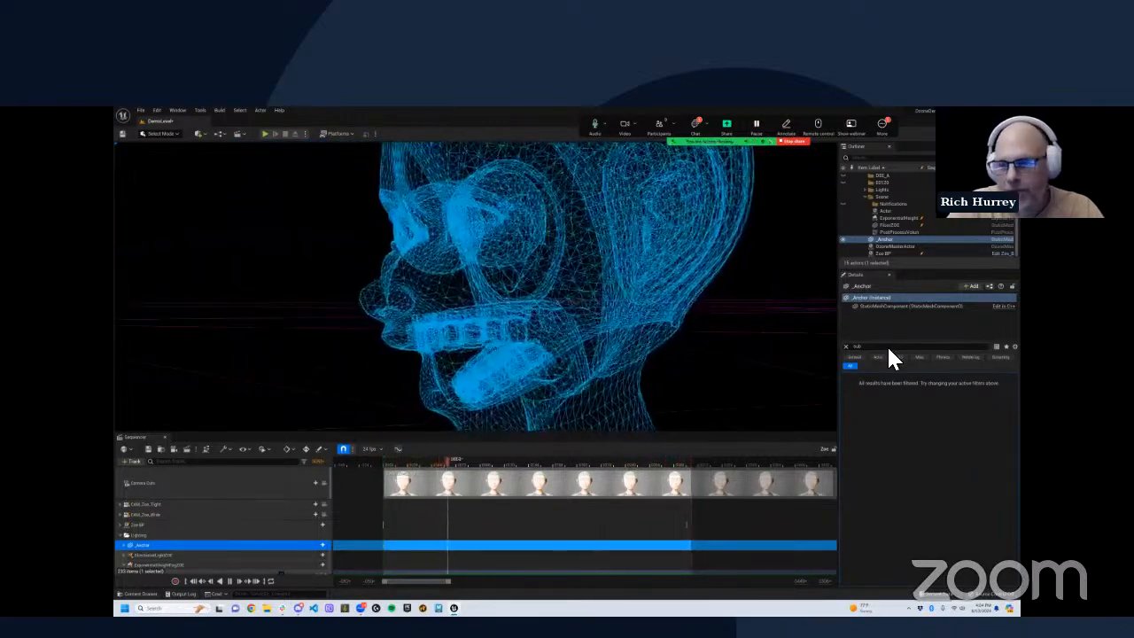
left_click(664, 298)
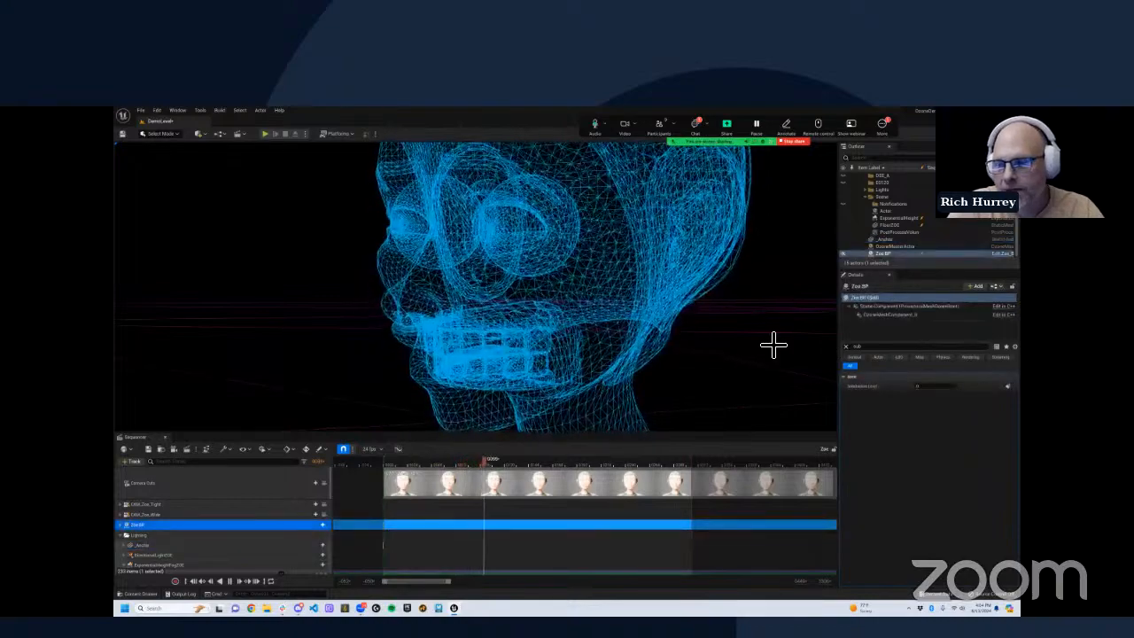
left_click(935, 389)
type("2")
key("Return")
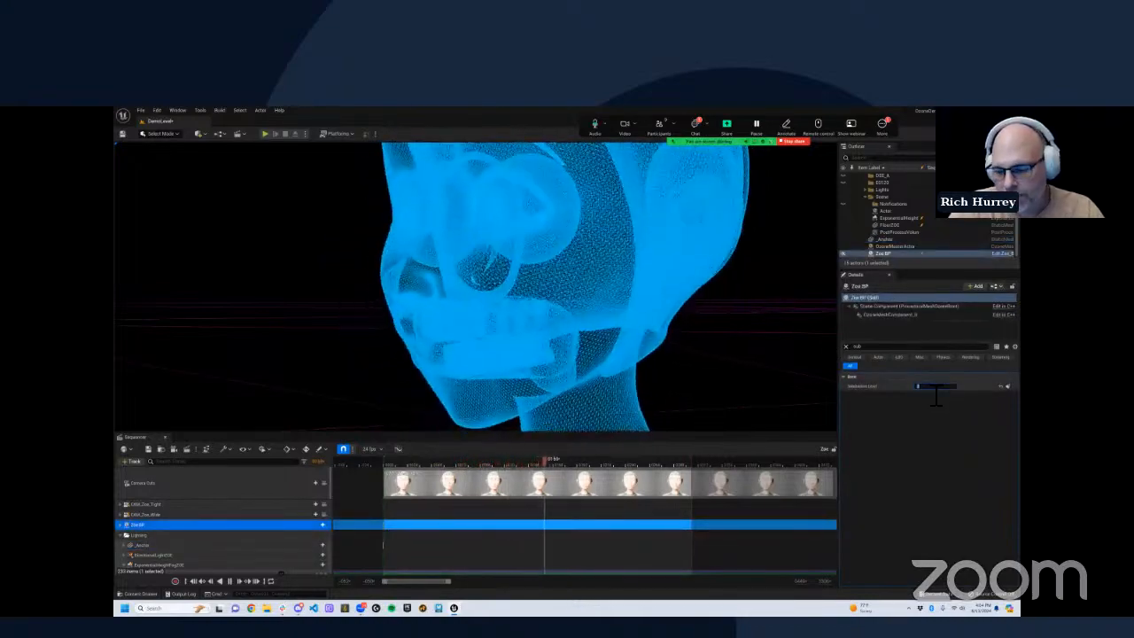
Step: Lower the Zoe character's subdivision level to 1 and then to 0
type("1")
key("Return")
type("0")
key("Return")
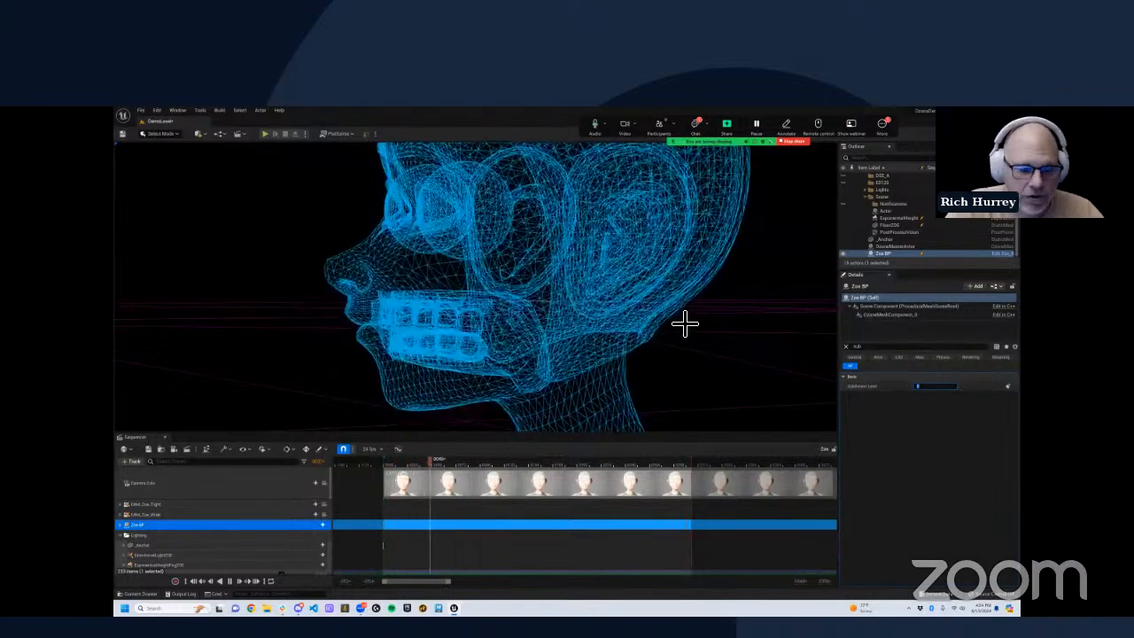
Step: Return the viewport to lit shading and set the Zoe character's subdivision level to 2
key("alt+4")
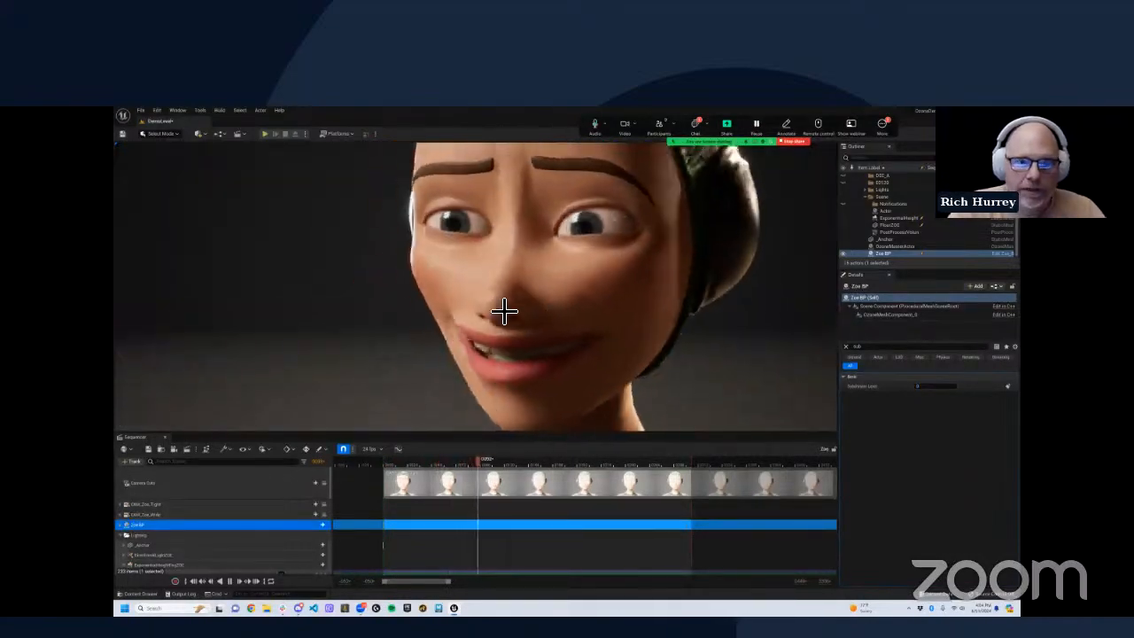
left_click(949, 388)
type("2")
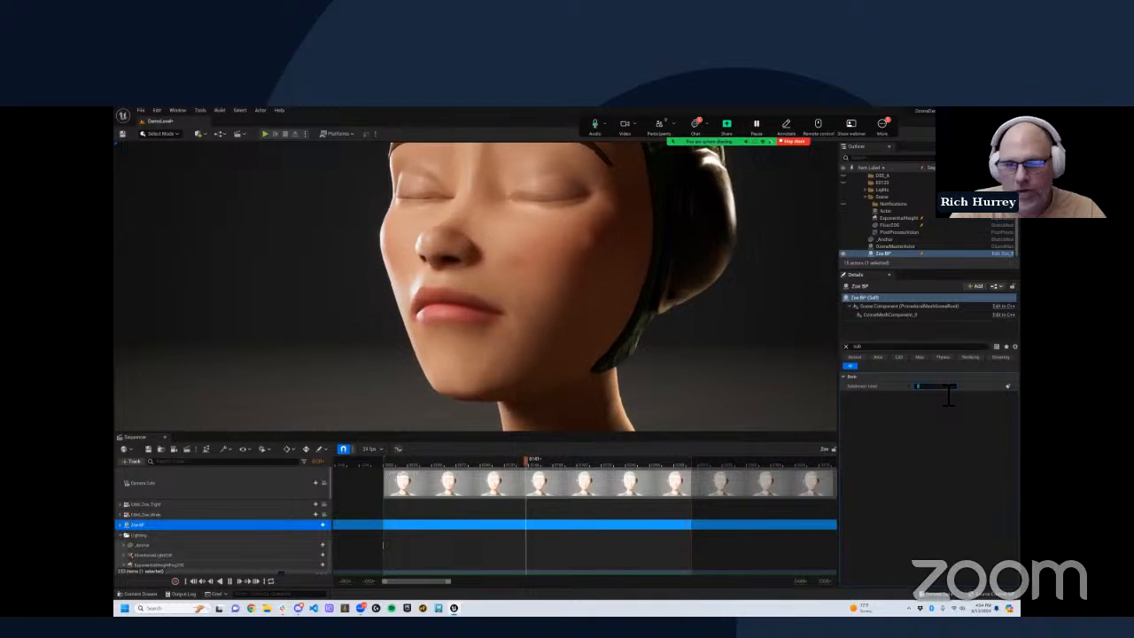
key("Return")
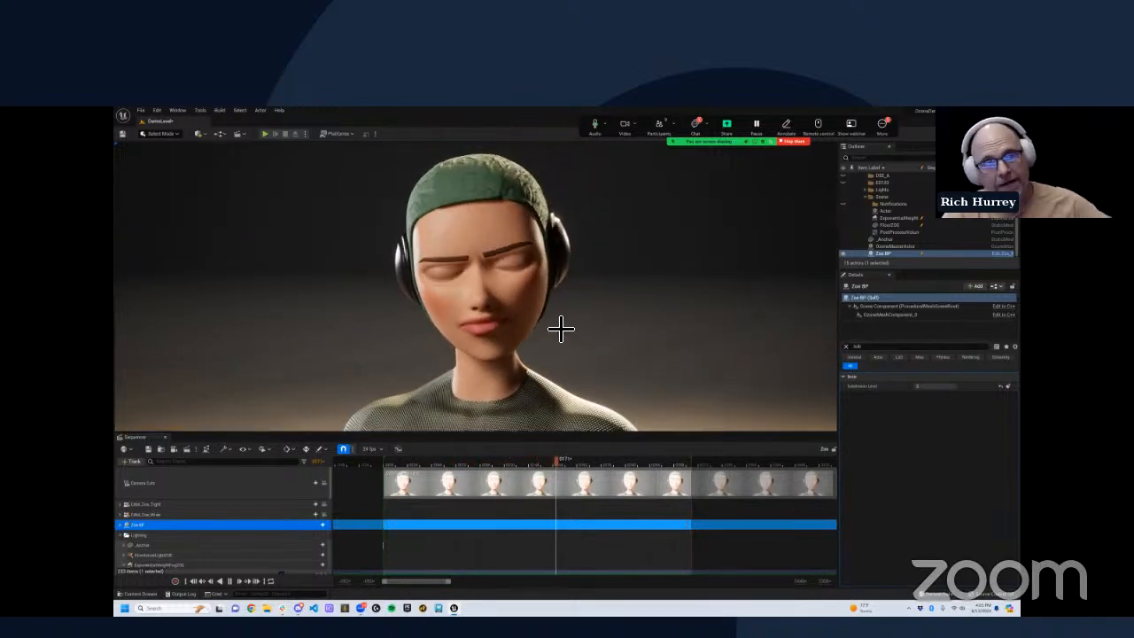
Step: Open the Puppy level sequence from the Demos/Puppy folder and play it through the CAM_WIDE camera
left_click(227, 582)
left_click(153, 594)
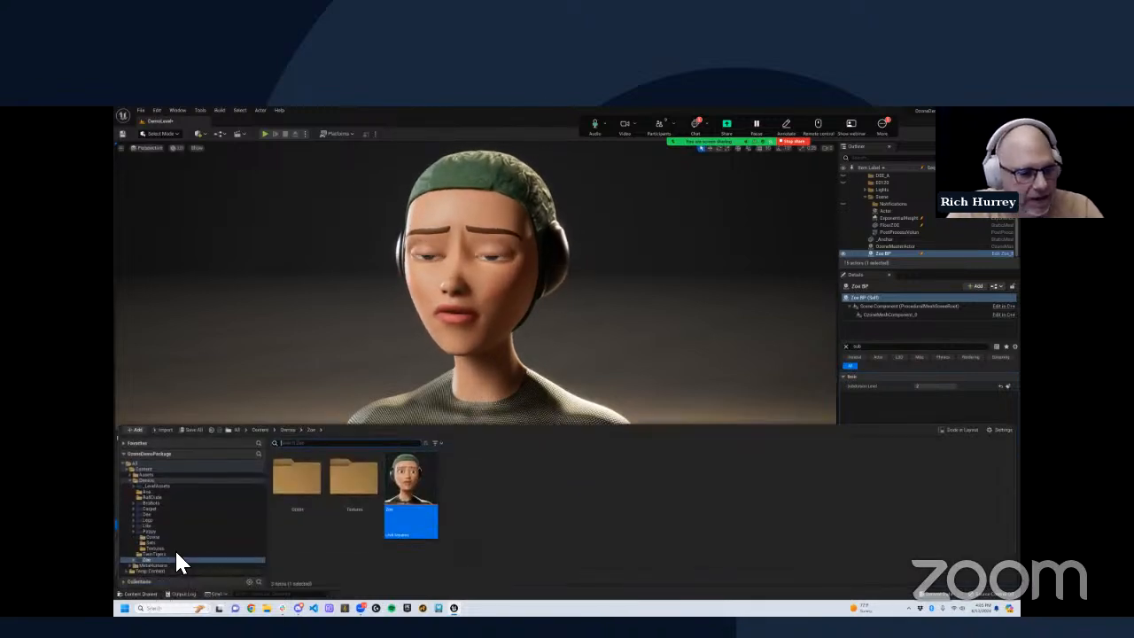
left_click(152, 531)
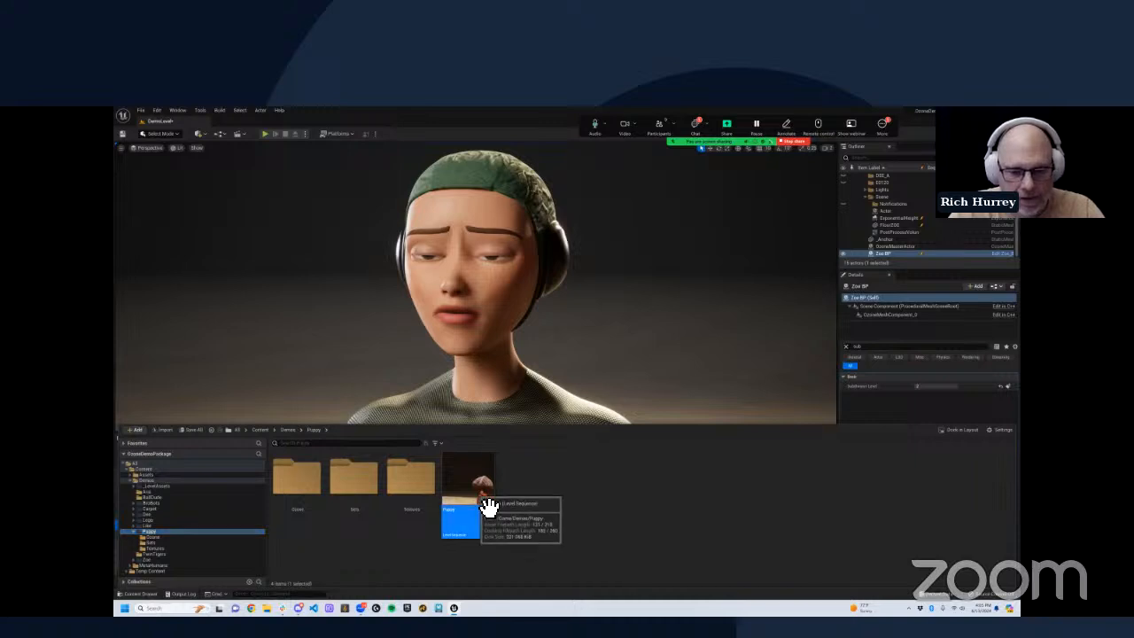
double_click(489, 507)
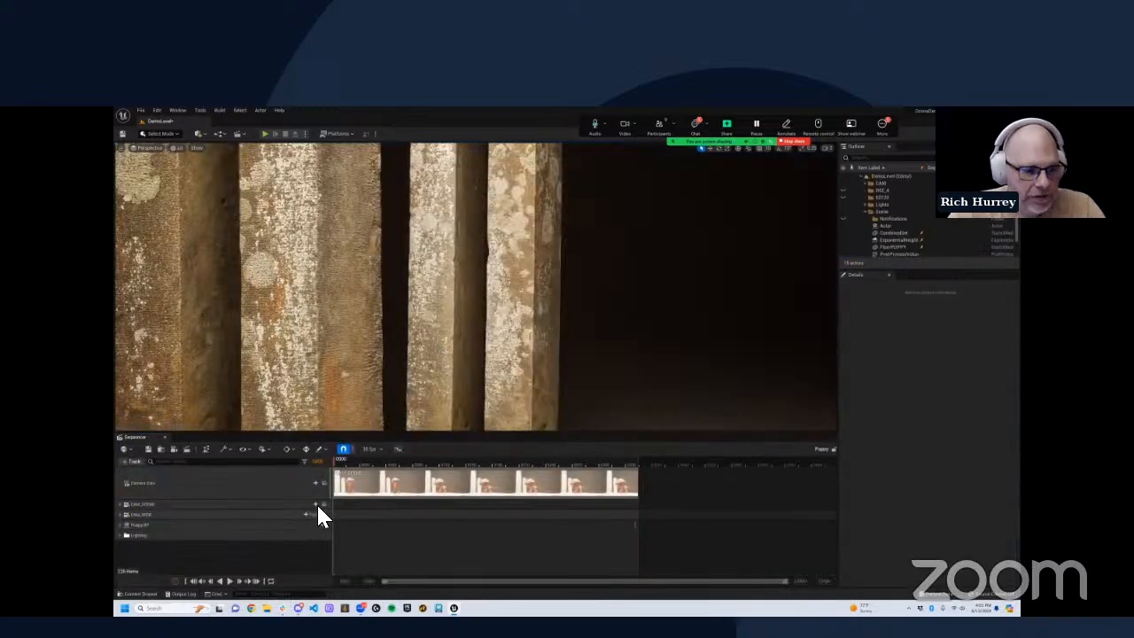
left_click(323, 514)
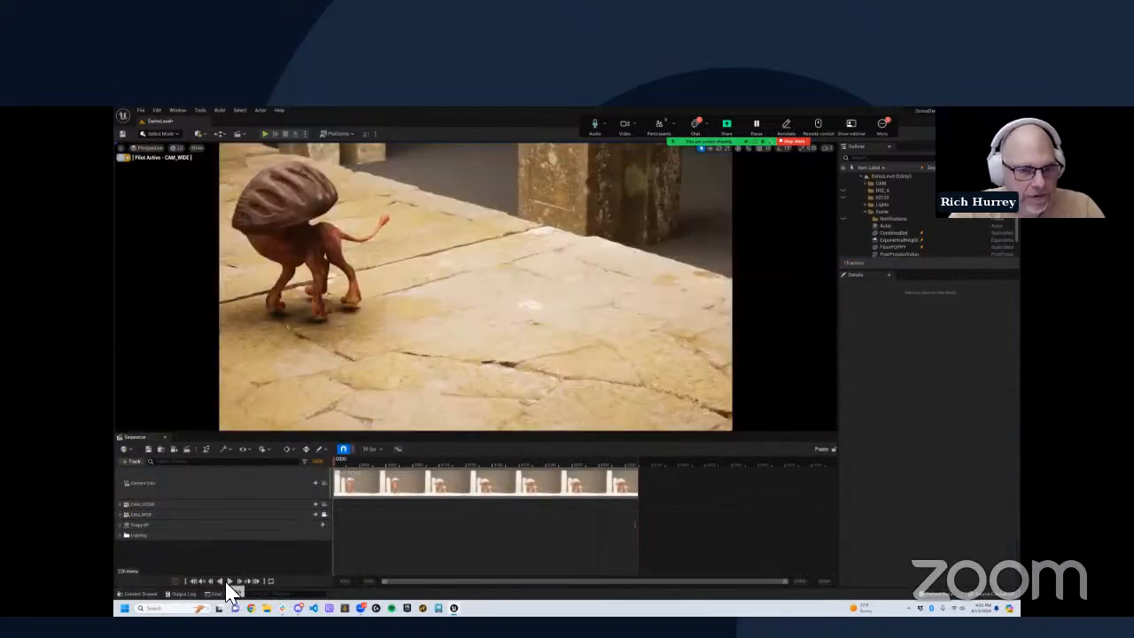
left_click(229, 582)
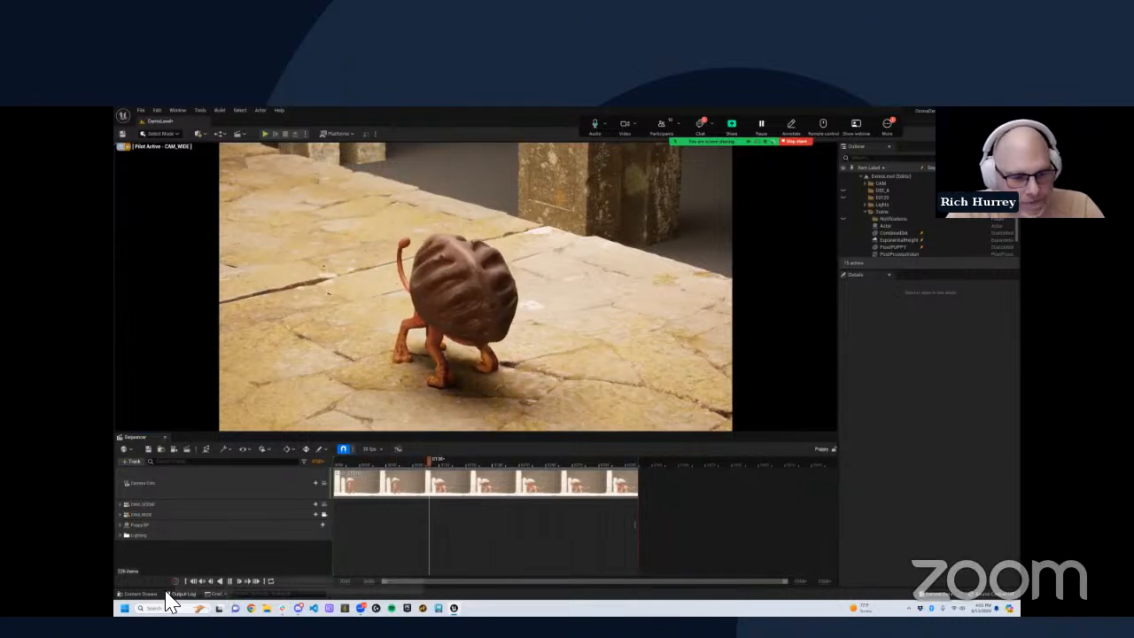
Step: Examine the three assets in the Puppy's Ozone folder, close the asset browser, and pause the sequence
left_click(142, 594)
double_click(323, 498)
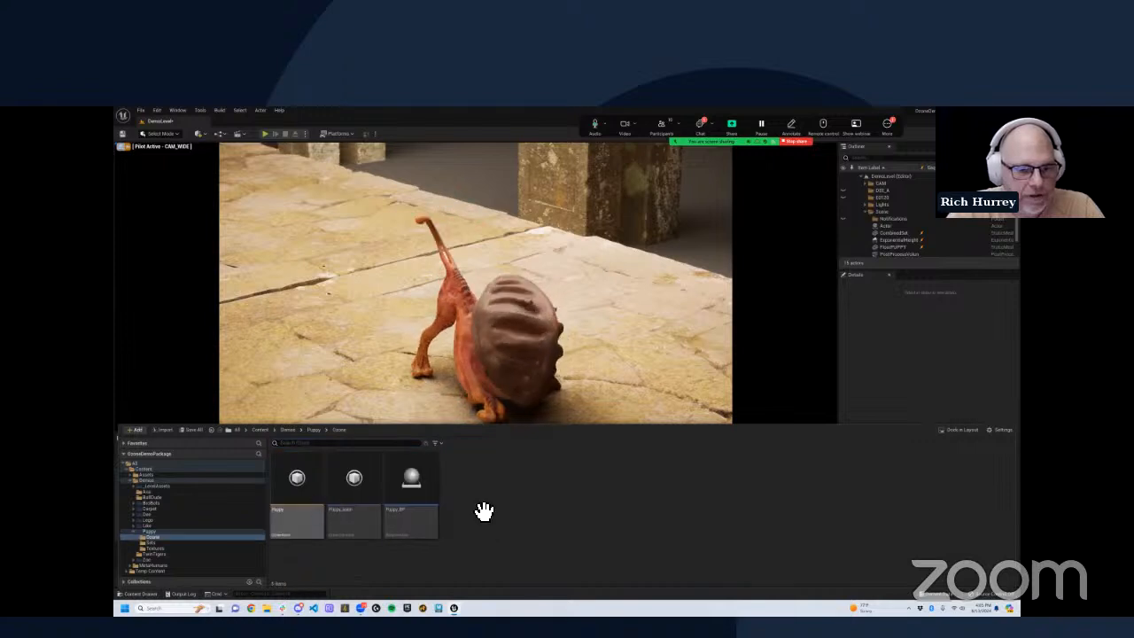
left_click(425, 496)
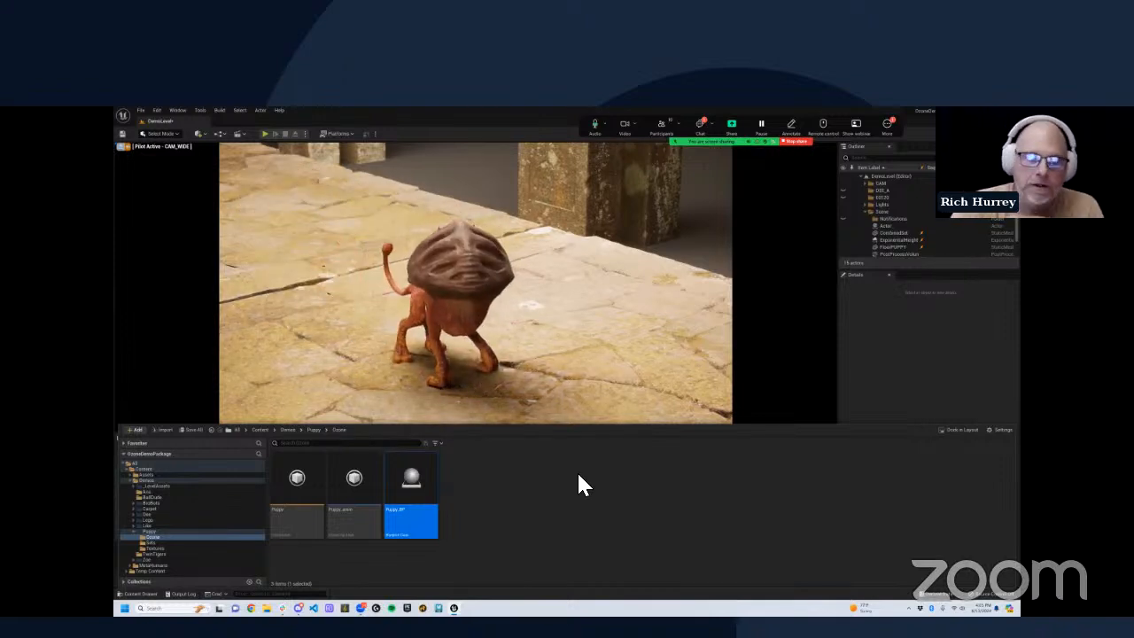
left_click(306, 499)
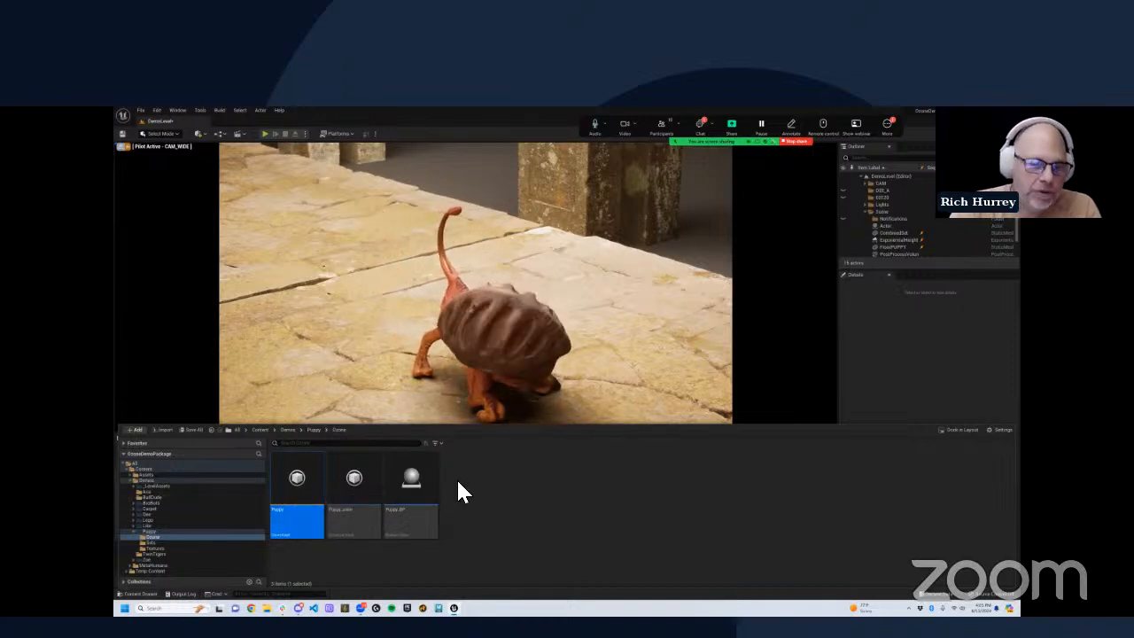
left_click(430, 485)
left_click(315, 485)
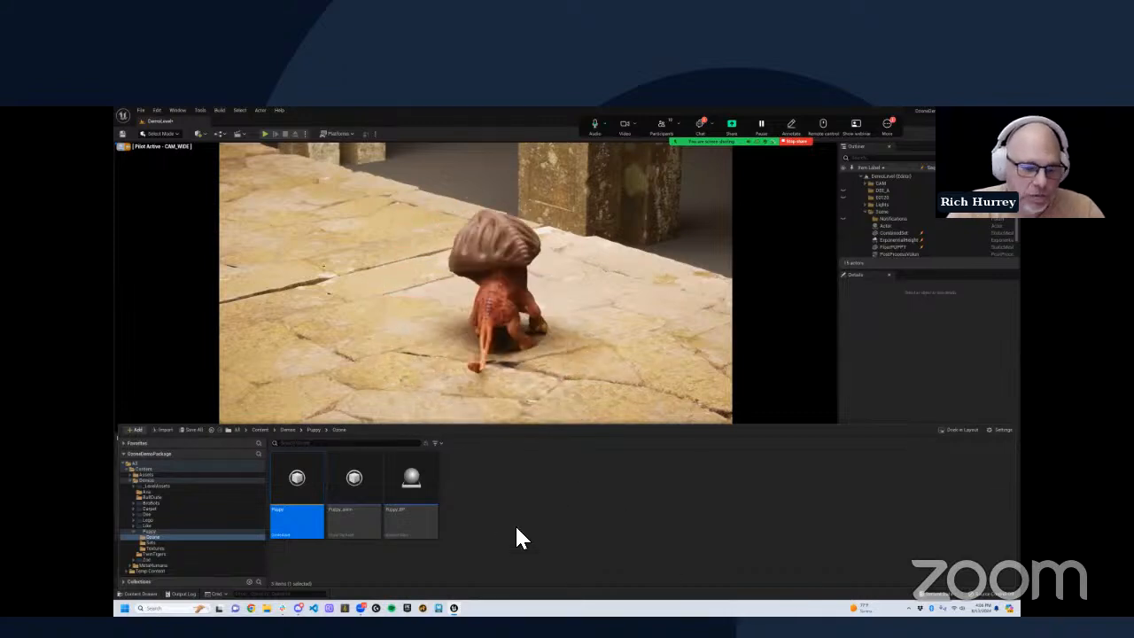
left_click(357, 509)
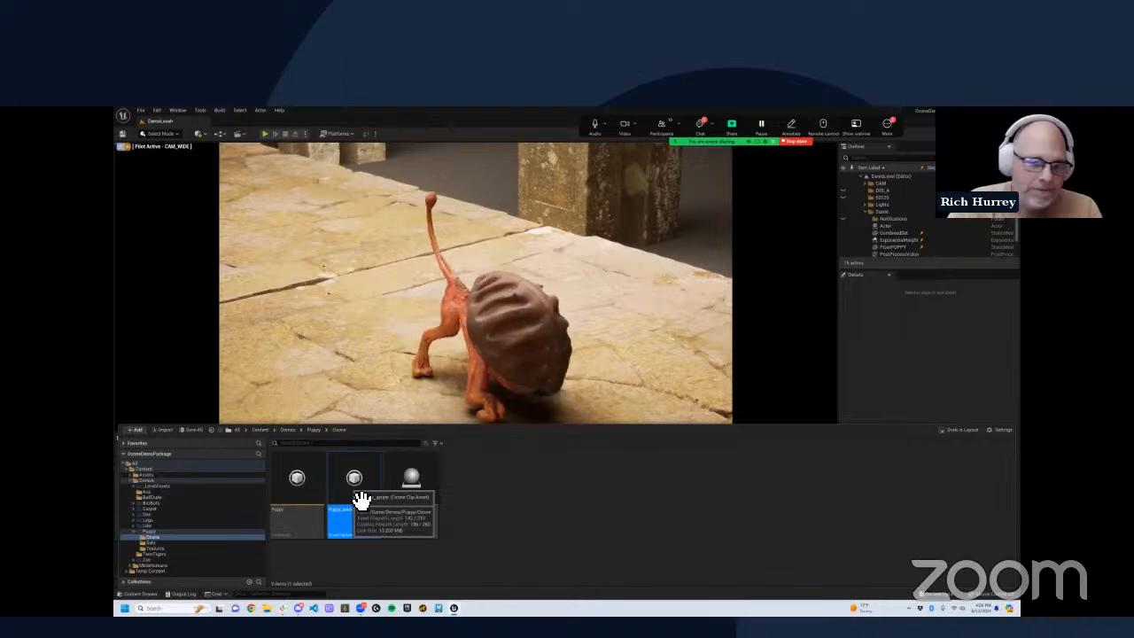
key("ctrl+space")
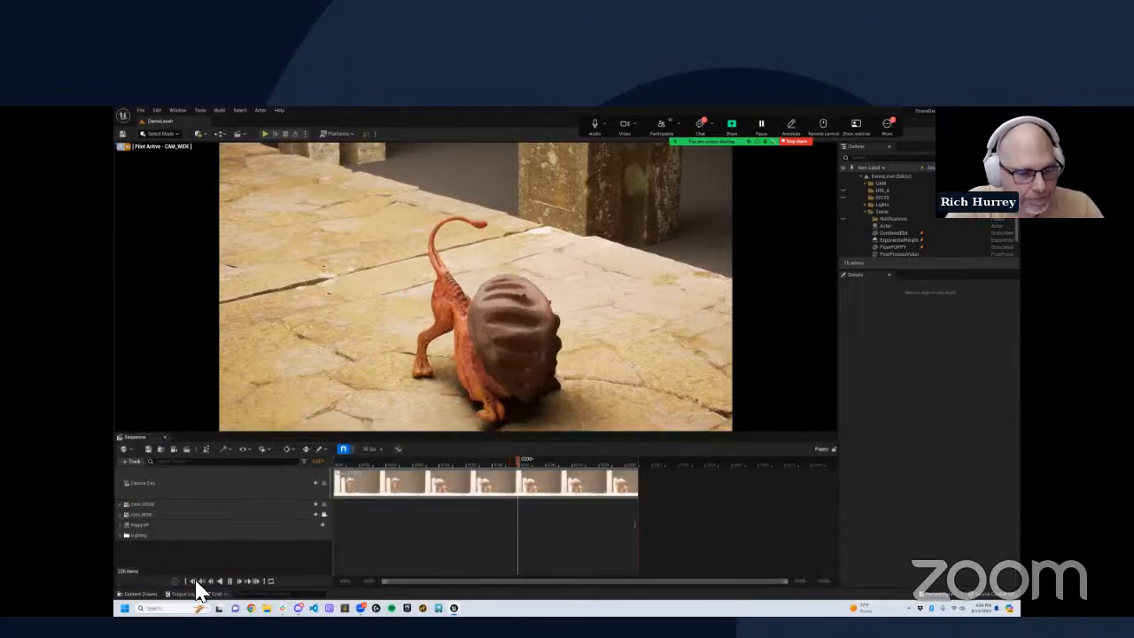
left_click(230, 581)
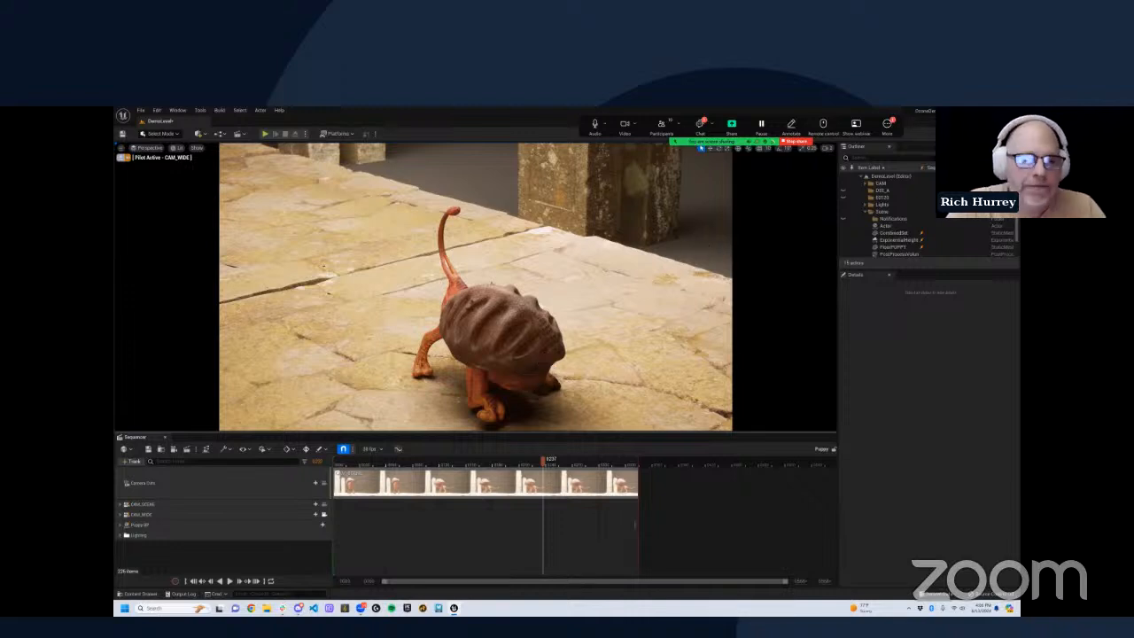
Step: Switch to Maya and examine the puppy rig up close with its body control selected
key("alt+Tab")
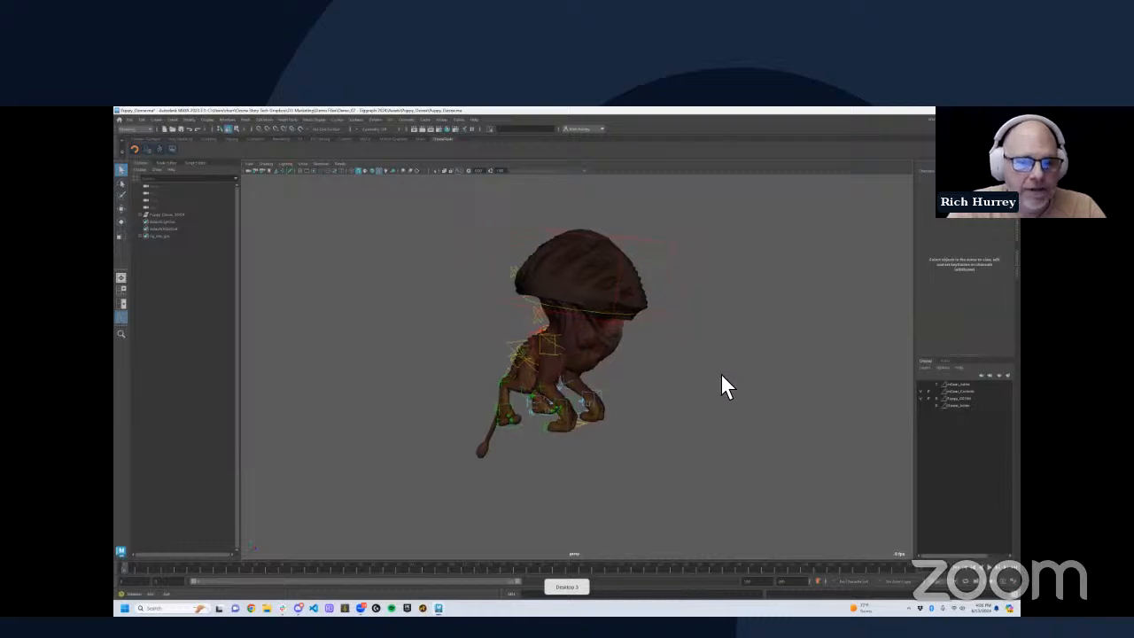
left_click(521, 360)
mouse_move(559, 364)
middle_mouse_down()
mouse_move(550, 358)
mouse_move(568, 371)
mouse_move(573, 346)
mouse_move(573, 360)
middle_mouse_up()
scroll(549, 350, "up", 3)
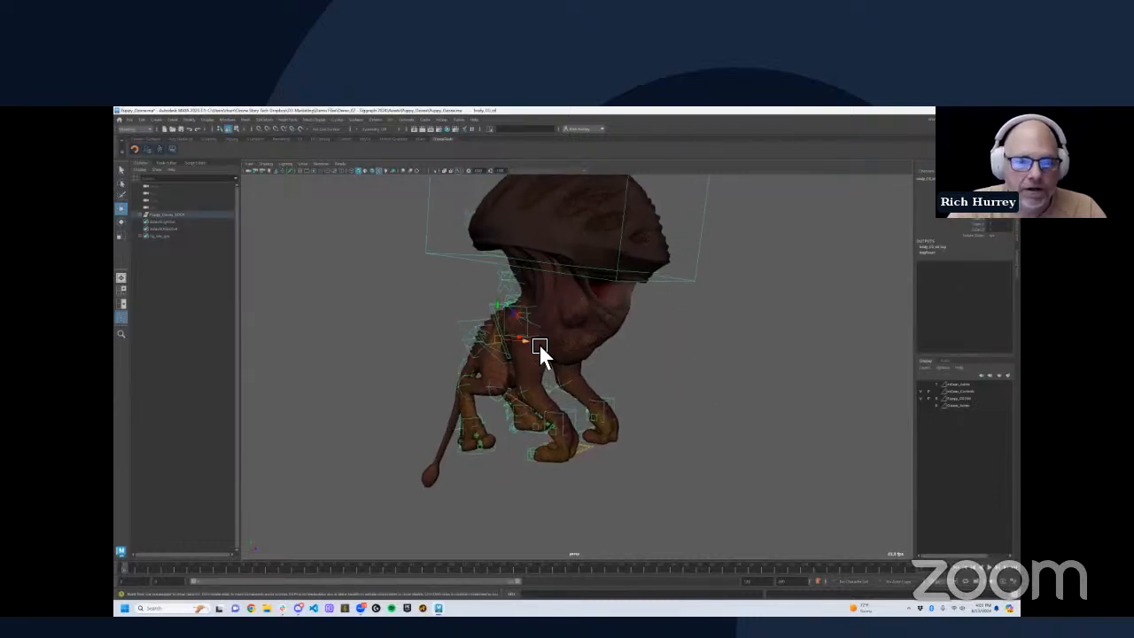
left_click_drag(512, 347, 551, 346, "alt")
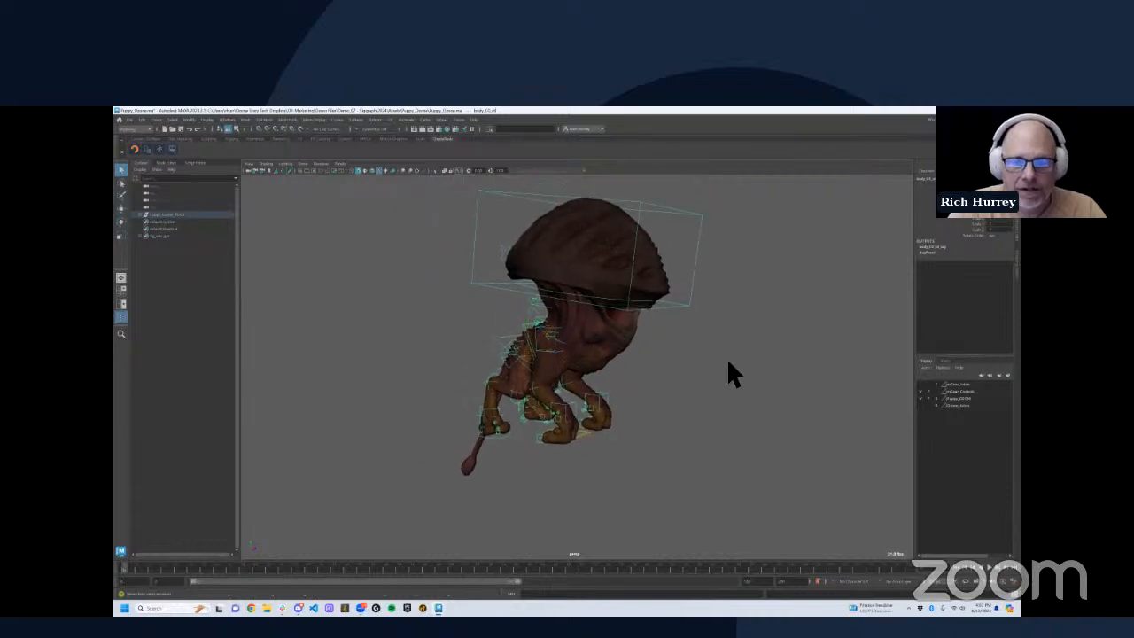
left_click(683, 358)
Step: Inspect the puppy rig's head-shell and body controls, leaving nothing selected
scroll(680, 350, "down", 1)
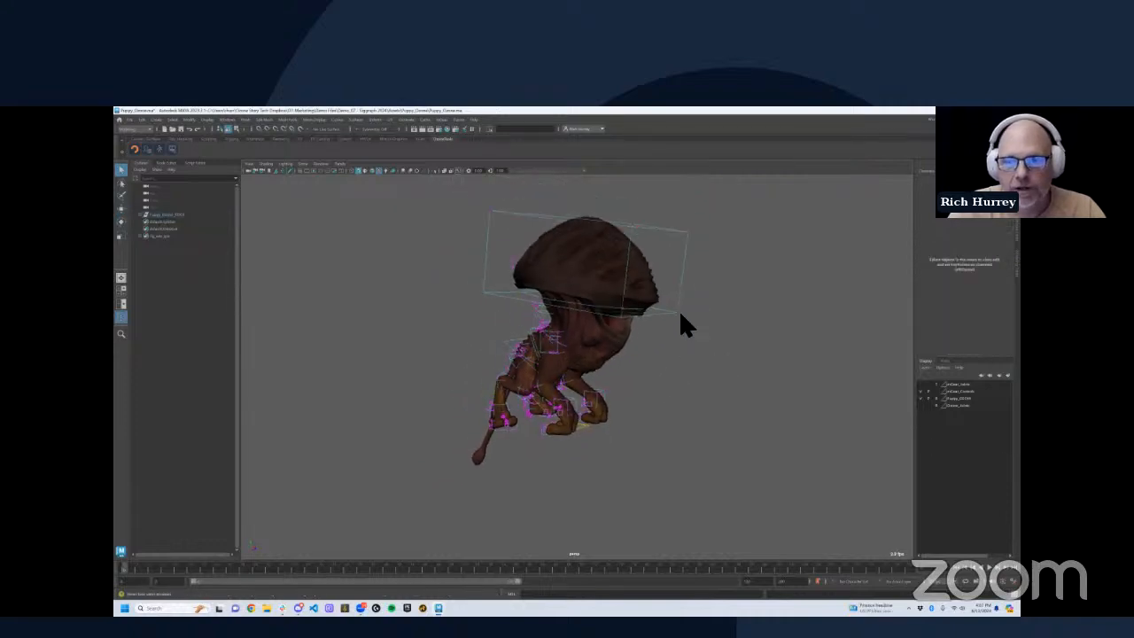
right_click(679, 309)
left_click(700, 302)
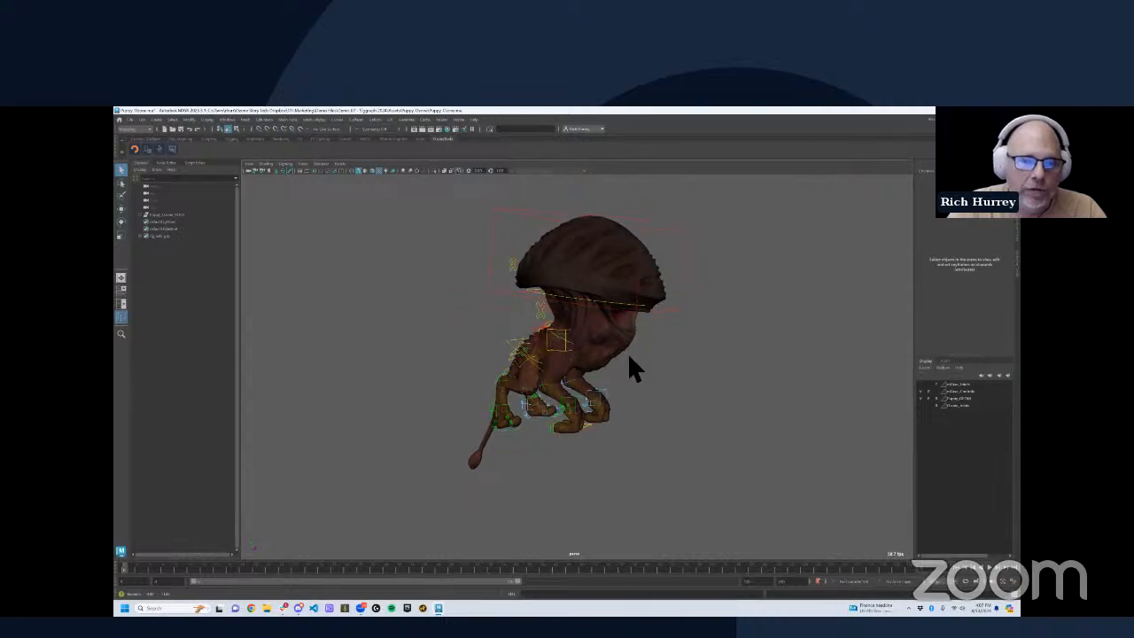
left_click_drag(509, 339, 551, 359, "alt")
left_click(529, 357)
key("w")
key("q")
left_click(693, 362)
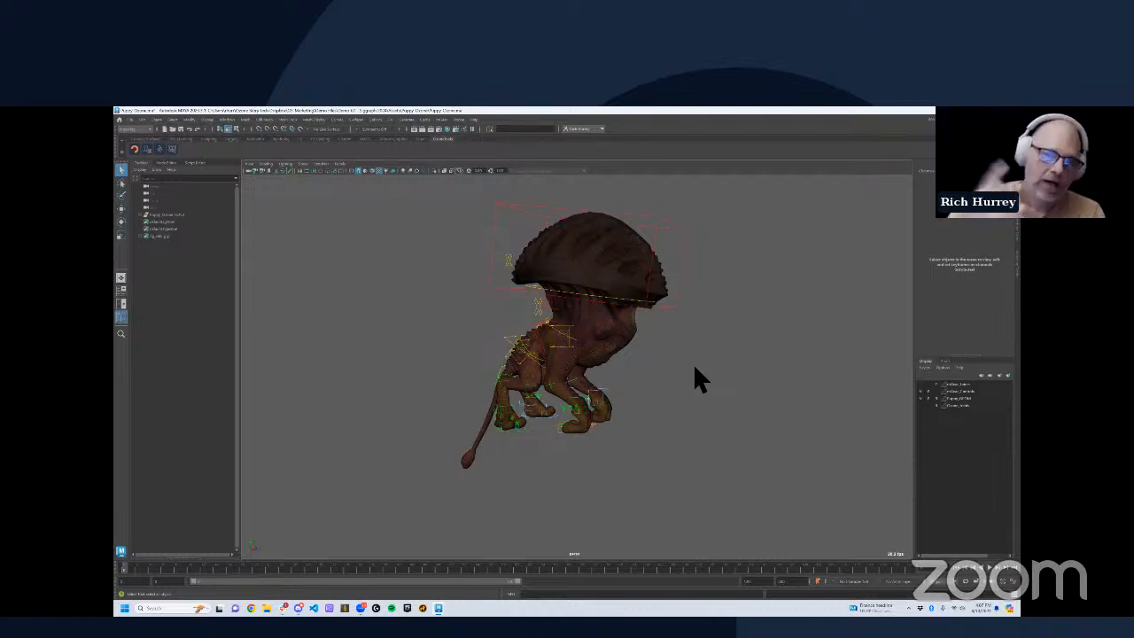
Step: Open the Node Editor, select all nodes whose names contain Ozone, and add them to the graph
left_click(174, 162)
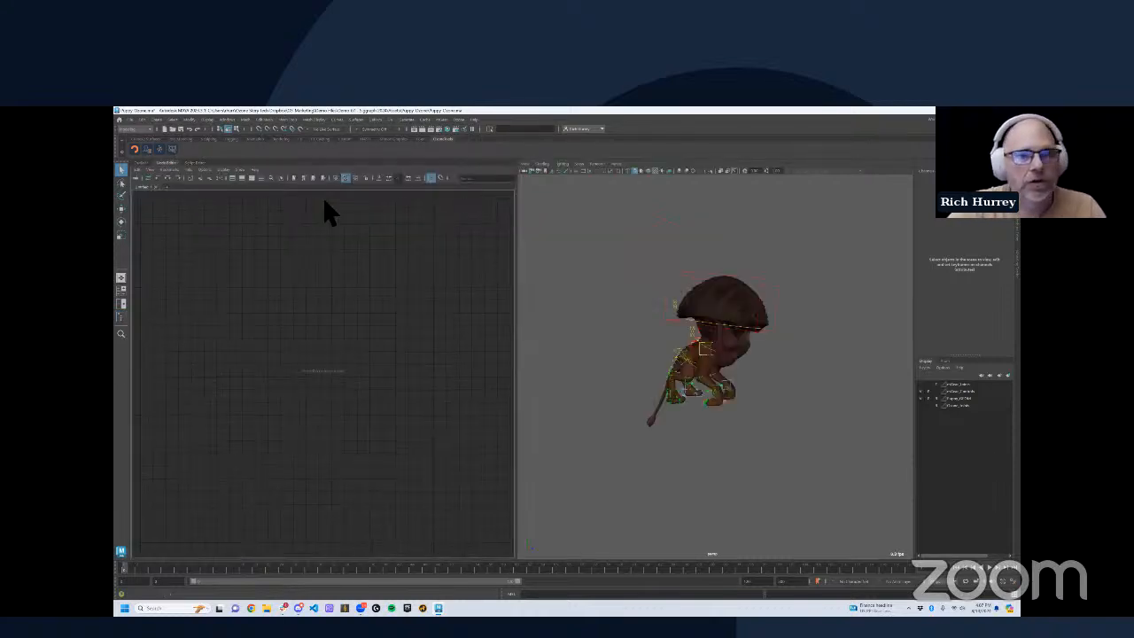
left_click(533, 138)
type("*Ozone")
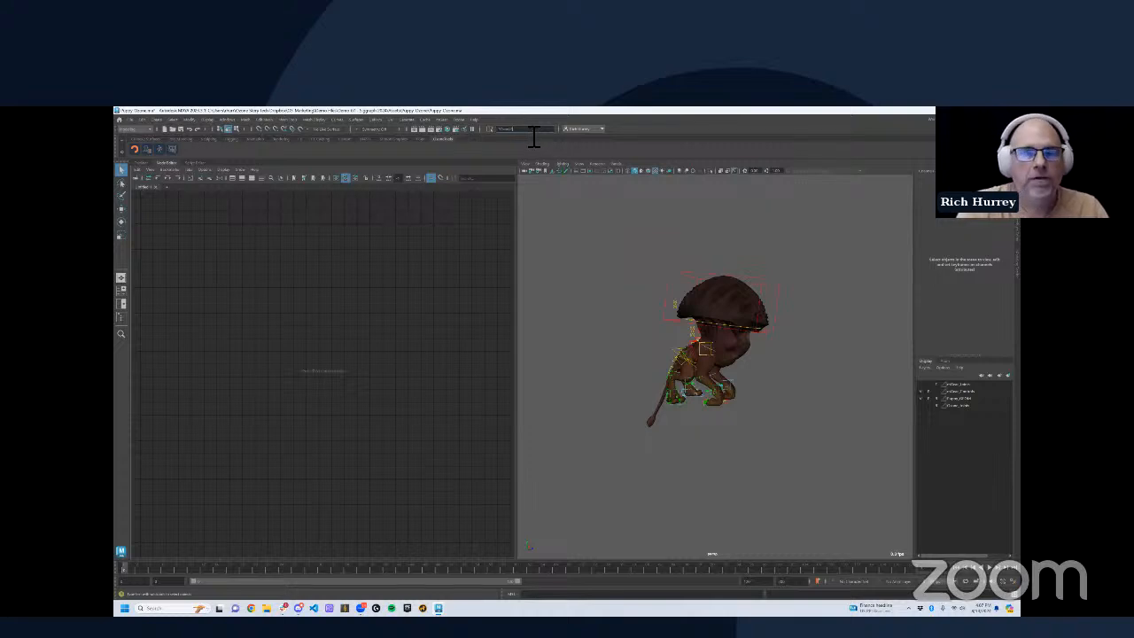
key("Return")
left_click(209, 180)
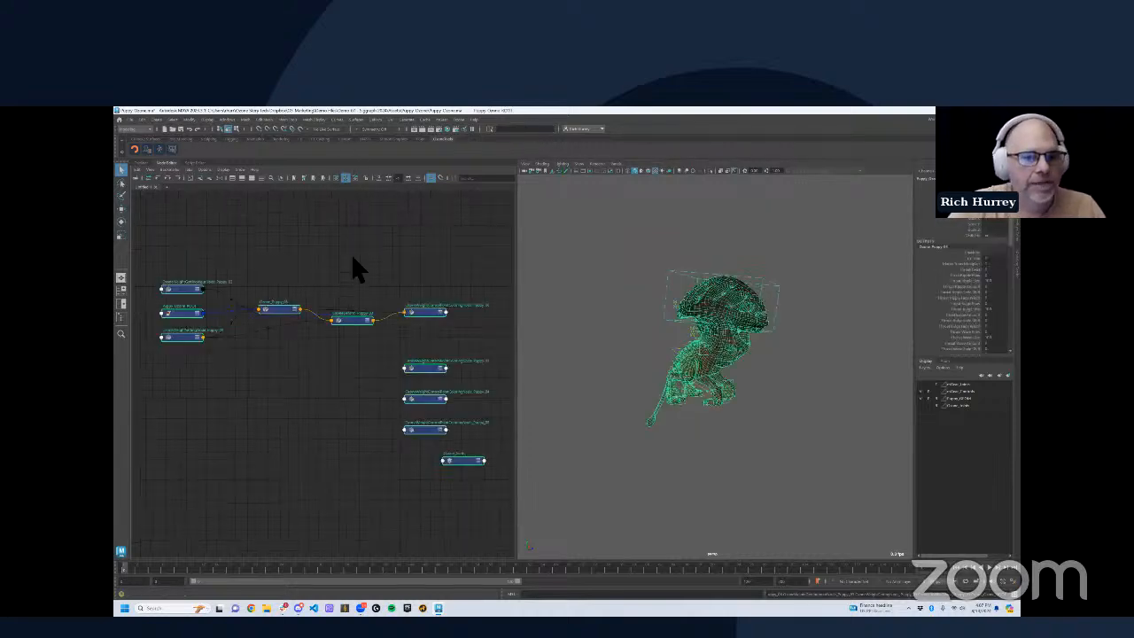
Step: Remove all nodes except the central Ozone deformer node from the graph and reposition the remaining node
middle_click_drag(352, 324, 353, 329, "alt")
left_click_drag(153, 252, 317, 376)
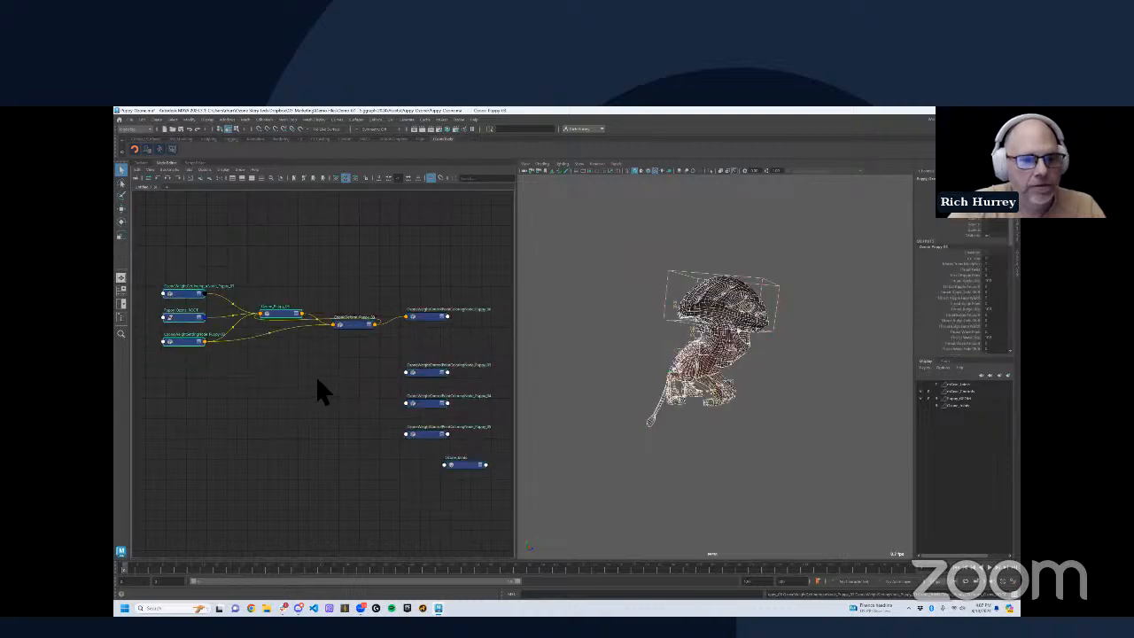
left_click_drag(408, 284, 521, 531, "shift")
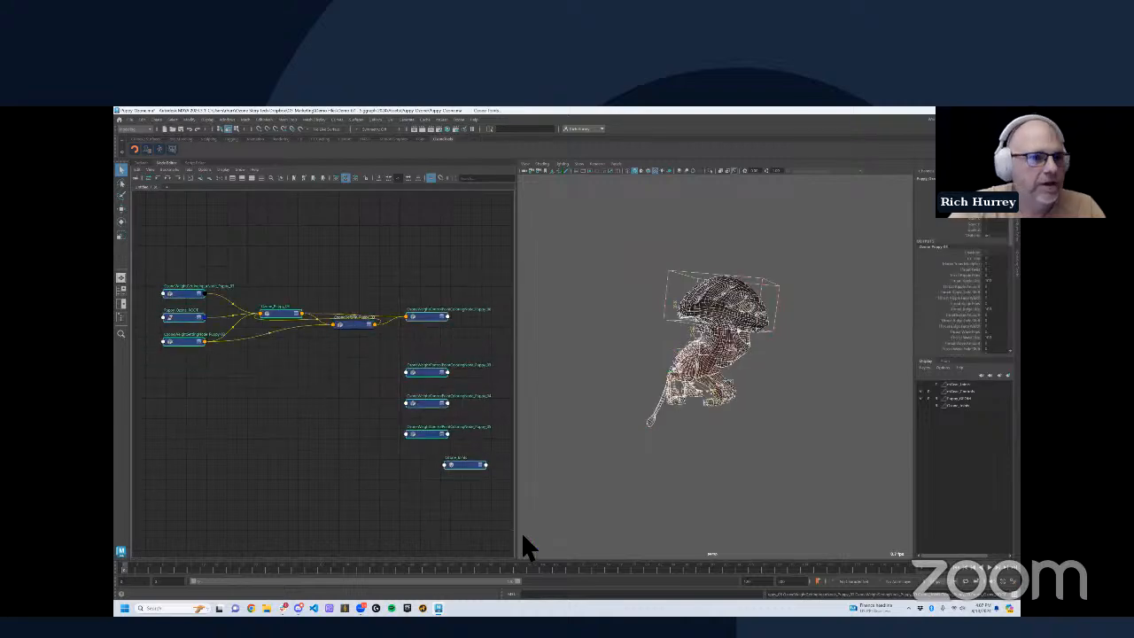
left_click(220, 180)
left_click_drag(346, 325, 324, 294)
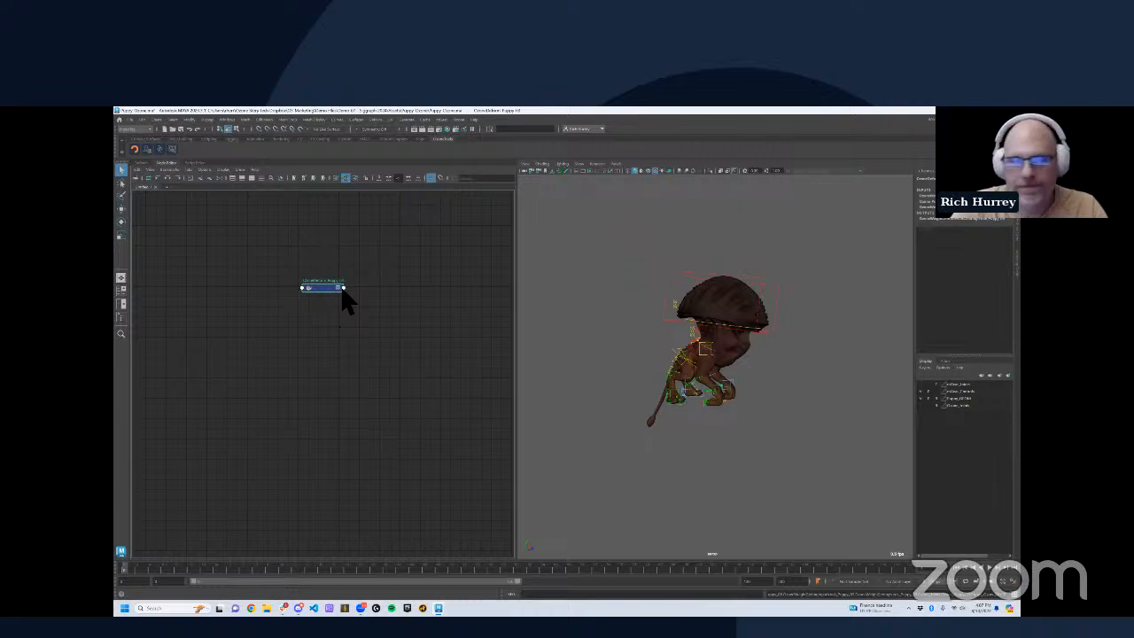
Step: Expand the Ozone deformer node to show all its attributes, widen it, and leave it deselected
left_click(268, 179)
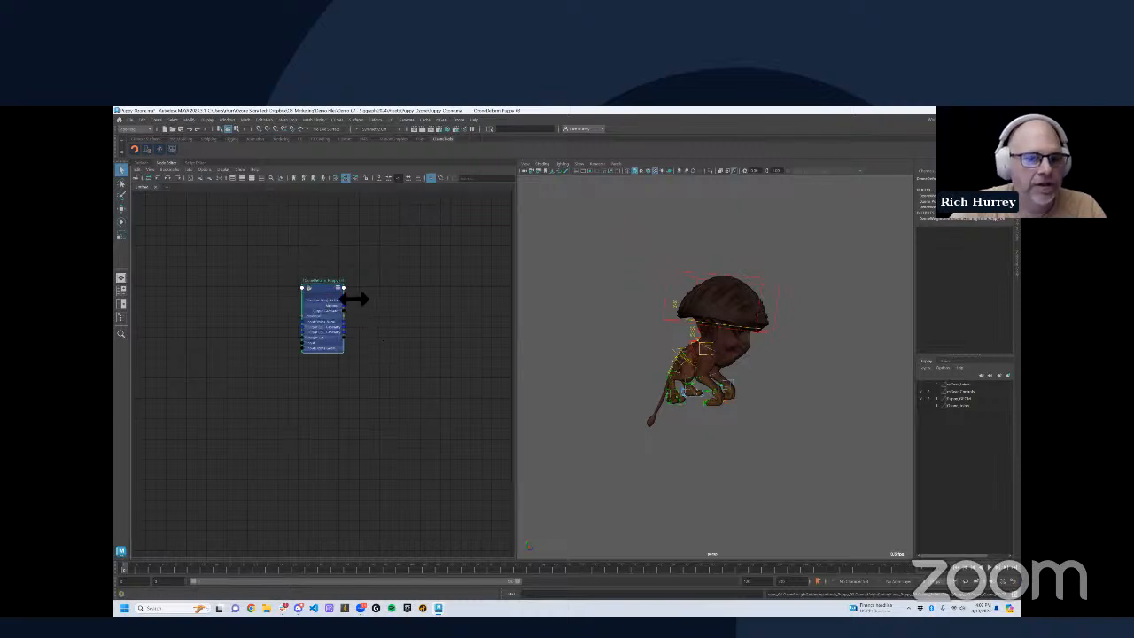
left_click_drag(346, 299, 381, 300)
middle_click_drag(440, 329, 429, 292, "alt")
scroll(330, 310, "up", 4)
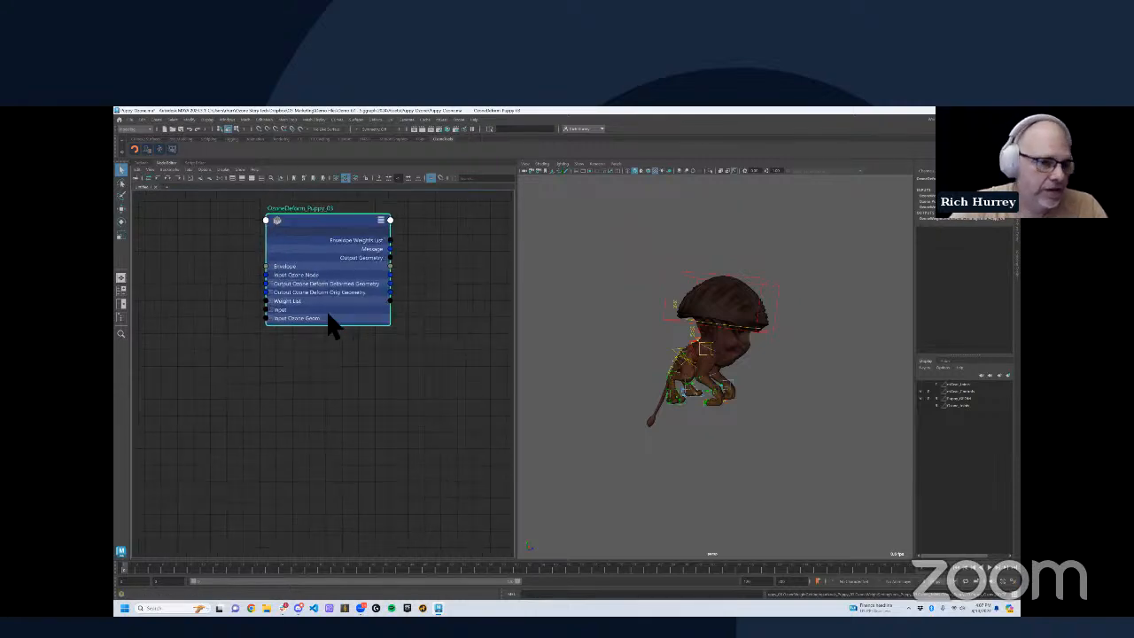
left_click(440, 235)
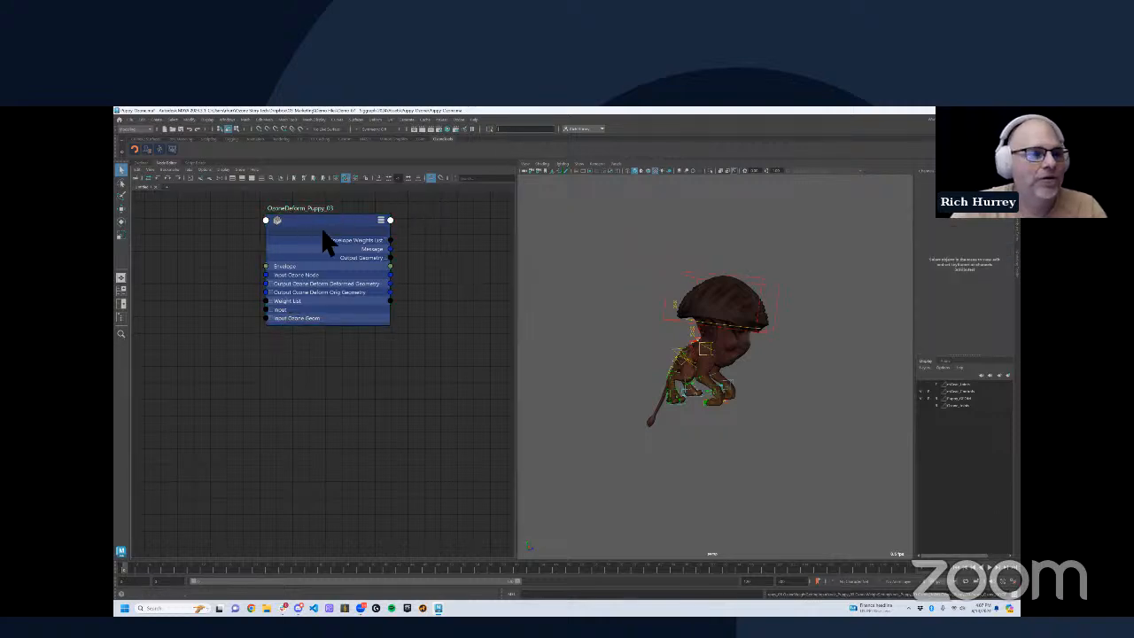
Step: Graph the input and output connections of the Ozone deformer node
left_click(328, 237)
left_click(180, 178)
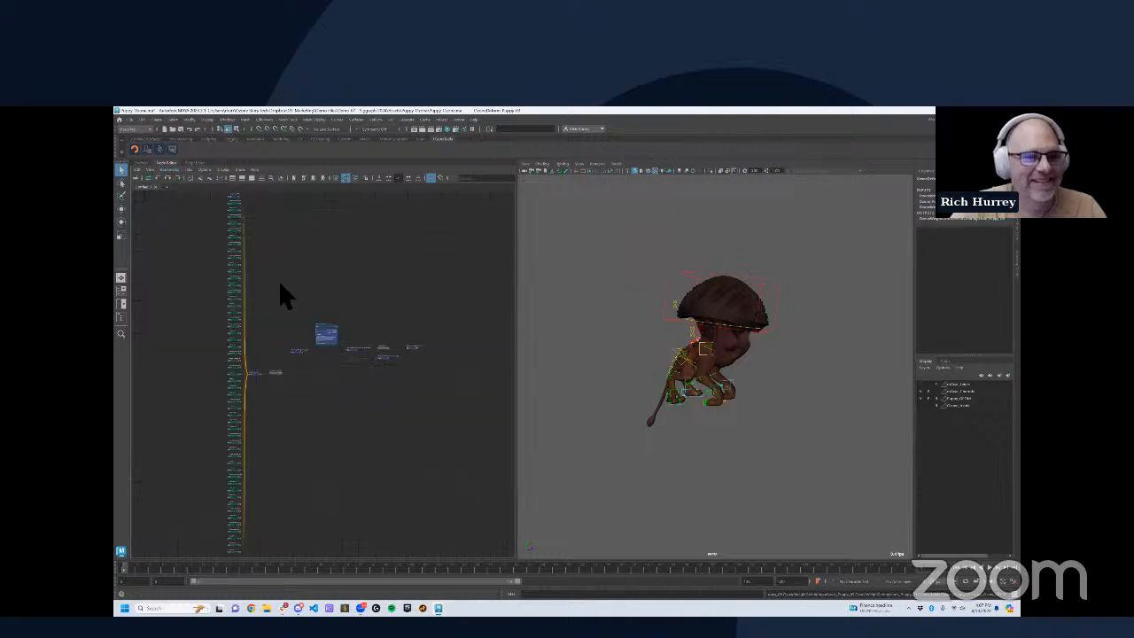
scroll(314, 304, "up", 6)
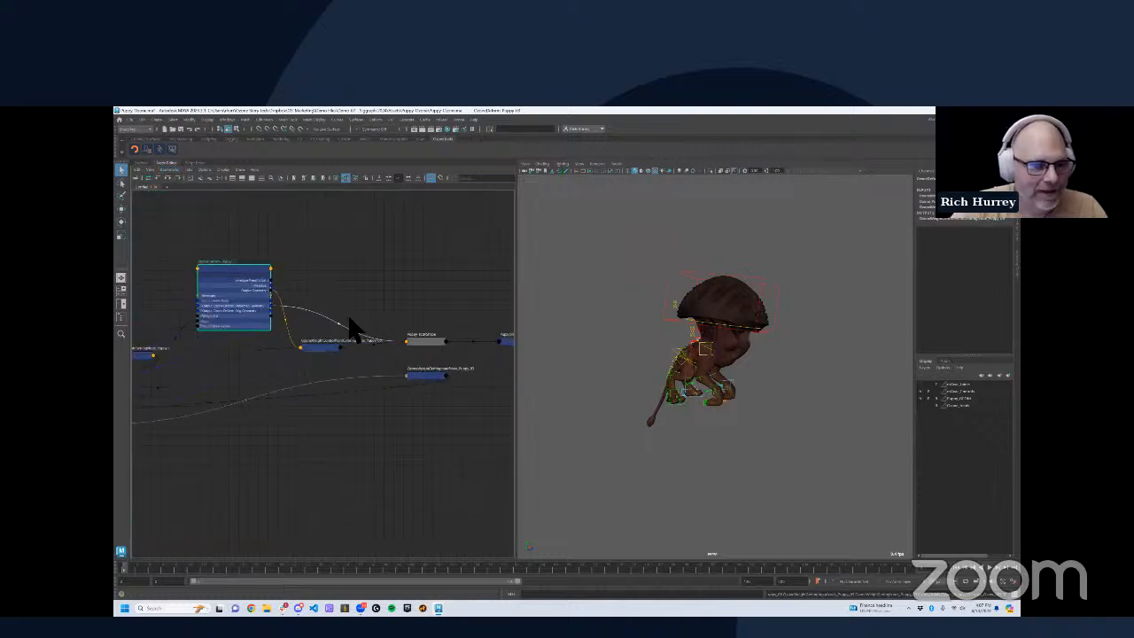
middle_click_drag(387, 306, 507, 276, "alt")
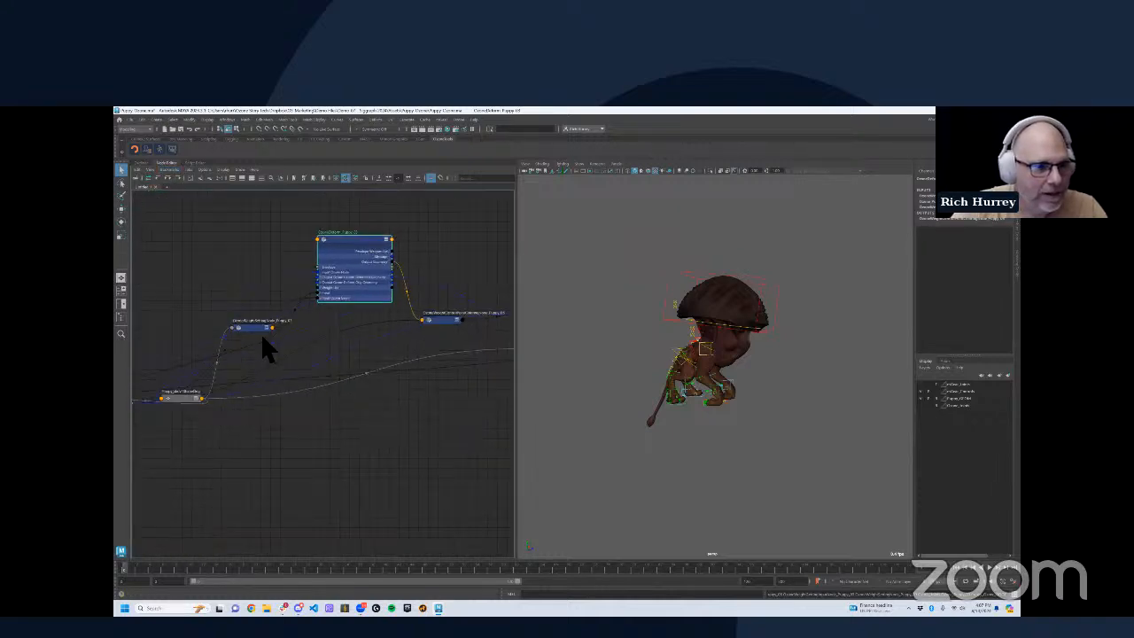
Step: Move the Ozone weight setting node below the deformer and expand it to show all its attributes
left_click_drag(262, 332, 373, 425)
middle_click_drag(381, 397, 352, 336, "alt")
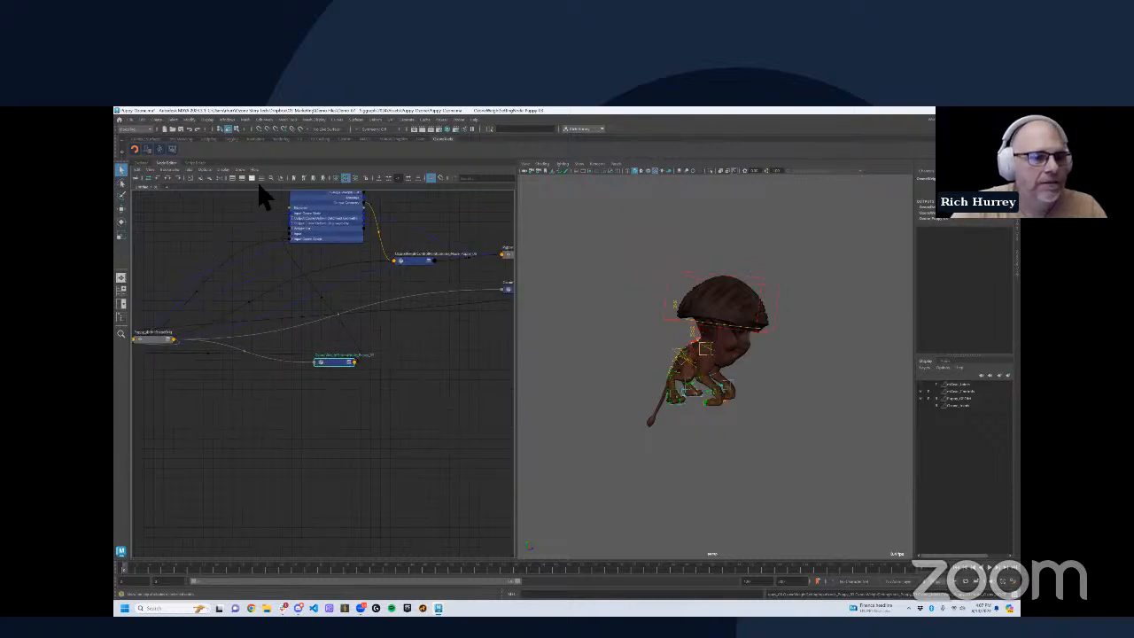
key("3")
middle_click_drag(400, 375, 389, 345, "alt")
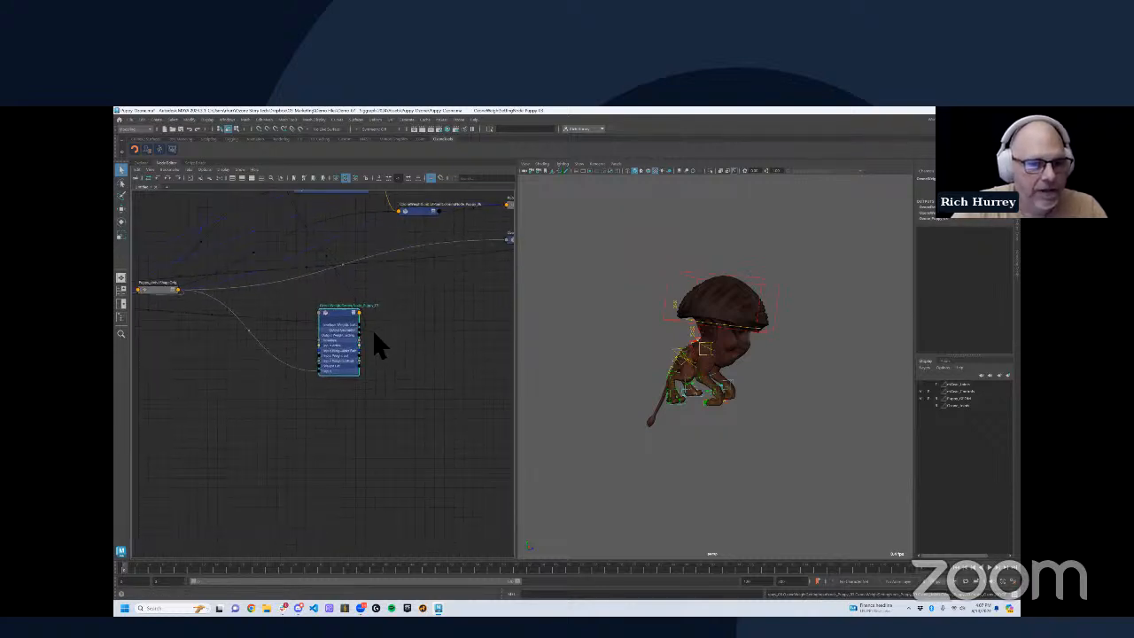
Step: Move the main Ozone puppy node clear of the connection wires, below the puppy's original shape node
right_click_drag(410, 335, 390, 343, "alt")
middle_click_drag(390, 342, 316, 364, "alt")
right_click_drag(367, 360, 406, 337, "alt")
middle_click_drag(405, 336, 584, 334, "alt")
middle_click_drag(326, 347, 483, 329, "alt")
left_click_drag(261, 375, 350, 431)
middle_click_drag(413, 408, 372, 356, "alt")
Step: Select the tall column of input nodes feeding the Ozone network and remove them from the graph
right_click_drag(224, 224, 203, 257, "alt")
middle_click_drag(203, 256, 247, 323, "alt")
right_click_drag(257, 294, 215, 270, "alt")
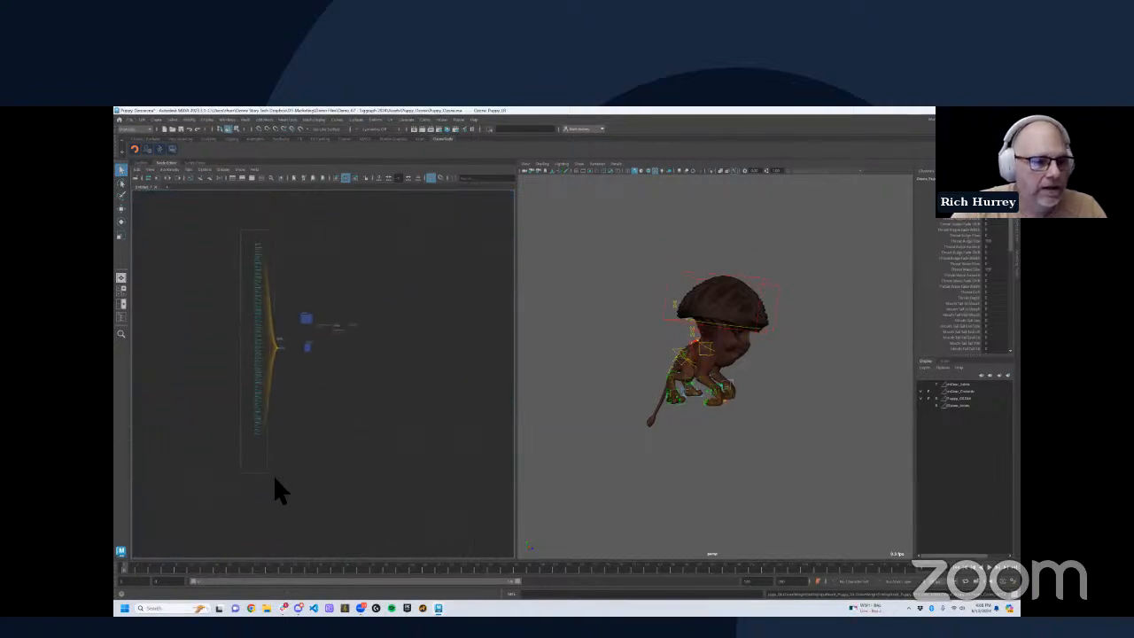
left_click_drag(273, 474, 273, 470)
left_click(218, 182)
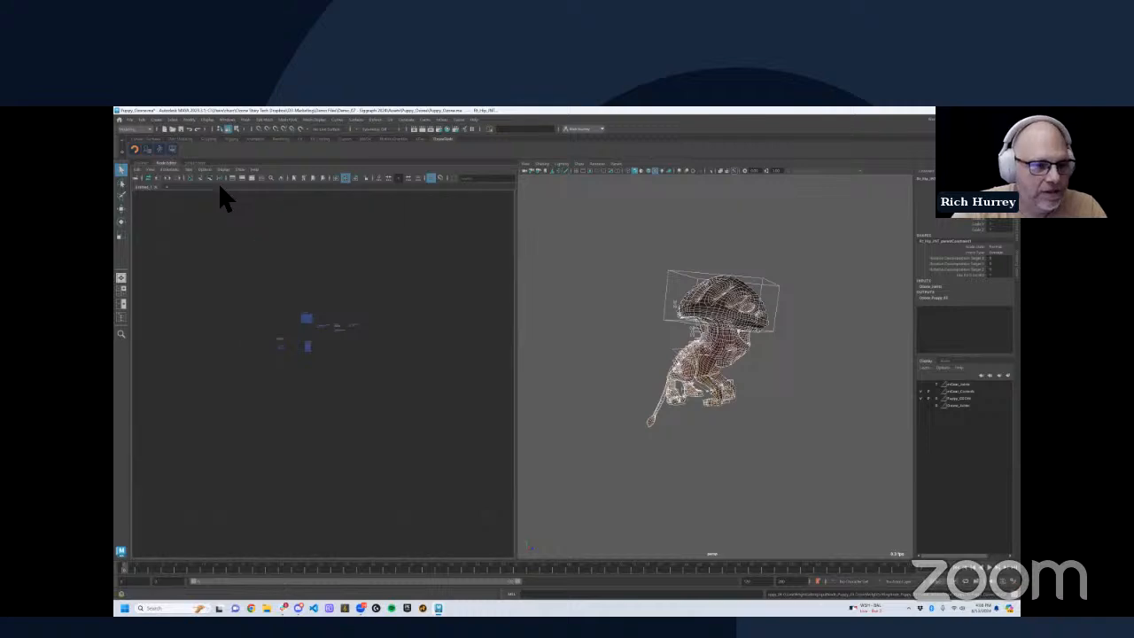
Step: Expand the main Ozone puppy node to show all its attributes and widen it
right_click_drag(273, 348, 381, 372, "alt")
left_click(344, 340)
left_click(263, 180)
middle_click_drag(381, 372, 385, 340, "alt")
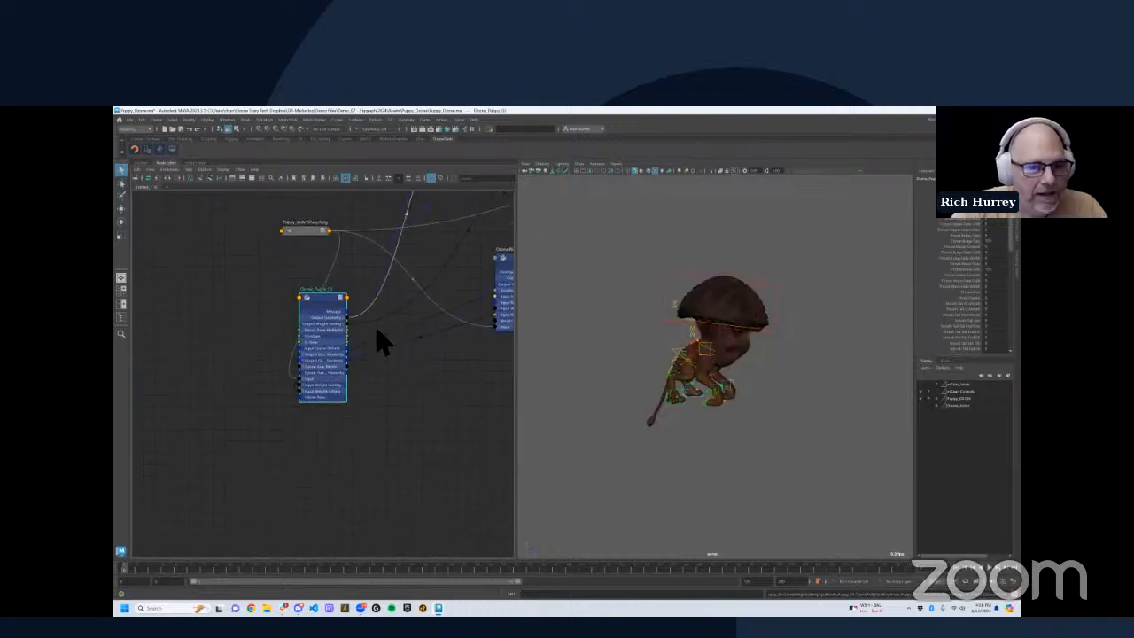
left_click_drag(350, 308, 402, 307)
Step: Remove every other node from the graph, keeping only the main Ozone puppy node
right_click_drag(420, 300, 360, 320, "alt")
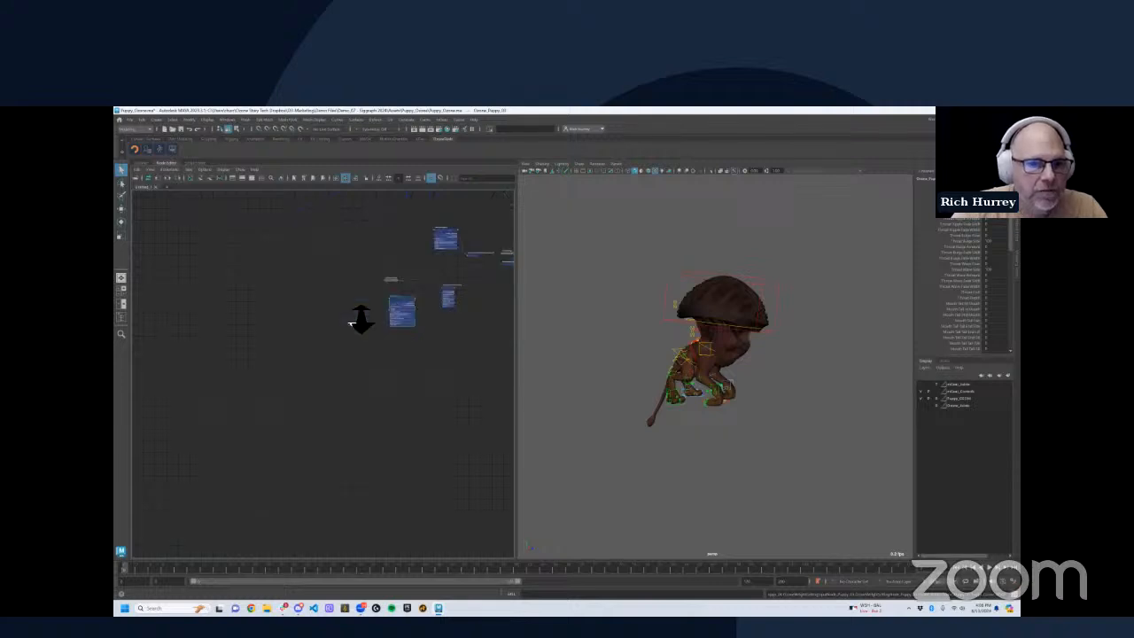
middle_click_drag(360, 321, 342, 336, "alt")
middle_click_drag(488, 316, 401, 343, "alt")
left_click(421, 289)
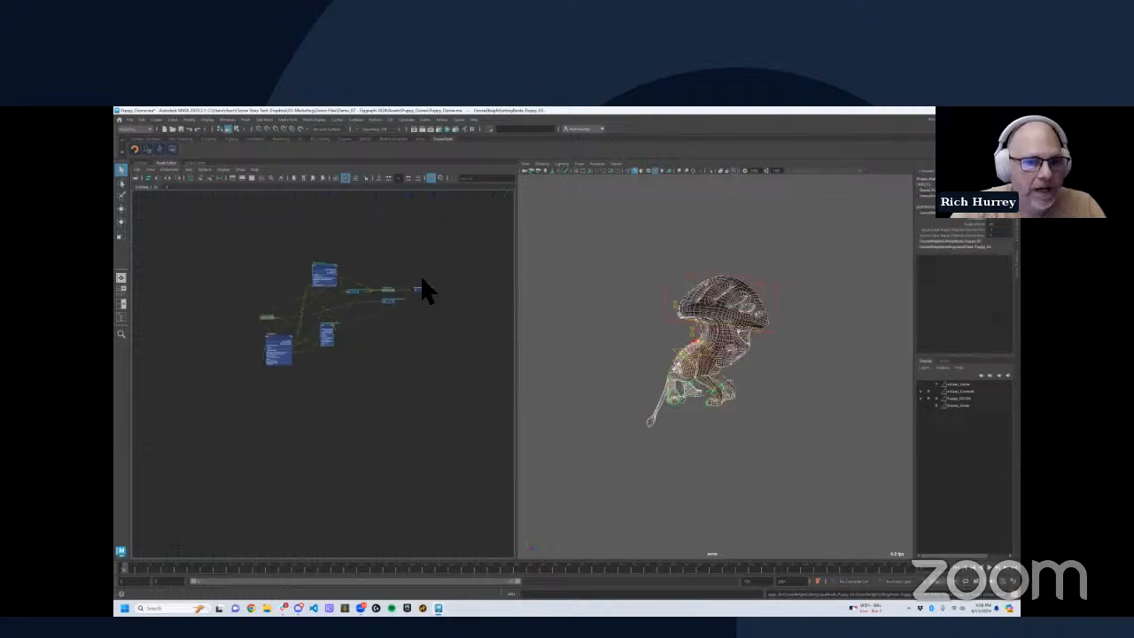
left_click(220, 178)
Step: Expand the Ozone puppy node's compound rig parameter attribute and frame the full list of parameters
middle_click_drag(302, 354, 367, 316, "alt")
right_click_drag(367, 316, 414, 318, "alt")
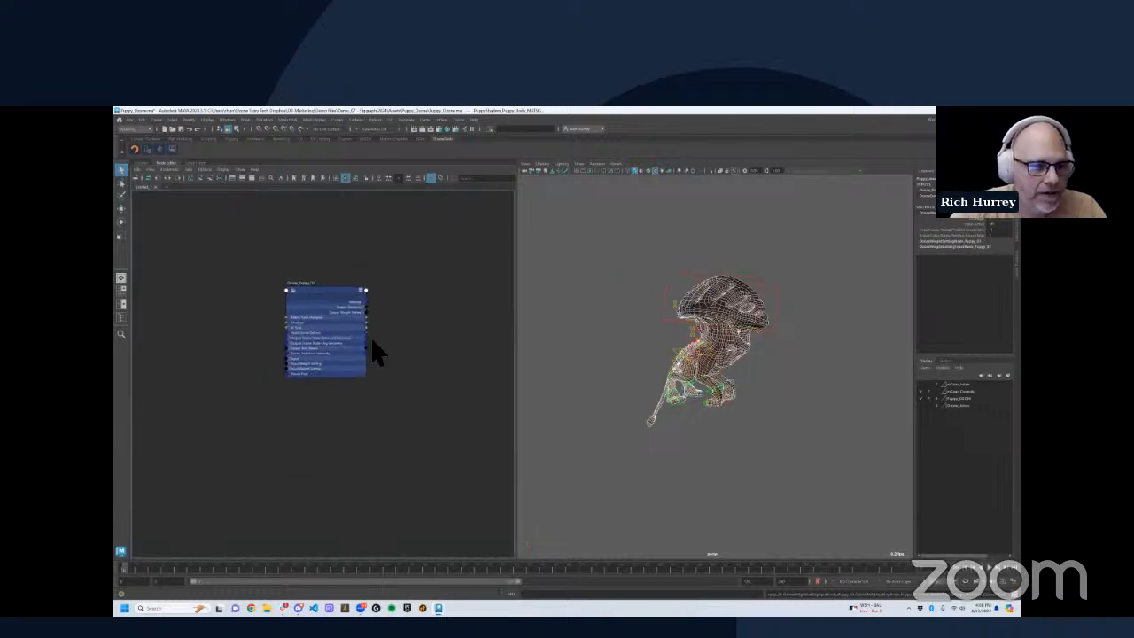
right_click_drag(307, 358, 326, 355, "alt")
left_click(294, 351)
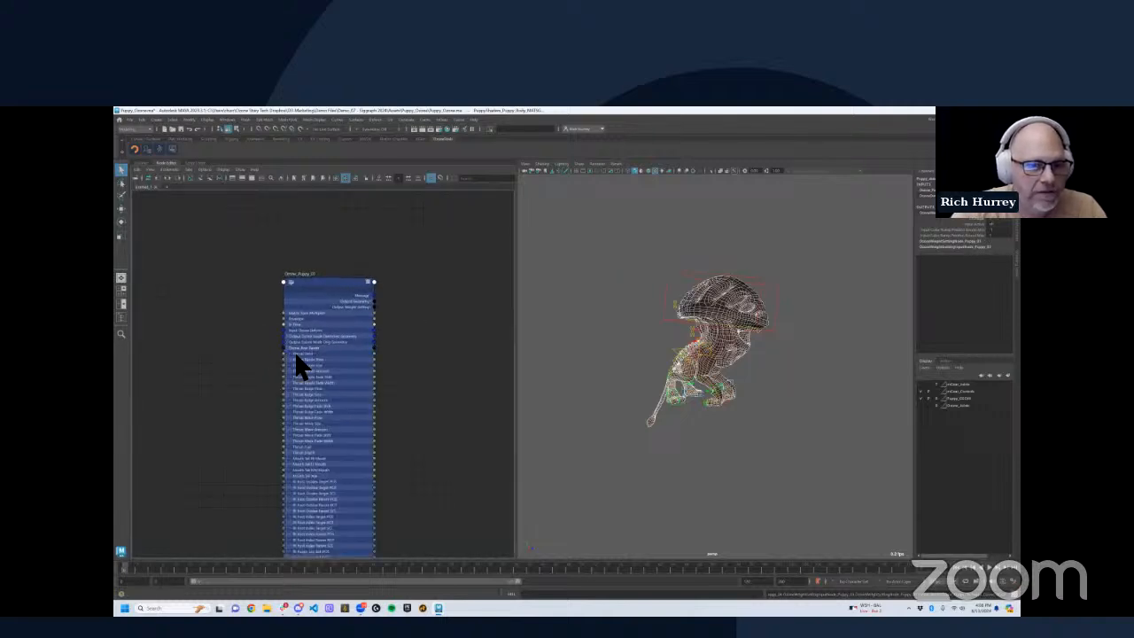
right_click_drag(430, 306, 390, 342, "alt")
middle_click_drag(390, 342, 436, 302, "alt")
right_click_drag(436, 302, 357, 321, "alt")
middle_click_drag(416, 319, 398, 328, "alt")
right_click_drag(399, 327, 411, 328, "alt")
Step: Inspect the puppy rig beside the Ozone node, select its head control, and clear the selection
left_click(677, 346)
right_click_drag(679, 348, 705, 363, "alt")
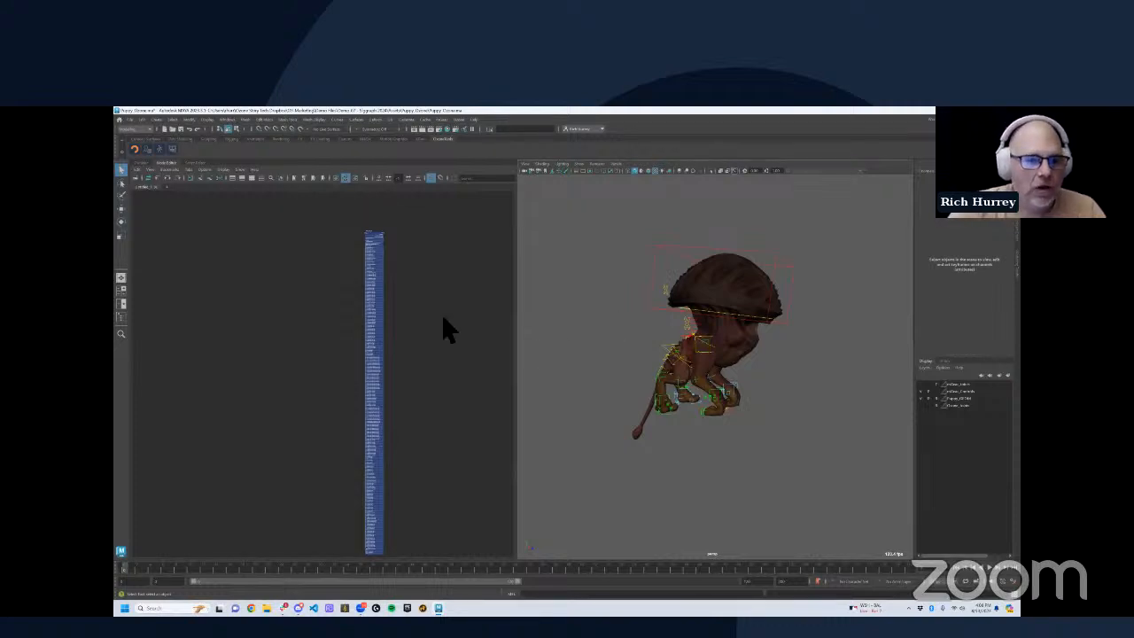
middle_click_drag(447, 295, 443, 285, "alt")
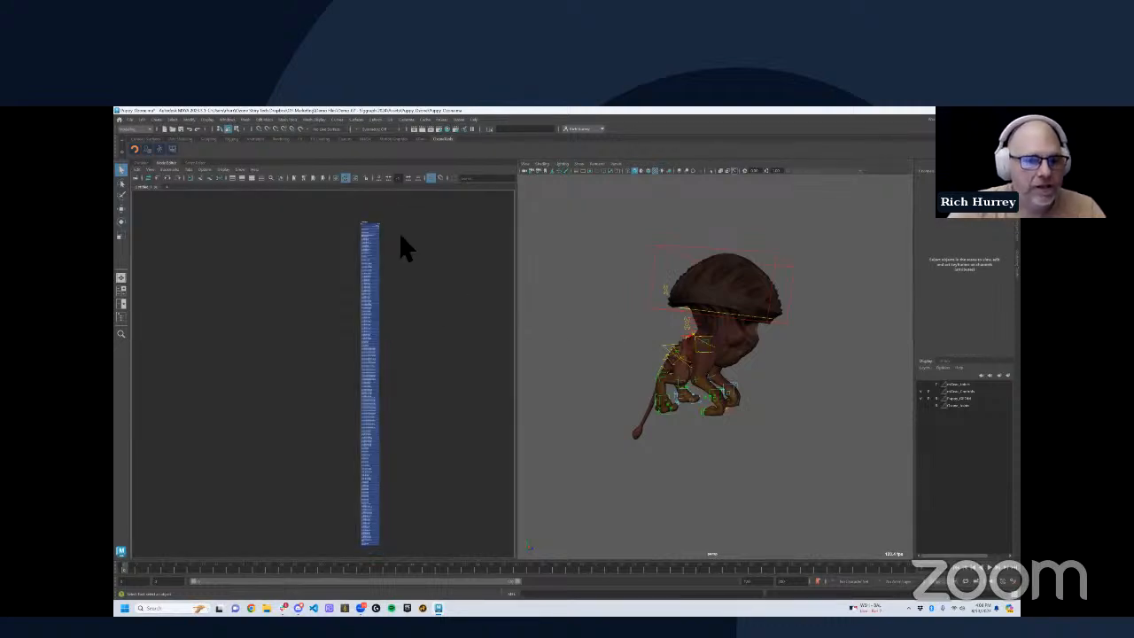
left_click(678, 238)
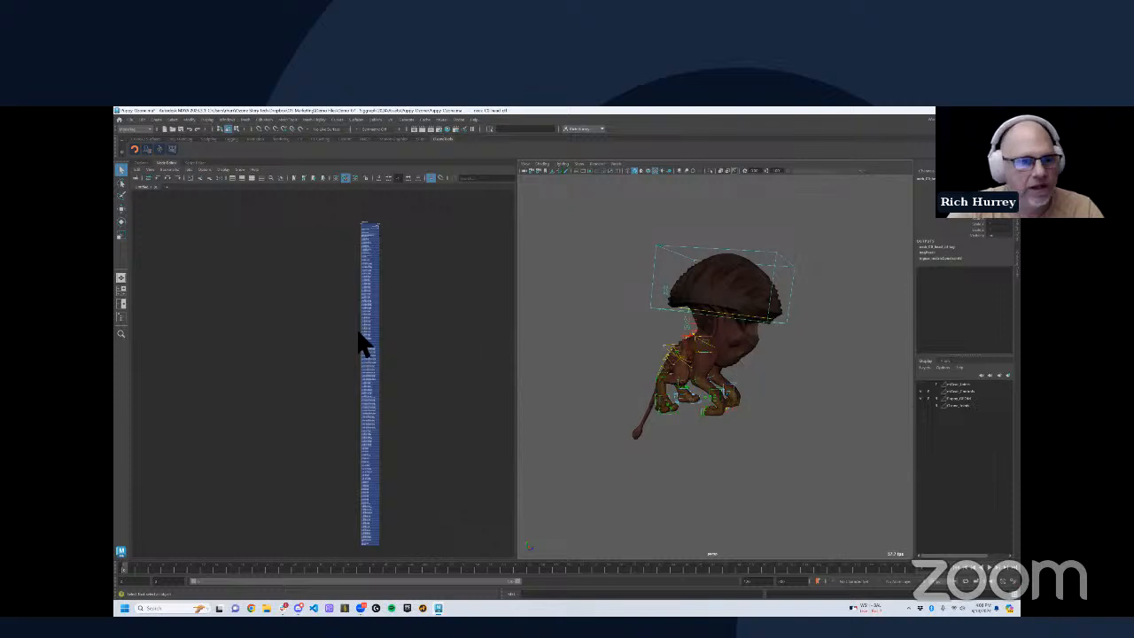
left_click_drag(174, 233, 319, 537)
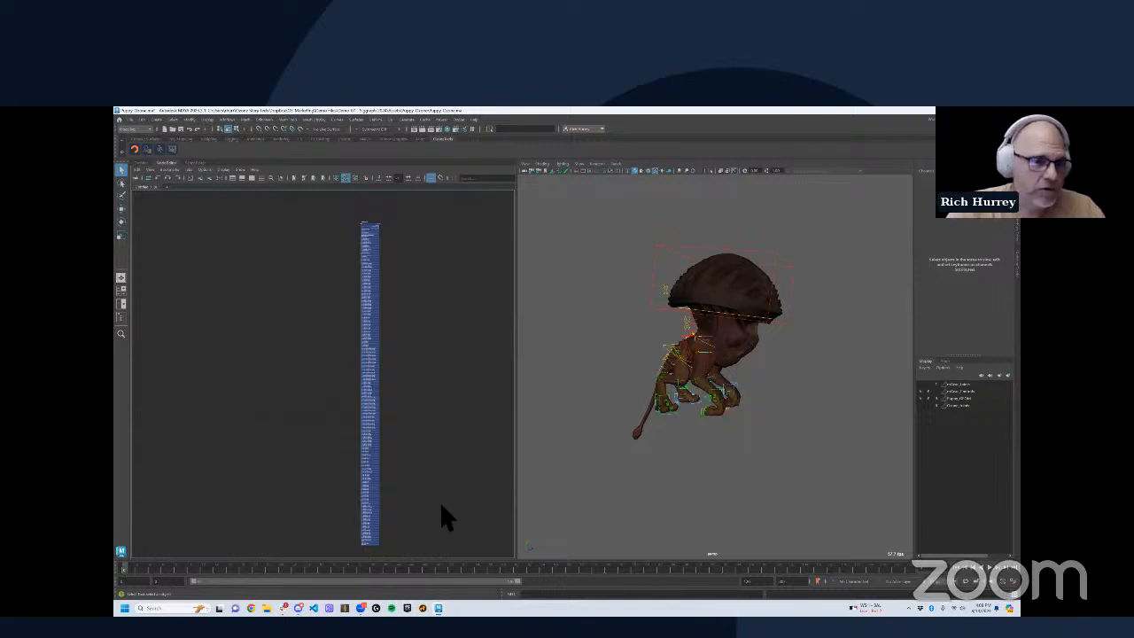
Step: Select the Ozone puppy node, examine the puppy's head and body from the front and side, and clear the selection
left_click(372, 226)
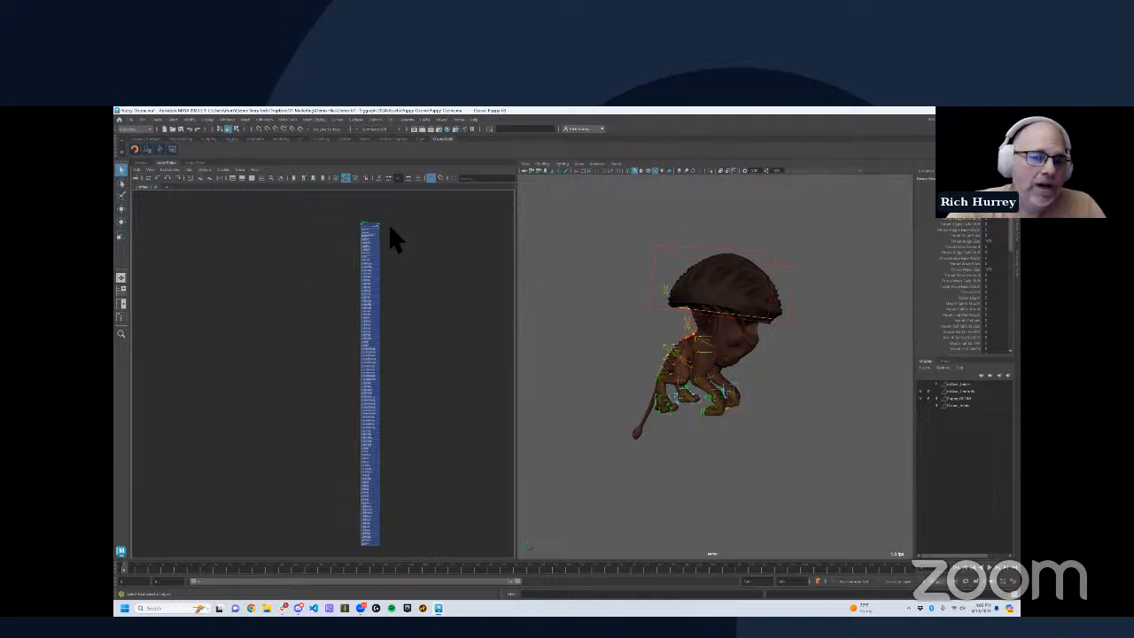
middle_click_drag(428, 269, 416, 271, "alt")
left_click_drag(735, 354, 697, 344, "alt")
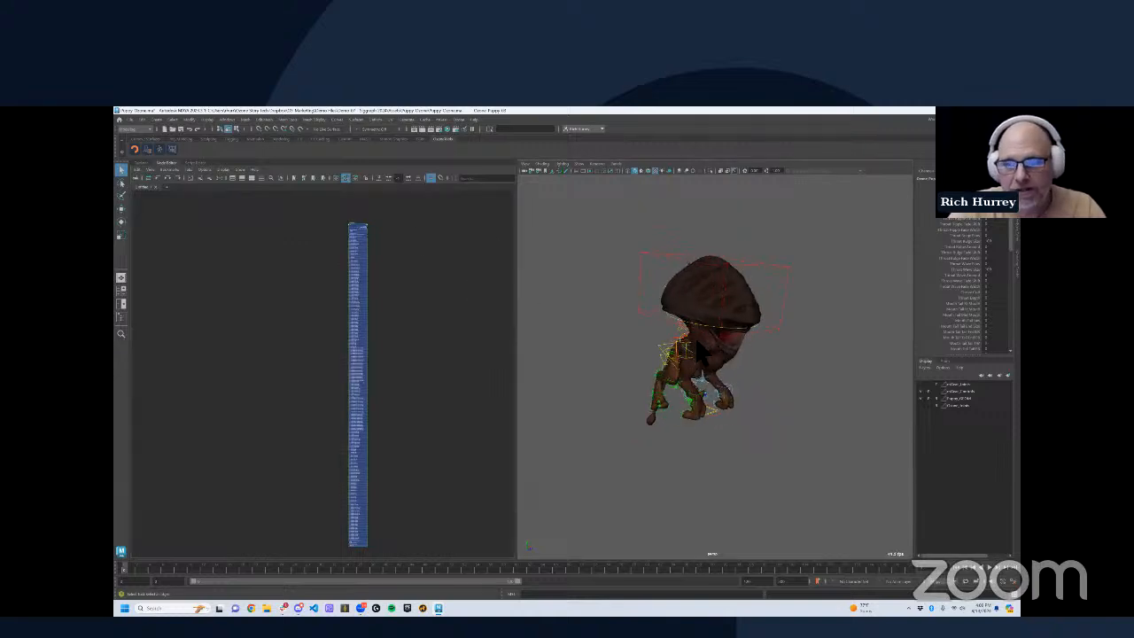
right_click_drag(697, 344, 761, 324, "alt")
left_click_drag(707, 324, 698, 335, "alt")
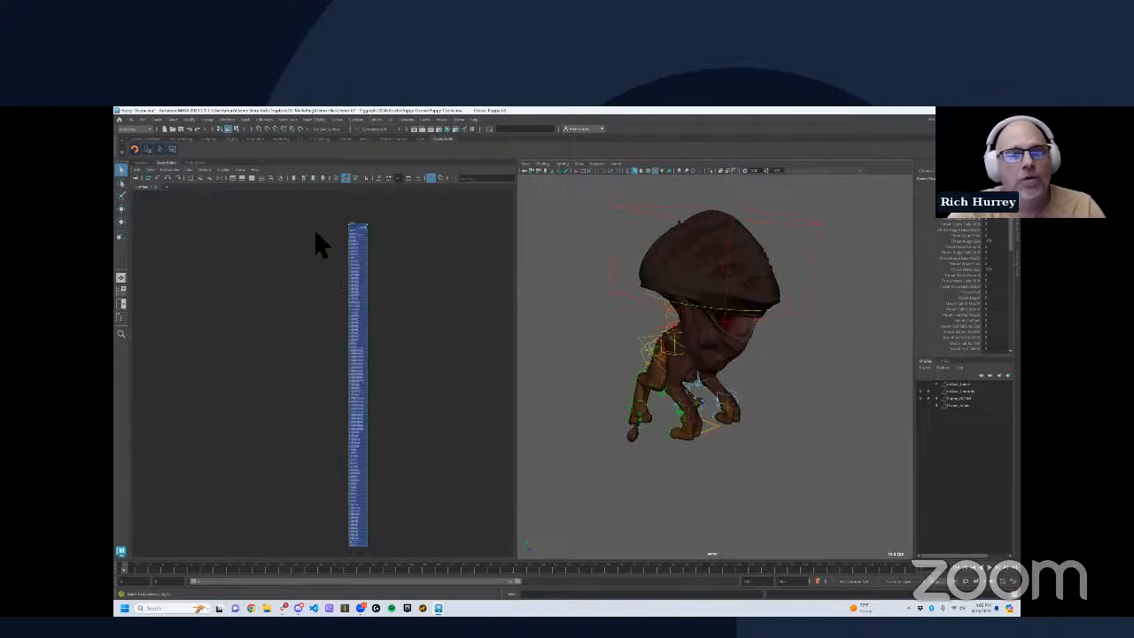
left_click_drag(378, 377, 366, 432)
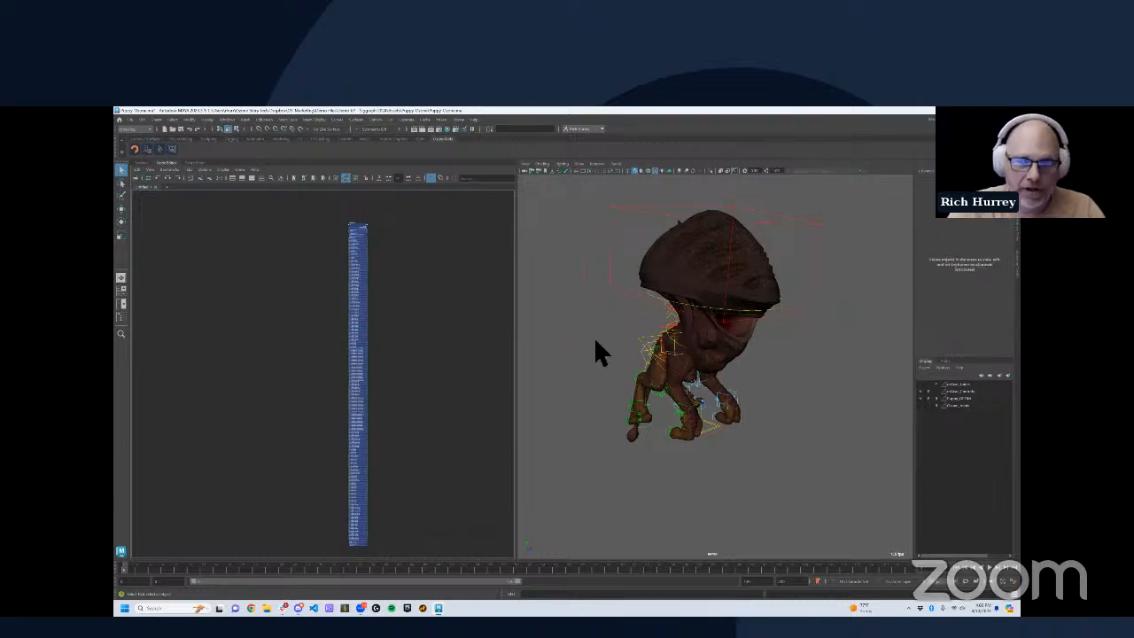
left_click_drag(595, 338, 626, 342, "alt")
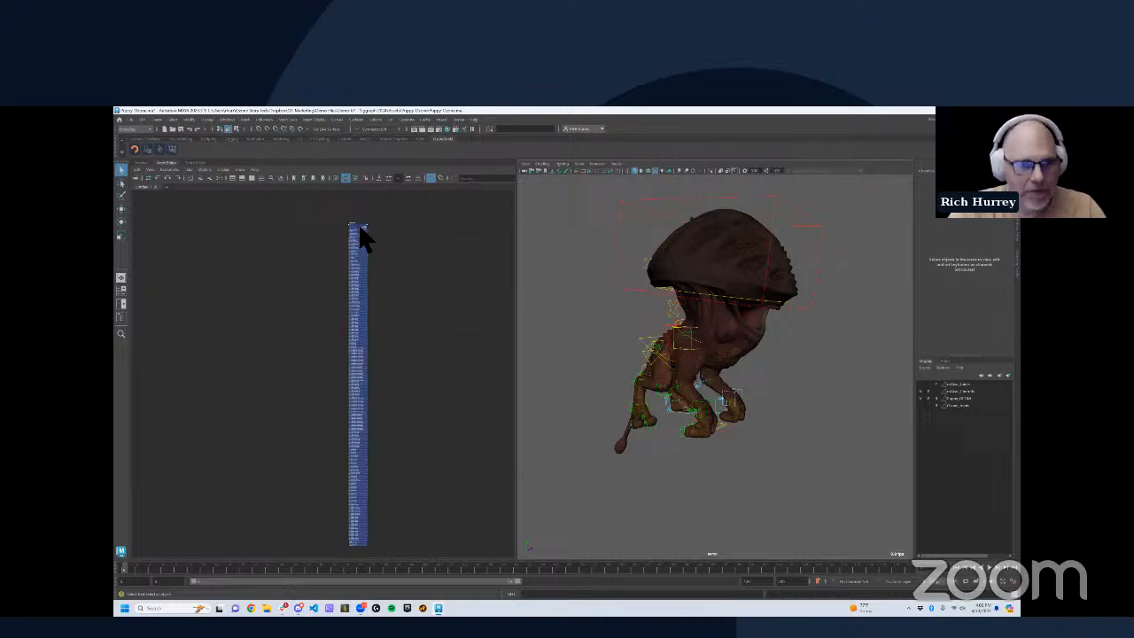
Step: Switch to Unreal Engine, play the Puppy sequence, and stop the playback
key("alt+Tab")
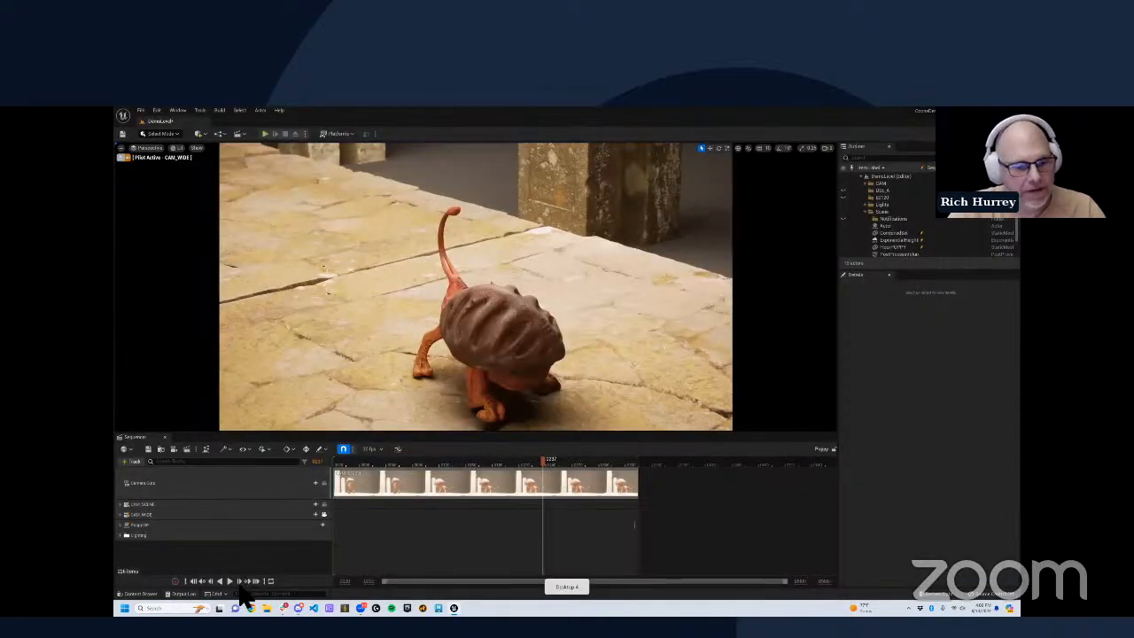
left_click(230, 582)
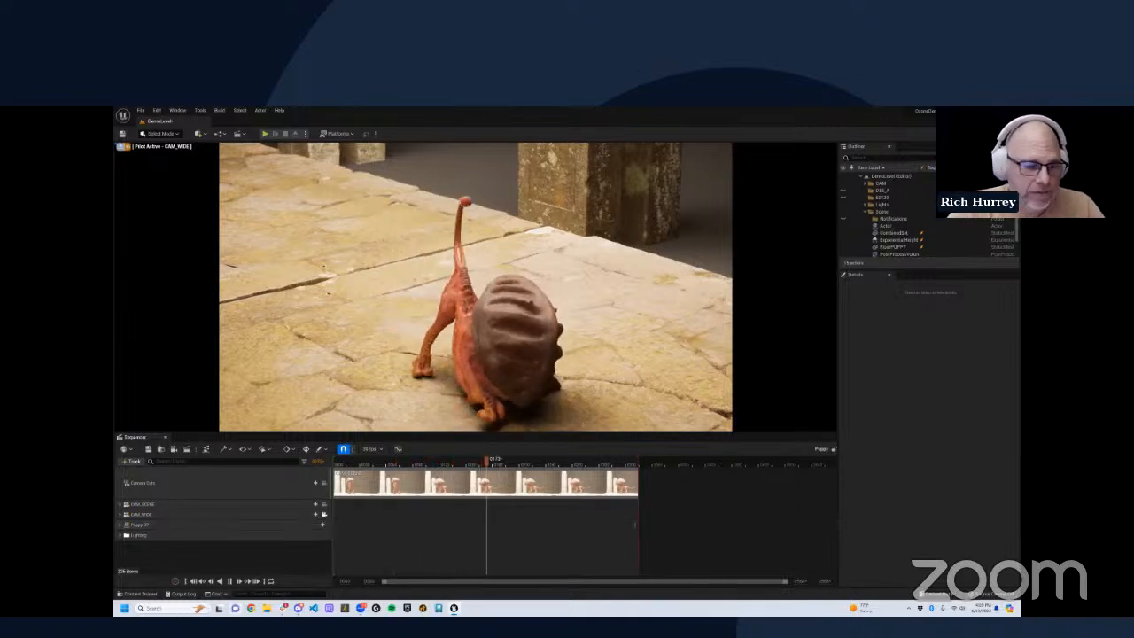
left_click(230, 581)
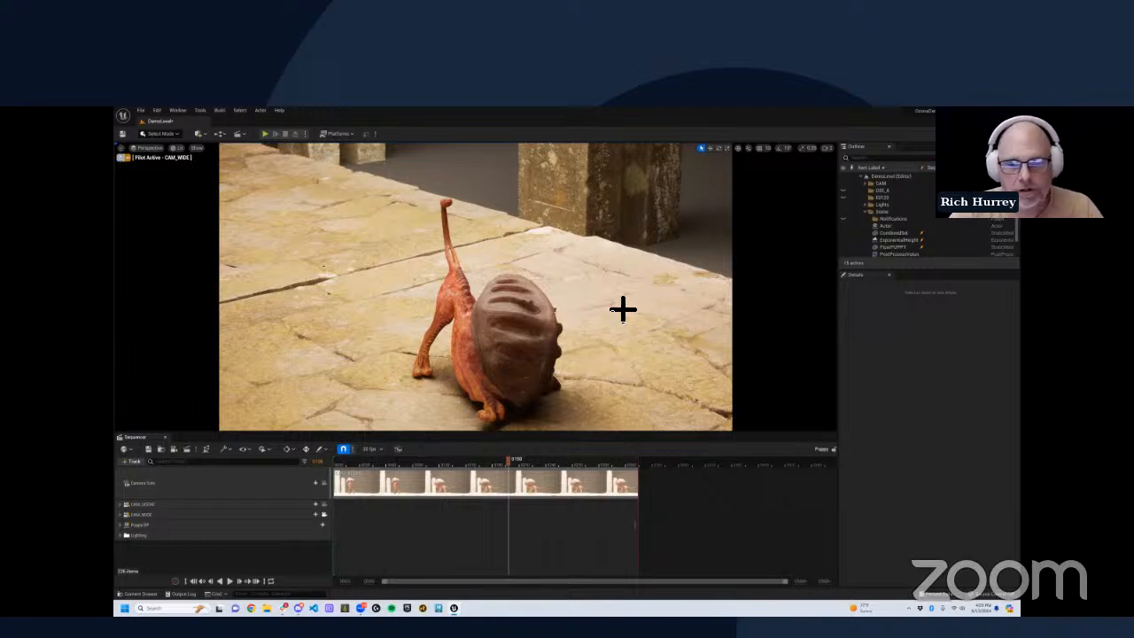
Step: Switch back to Maya and replace the Node Editor with the Outliner beside the puppy view
key("alt+Tab")
middle_click_drag(454, 320, 429, 309, "alt")
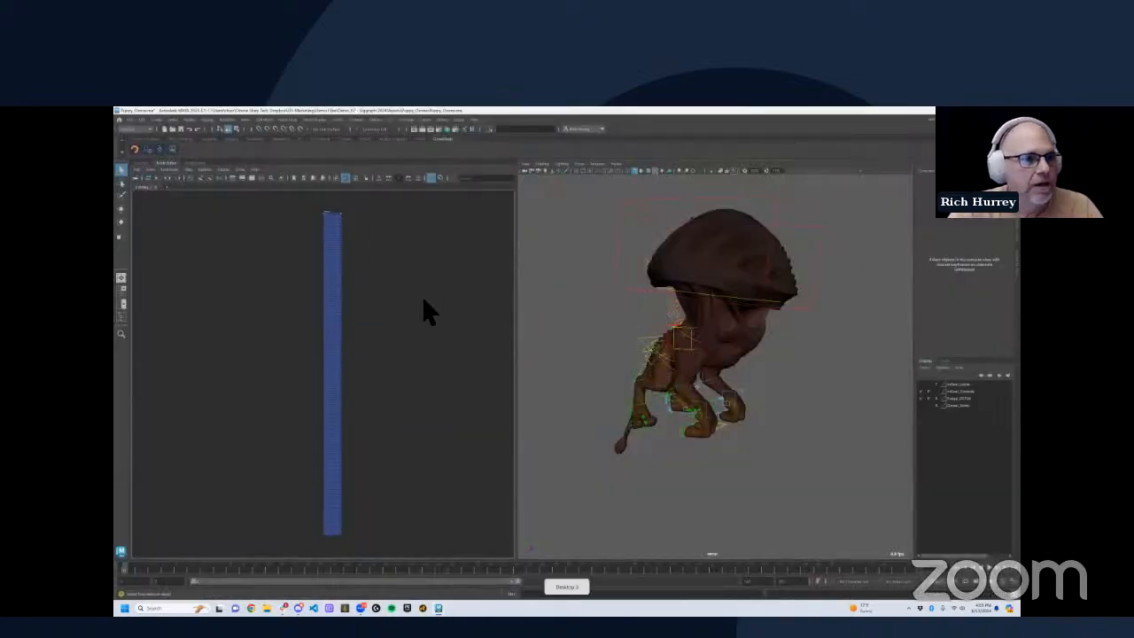
left_click(143, 164)
scroll(257, 329, "down", 5)
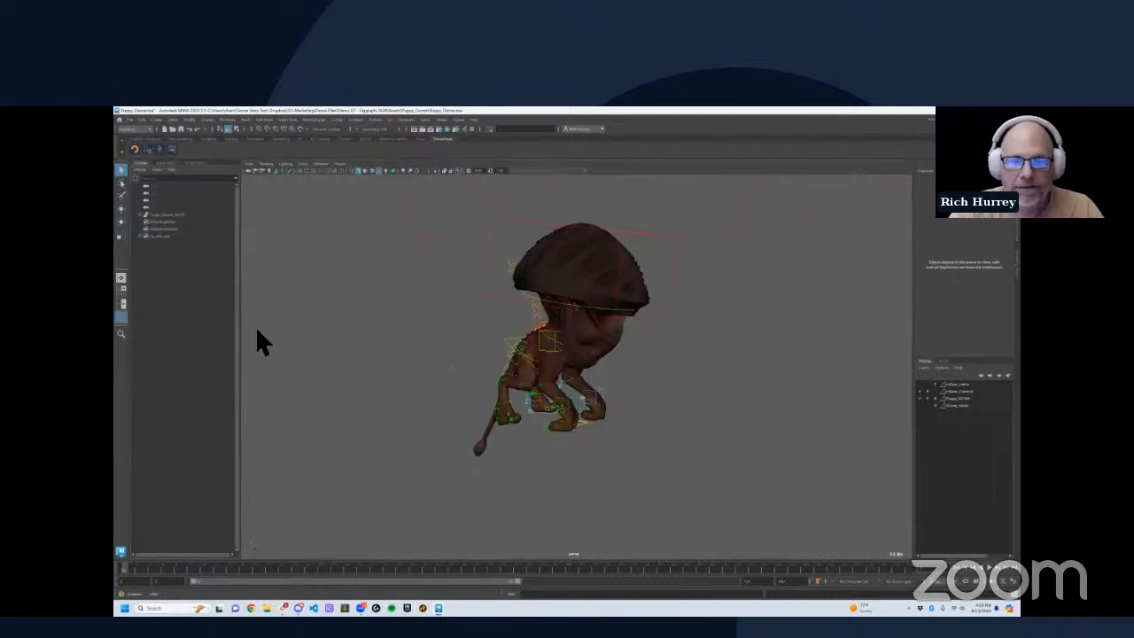
Step: Select the puppy's body control with the Move tool, inspect the rig, and clear the selection
scroll(257, 332, "up", 4)
left_click(493, 344)
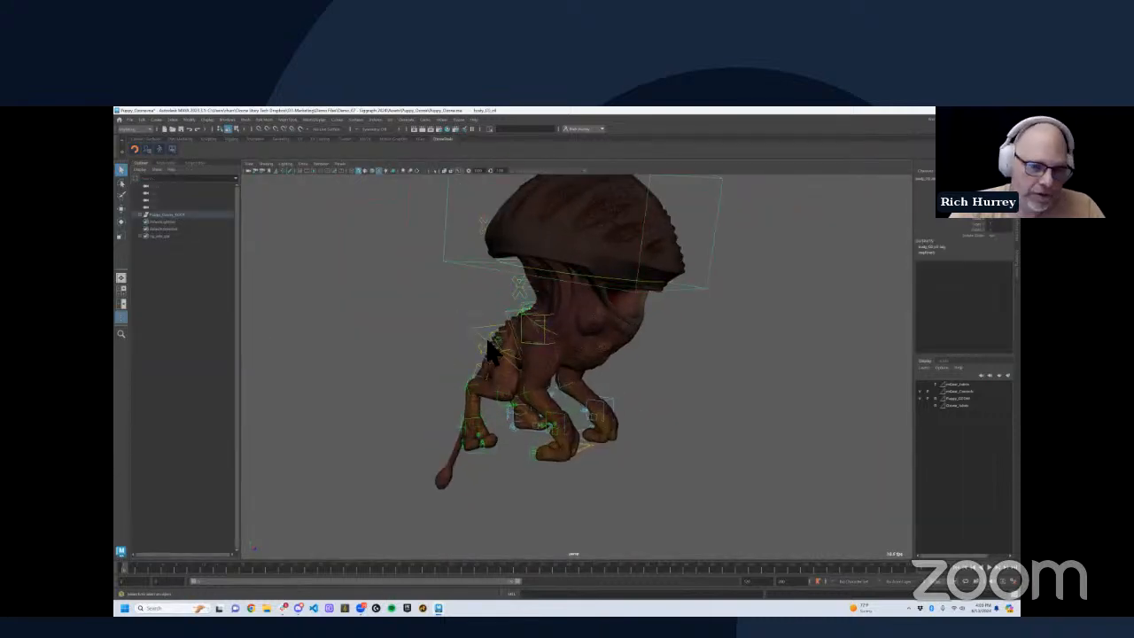
key("w")
left_click_drag(527, 355, 697, 385, "alt")
left_click(696, 374)
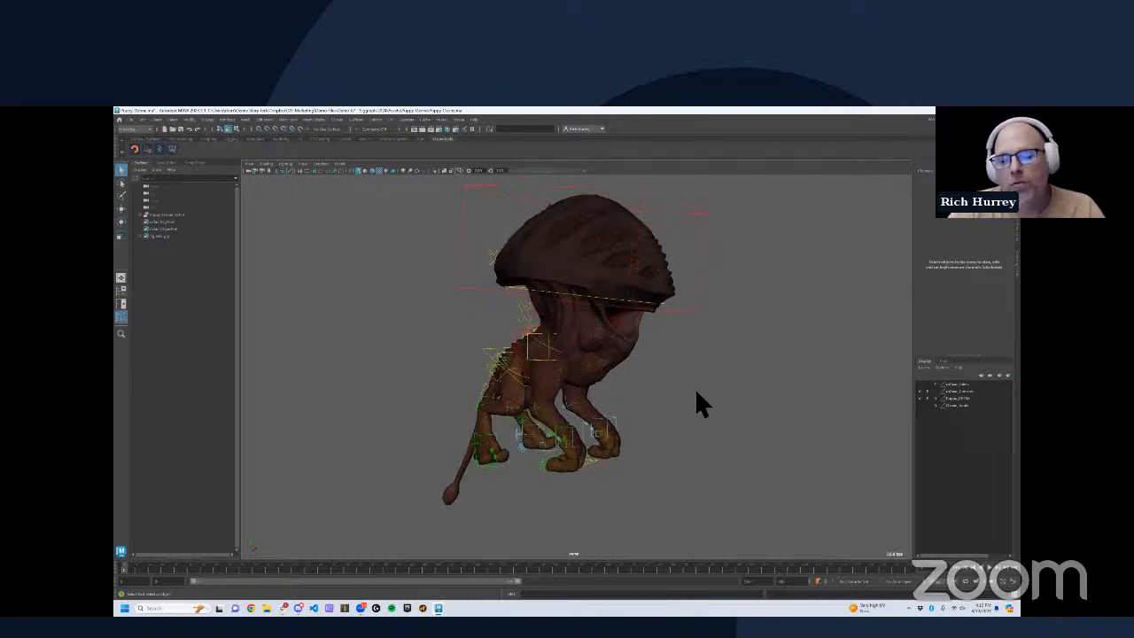
Step: Select the puppy's right front foot control and lift the foot forward off the ground
left_click_drag(696, 400, 644, 426, "alt")
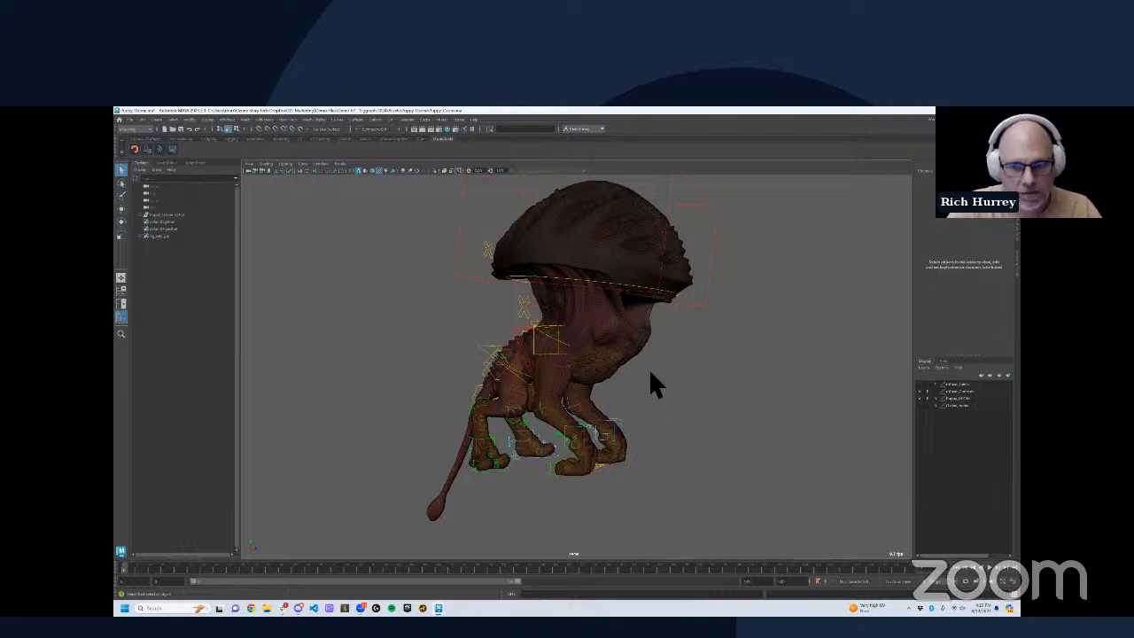
middle_click_drag(681, 371, 671, 375, "alt")
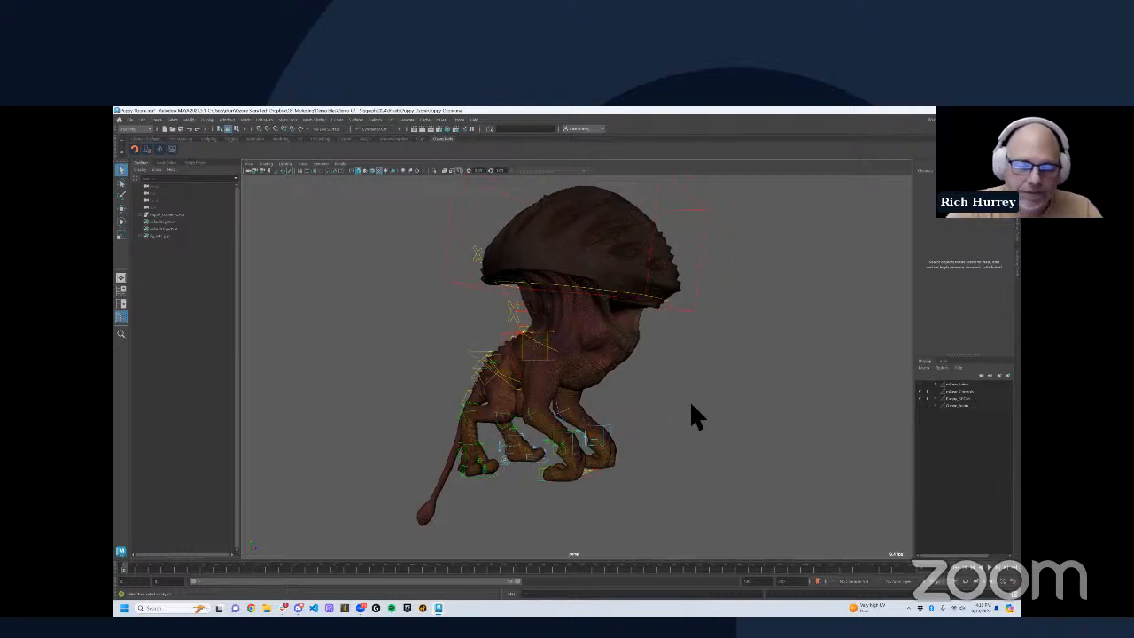
right_click_drag(578, 442, 659, 431, "alt")
left_click(580, 483)
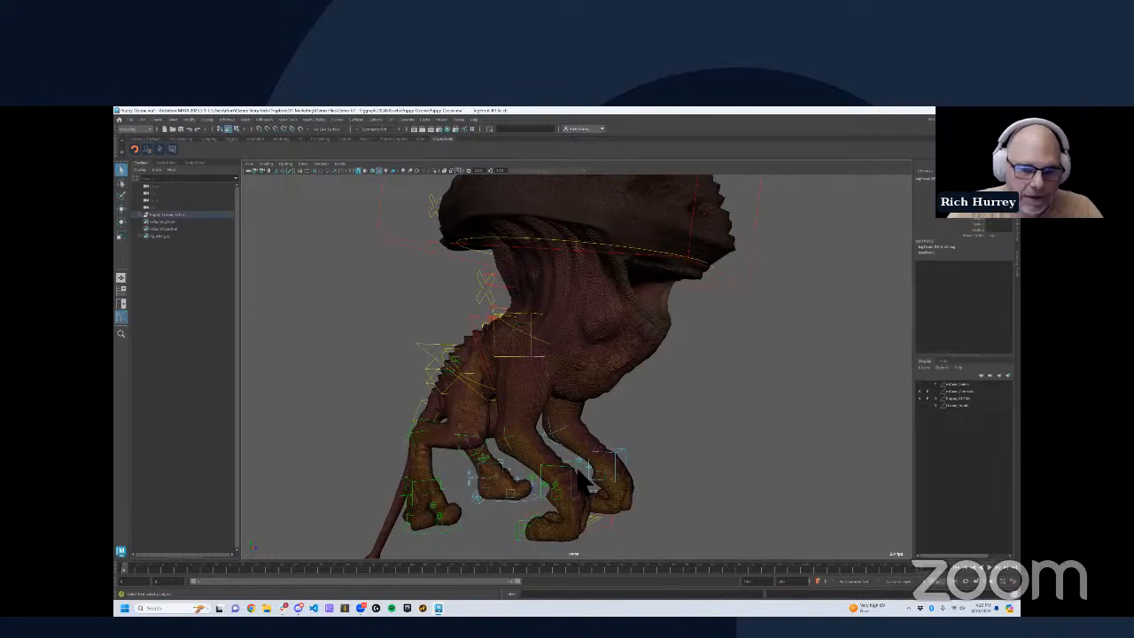
left_click_drag(580, 483, 672, 336, "alt")
Step: Rotate the raised right front foot in several directions to flex the wrist and examine how the skin wrinkles
key("e")
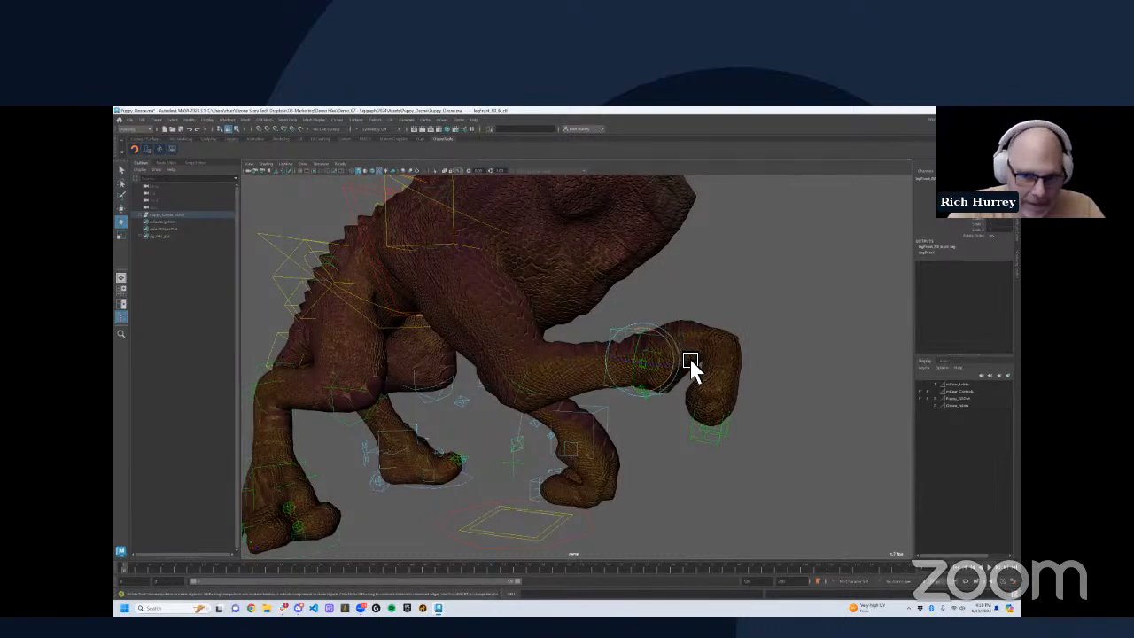
left_click_drag(686, 363, 683, 381)
left_click_drag(672, 325, 625, 398)
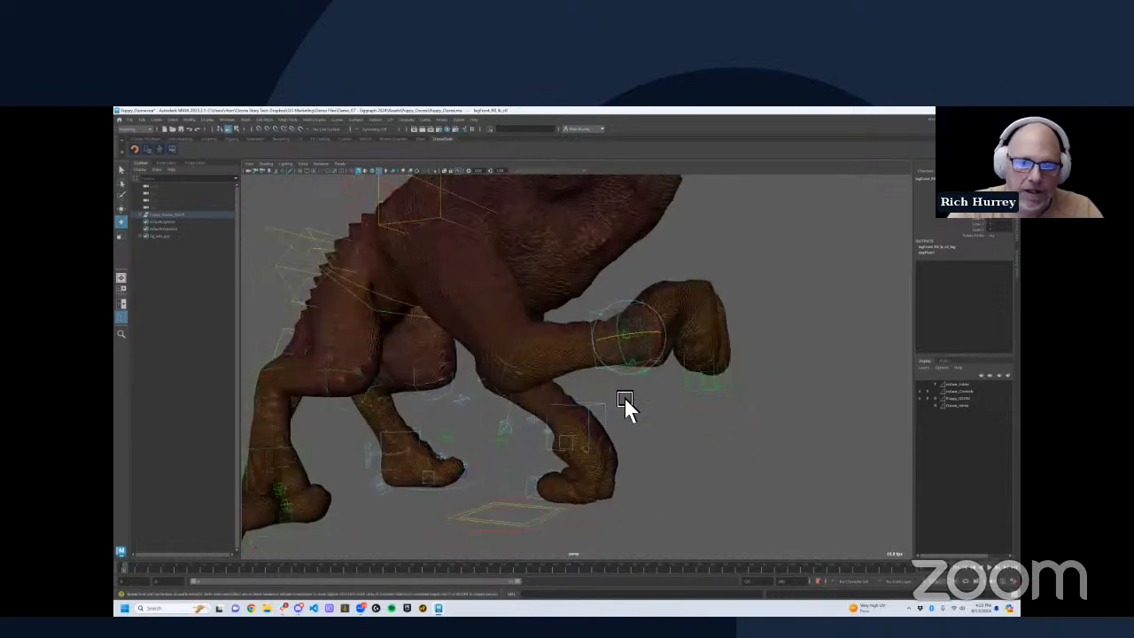
left_click_drag(629, 317, 653, 335)
right_click_drag(645, 326, 674, 323, "alt")
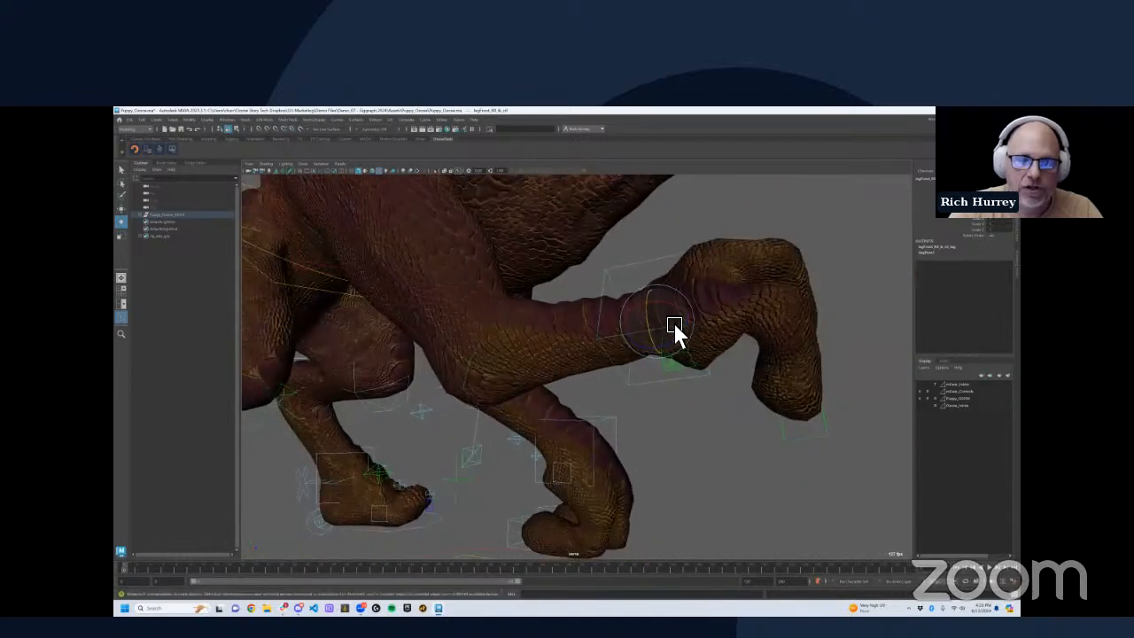
key("q")
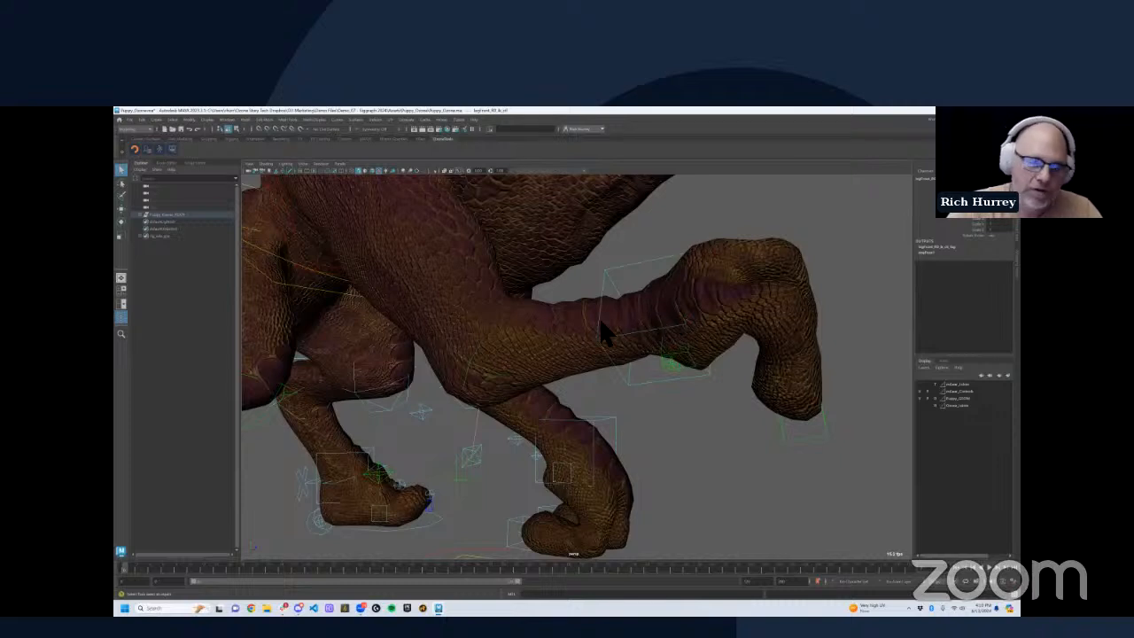
Step: Rotate the raised front foot again so that the wrist bends downward, with the whole front leg in view
scroll(531, 330, "down", 6)
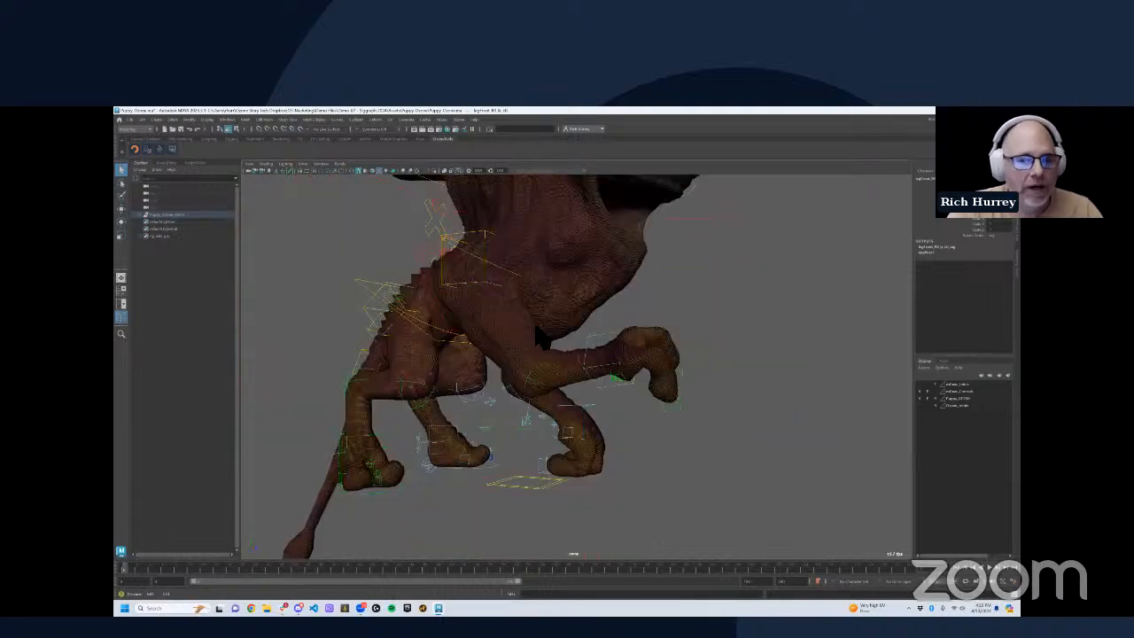
middle_click_drag(448, 296, 440, 308, "alt")
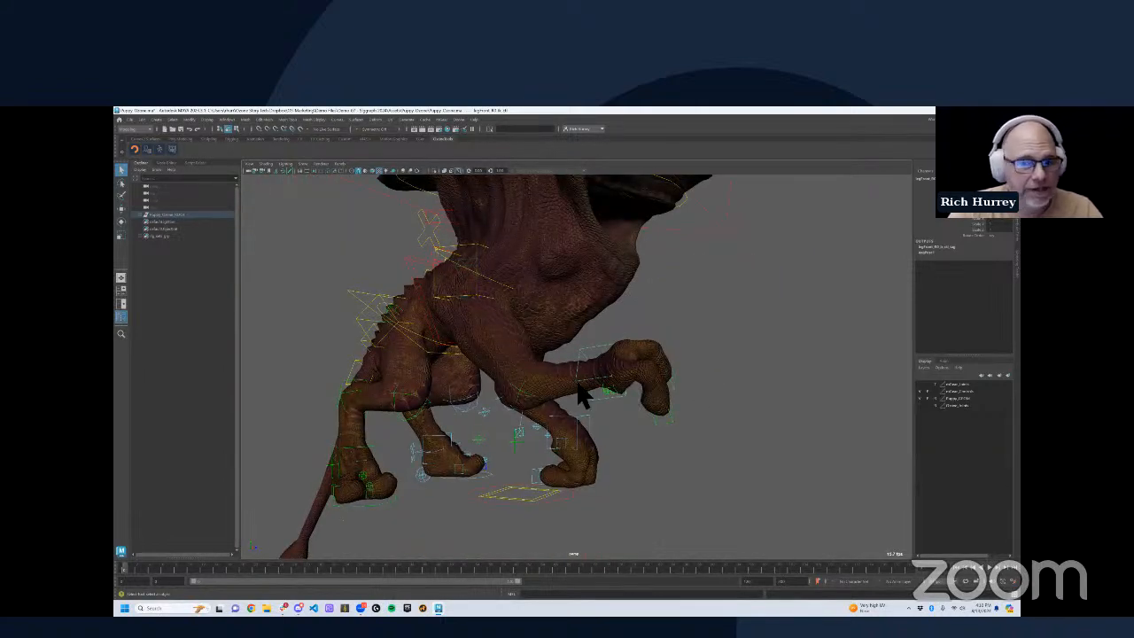
mouse_move(597, 366)
left_mouse_down("alt")
mouse_move(615, 380)
mouse_move(590, 356)
left_mouse_up("alt")
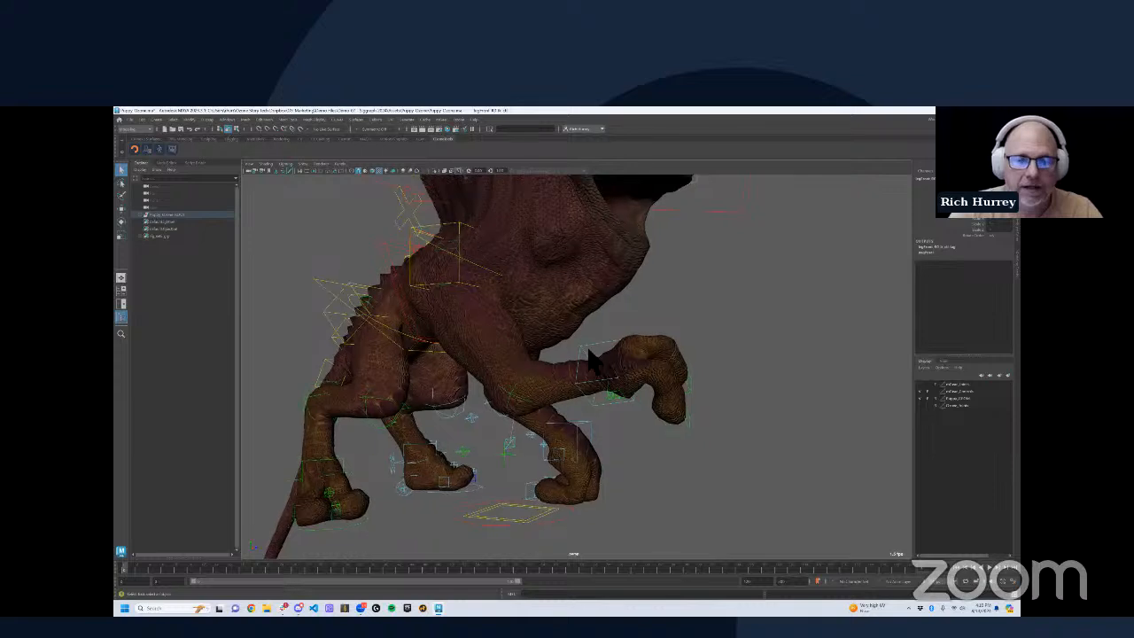
right_click_drag(606, 365, 633, 365, "alt")
key("e")
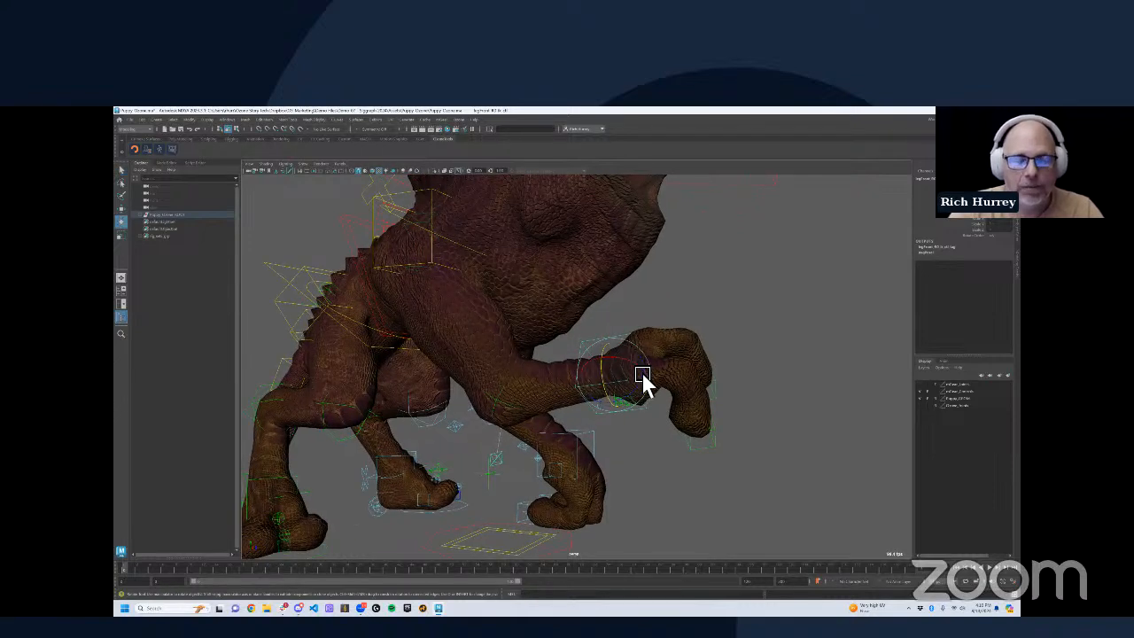
left_click_drag(604, 387, 622, 371)
middle_click_drag(619, 294, 624, 355, "alt")
left_click_drag(624, 359, 647, 423)
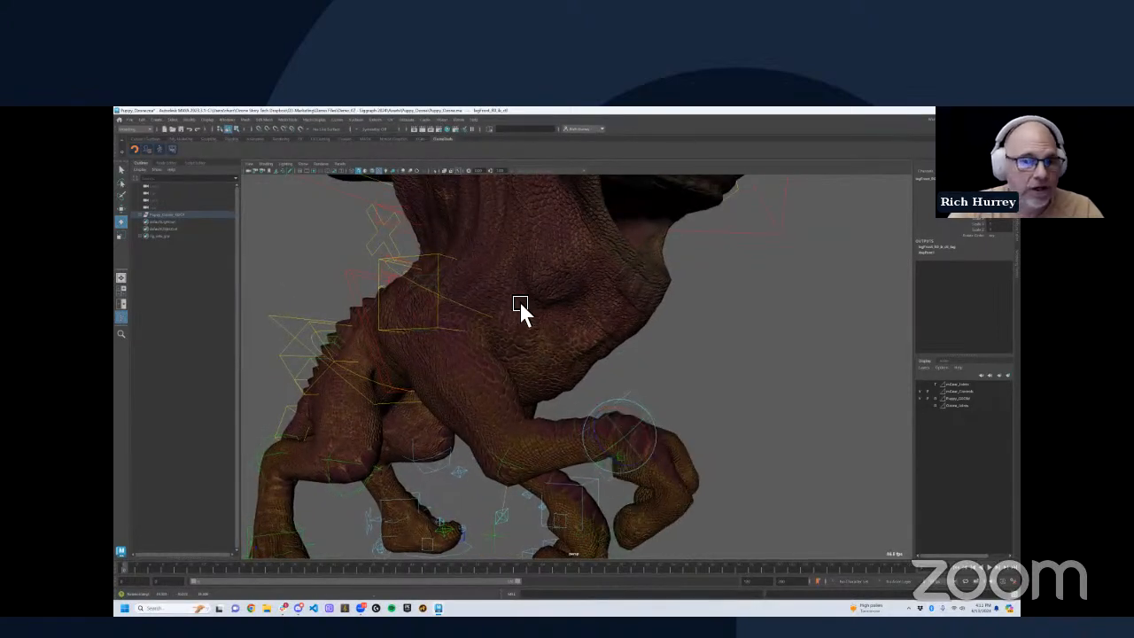
Step: Select the right shoulder control and rotate it, viewing the effect on the whole puppy
left_click(445, 278)
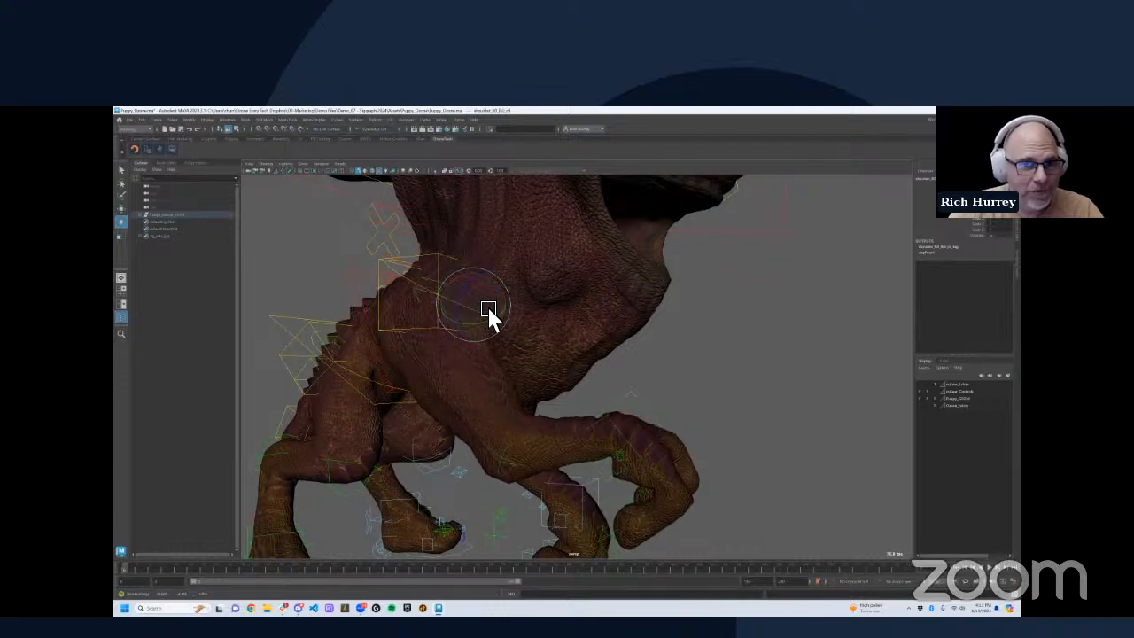
left_click_drag(490, 310, 539, 348)
right_click_drag(538, 343, 447, 345, "alt")
left_click_drag(532, 343, 651, 364, "alt")
Step: Select the right front foot control again and move the raised foot up and back toward the chest
key("q")
left_click(617, 410)
key("w")
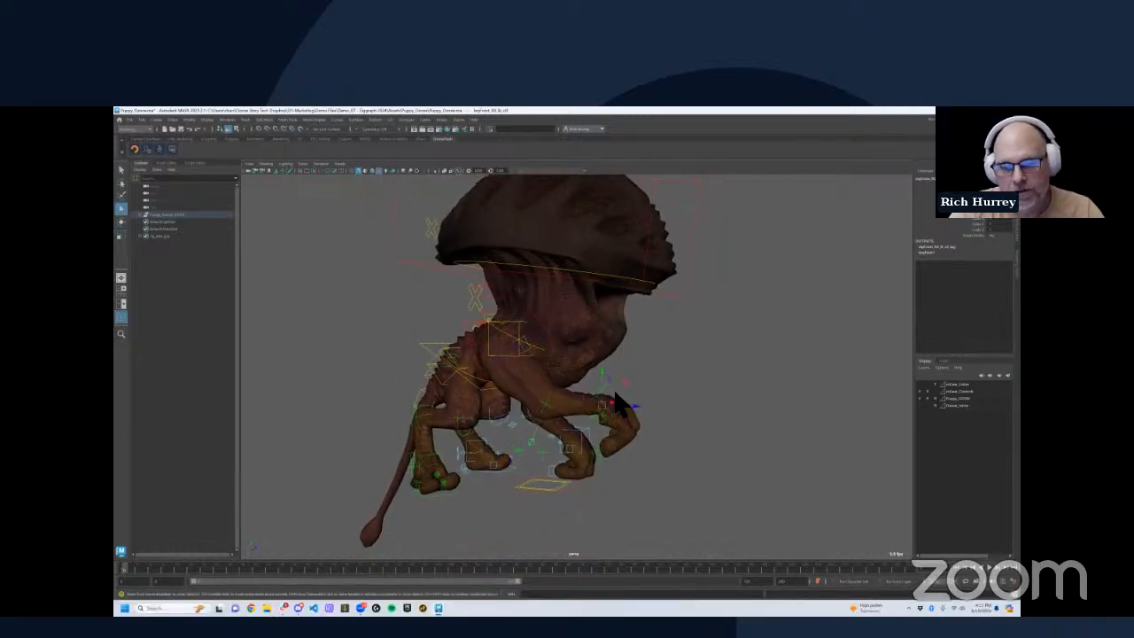
left_click_drag(617, 411, 611, 382)
key("q")
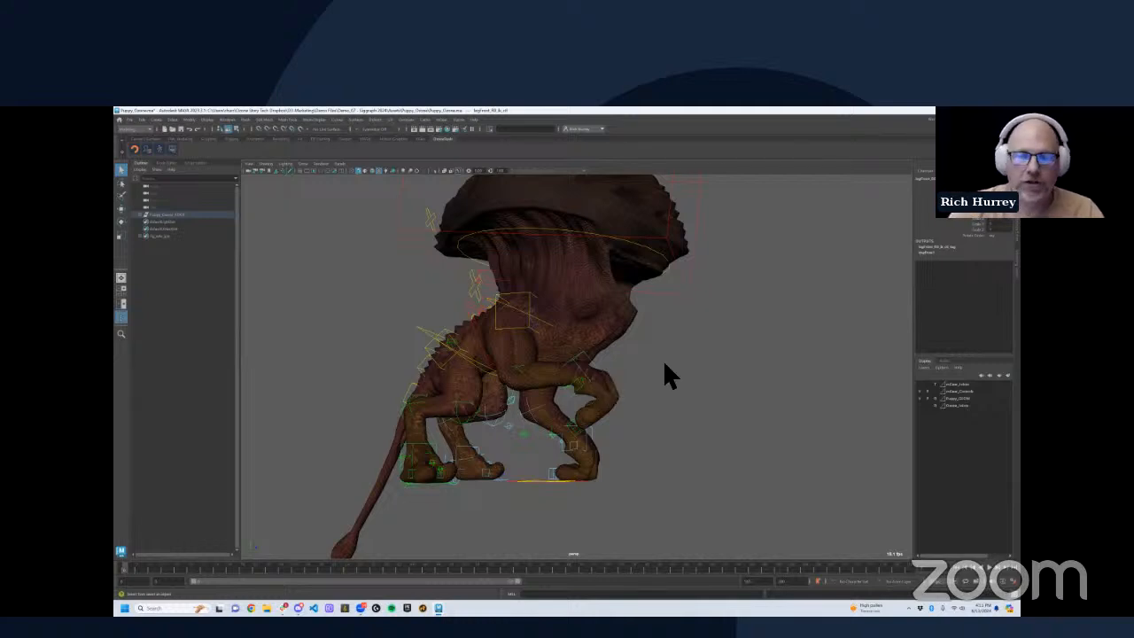
Step: Select the puppy's head control, rotate the head, and clear the selection
left_click_drag(653, 369, 631, 279, "alt")
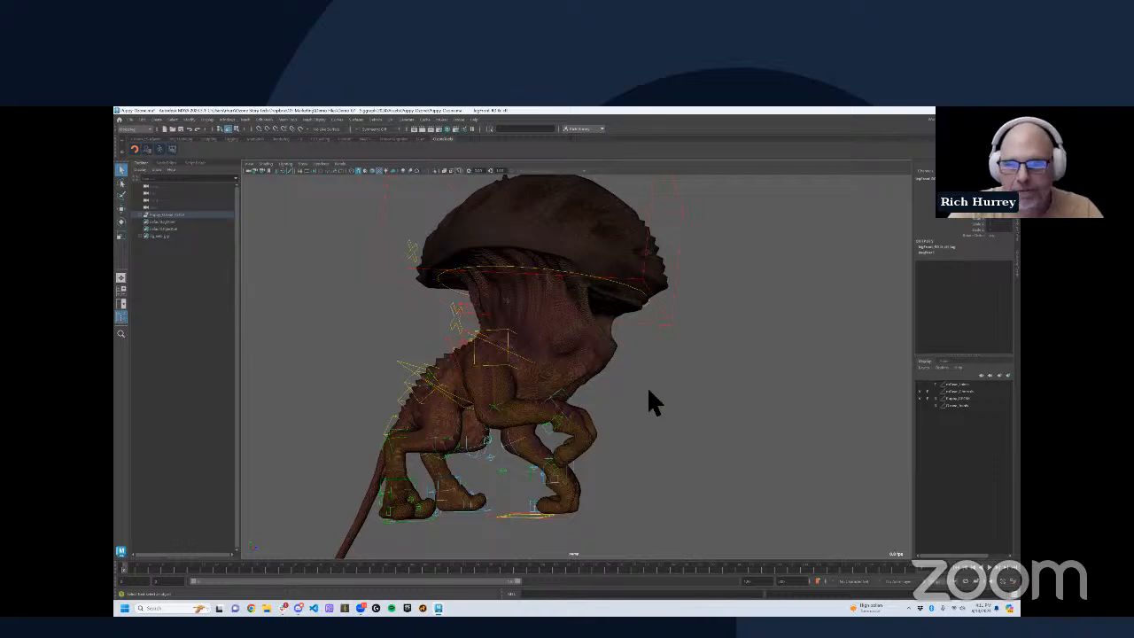
right_click_drag(679, 369, 660, 359, "alt")
left_click(663, 350)
key("e")
left_click_drag(656, 386, 583, 361, "alt")
key("q")
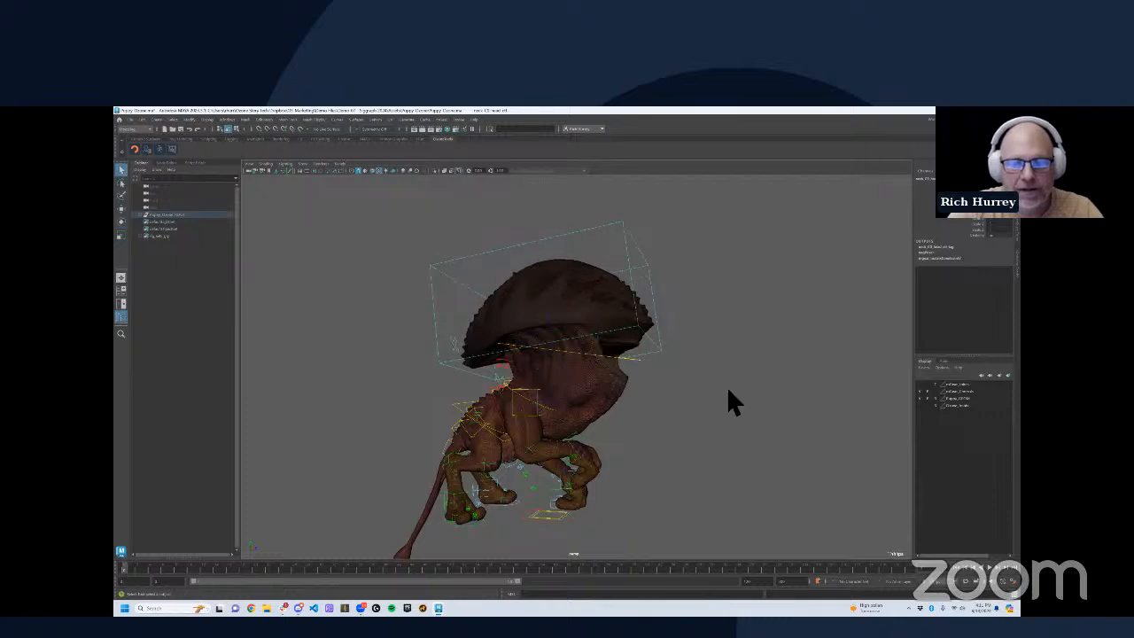
left_click(726, 386)
scroll(478, 234, "up", 1)
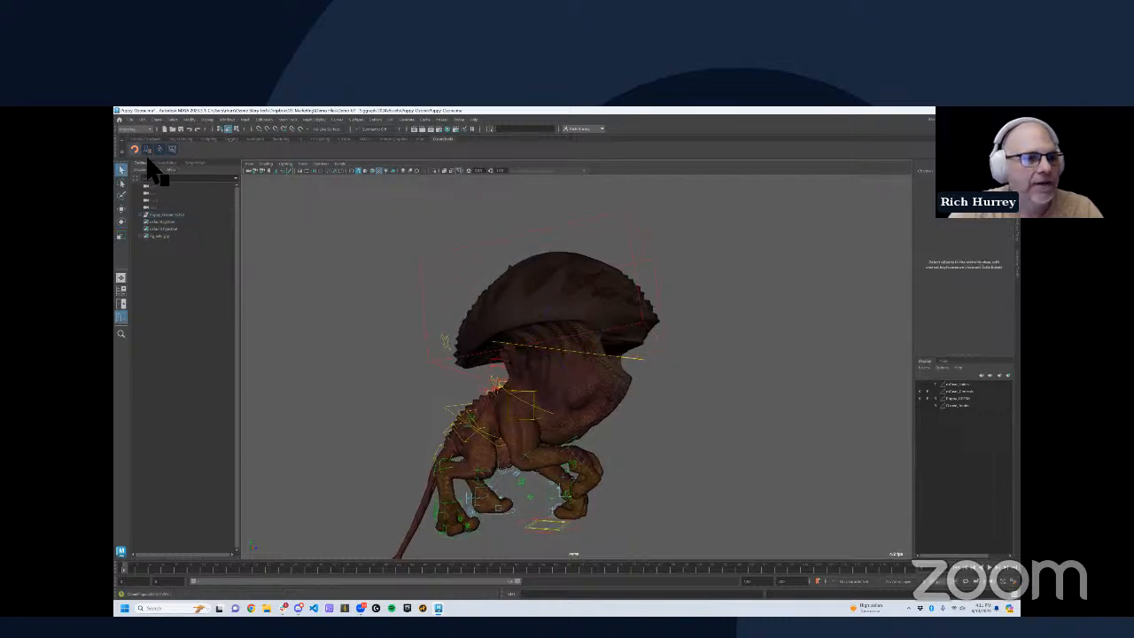
Step: Open the Ozone Panel beside the puppy and expand the Puppy shape hierarchy down to the mouth and tail shapes
left_click_drag(499, 222, 288, 214)
left_click_drag(613, 292, 380, 275, "alt")
left_click(239, 258)
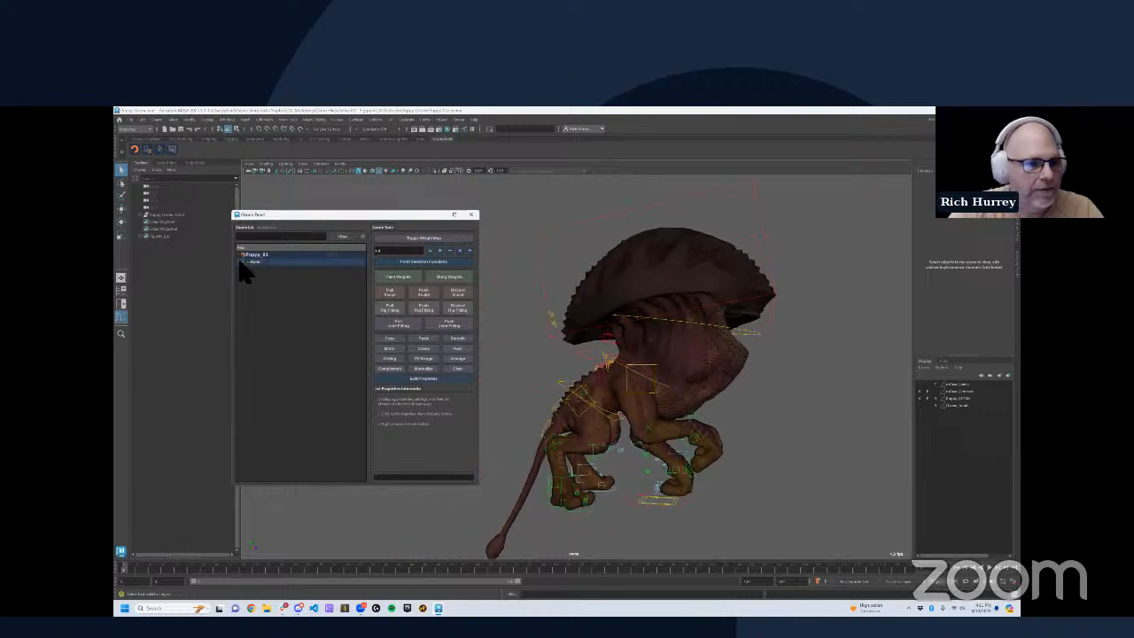
left_click(239, 258)
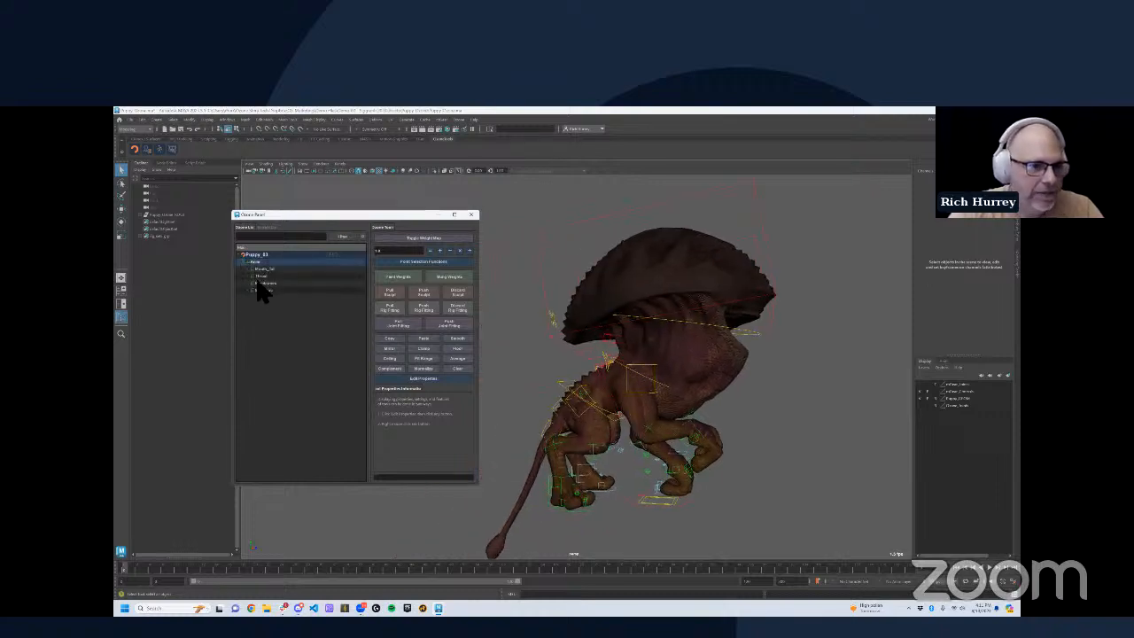
left_click(247, 269)
Step: Increase the Jaw shape value to open the puppy's mouth wide
left_click_drag(660, 319, 678, 331, "alt")
middle_click_drag(678, 332, 653, 337, "alt")
left_click_drag(653, 337, 671, 343, "alt")
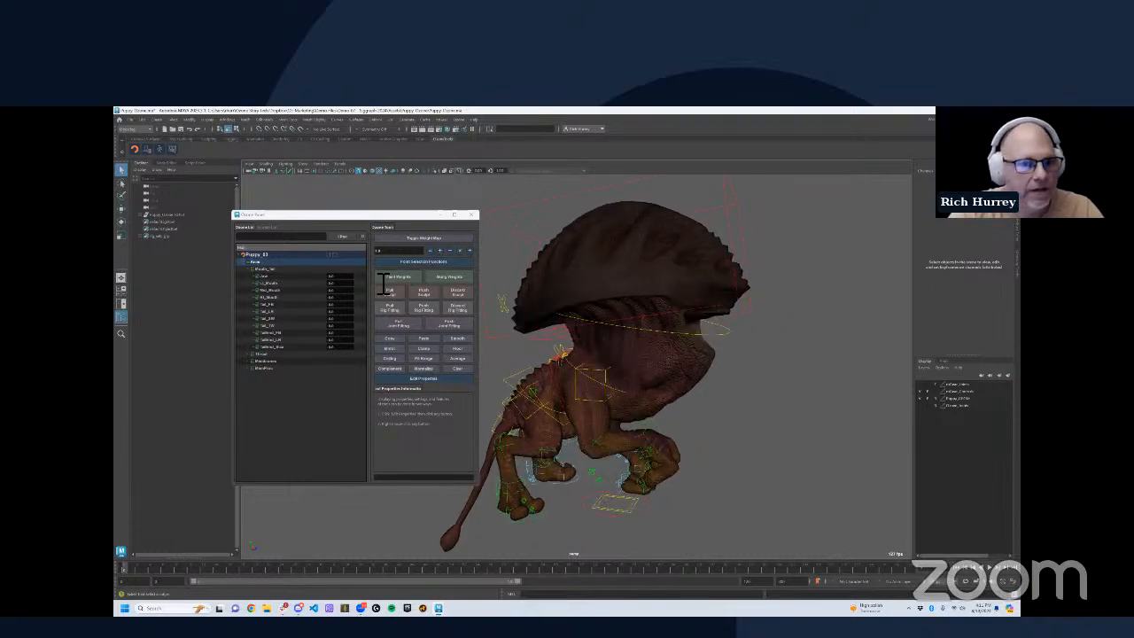
left_click_drag(343, 279, 408, 301)
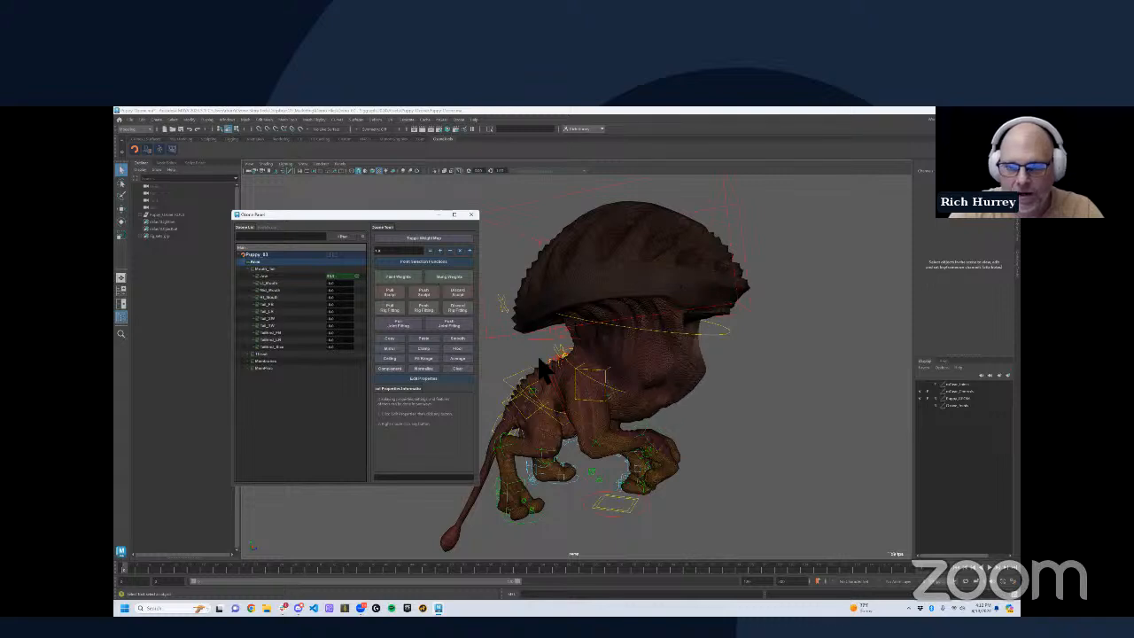
left_click_drag(542, 361, 616, 383, "alt")
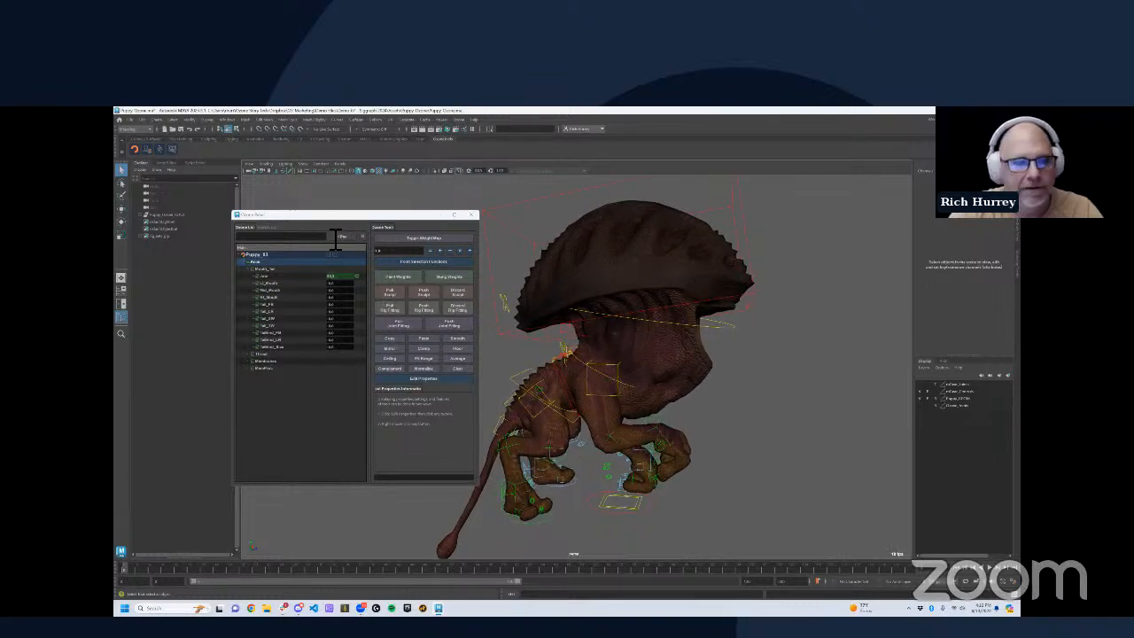
left_click_drag(344, 278, 646, 321)
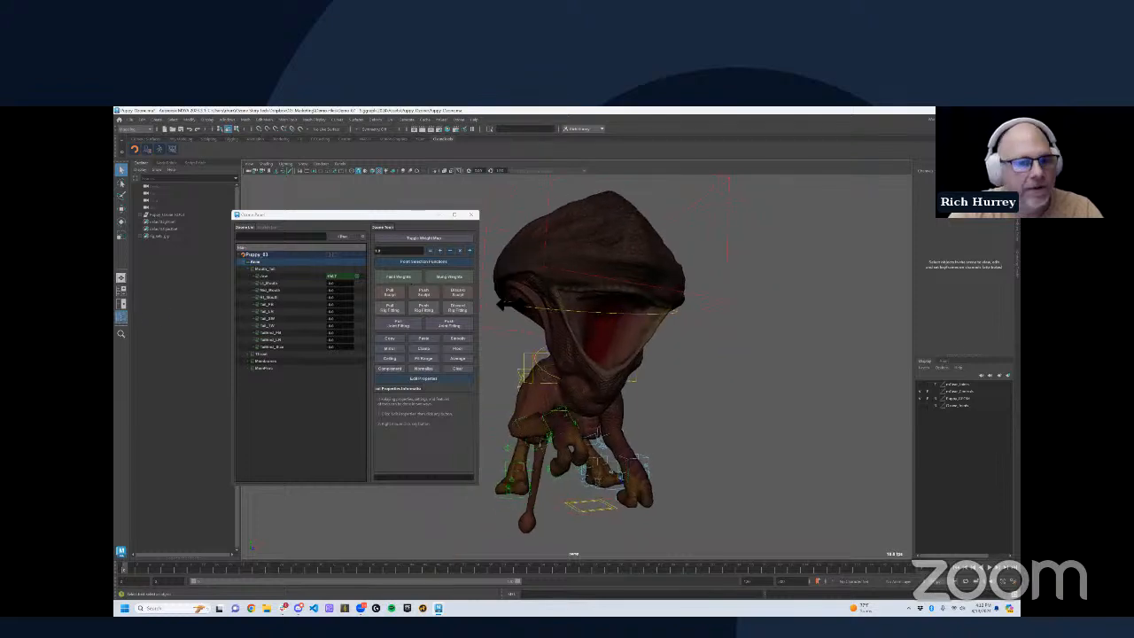
Step: Adjust the Mid_Mouth shape value and examine the open mouth from the front and the body from the side
mouse_move(341, 289)
left_mouse_down()
mouse_move(451, 284)
mouse_move(217, 301)
mouse_move(461, 294)
mouse_move(336, 296)
left_mouse_up()
left_click_drag(618, 378, 604, 356, "alt")
right_click_drag(604, 356, 663, 341, "alt")
middle_click_drag(631, 310, 681, 351, "alt")
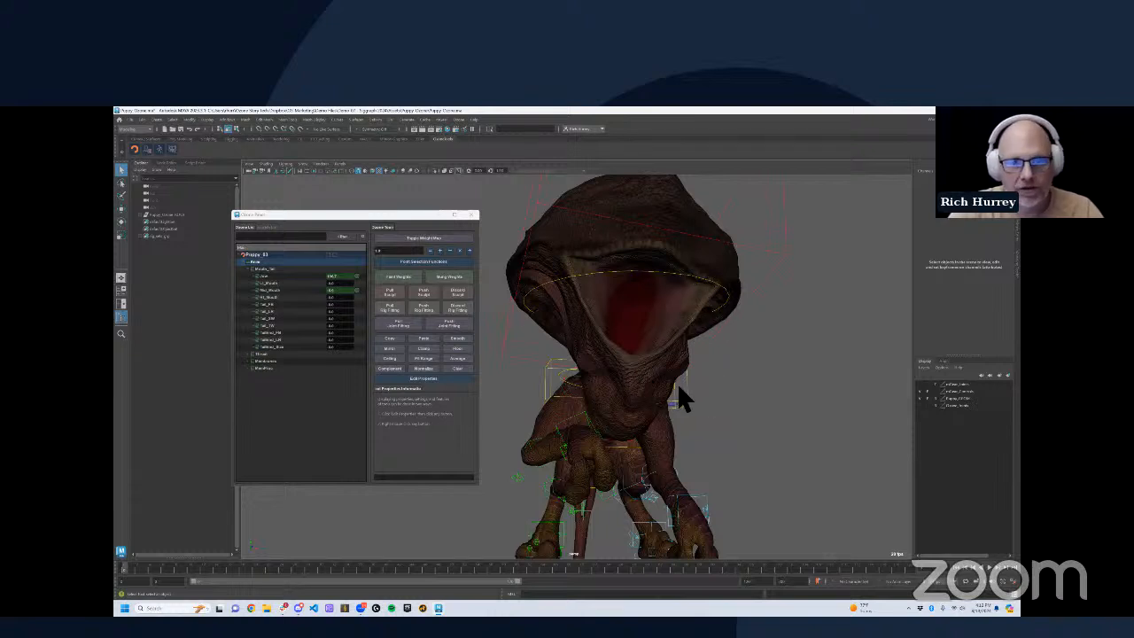
left_click_drag(560, 376, 636, 381, "alt")
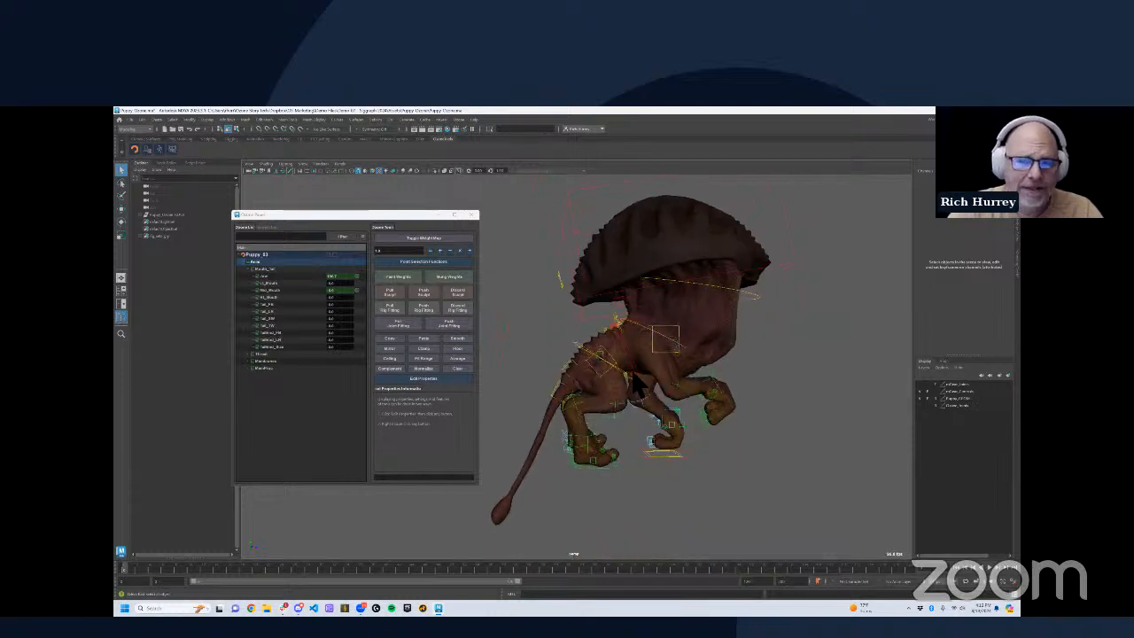
Step: Select the tail control and increase the first tail shape's value to curl the tail upward
left_click(569, 388)
key("e")
middle_click_drag(612, 381, 628, 374, "alt")
left_click_drag(564, 379, 388, 312)
middle_click_drag(568, 365, 610, 361, "alt")
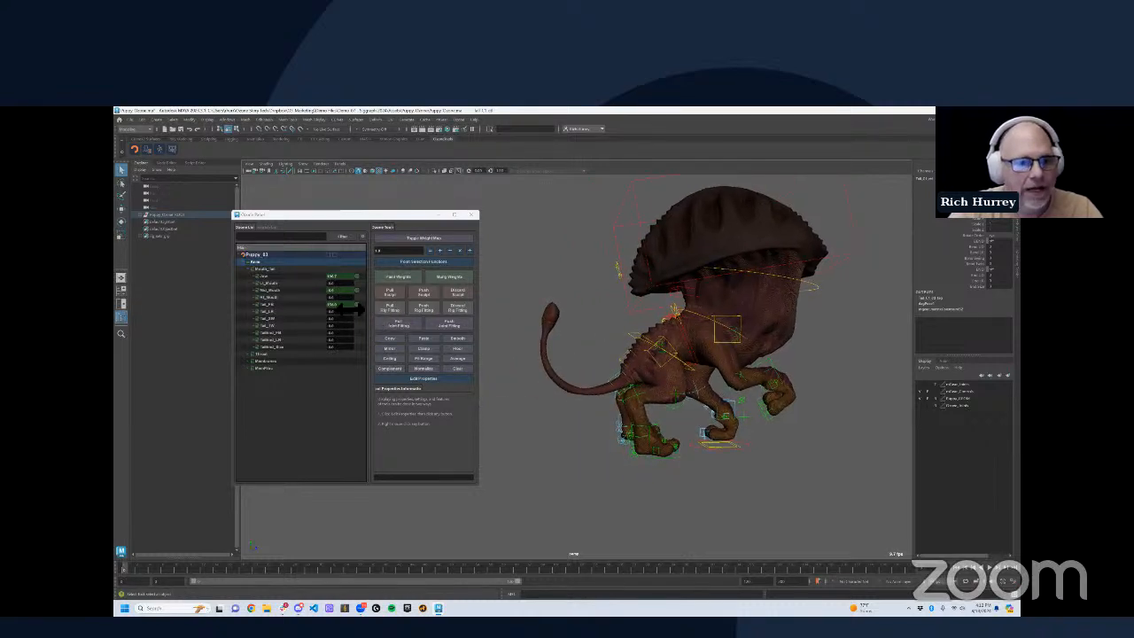
mouse_move(352, 307)
left_mouse_down()
mouse_move(342, 304)
mouse_move(361, 306)
left_mouse_up()
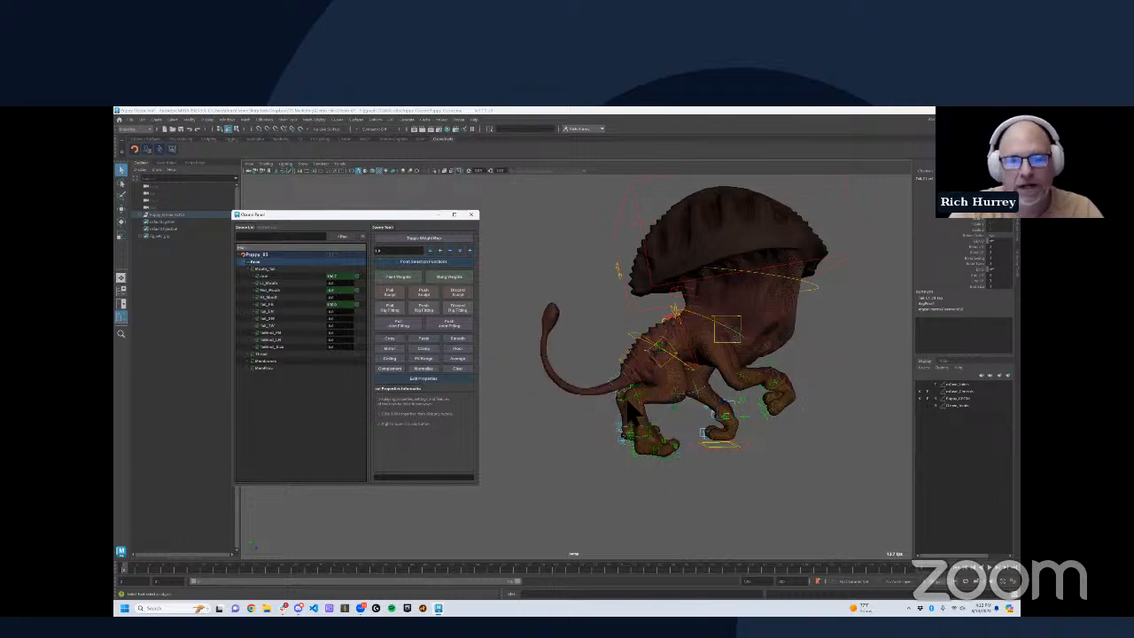
Step: Select the puppy's body control, rotate the body, and close the Ozone Panel
left_click(653, 340)
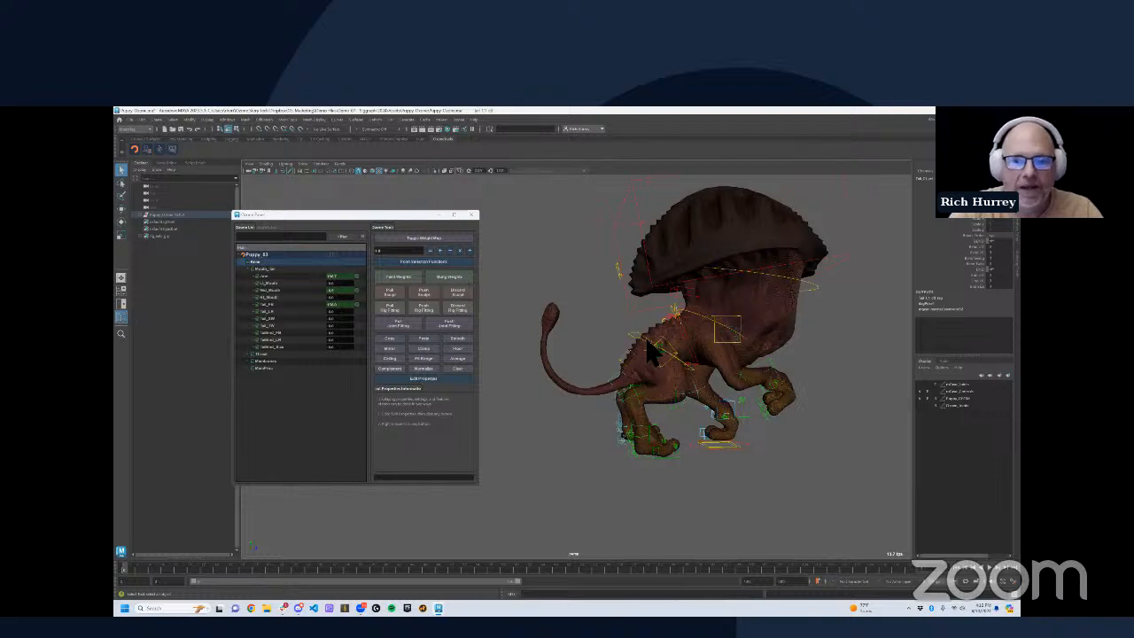
key("w")
middle_click_drag(673, 358, 646, 377, "alt")
key("e")
left_click_drag(649, 386, 622, 380)
left_click(472, 215)
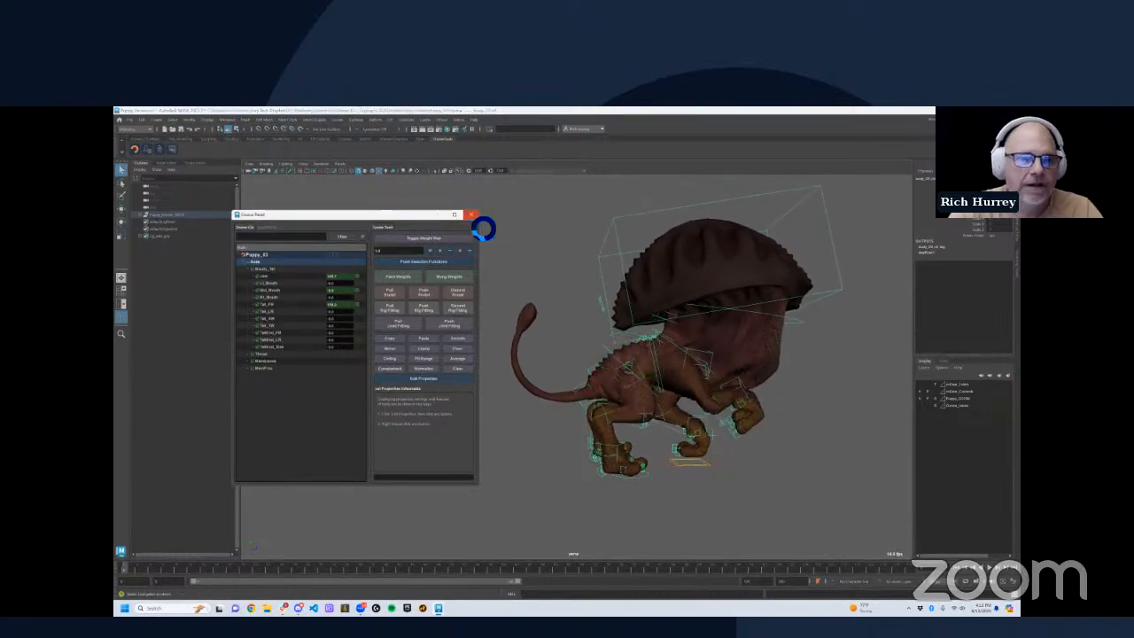
Step: Switch to Unreal Engine and open the Carpet level sequence from the Carpet demo folder
key("ctrl+super+Right")
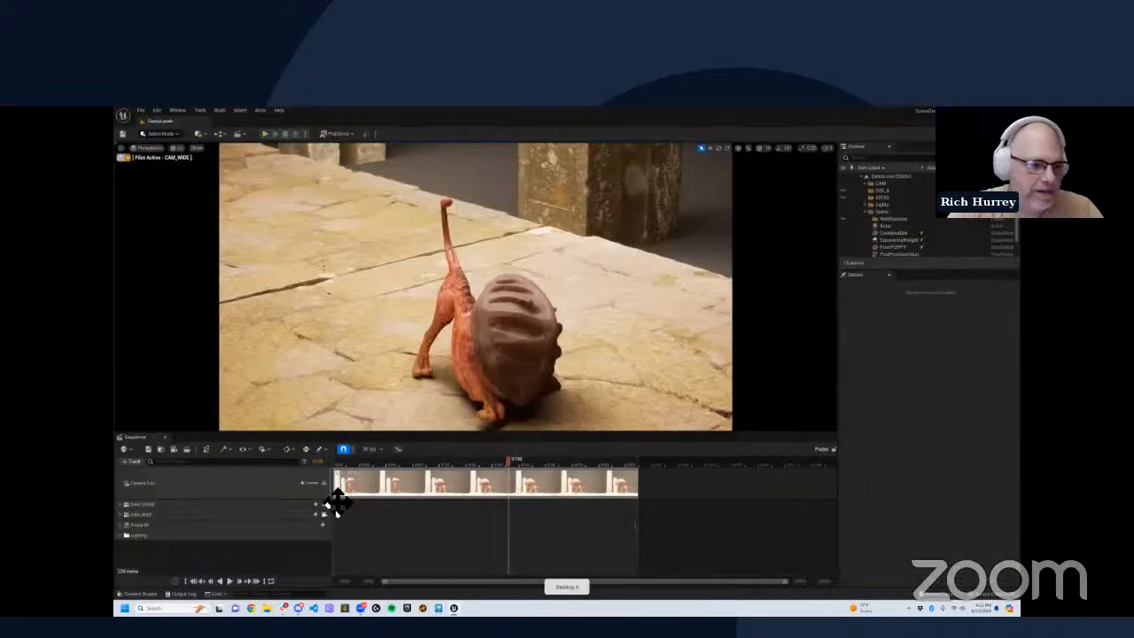
left_click(147, 595)
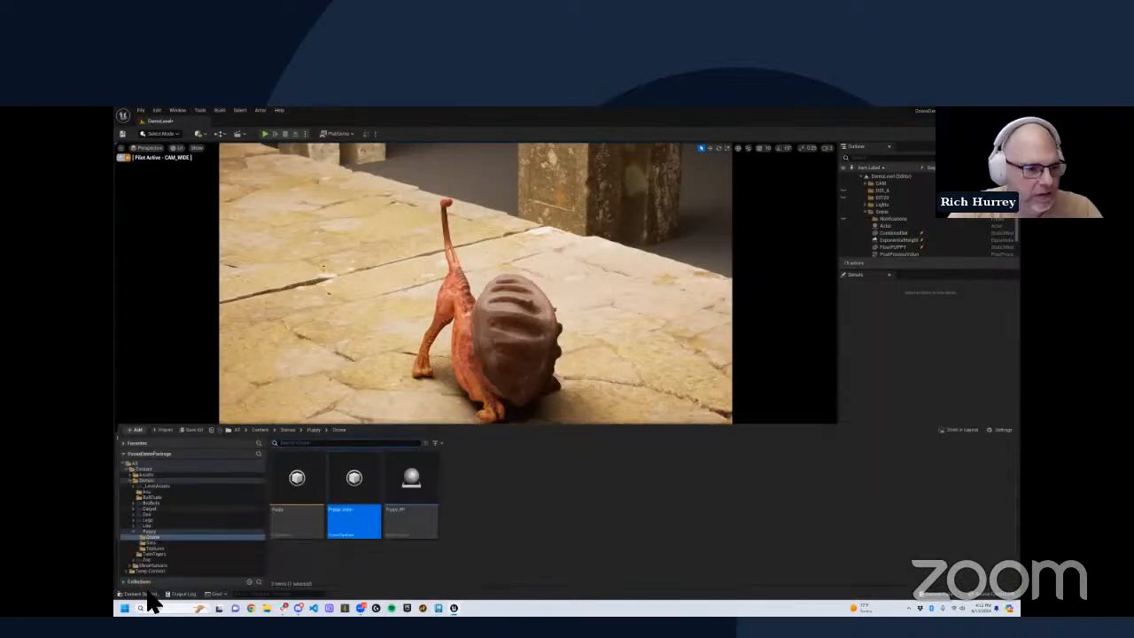
left_click(154, 503)
left_click(153, 509)
double_click(397, 486)
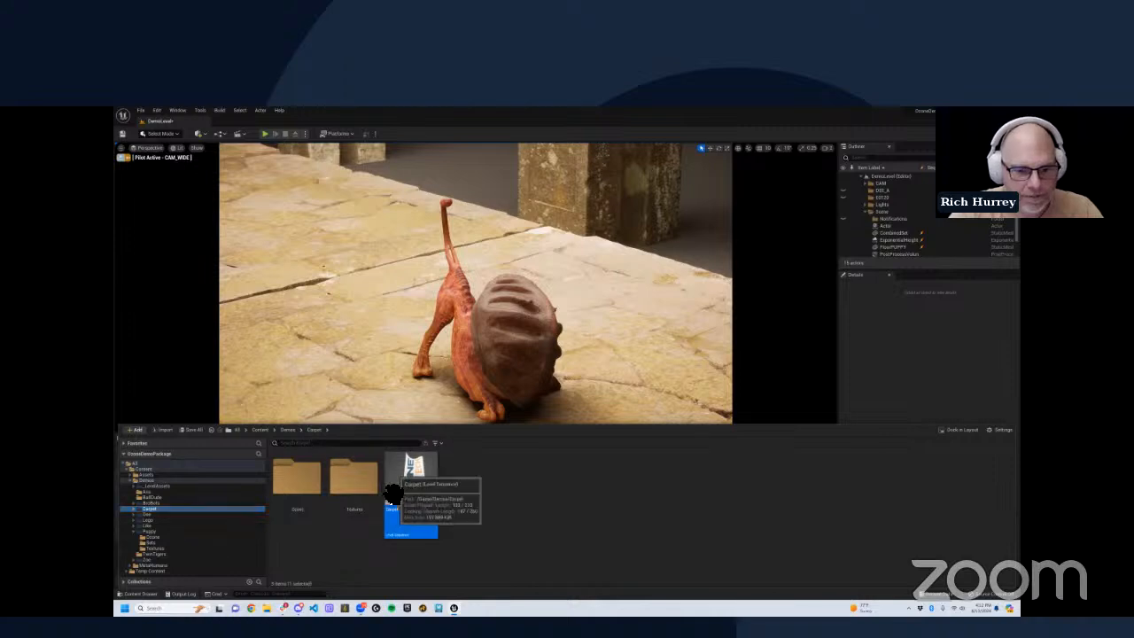
Step: View the scene through the CAM_Carpet_WIDE camera and play the Carpet sequence
left_click(324, 503)
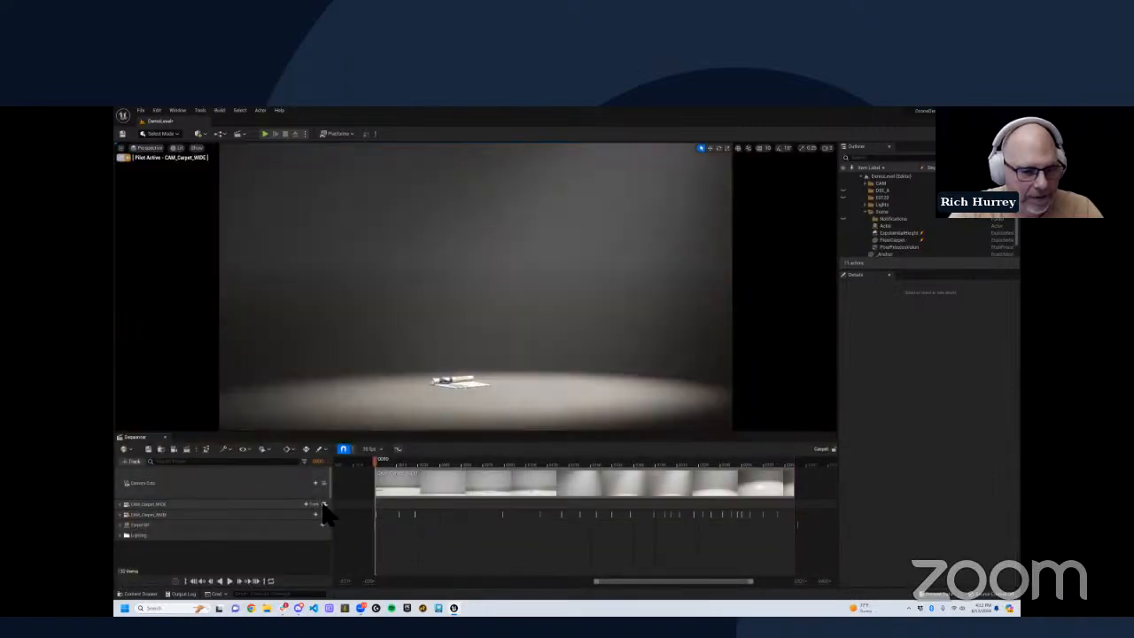
left_click(229, 581)
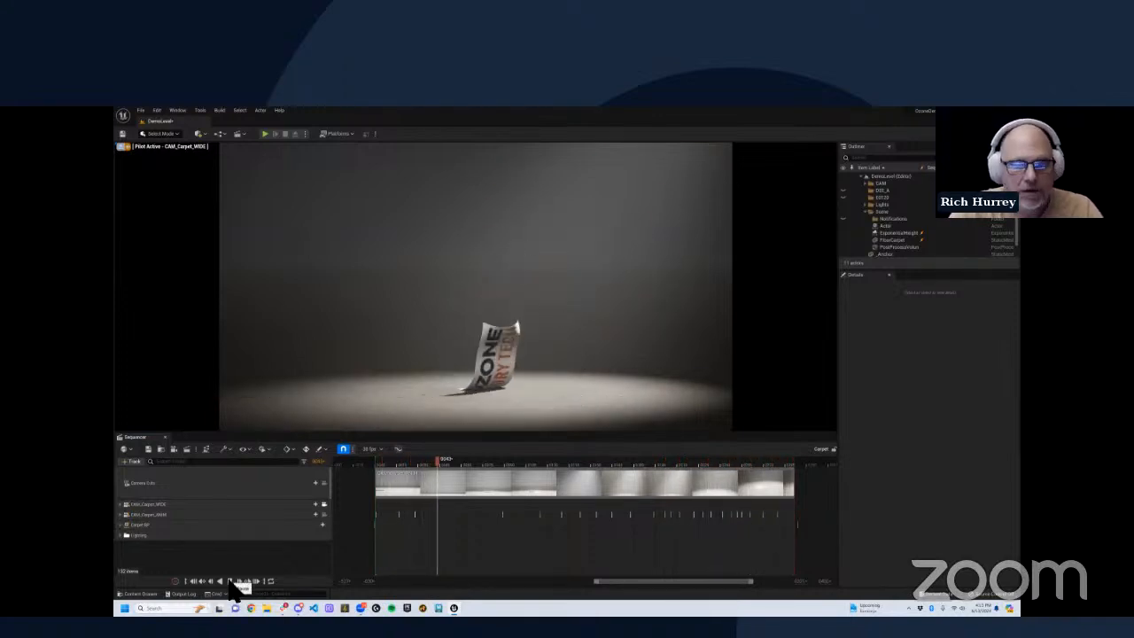
Step: Switch to Maya and open the Carpet_Ozone scene from its asset folder, discarding the changes to the puppy scene
key("ctrl+super+Left")
left_click(124, 118)
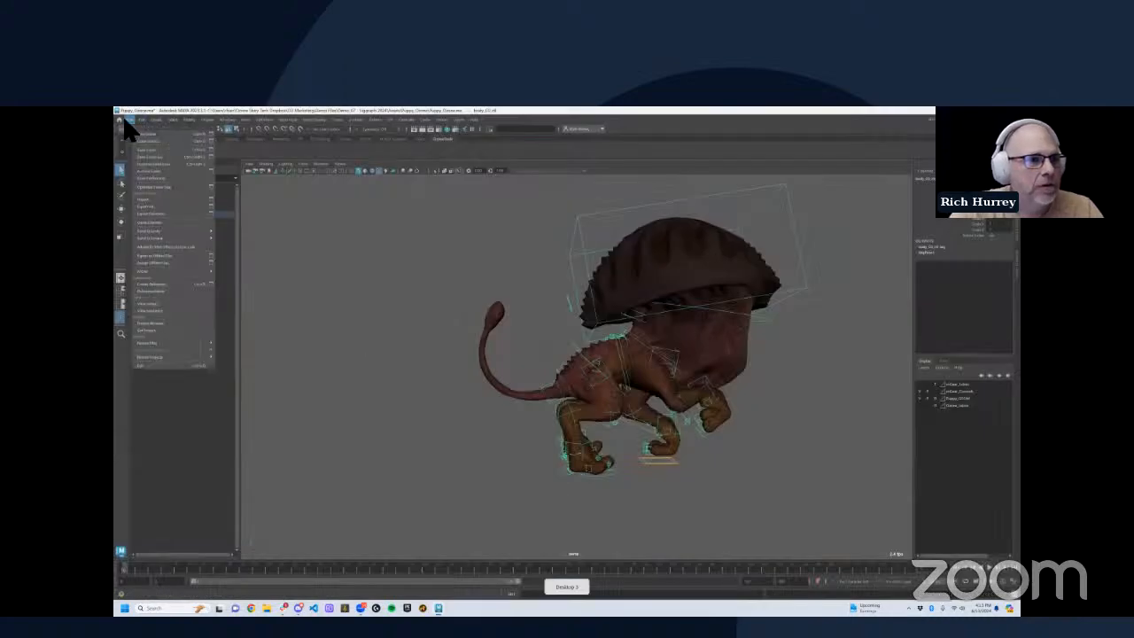
left_click(159, 157)
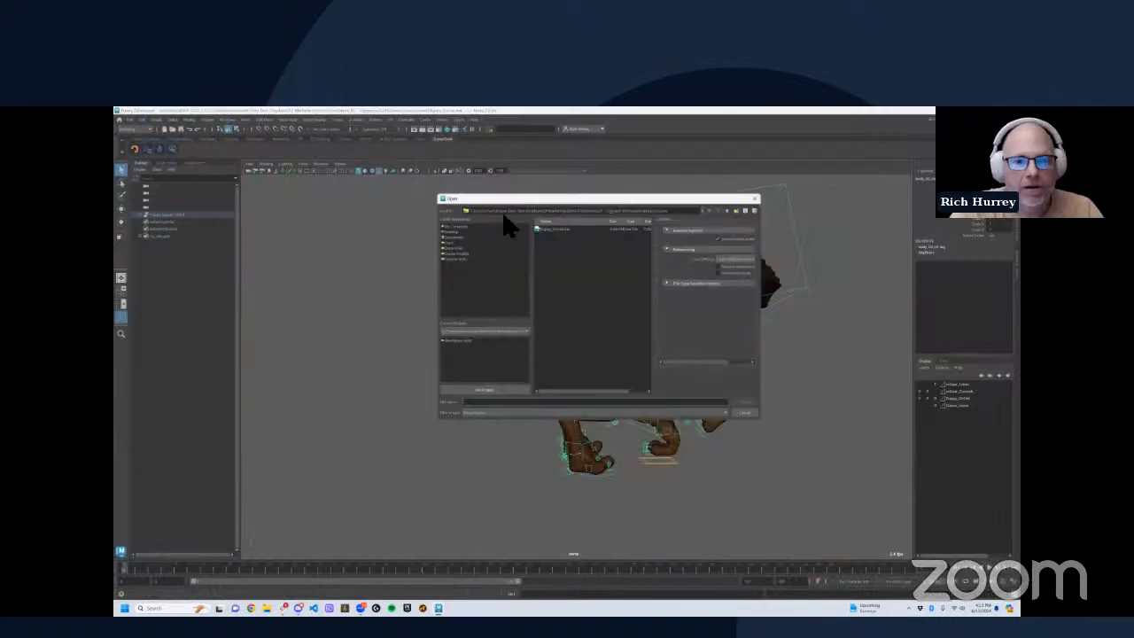
left_click(726, 210)
left_click(563, 234)
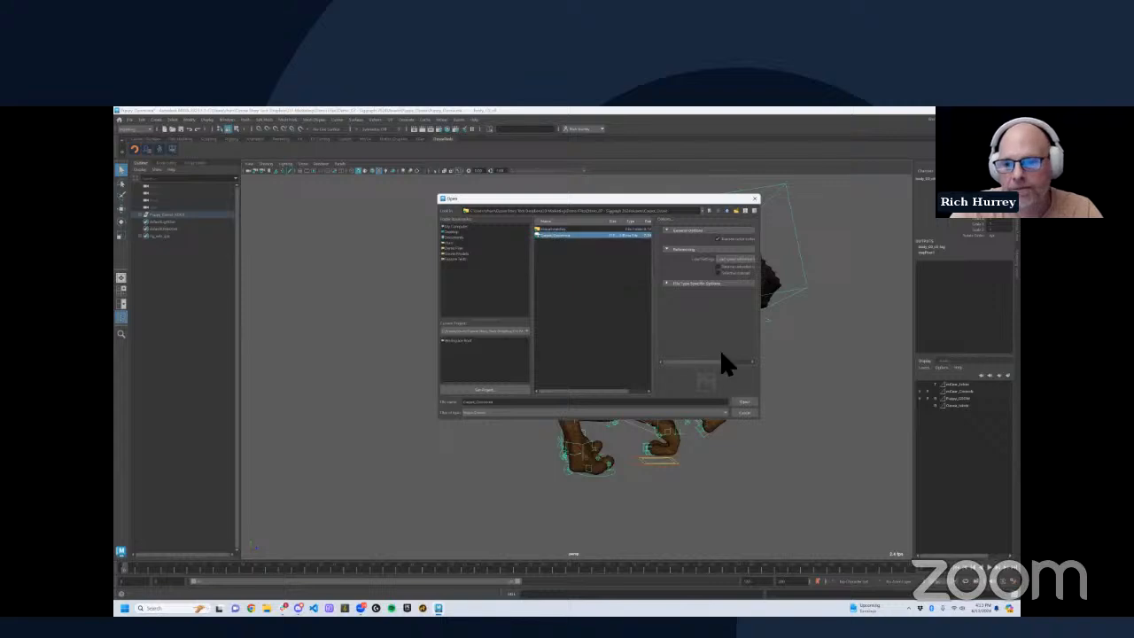
left_click(740, 400)
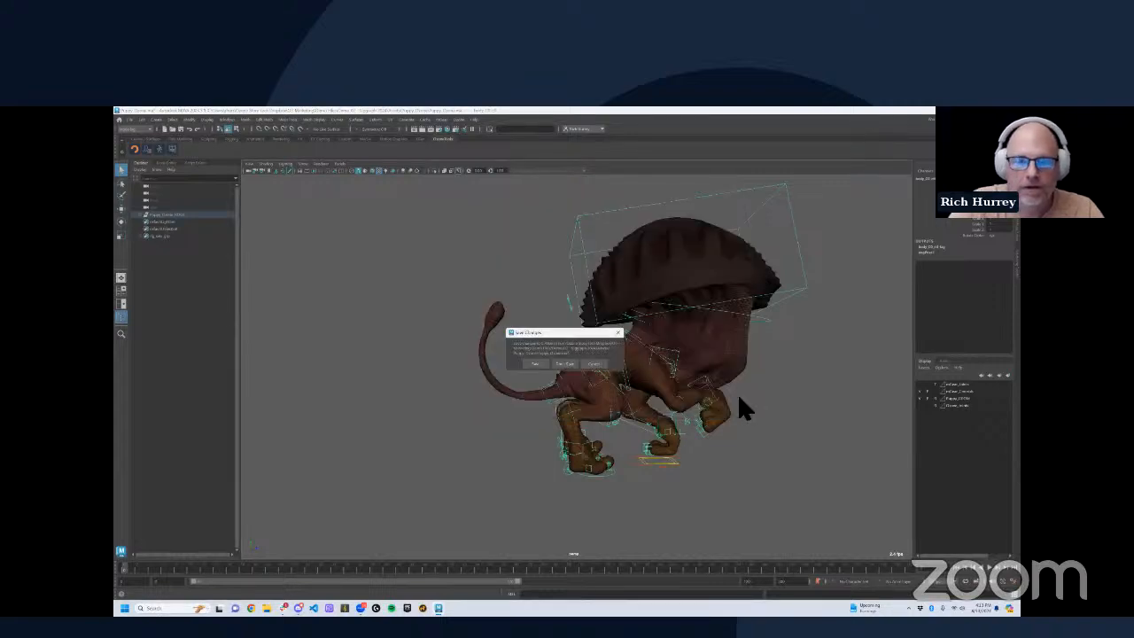
left_click(563, 364)
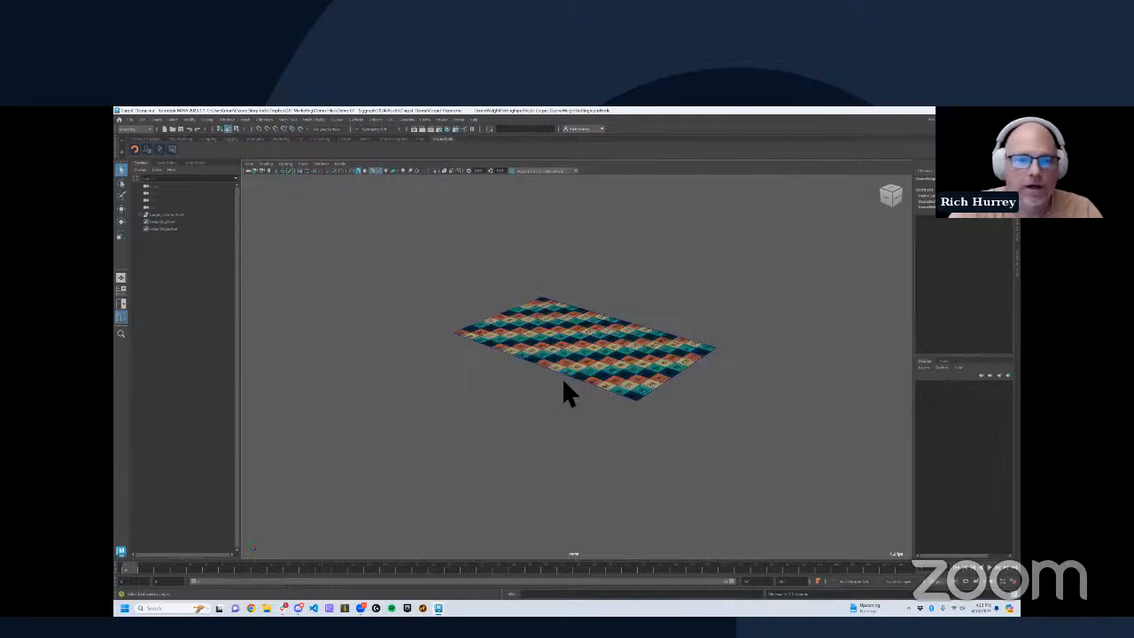
Step: Open the Ozone Panel, place it beside the carpet, and expand the Anim group of Carpet_Ozone
left_click_drag(562, 379, 567, 321, "alt")
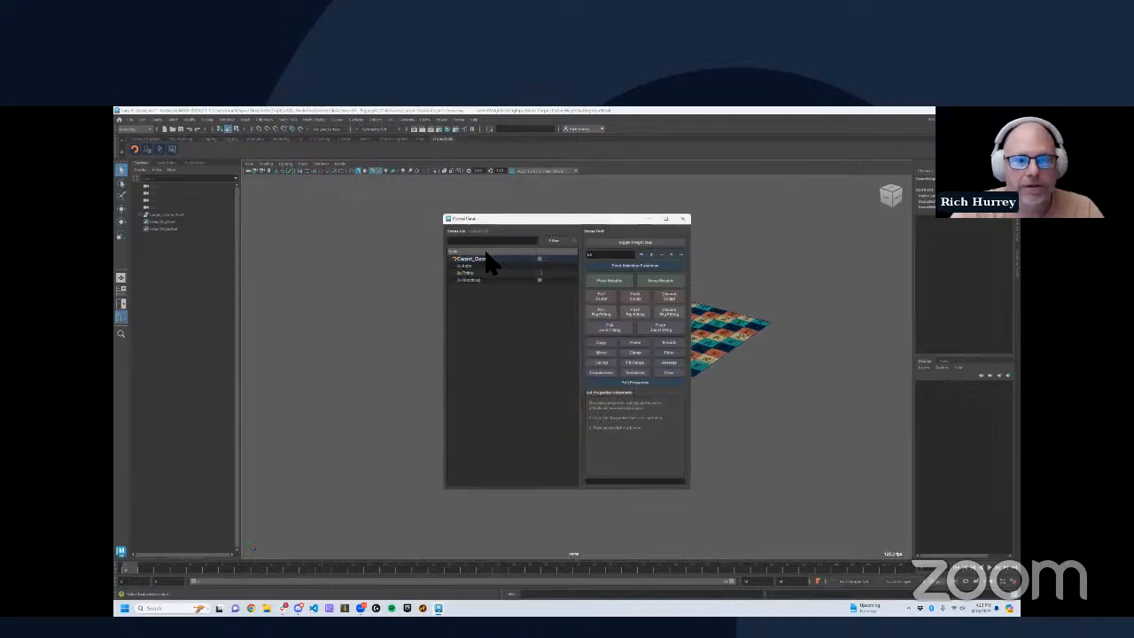
left_click_drag(523, 220, 322, 208)
left_click(254, 255)
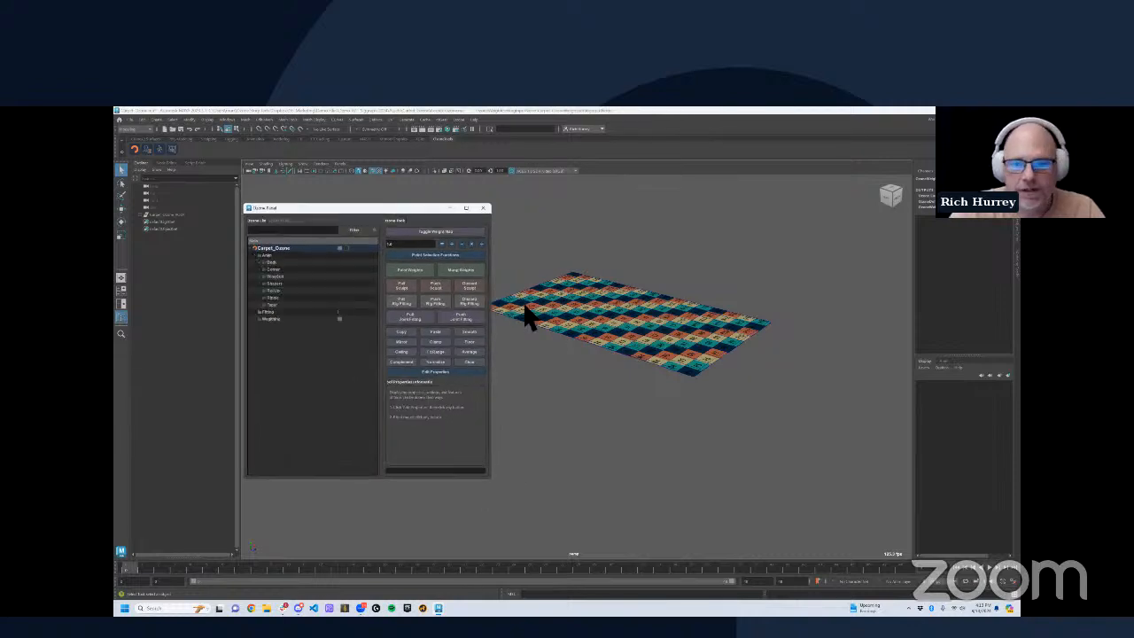
middle_click_drag(627, 317, 664, 318, "alt")
left_click_drag(664, 318, 661, 326, "alt")
right_click_drag(661, 325, 697, 316, "alt")
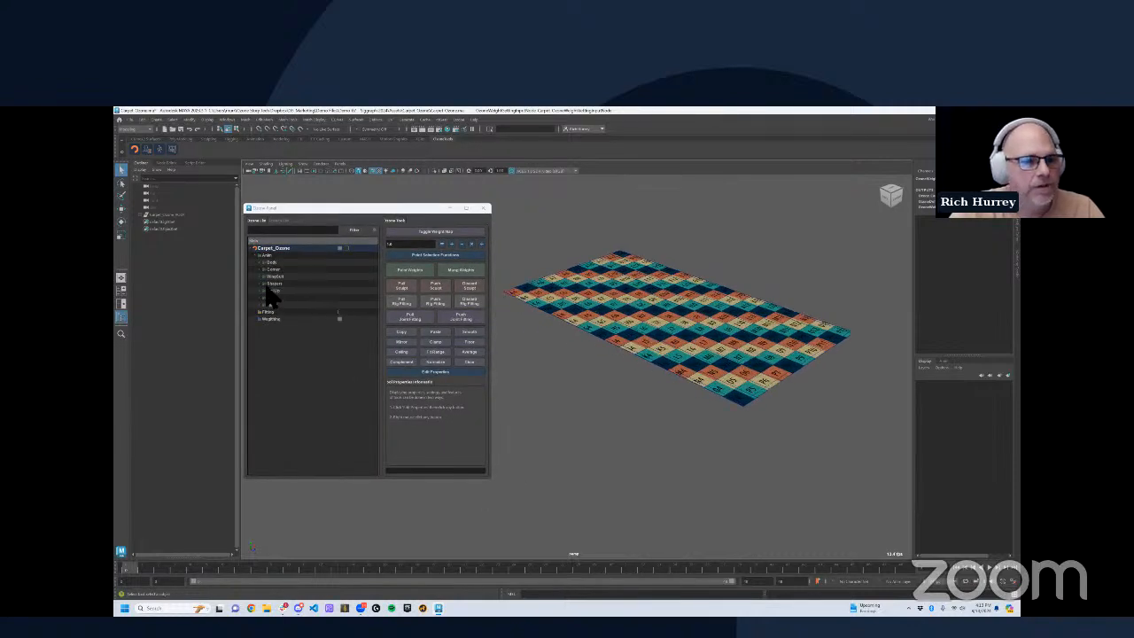
Step: Expand the Rollup group and increase Front_InPlace and Front_Tighten to roll up the carpet's front end tightly
left_click(262, 291)
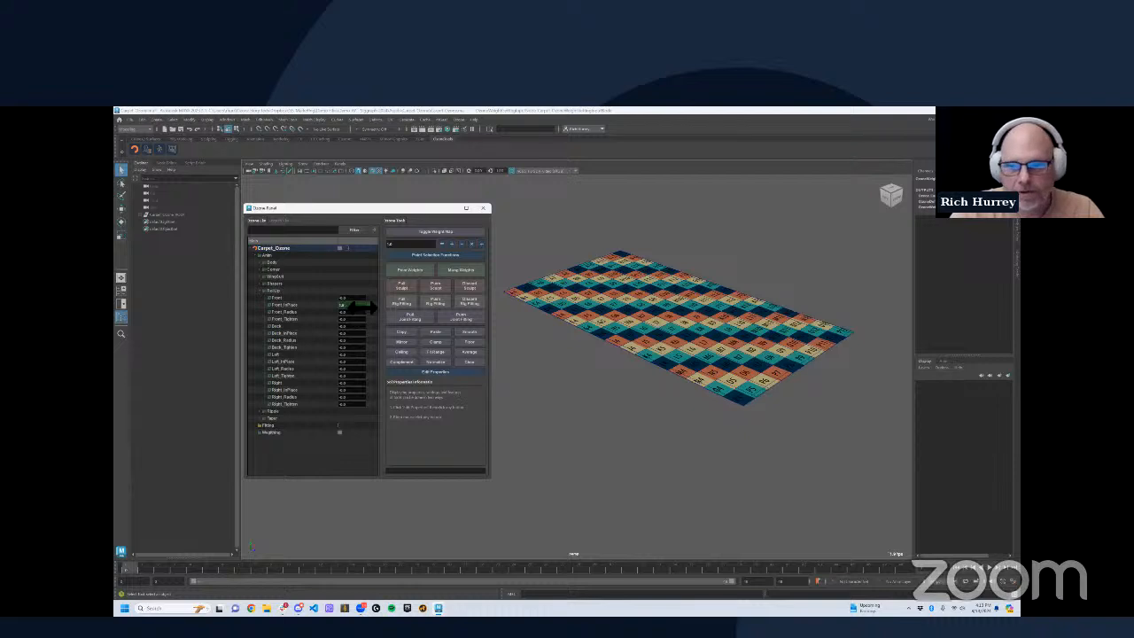
left_click_drag(361, 307, 447, 316)
left_click_drag(736, 353, 595, 341, "alt")
left_click_drag(355, 320, 395, 325)
mouse_move(780, 310)
left_mouse_down("alt")
mouse_move(793, 309)
mouse_move(778, 321)
left_mouse_up("alt")
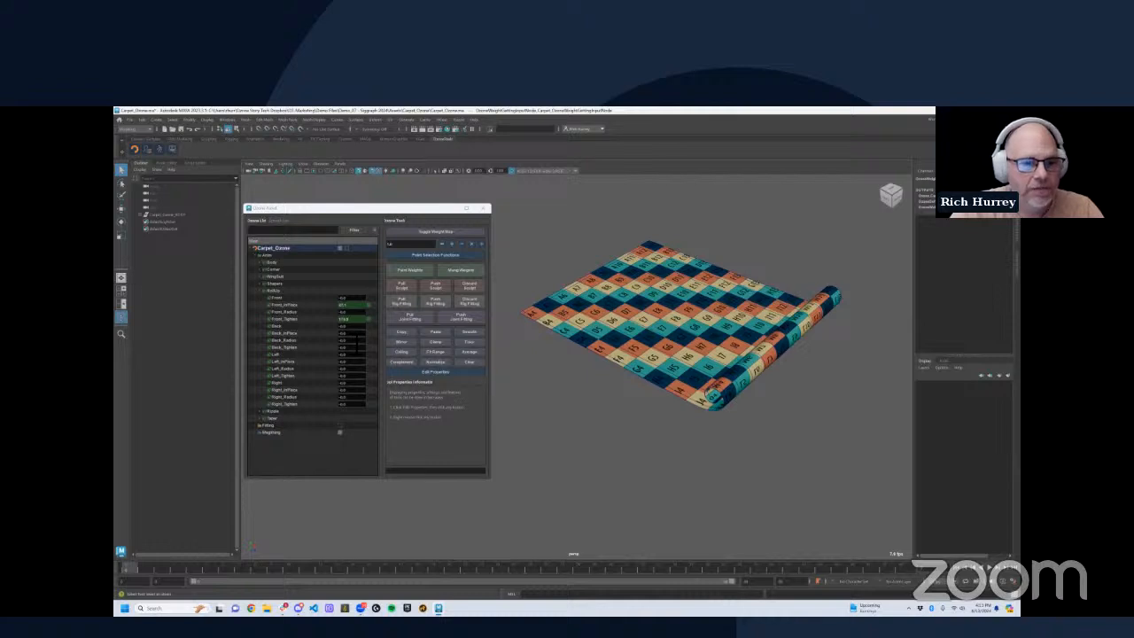
Step: Increase Back_InPlace and Back_Tighten to roll up the carpet's back end as well
left_click_drag(355, 334, 636, 336)
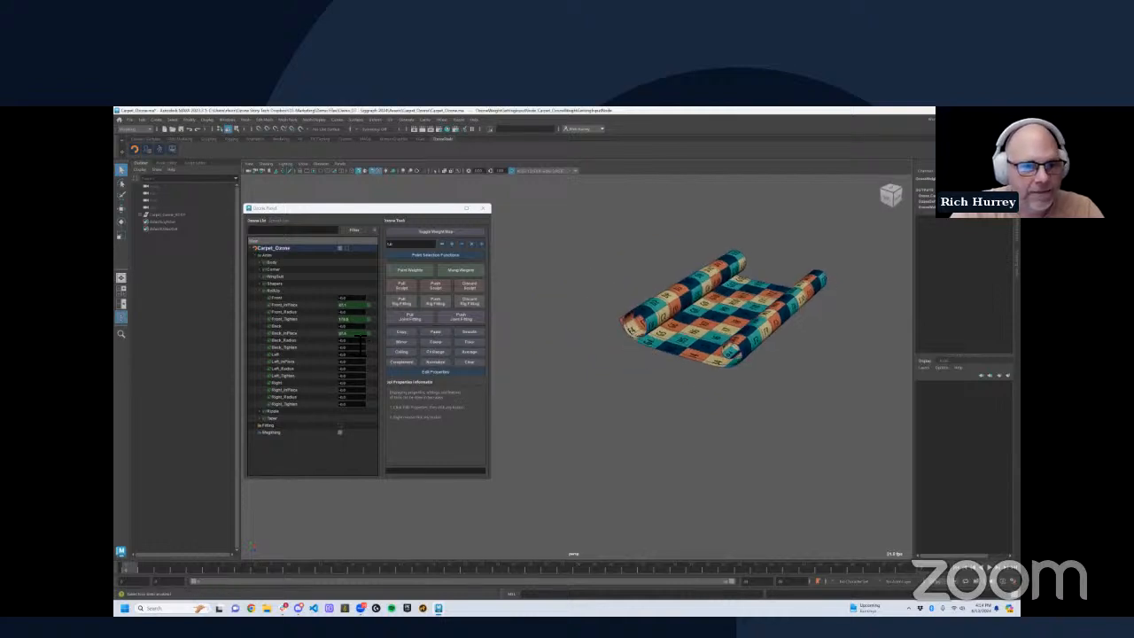
left_click_drag(347, 348, 395, 353)
left_click_drag(669, 348, 712, 342, "alt")
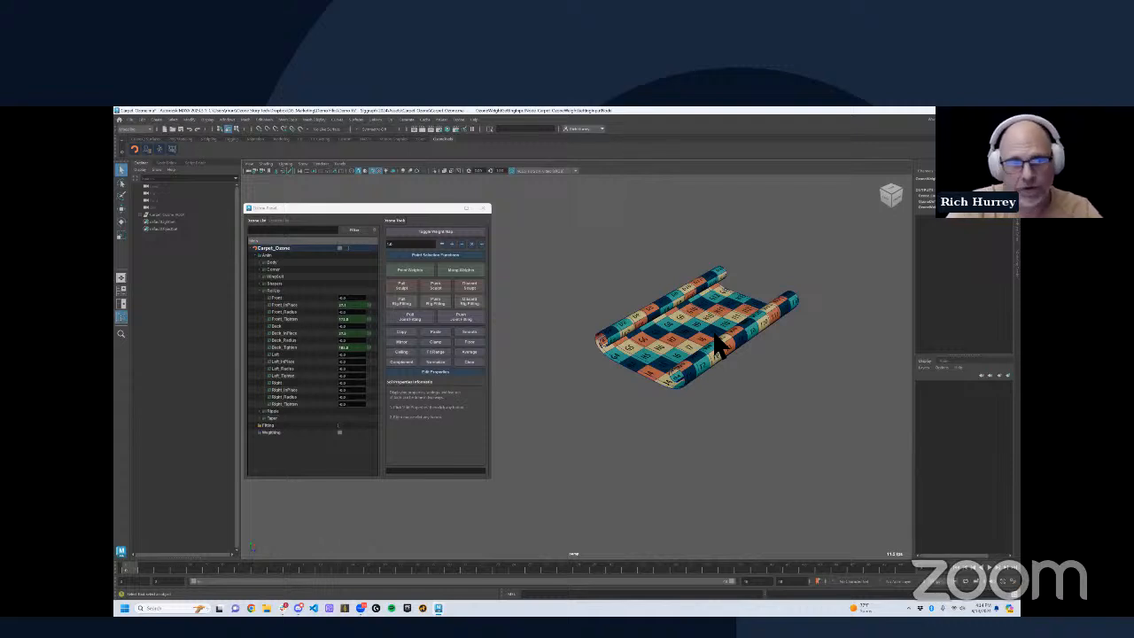
Step: Expand the Body group, try the Shift_FB shape on the rolled carpet, and reset it to zero
left_click(260, 263)
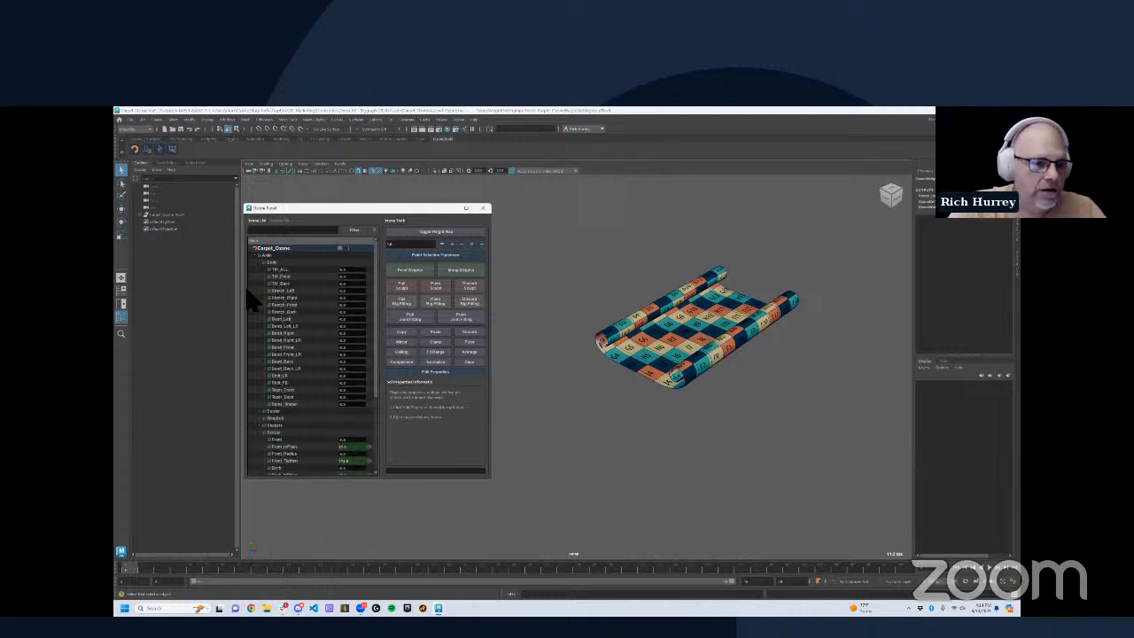
left_click_drag(351, 384, 216, 366)
left_click(368, 383)
left_click_drag(594, 387, 632, 361, "alt")
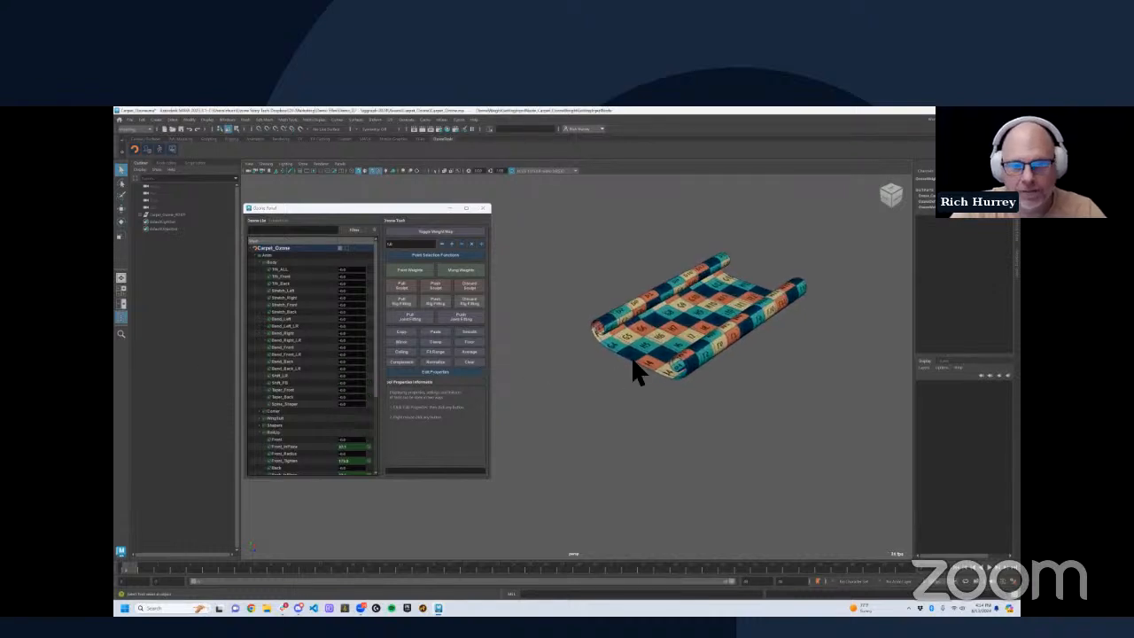
Step: Reset Back_Tighten and Back_InPlace to zero so the carpet's back end lies flat
scroll(372, 413, "down", 3)
left_click(368, 404)
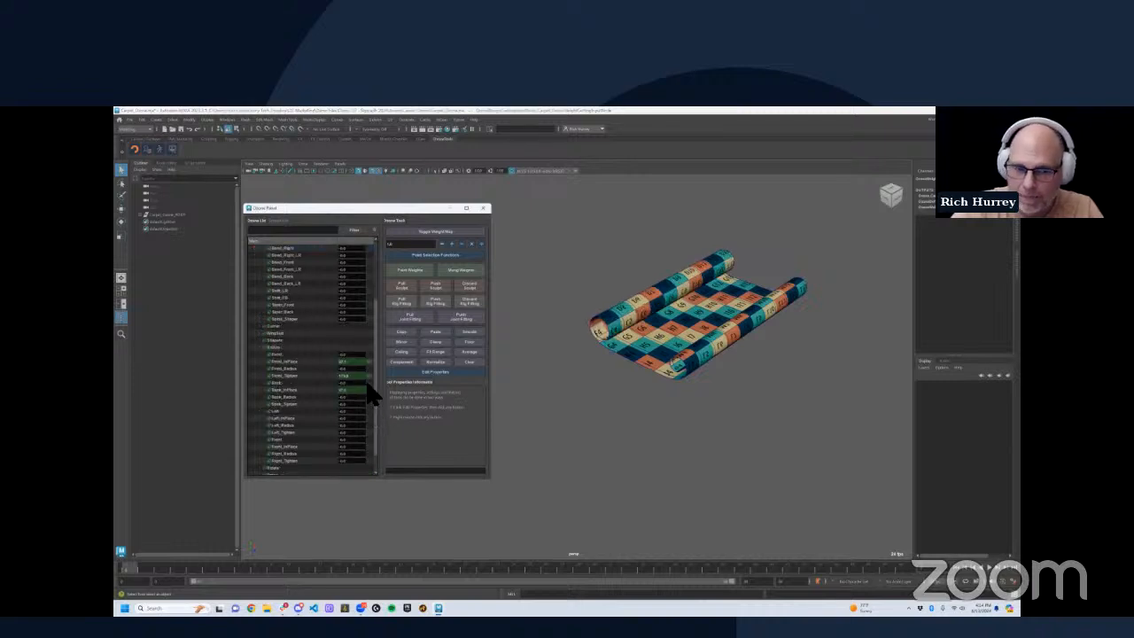
left_click(368, 390)
left_click_drag(666, 408, 722, 372, "alt")
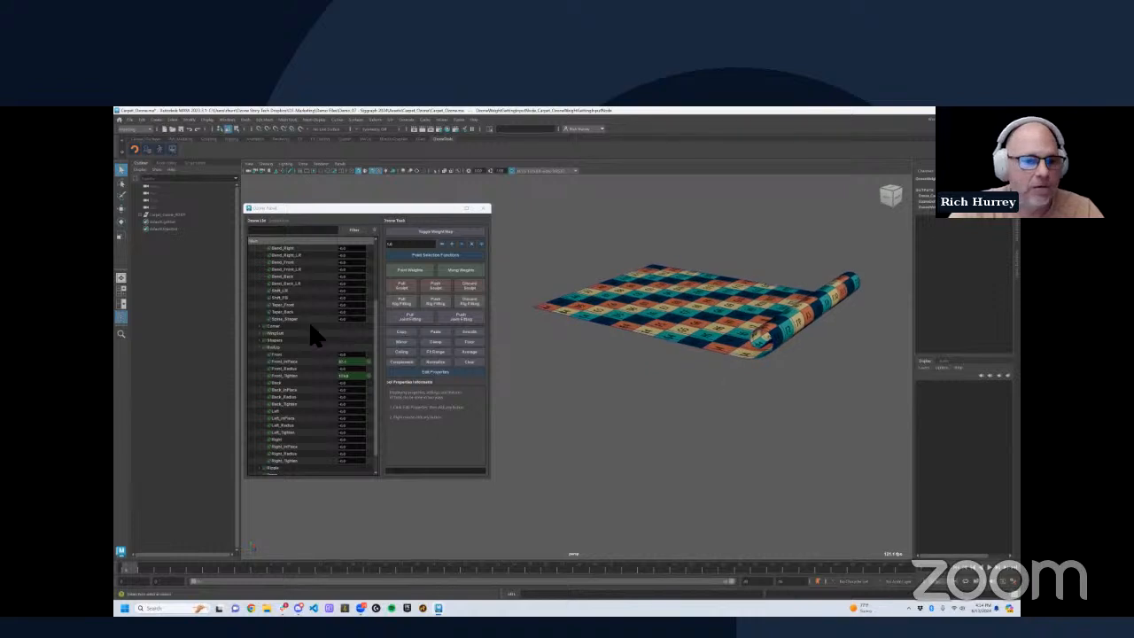
Step: Collapse the Rollup and Body groups, expand Ripple, and raise its Height value to form waves along the carpet
left_click(264, 351)
left_click(259, 262)
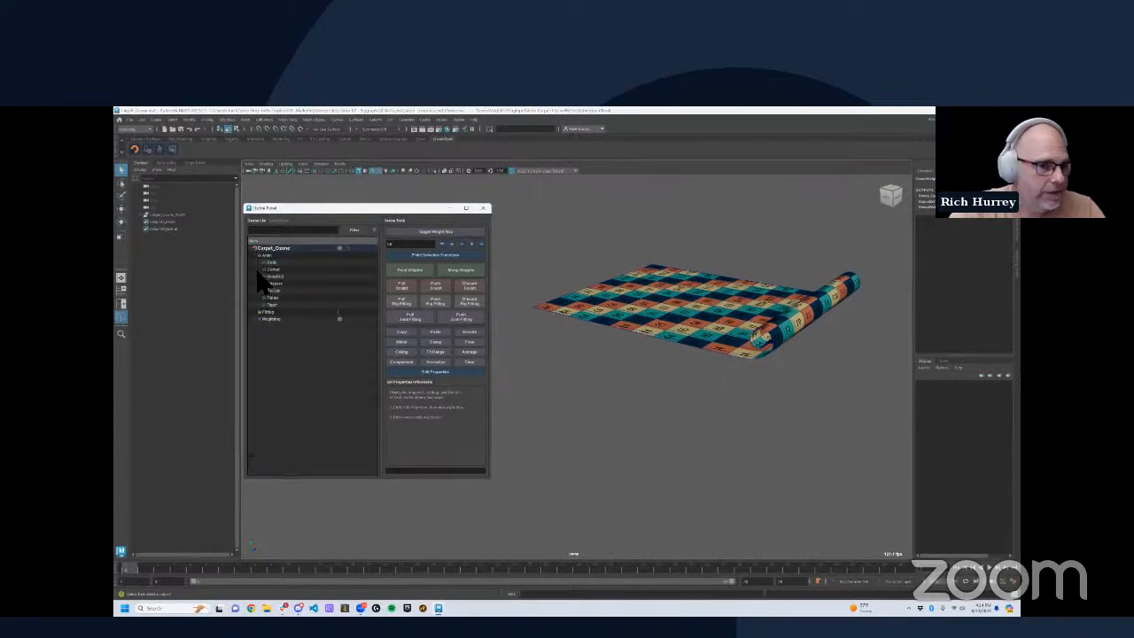
left_click(261, 298)
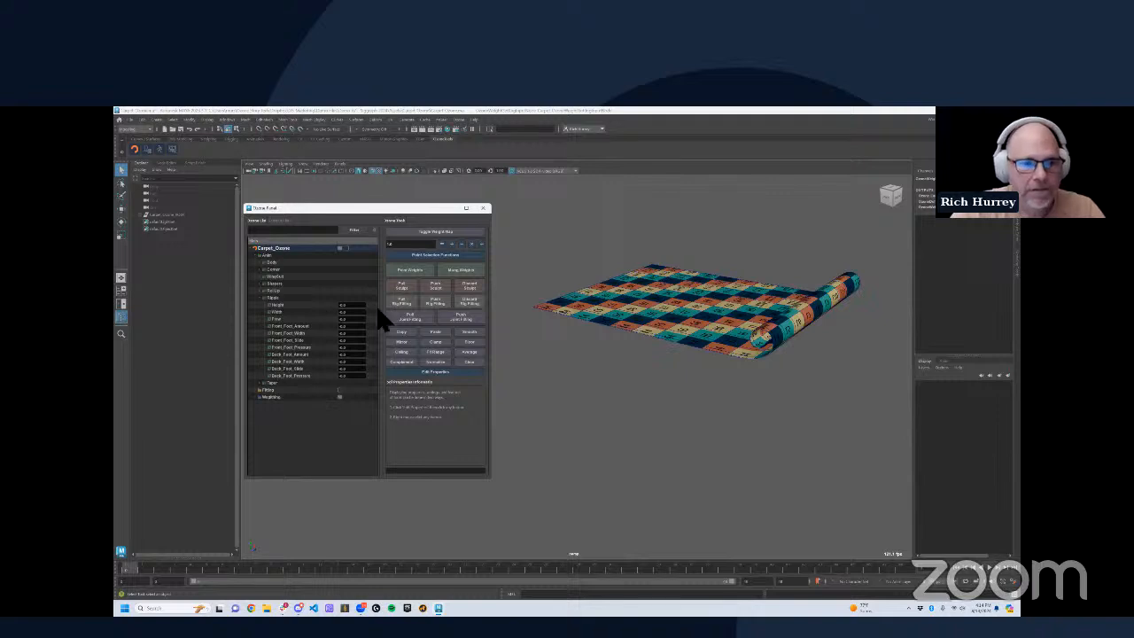
mouse_move(367, 308)
left_mouse_down()
mouse_move(644, 344)
mouse_move(650, 369)
mouse_move(647, 355)
left_mouse_up()
left_click_drag(357, 308, 210, 319)
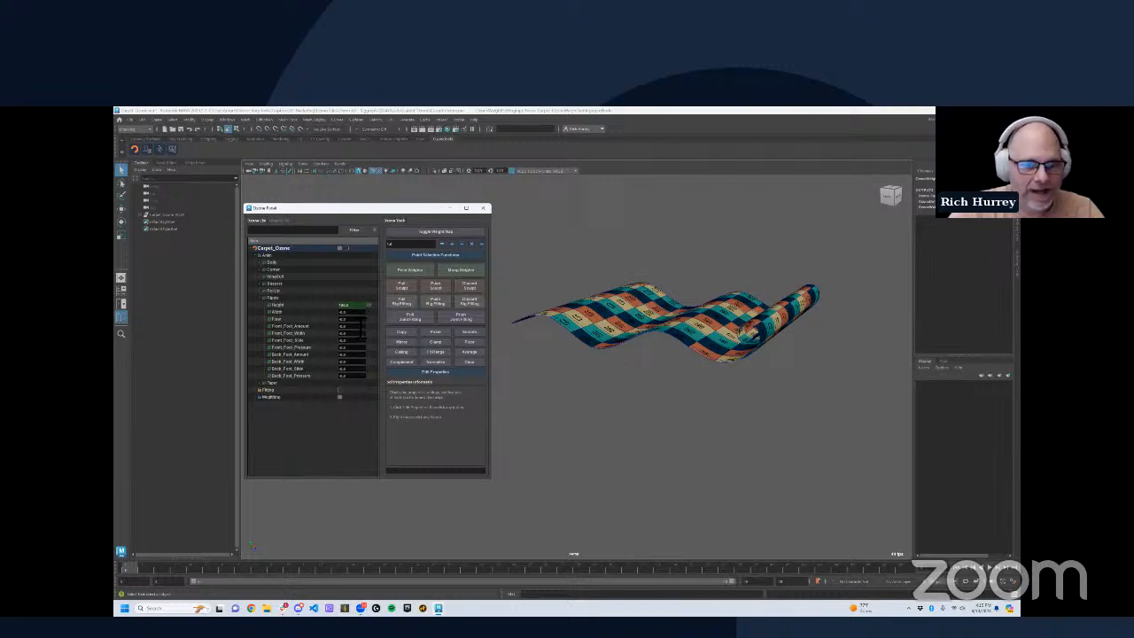
Step: Vary the Ripple Flow value to send the waves along the carpet, checking the rolled end from the side
left_click_drag(359, 321, 421, 361, "ctrl")
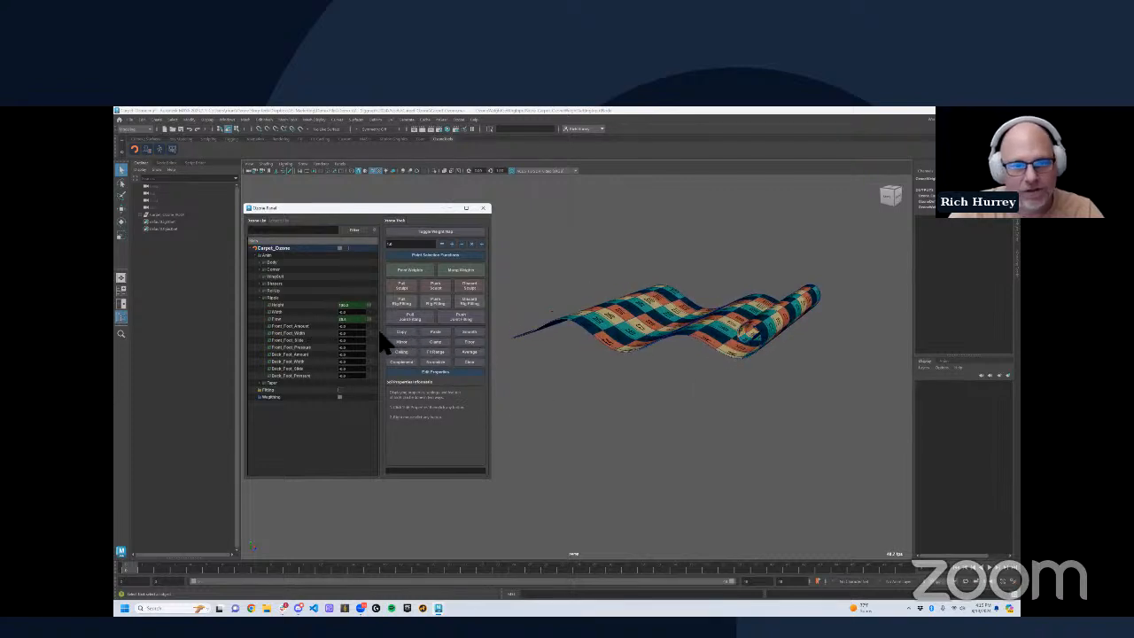
left_click_drag(359, 324, 384, 354, "ctrl")
left_click_drag(587, 369, 747, 274, "alt")
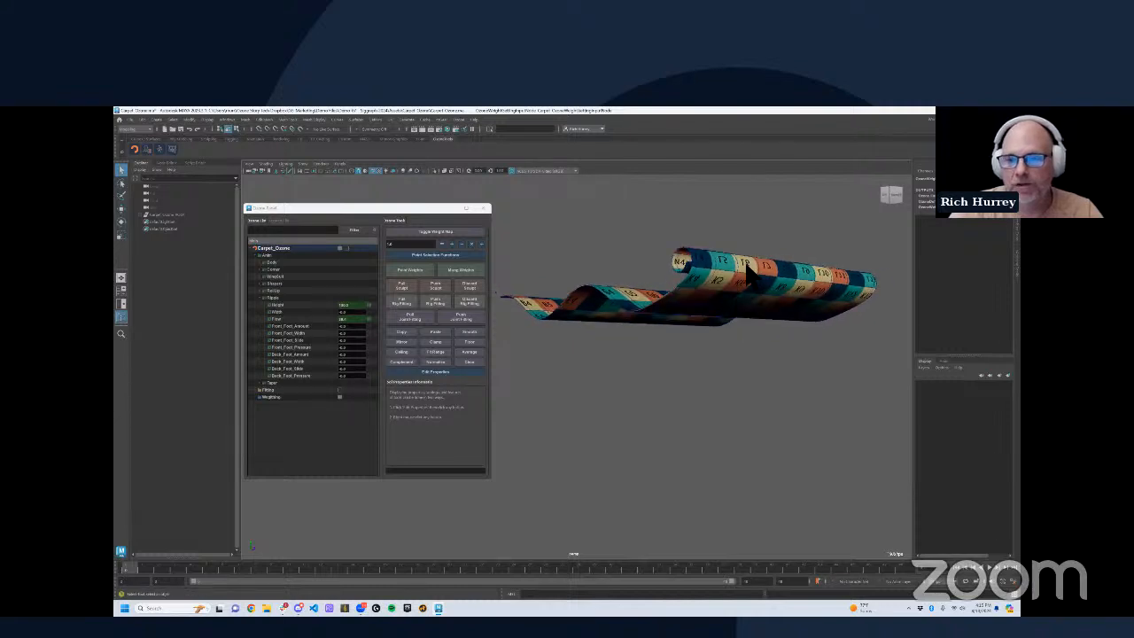
mouse_move(380, 325)
left_mouse_down("ctrl")
mouse_move(463, 323)
mouse_move(376, 340)
left_mouse_up("ctrl")
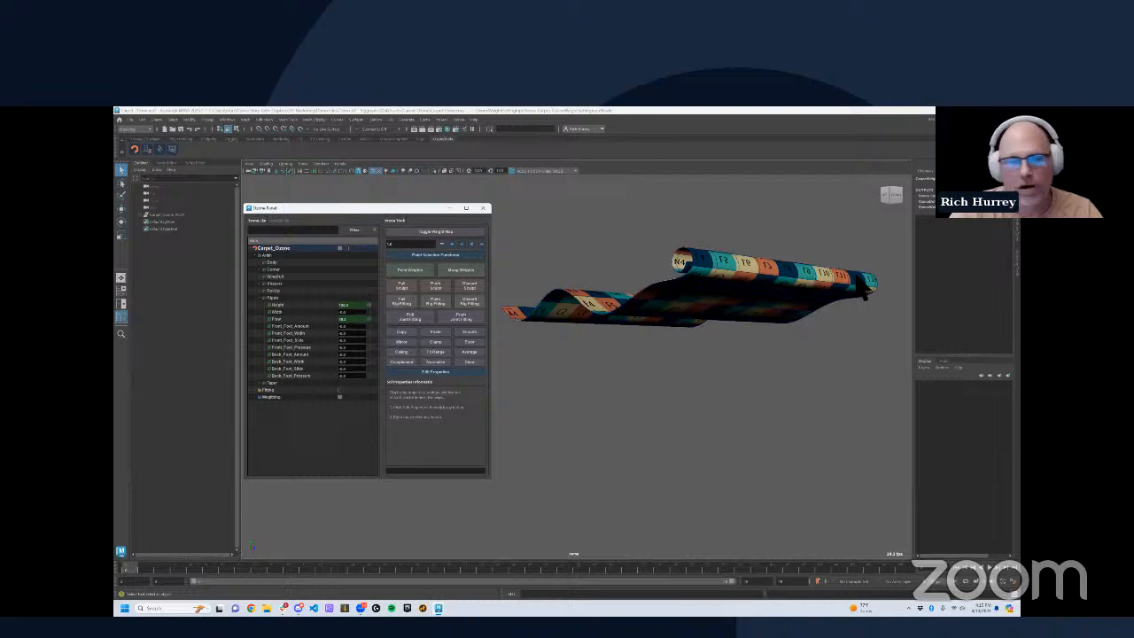
left_click_drag(356, 320, 393, 324, "ctrl")
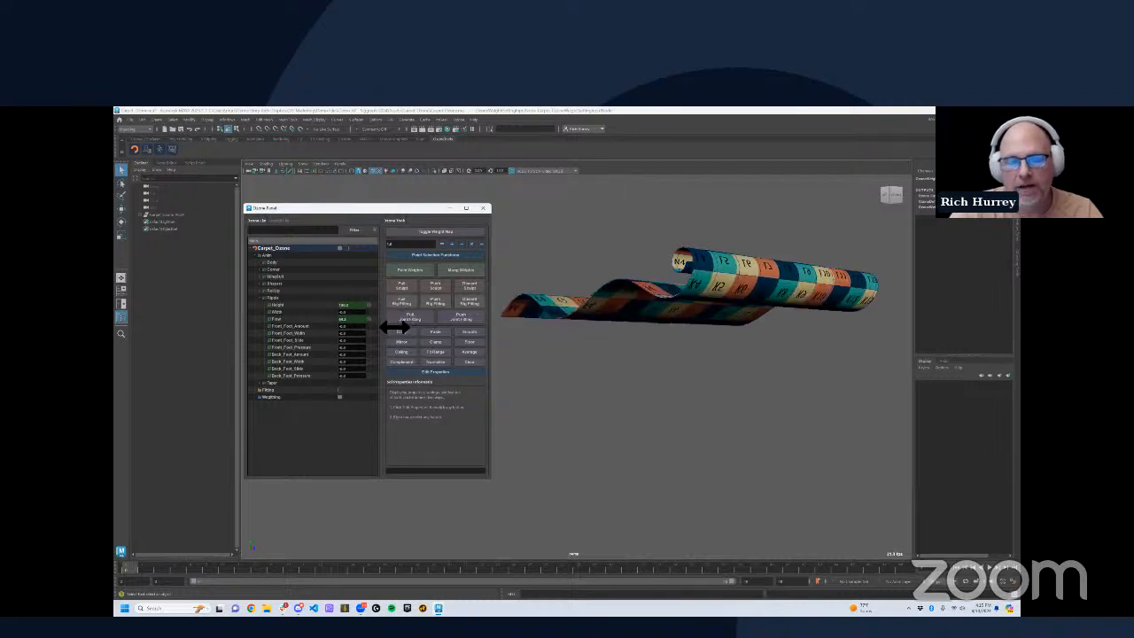
Step: Expand Rollup again, increase Front_InPlace to roll the carpet further, and vary the Ripple Flow on the rolled carpet
left_click(264, 291)
left_click_drag(359, 306, 425, 310, "ctrl")
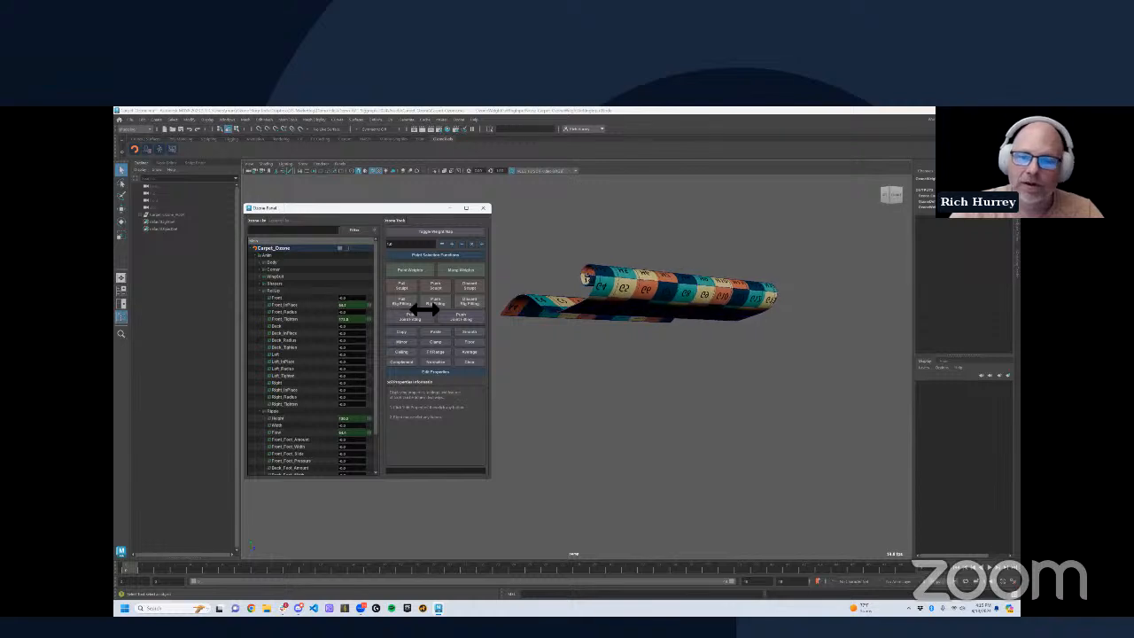
scroll(362, 400, "down", 2)
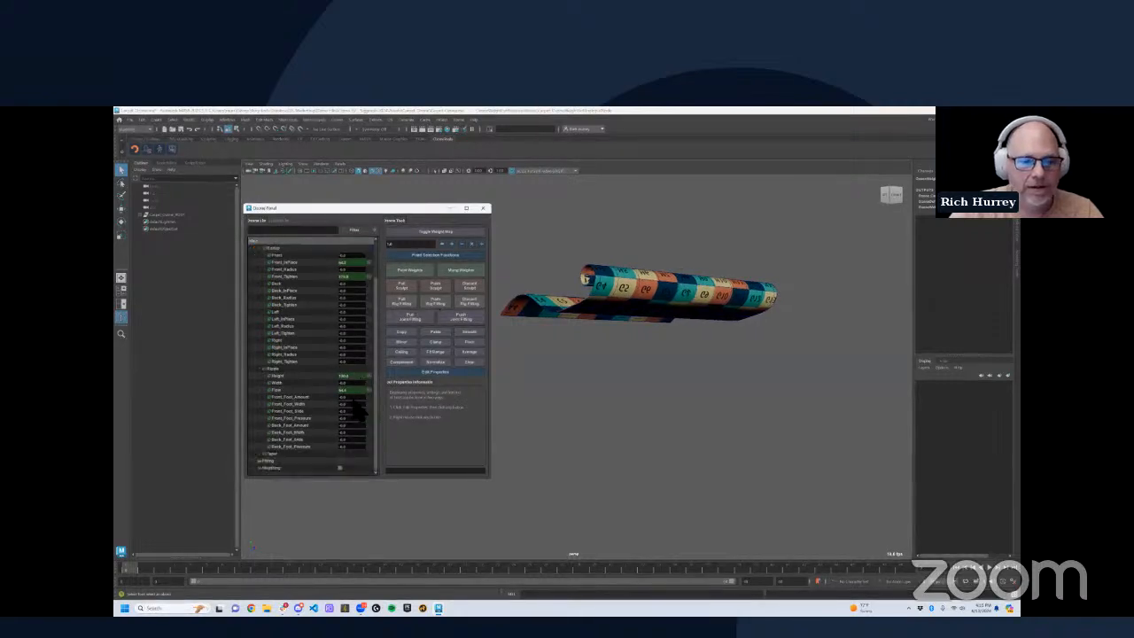
left_click_drag(483, 388, 274, 380, "ctrl")
mouse_move(660, 368)
left_mouse_down("alt")
mouse_move(691, 382)
mouse_move(642, 380)
left_mouse_up("alt")
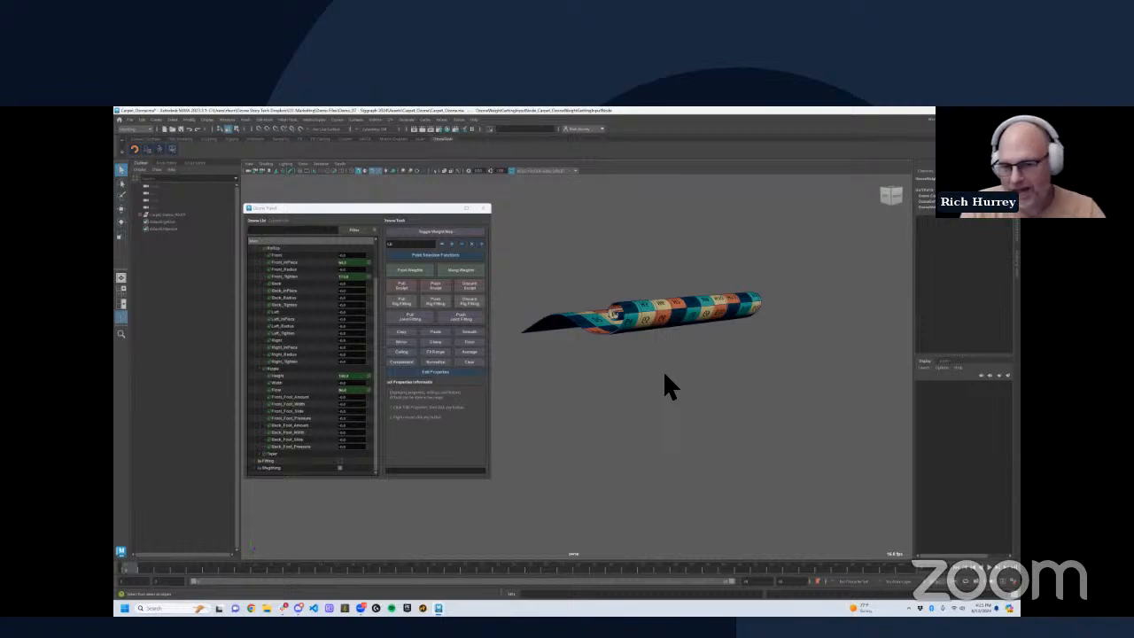
mouse_move(663, 369)
left_mouse_down("alt")
mouse_move(688, 375)
mouse_move(673, 367)
left_mouse_up("alt")
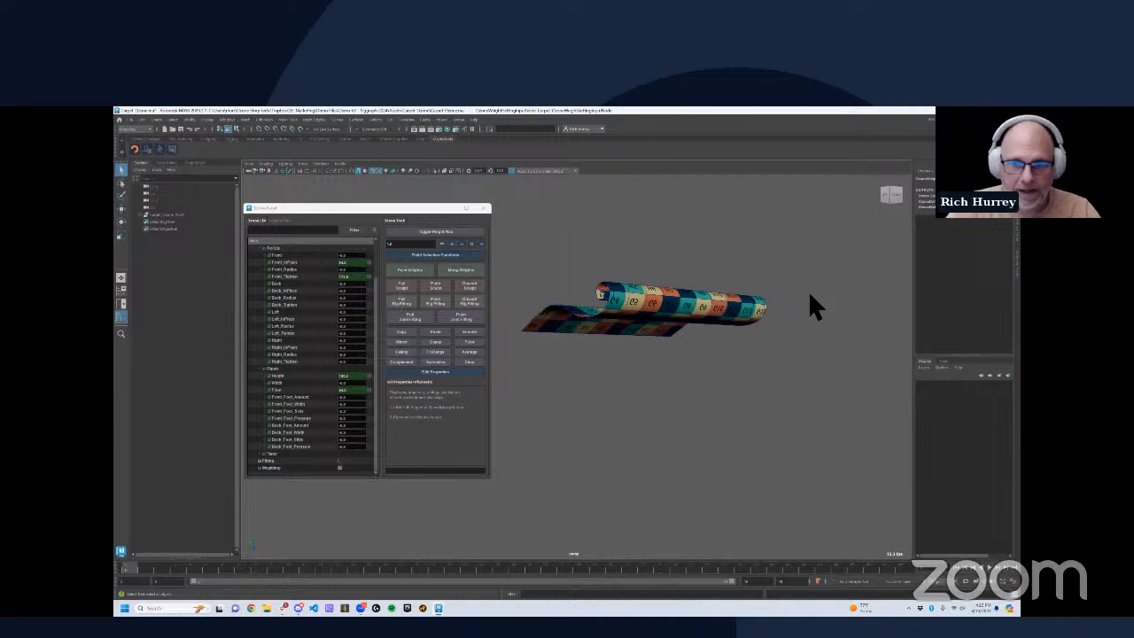
left_click_drag(742, 324, 683, 321, "alt")
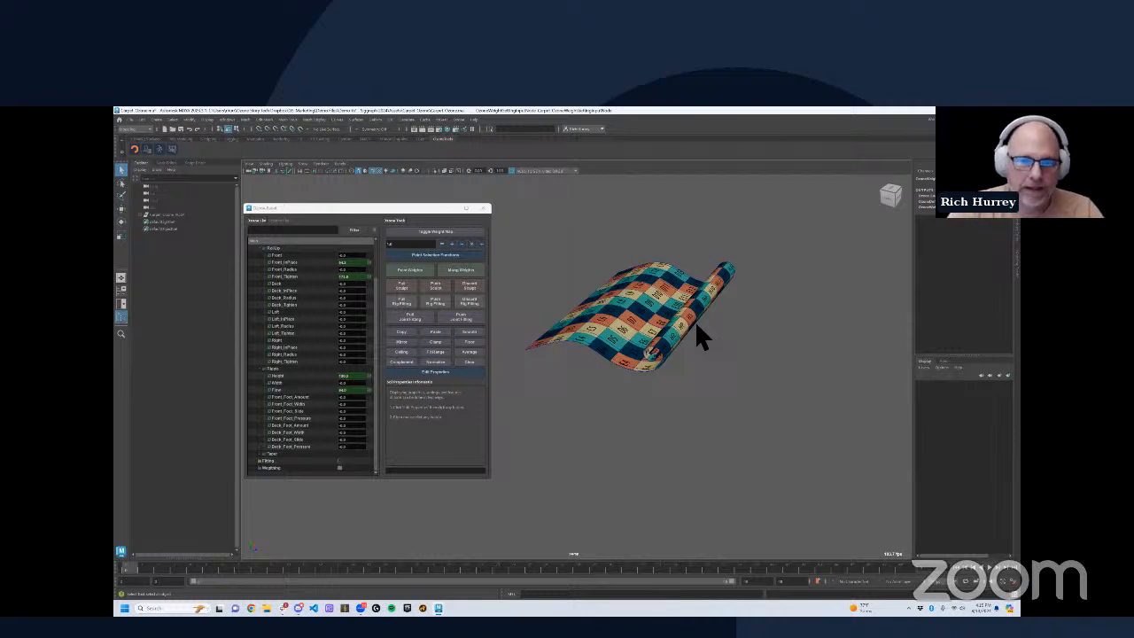
Step: Close the Ozone Panel and open the Ozone scene of the character in overalls, discarding the carpet changes
left_click(485, 209)
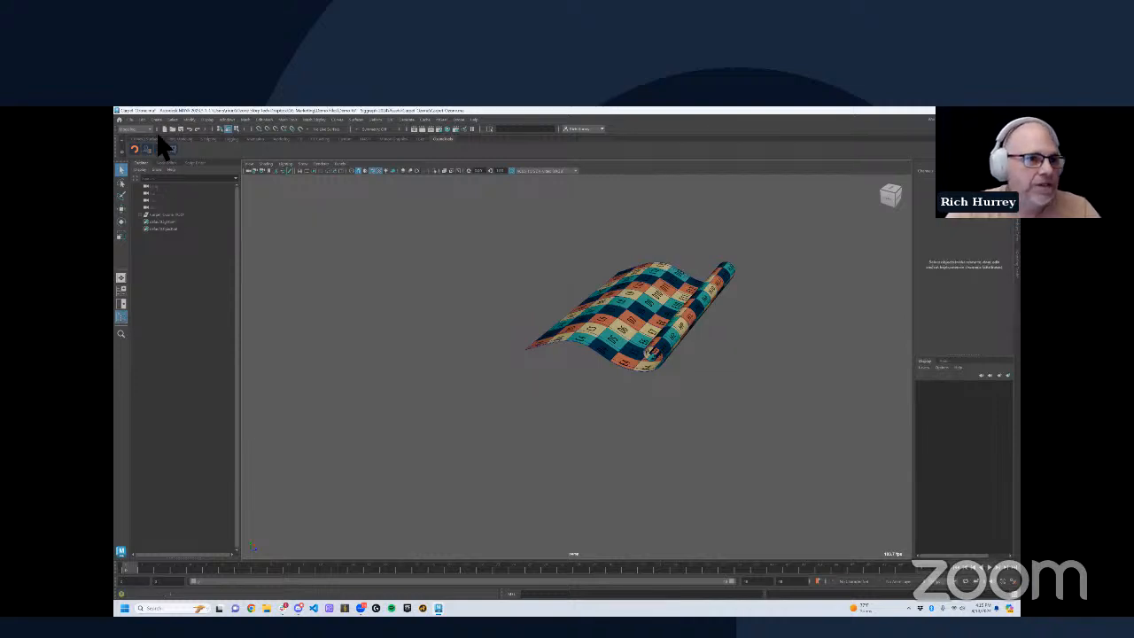
left_click(131, 119)
left_click(161, 141)
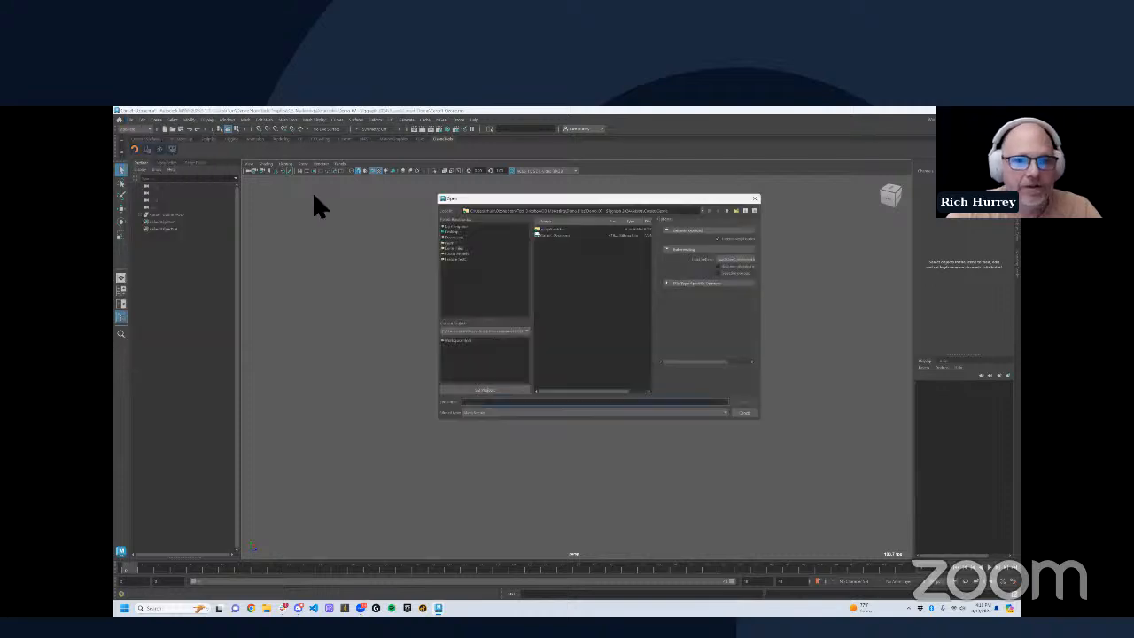
left_click(727, 211)
double_click(544, 235)
left_click(551, 241)
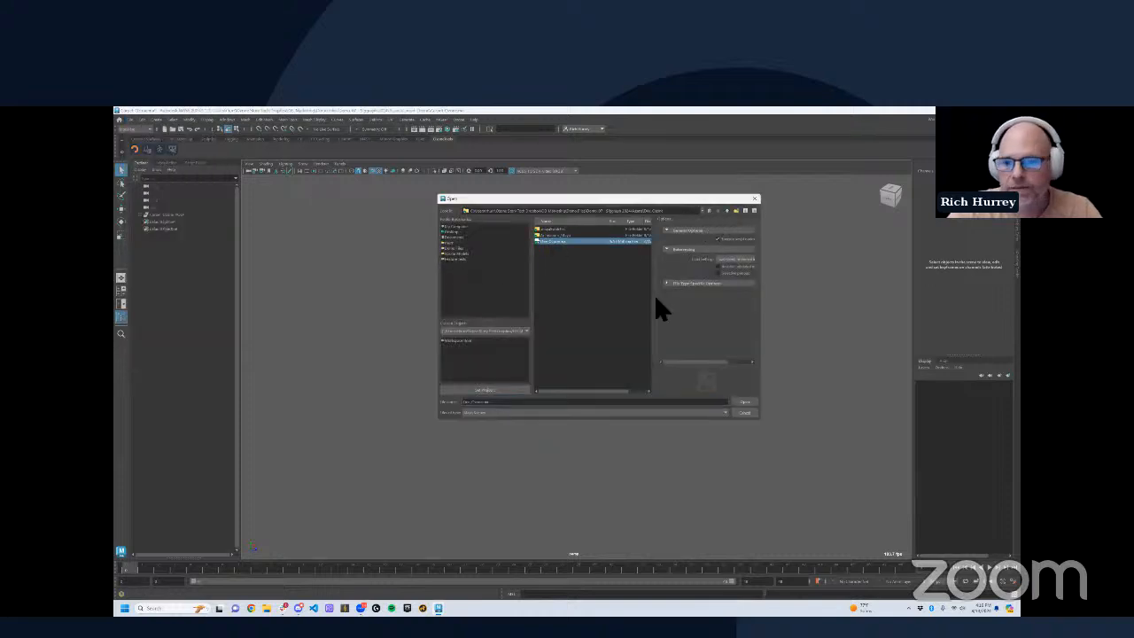
left_click(746, 402)
left_click(572, 359)
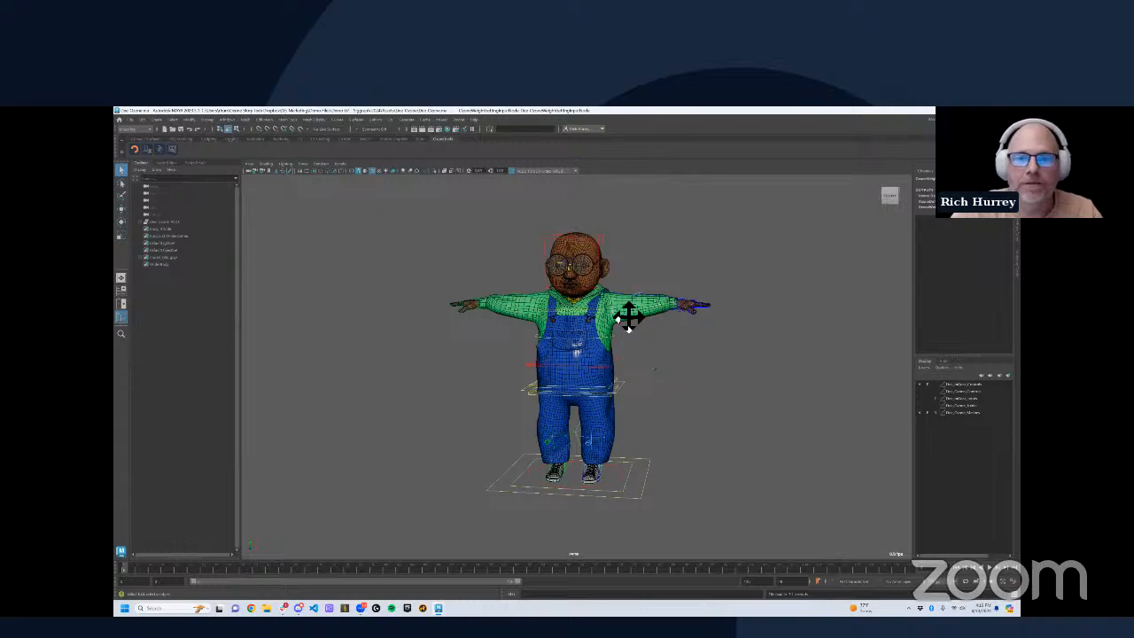
Step: Select the glasses control at the character's nose and move the glasses off the face to beside the head
right_click_drag(875, 325, 896, 327, "alt")
middle_click_drag(607, 234, 643, 319, "alt")
right_click_drag(644, 319, 748, 295, "alt")
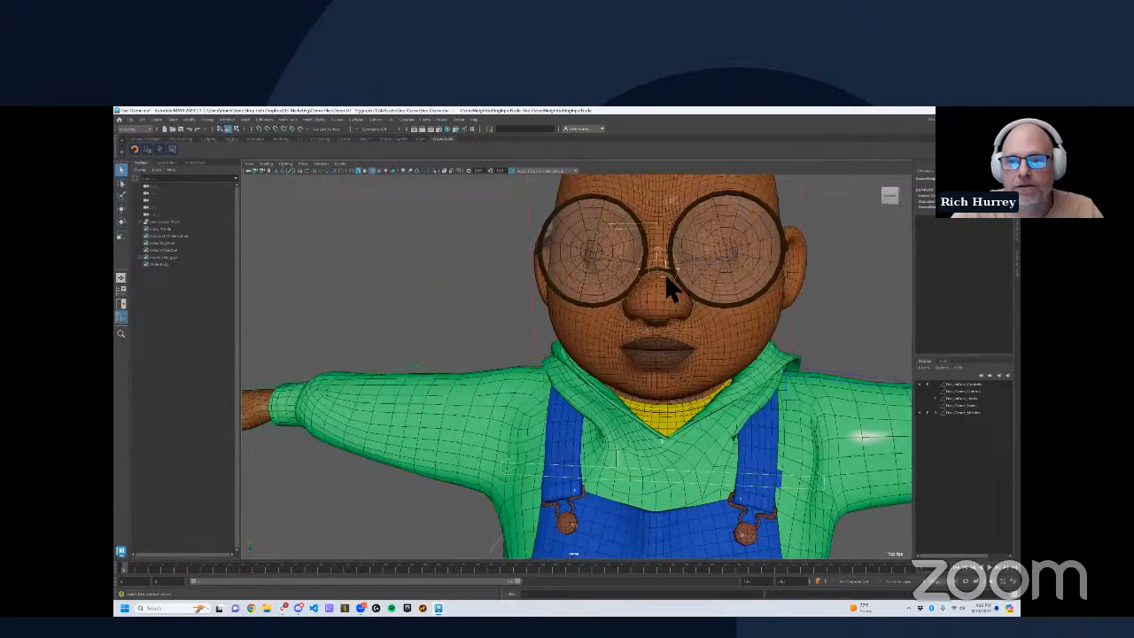
left_click(664, 271)
key("w")
left_click_drag(675, 274, 273, 232)
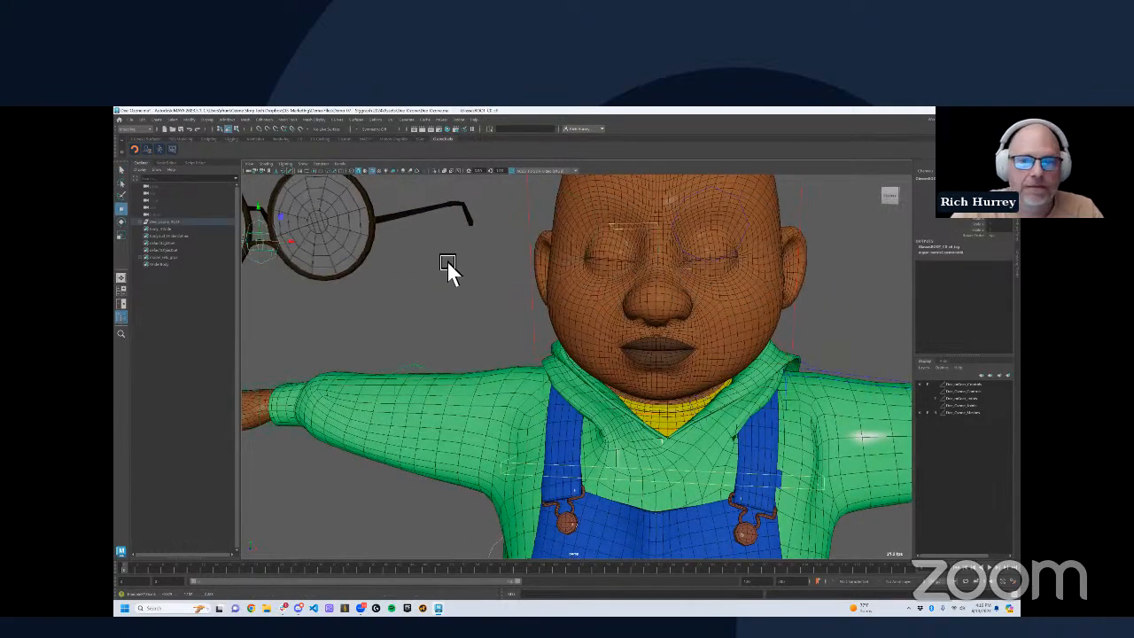
right_click_drag(629, 269, 719, 327, "alt")
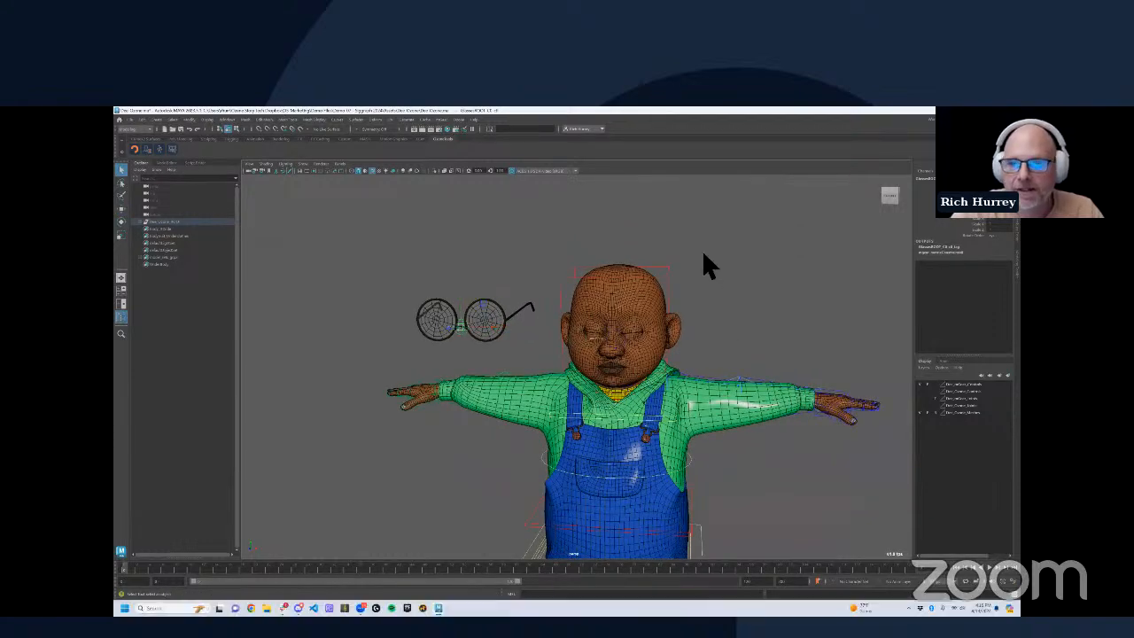
Step: Clear the glasses selection and bring the character's face into a centred close-up
right_click_drag(704, 264, 722, 279, "alt")
key("e")
left_click_drag(649, 329, 704, 326)
left_click(706, 326)
right_click_drag(700, 319, 772, 330, "alt")
middle_click_drag(732, 362, 661, 445, "alt")
left_click_drag(698, 351, 685, 322, "alt")
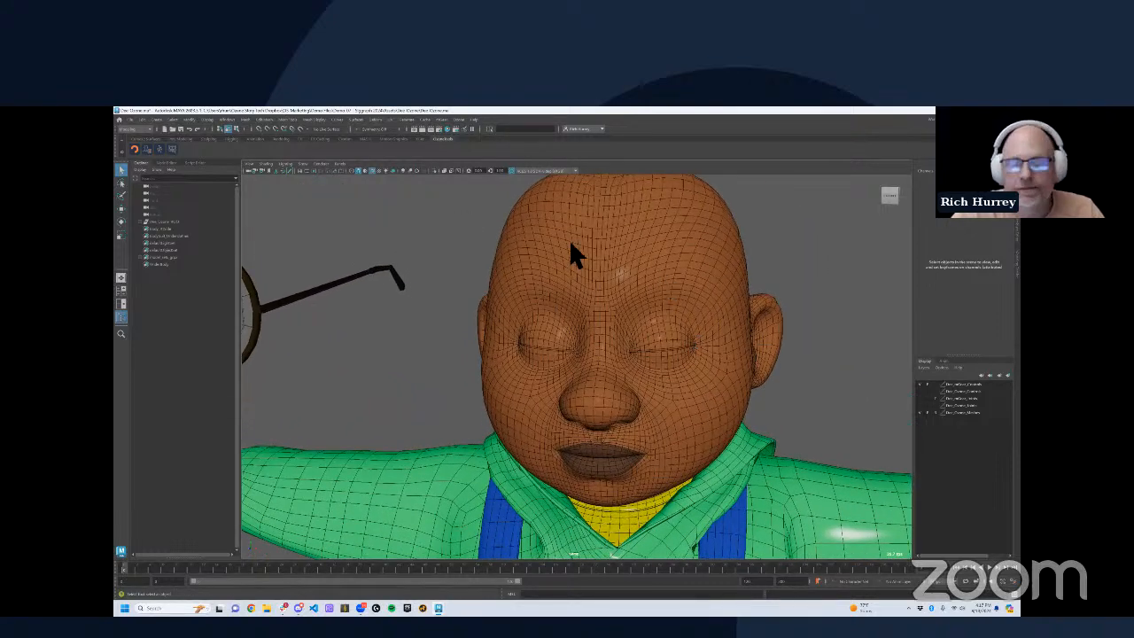
middle_click_drag(574, 245, 611, 248, "alt")
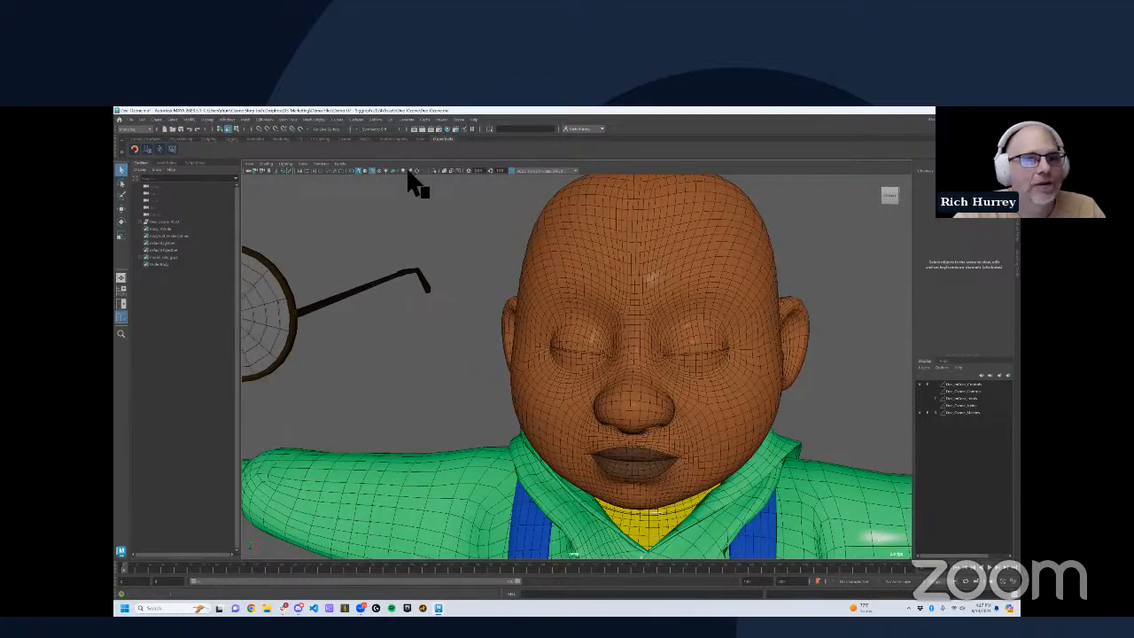
Step: Open the Anim Picker and show its face controls beside the character's head
left_click(459, 119)
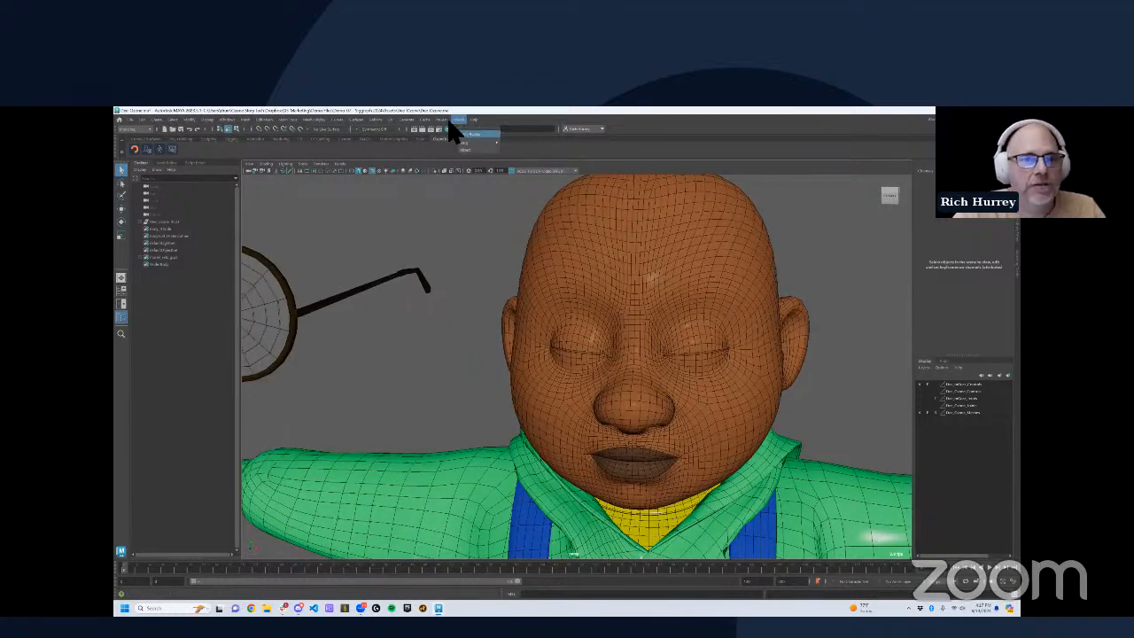
mouse_move(452, 200)
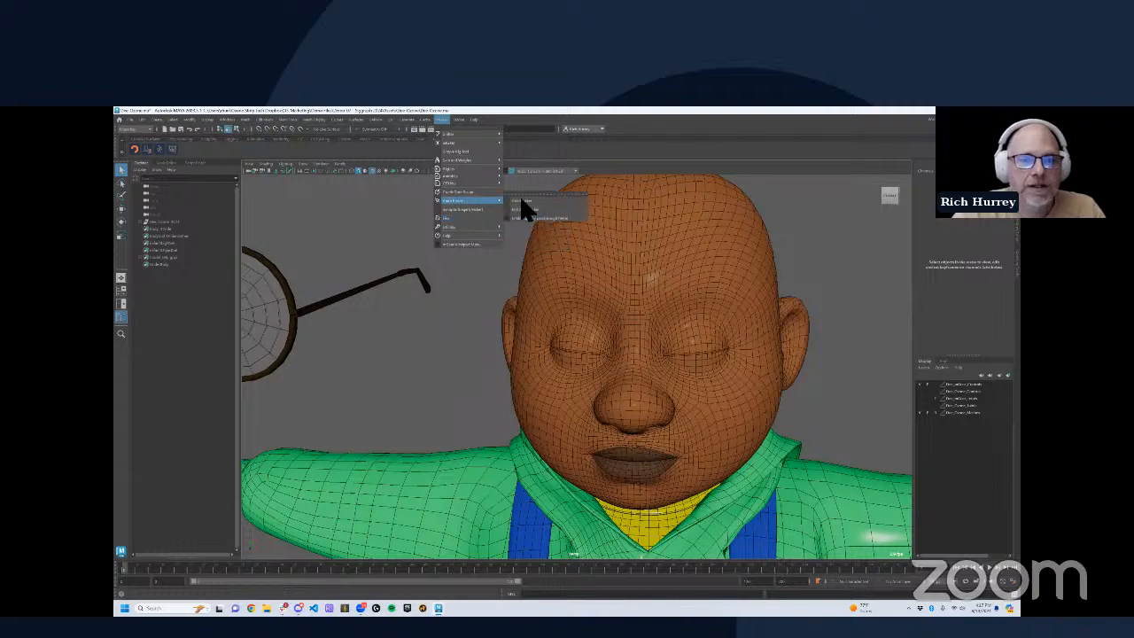
left_click(527, 202)
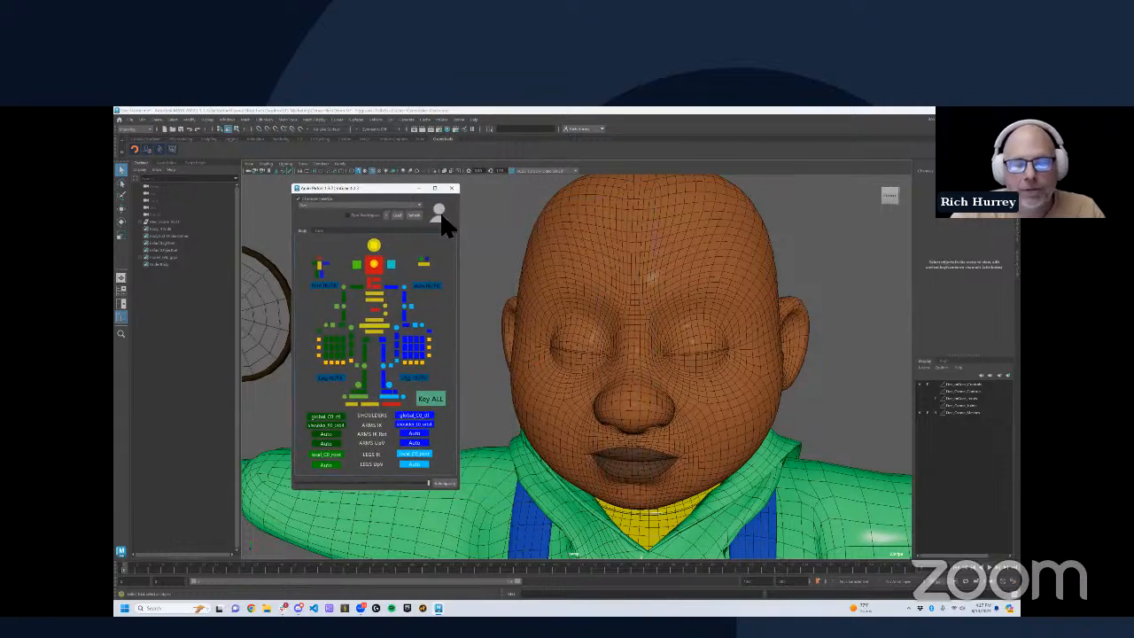
left_click(318, 231)
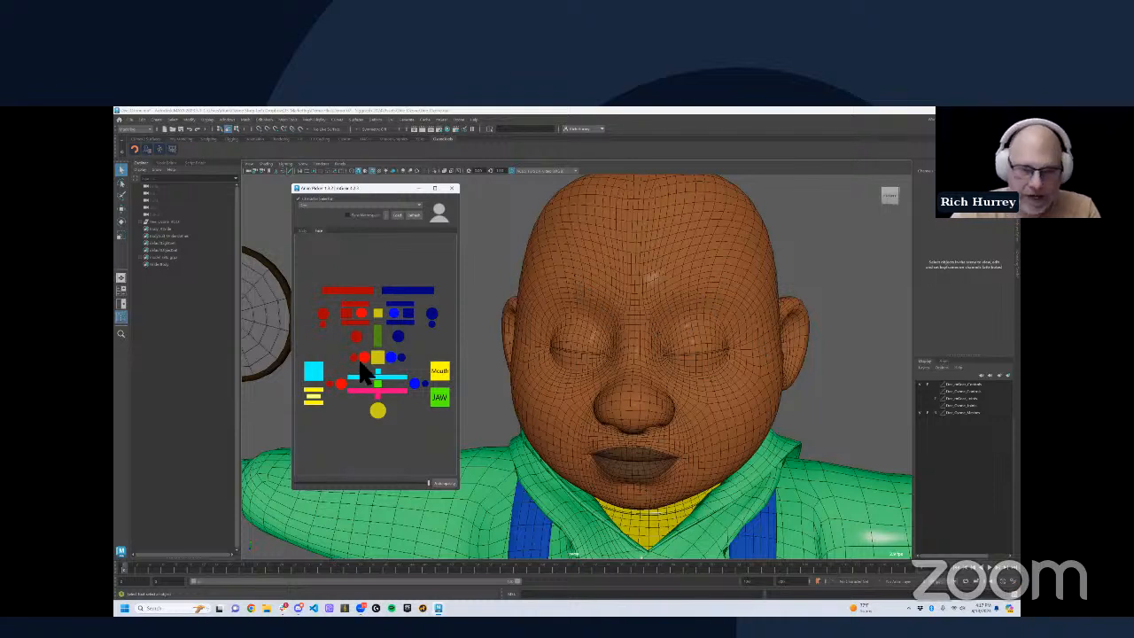
Step: Select both eyebrow controls together and vary their movement to furrow the character's brow
left_click(394, 315)
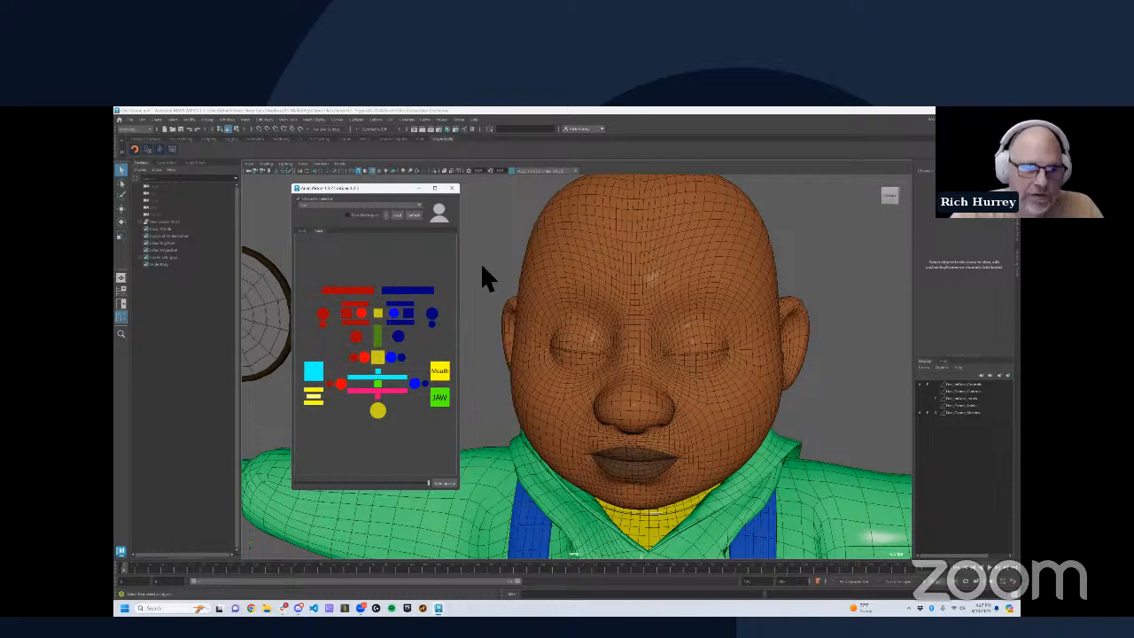
left_click_drag(340, 265, 402, 288)
left_click_drag(724, 296, 618, 335, "alt")
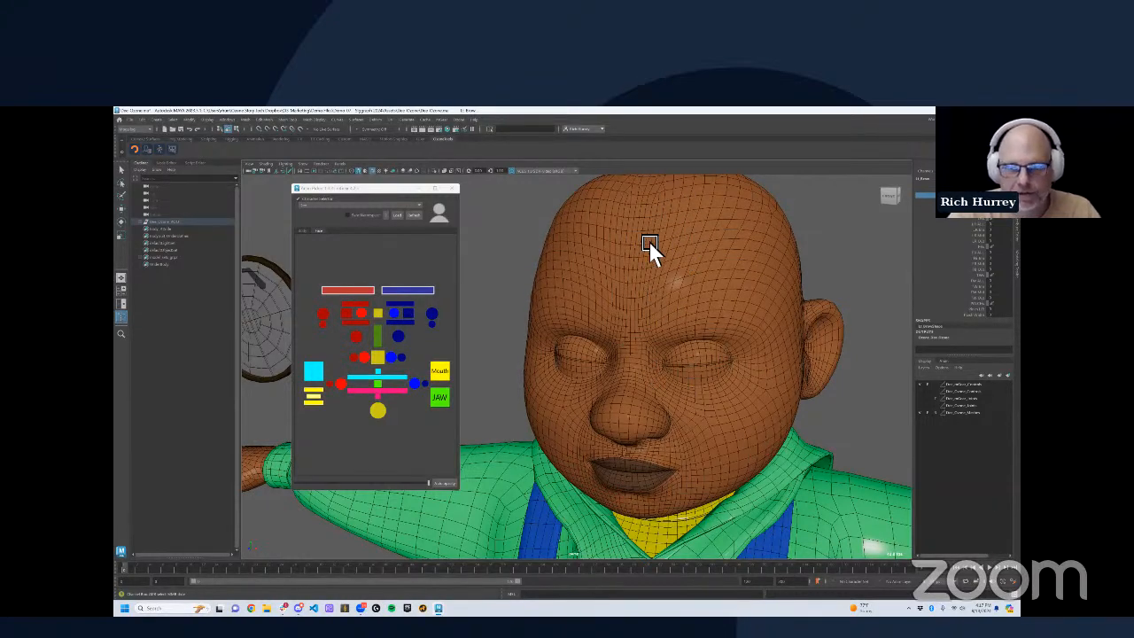
mouse_move(633, 352)
middle_mouse_down()
mouse_move(664, 339)
mouse_move(585, 341)
mouse_move(729, 337)
mouse_move(612, 355)
middle_mouse_up()
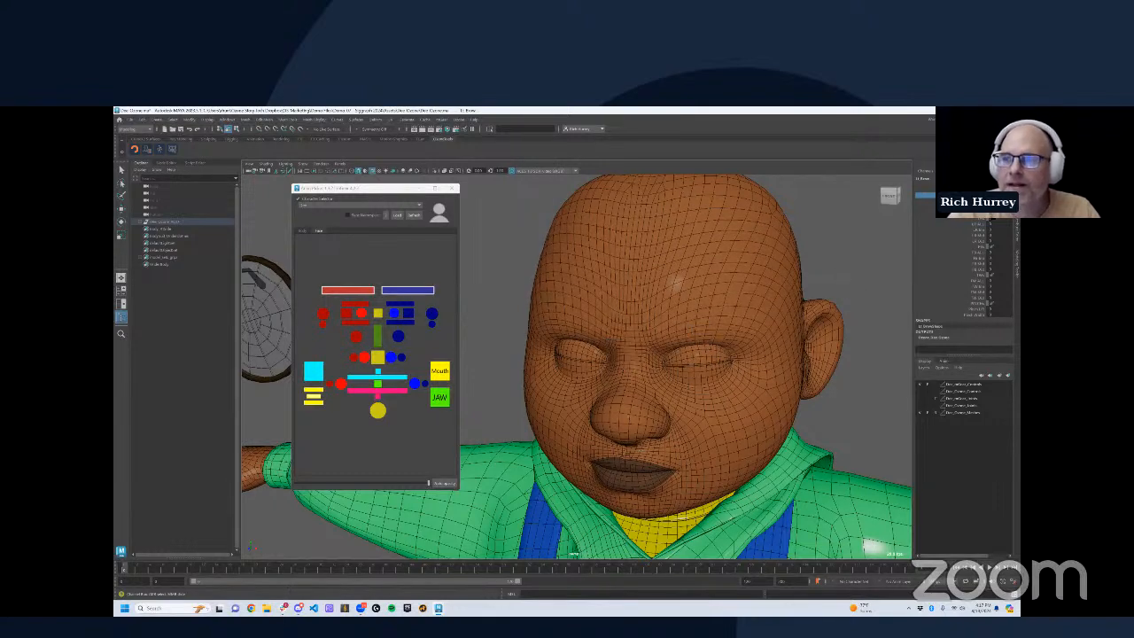
middle_click_drag(760, 267, 791, 282)
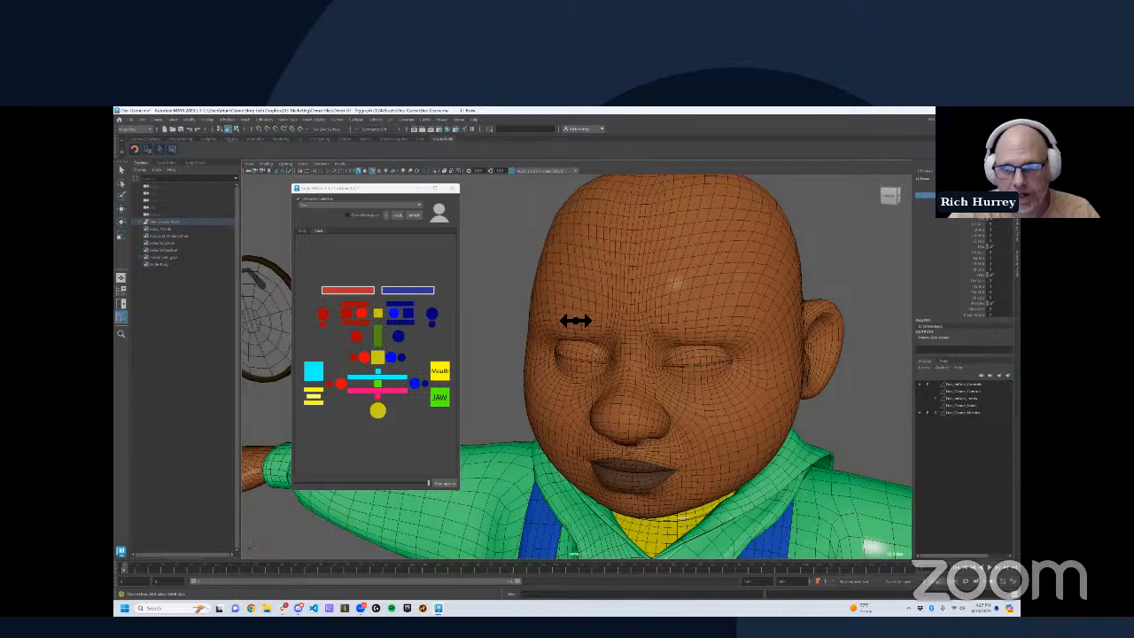
middle_click_drag(576, 321, 623, 291)
Step: Select both upper eyelid controls and raise the lids to a half-open squint, checking the eyes up close
left_click_drag(356, 305, 417, 310)
mouse_move(798, 321)
middle_mouse_down()
mouse_move(762, 321)
mouse_move(784, 320)
middle_mouse_up()
left_click(967, 223)
middle_click_drag(691, 324, 654, 330)
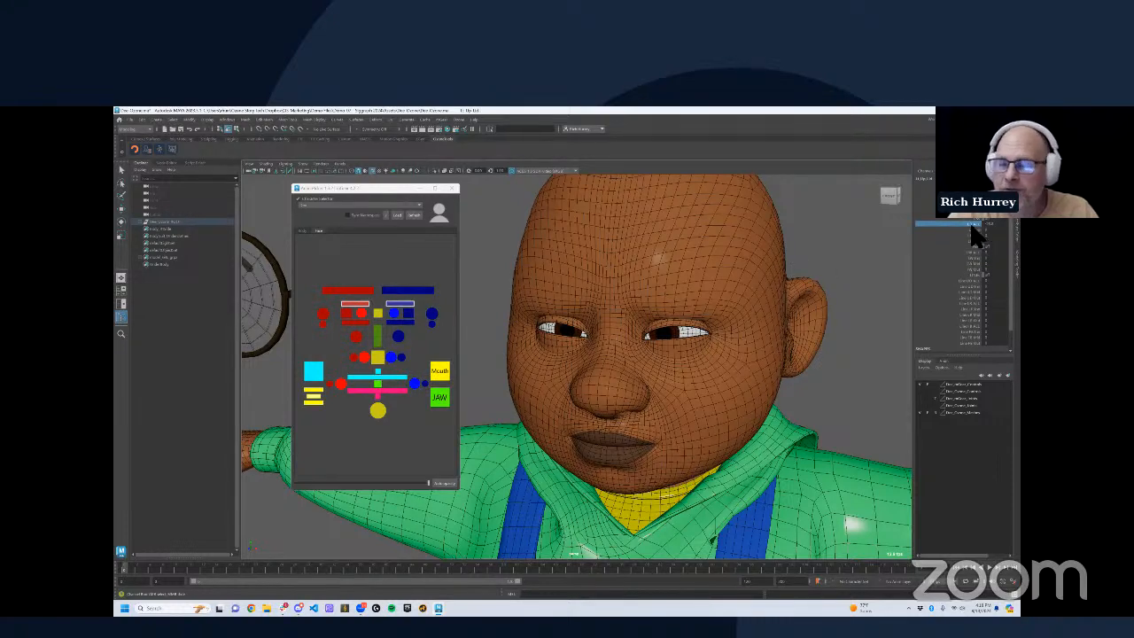
left_click_drag(621, 351, 624, 351, "alt")
right_click_drag(624, 351, 660, 361, "alt")
middle_click_drag(660, 361, 651, 369, "alt")
right_click_drag(650, 370, 628, 368, "alt")
middle_click_drag(628, 369, 644, 366, "alt")
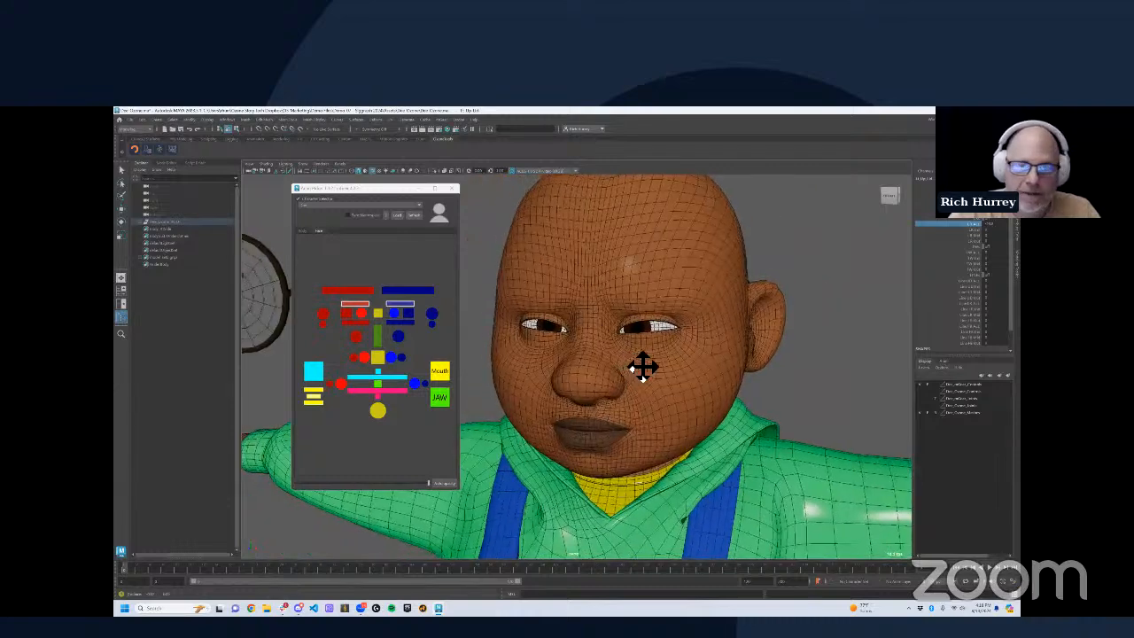
right_click_drag(643, 367, 648, 372, "alt")
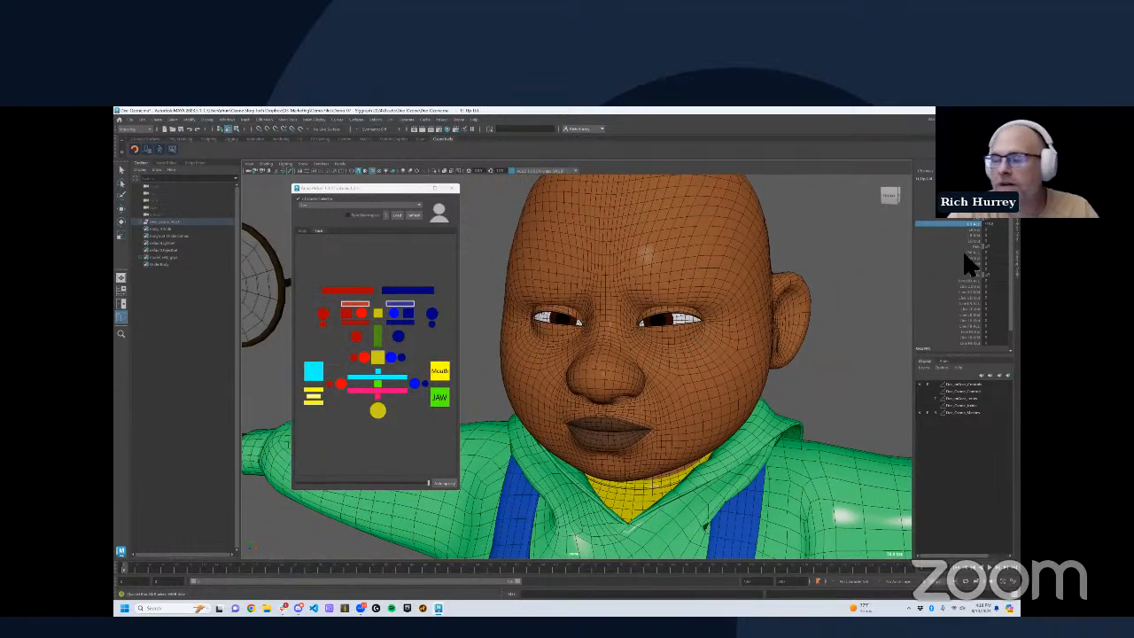
Step: Vary the main Mouth control and tilt the whole mouth up toward the character's left cheek
left_click(440, 371)
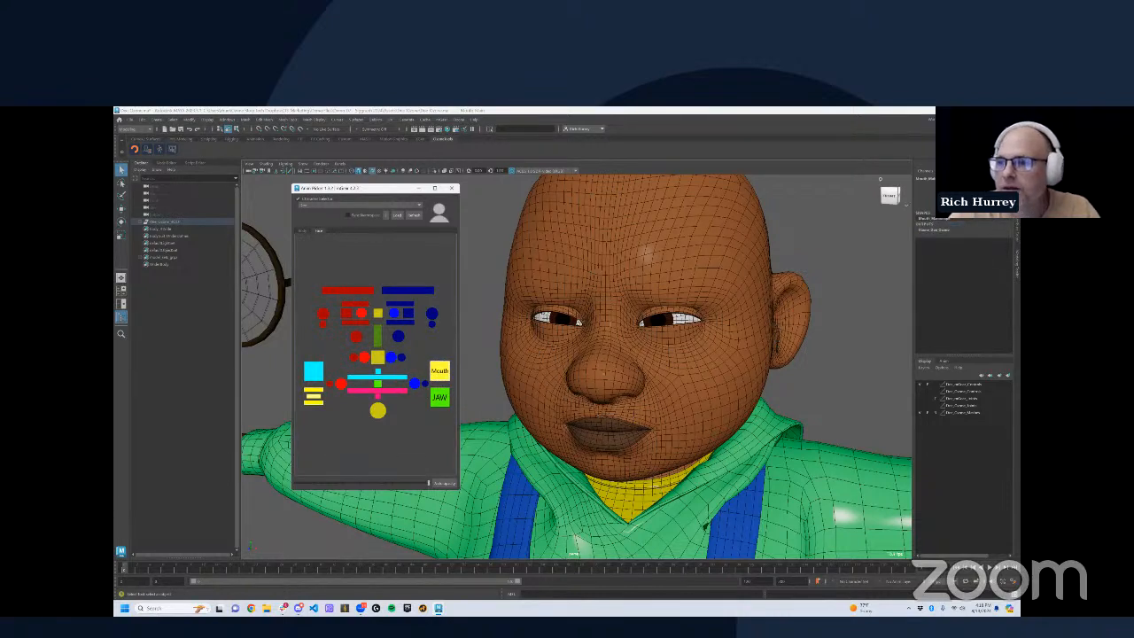
middle_click_drag(674, 307, 640, 343)
left_click_drag(640, 343, 683, 368, "alt")
middle_click_drag(683, 369, 779, 341)
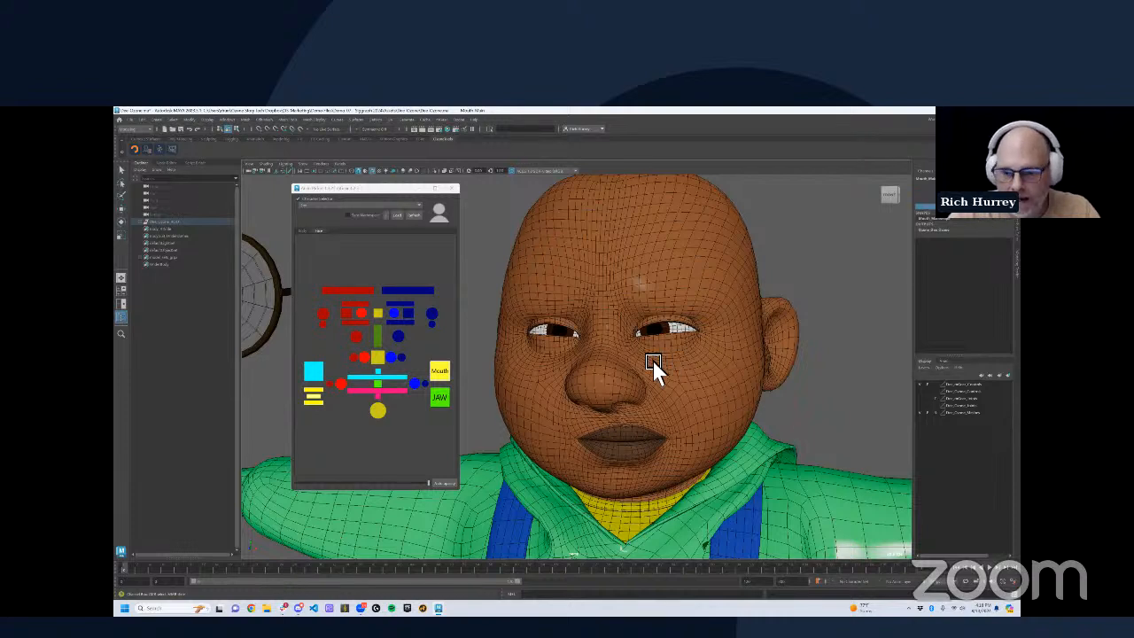
middle_click_drag(653, 367, 568, 404)
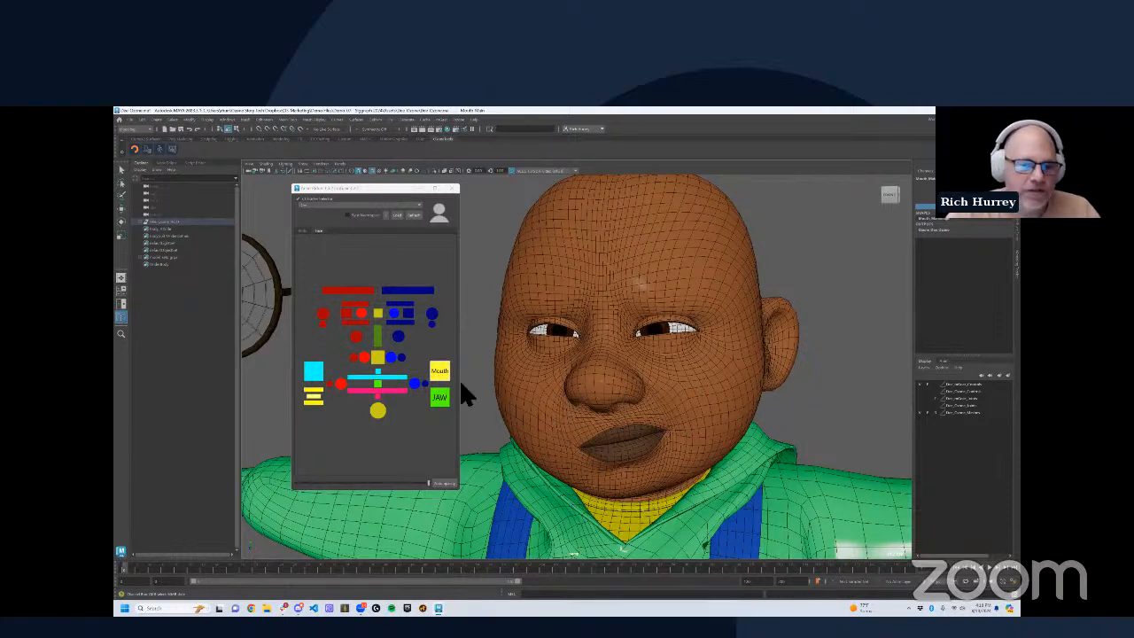
Step: Select the left mouth corner control and pull the corner outward into a one-sided smirk
left_click(414, 383)
left_click_drag(969, 195, 969, 201)
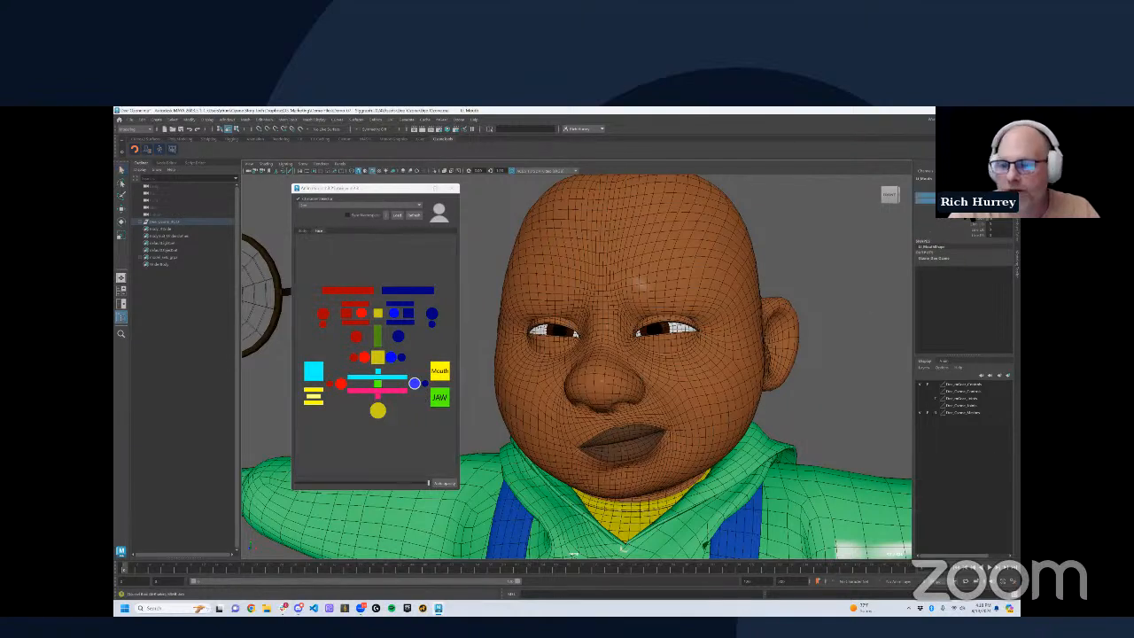
middle_click_drag(634, 401, 751, 384)
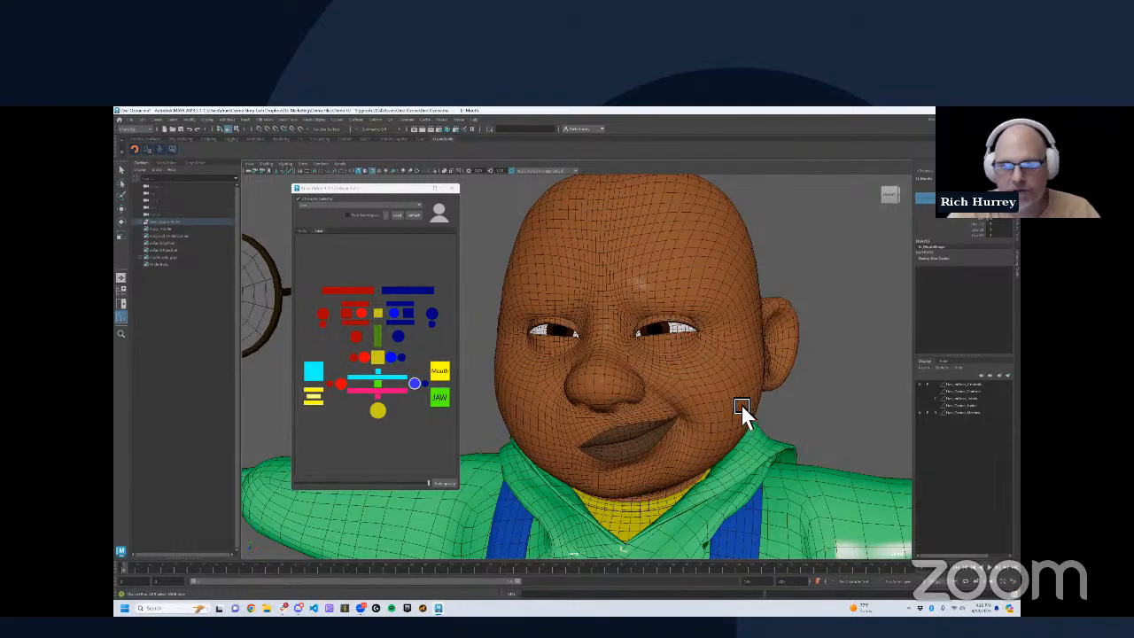
Step: Select the JAW control and lower the jaw to open the mouth
left_click(444, 399)
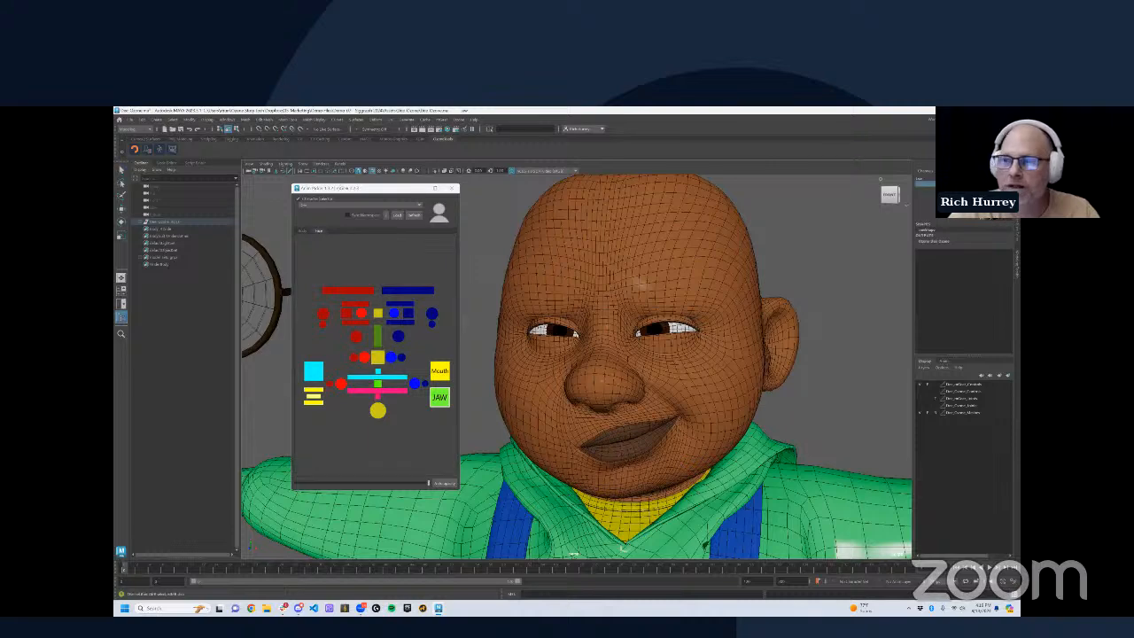
middle_click_drag(754, 307, 751, 287, "alt")
left_click(929, 189)
left_click_drag(856, 285, 819, 301, "alt")
middle_click_drag(698, 356, 660, 465)
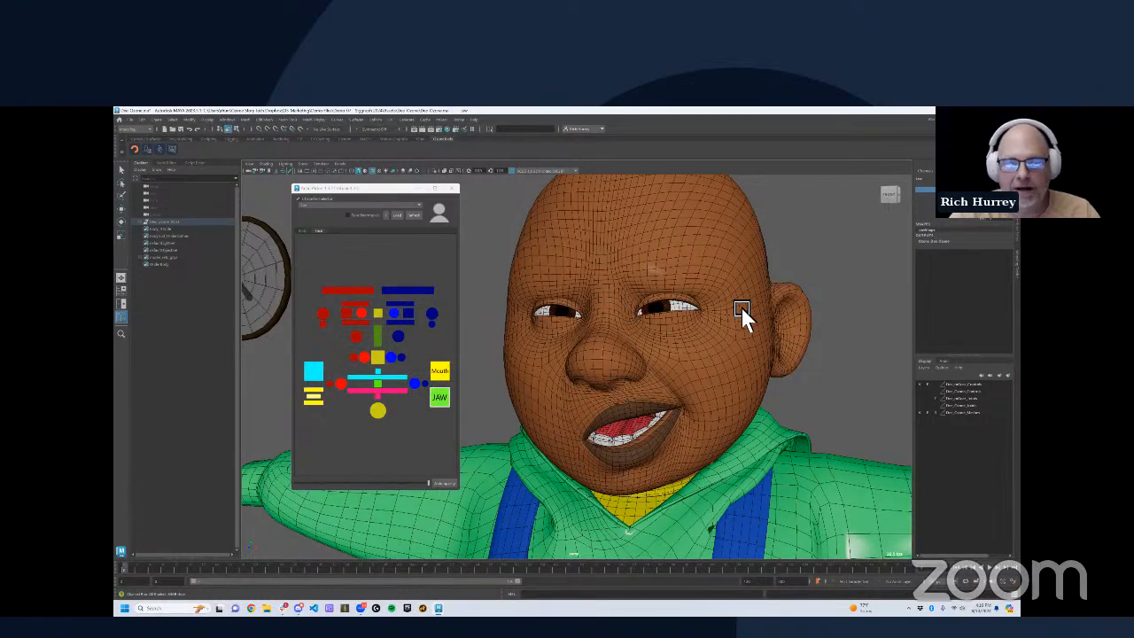
Step: Vary the jaw opening while examining up close how the cheek and outer eye area deform, keeping the mouth open
right_click_drag(751, 307, 721, 404, "alt")
middle_click_drag(719, 401, 701, 346, "alt")
left_click_drag(701, 346, 807, 272, "alt")
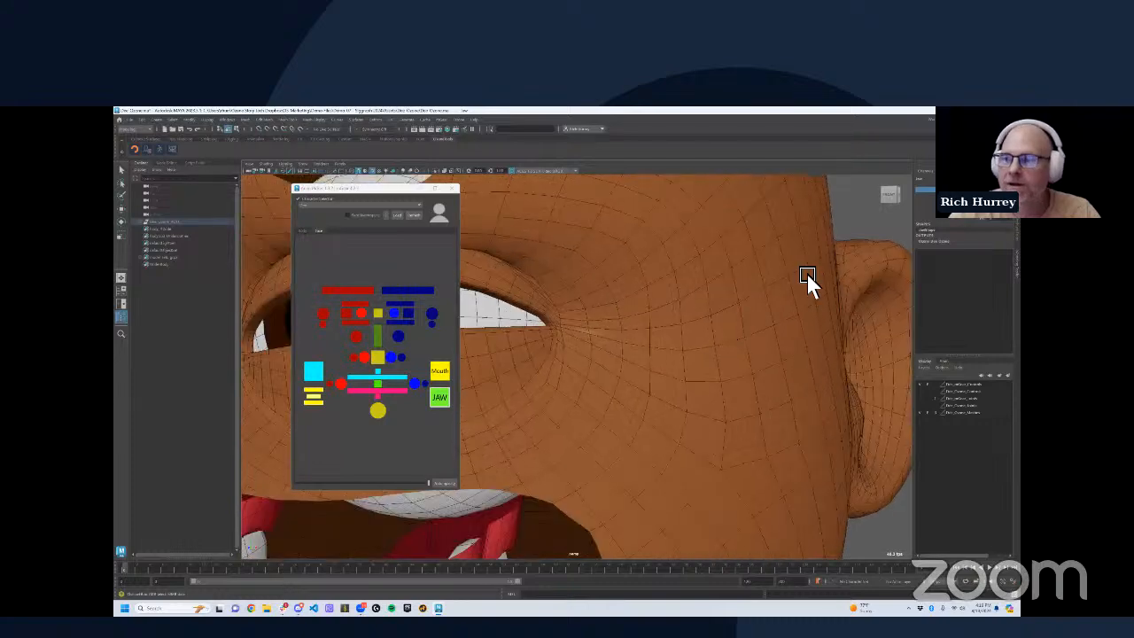
right_click_drag(837, 274, 866, 232, "alt")
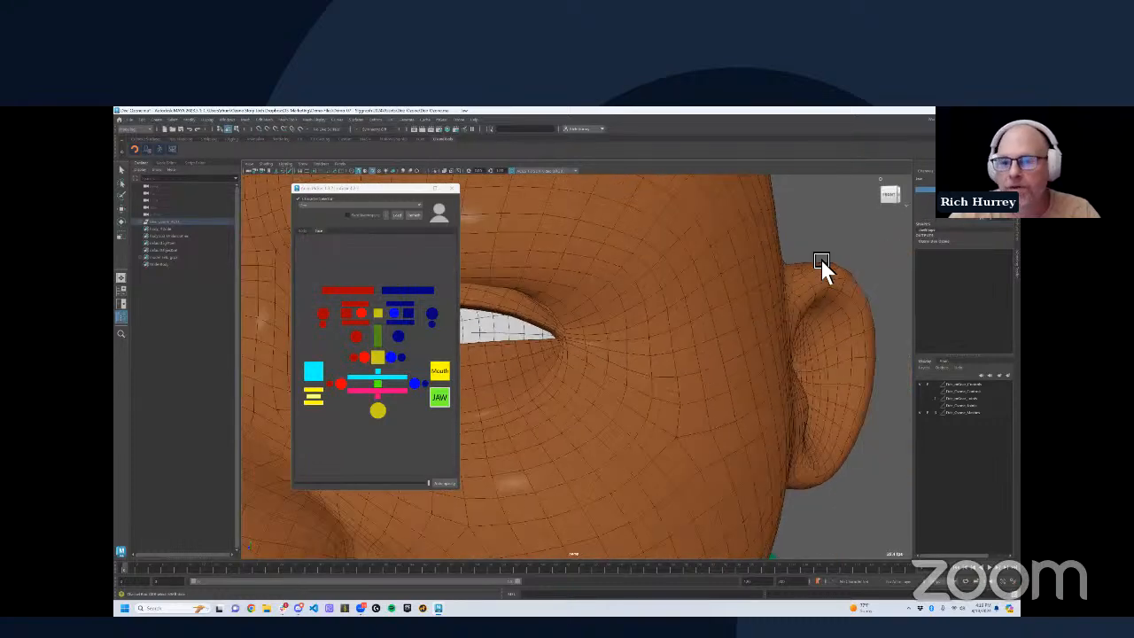
middle_click_drag(821, 260, 798, 277)
middle_click_drag(710, 273, 723, 259)
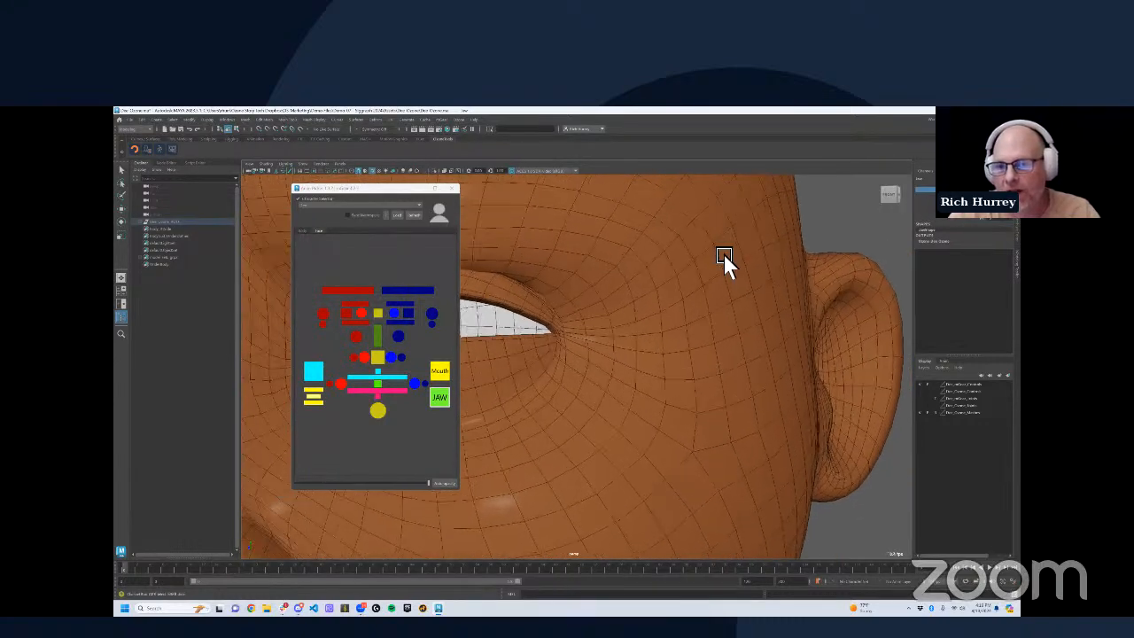
middle_click_drag(663, 328, 689, 354)
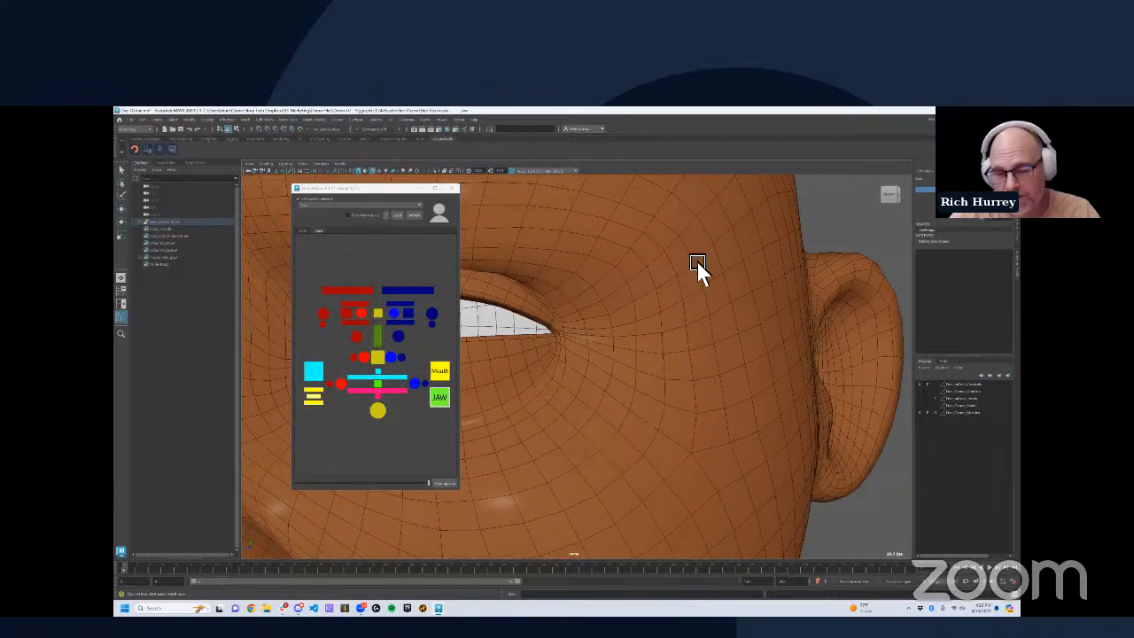
scroll(676, 317, "down", 5)
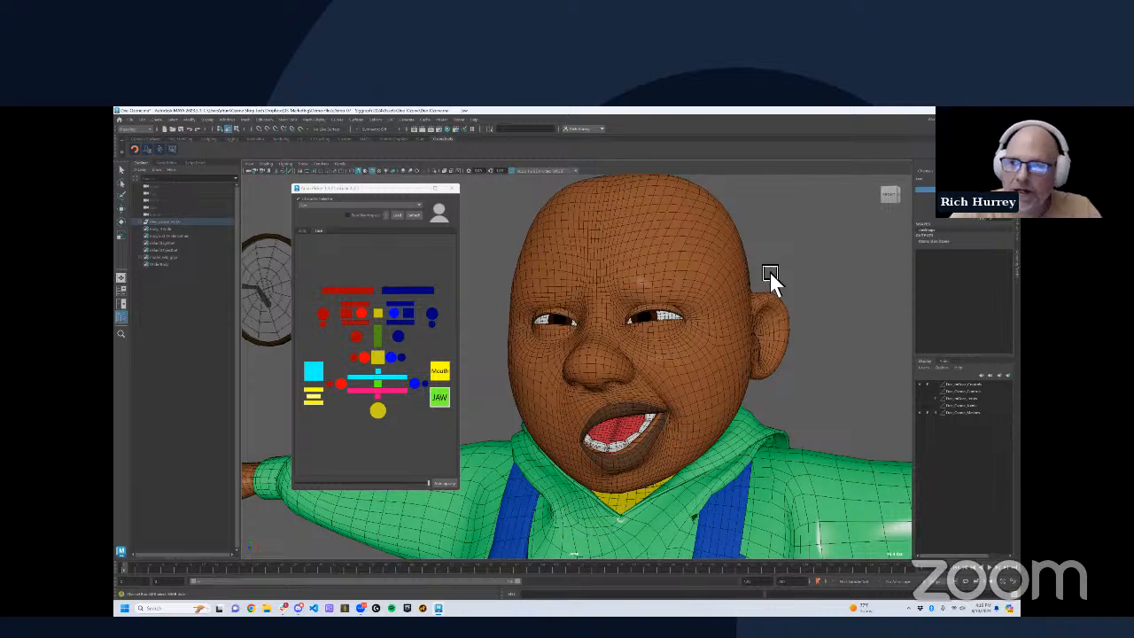
middle_click_drag(833, 283, 786, 313)
left_click_drag(742, 344, 727, 380, "alt")
right_click_drag(727, 380, 704, 347, "alt")
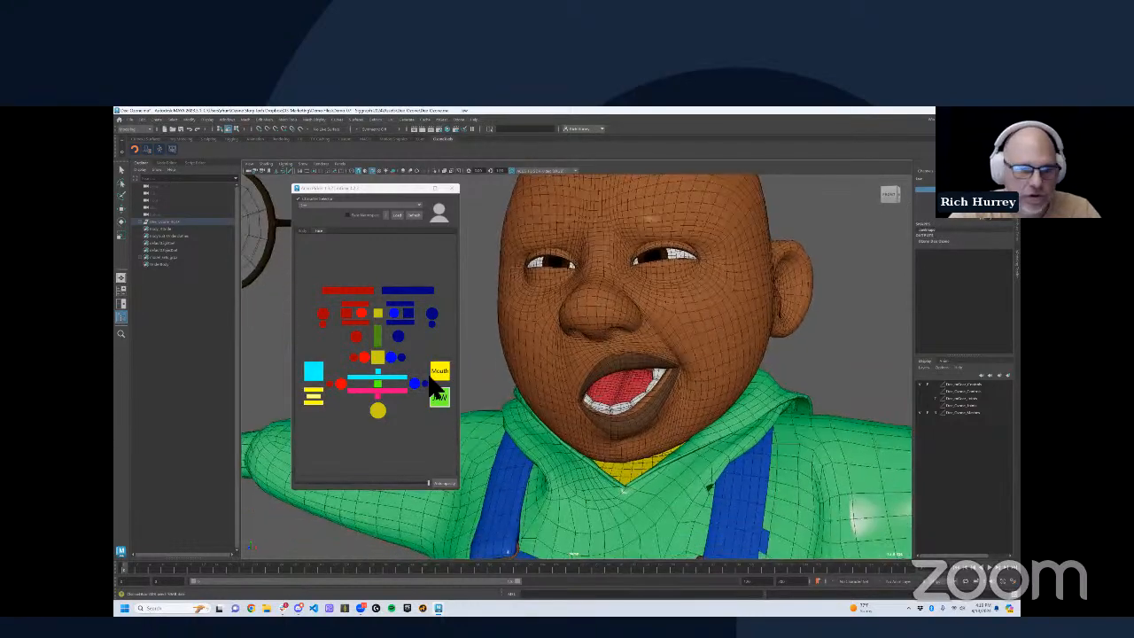
Step: Select the upper lip control and raise the lip to expose the upper teeth
left_click(398, 381)
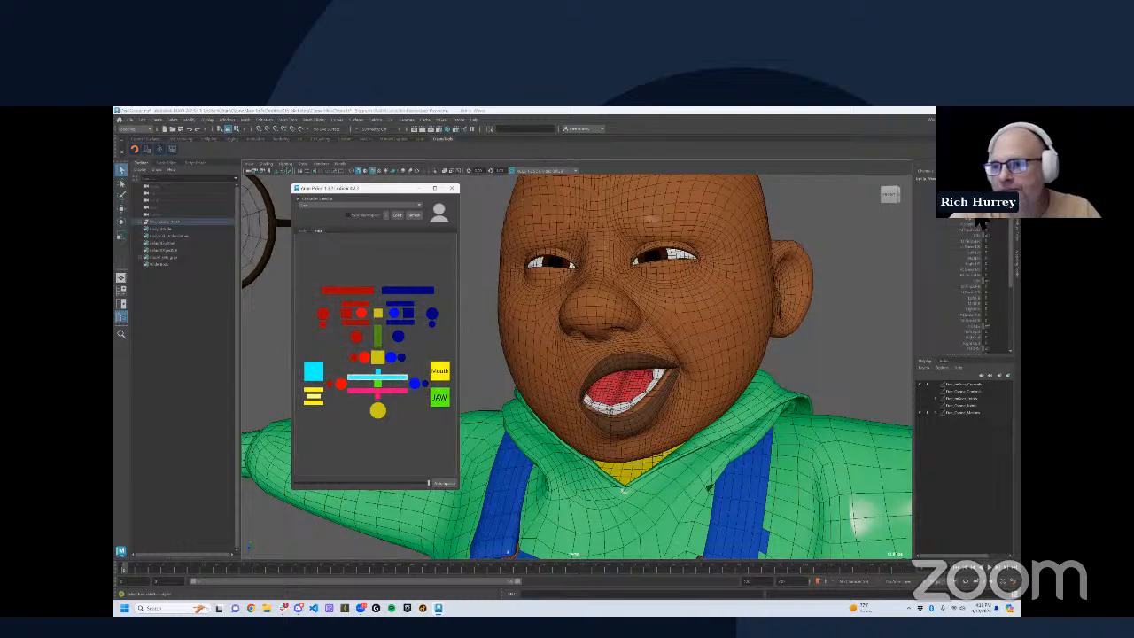
left_click(975, 207)
middle_click_drag(627, 339, 878, 310)
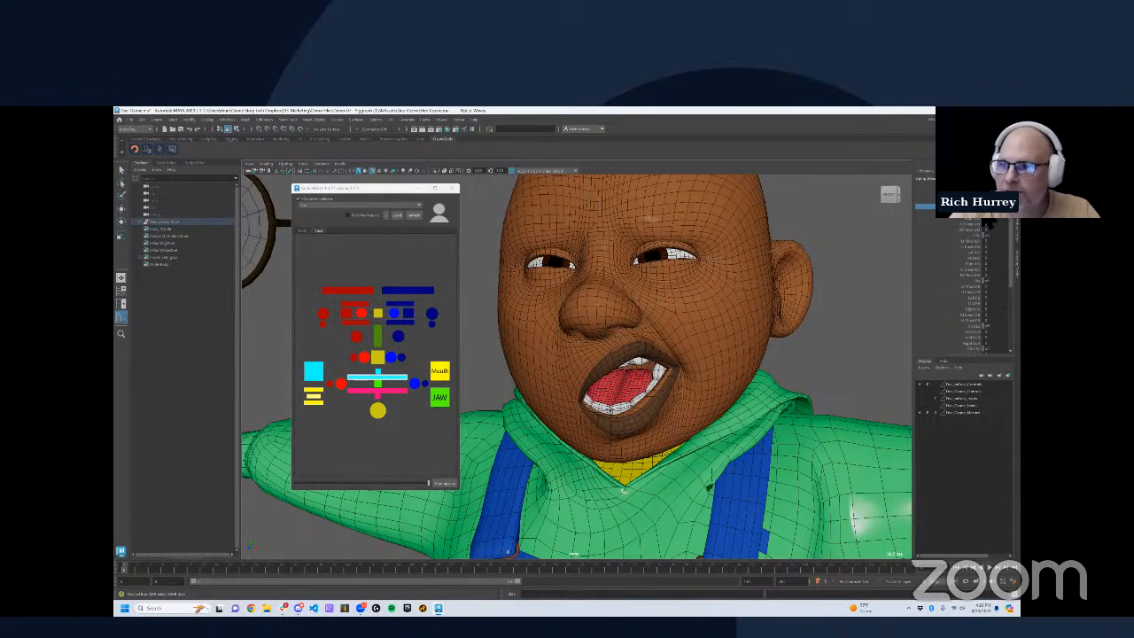
middle_click_drag(771, 324, 918, 259)
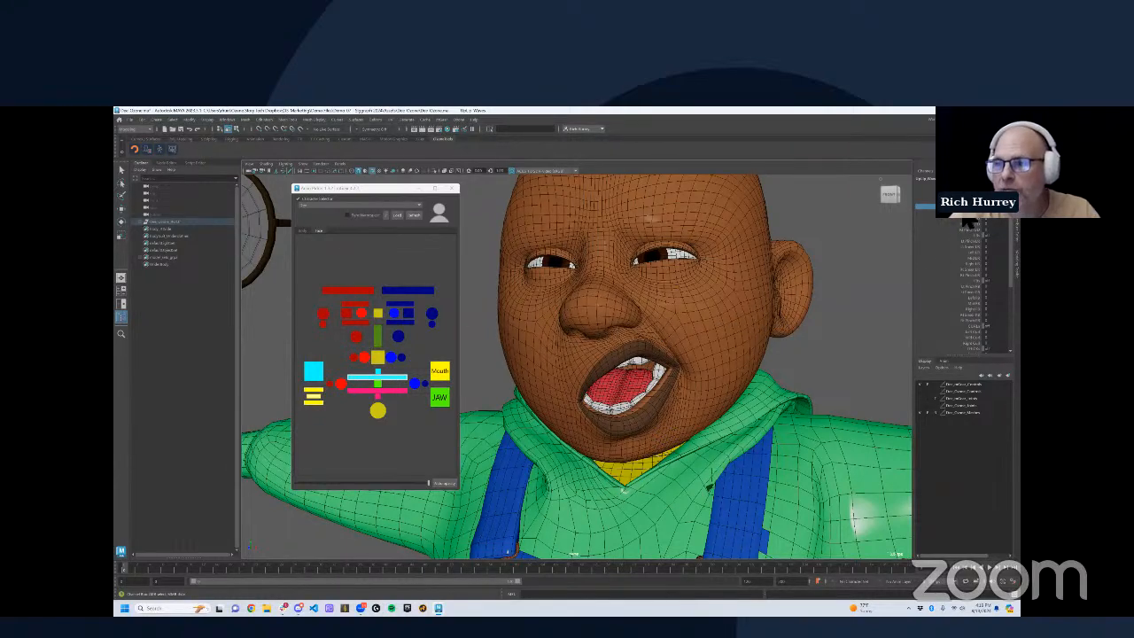
middle_click_drag(782, 315, 776, 316)
right_click_drag(794, 303, 753, 330, "alt")
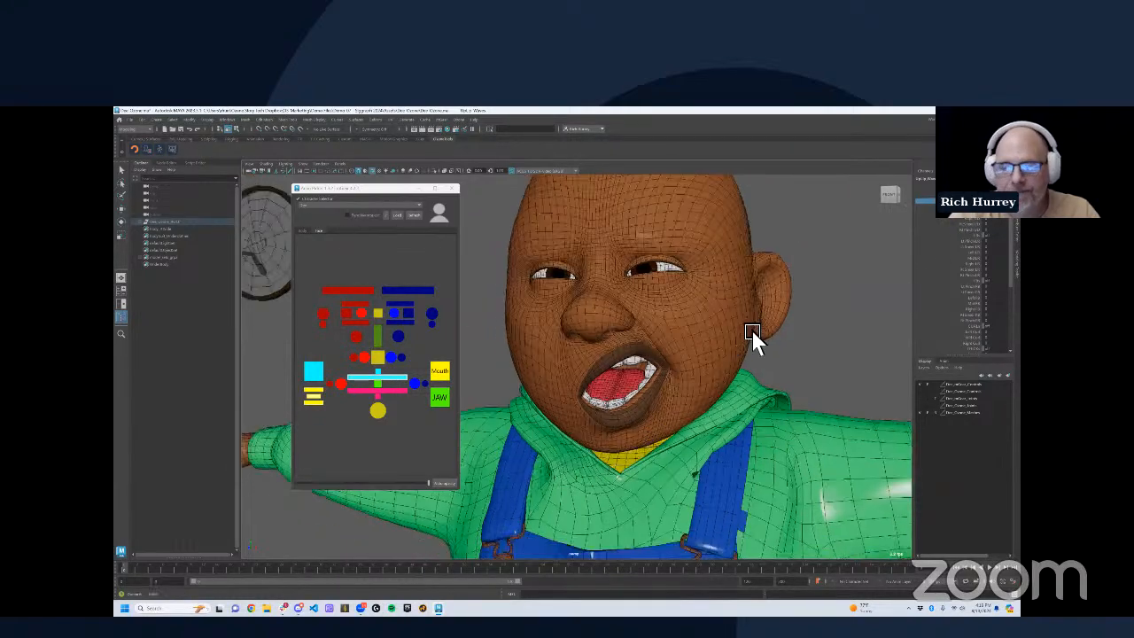
middle_click_drag(753, 329, 756, 367, "alt")
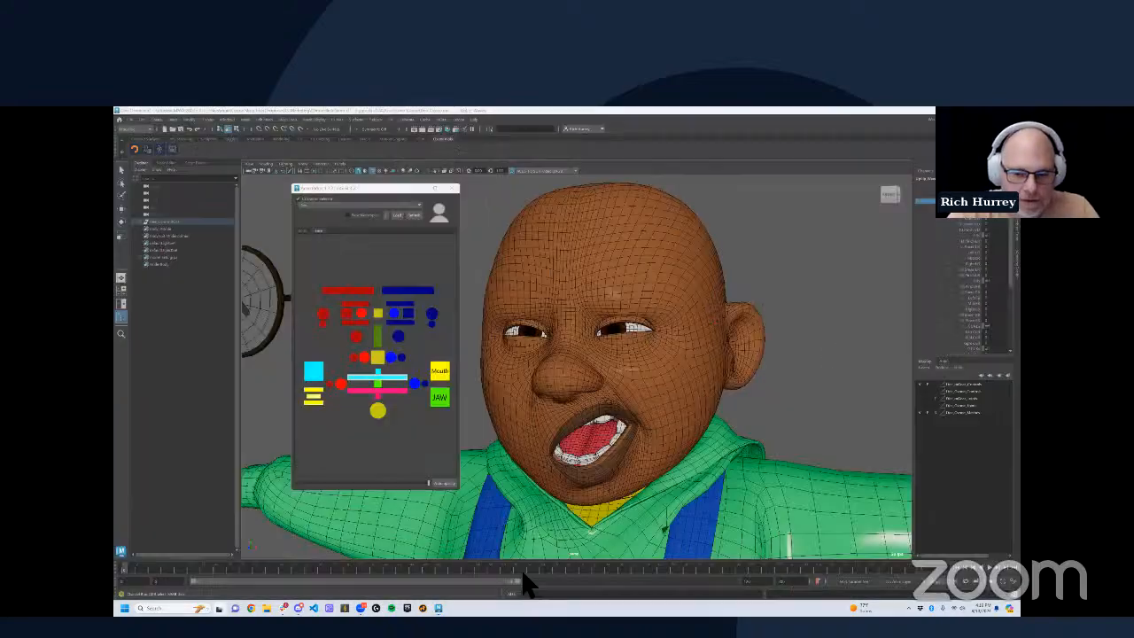
Step: Switch to Unreal Engine and open the face sequence of the character in overalls from the Dee demo folder
key("super+Tab")
left_click(592, 578)
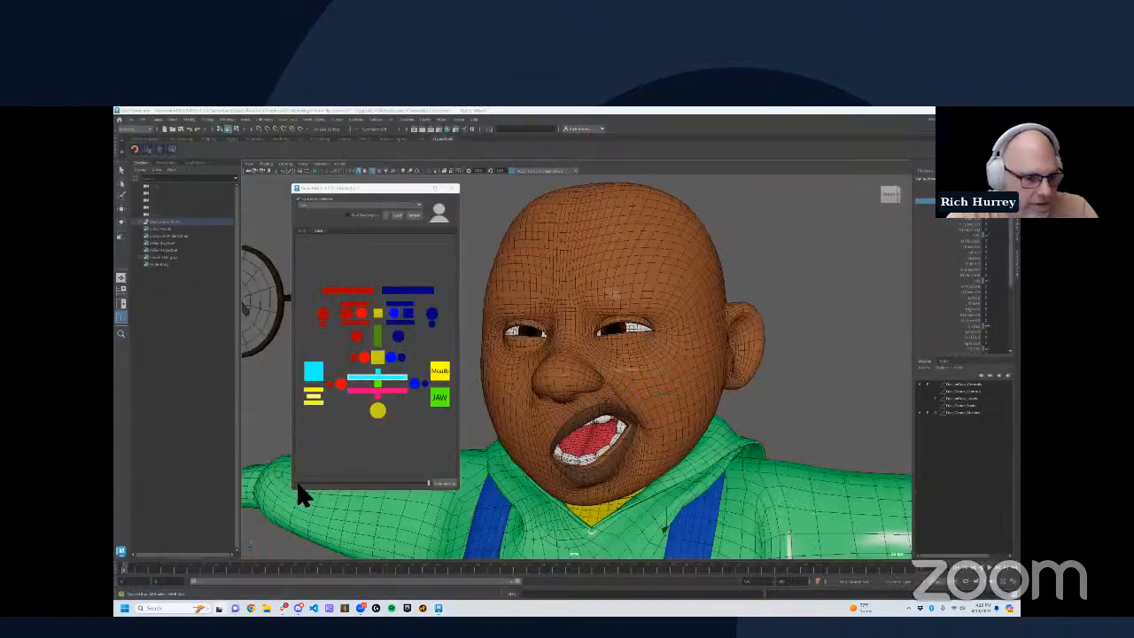
key("ctrl+super+Right")
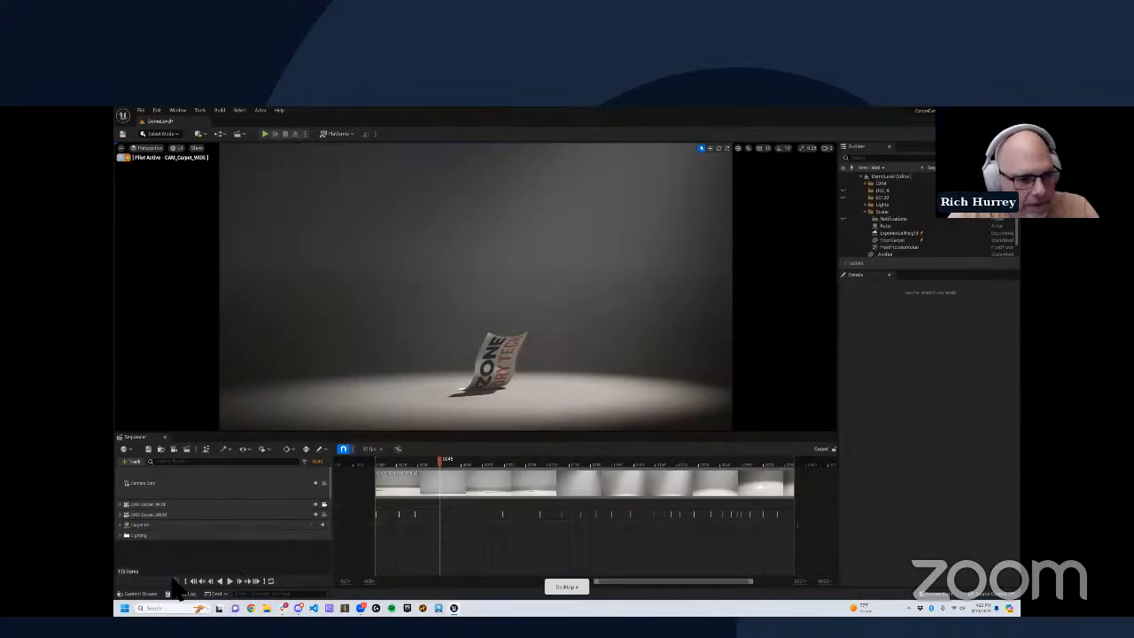
left_click(131, 594)
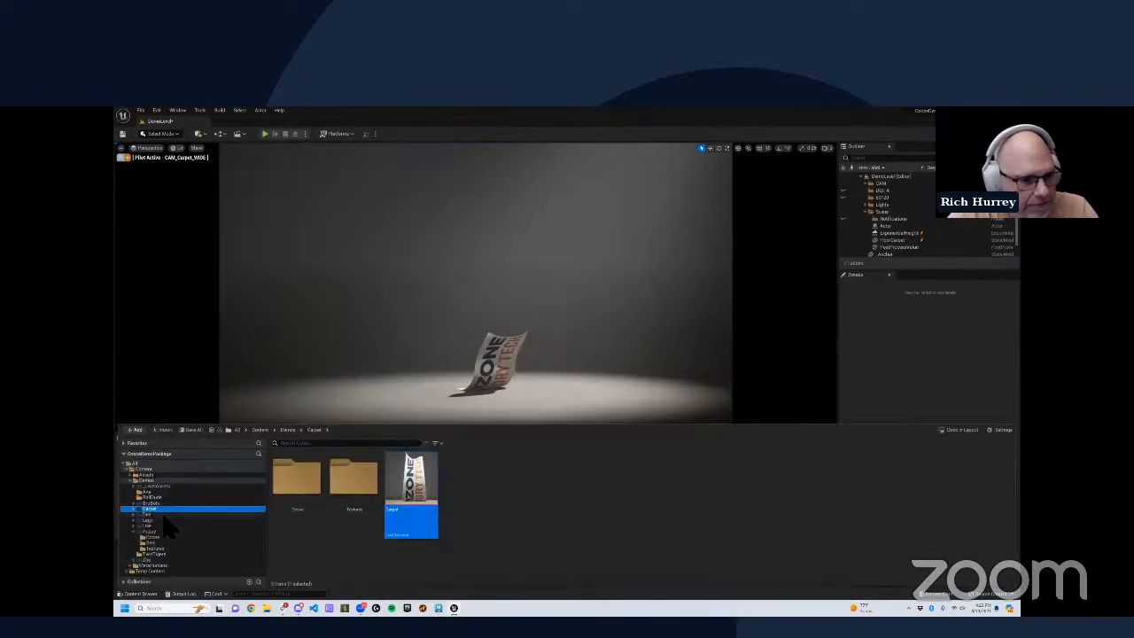
left_click(147, 514)
left_click(581, 492)
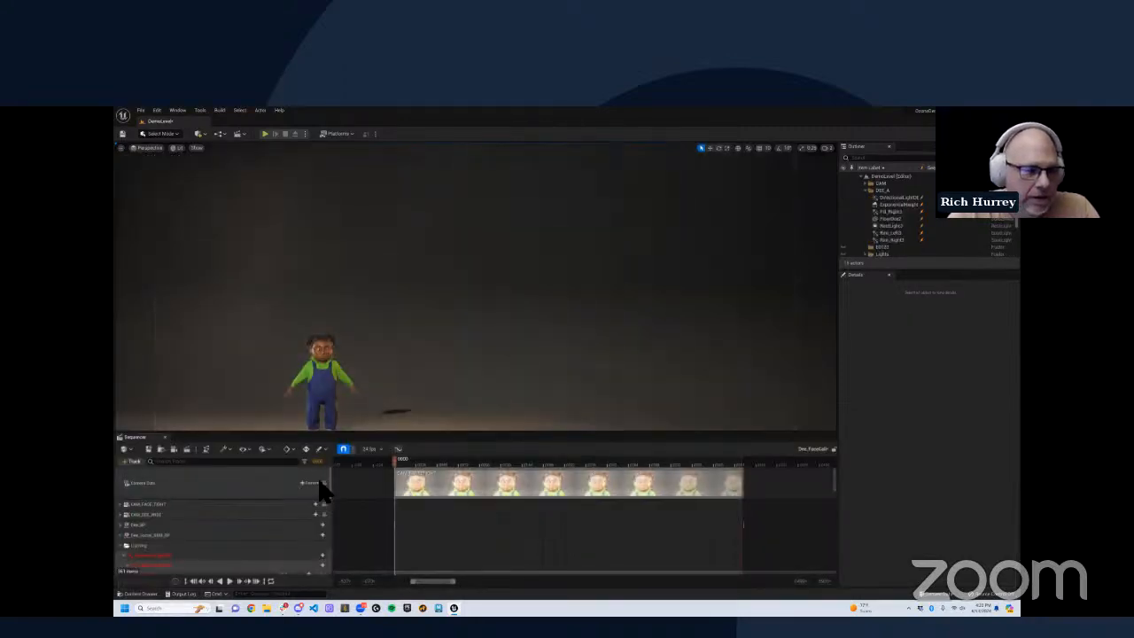
Step: View the face sequence through its camera cuts, play the animation, and switch the viewport to wireframe
left_click(322, 482)
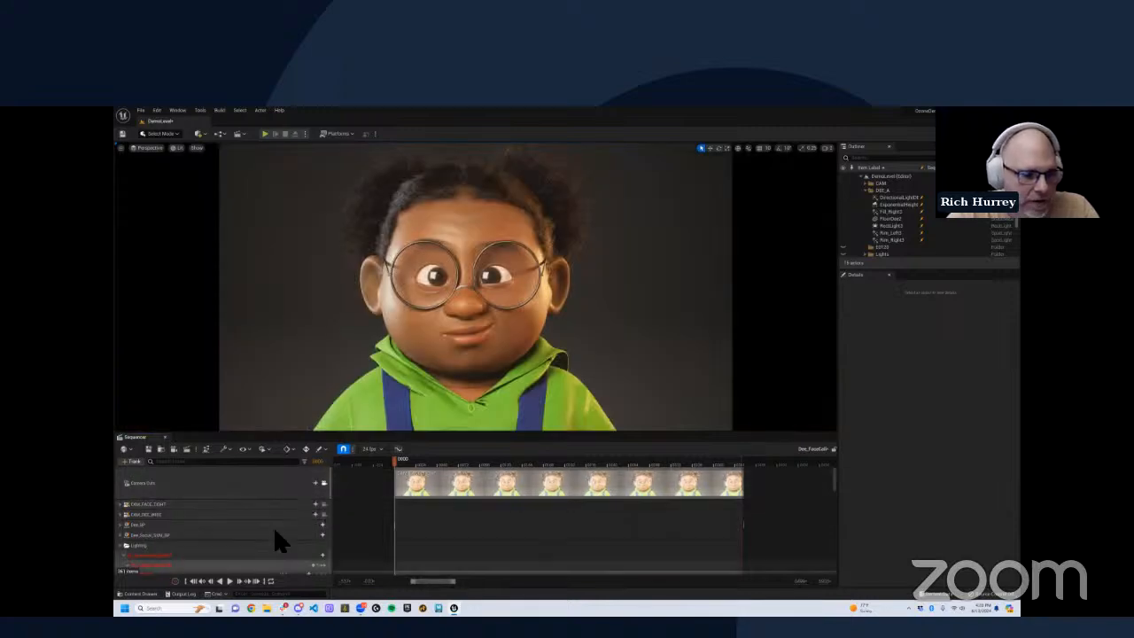
left_click(229, 581)
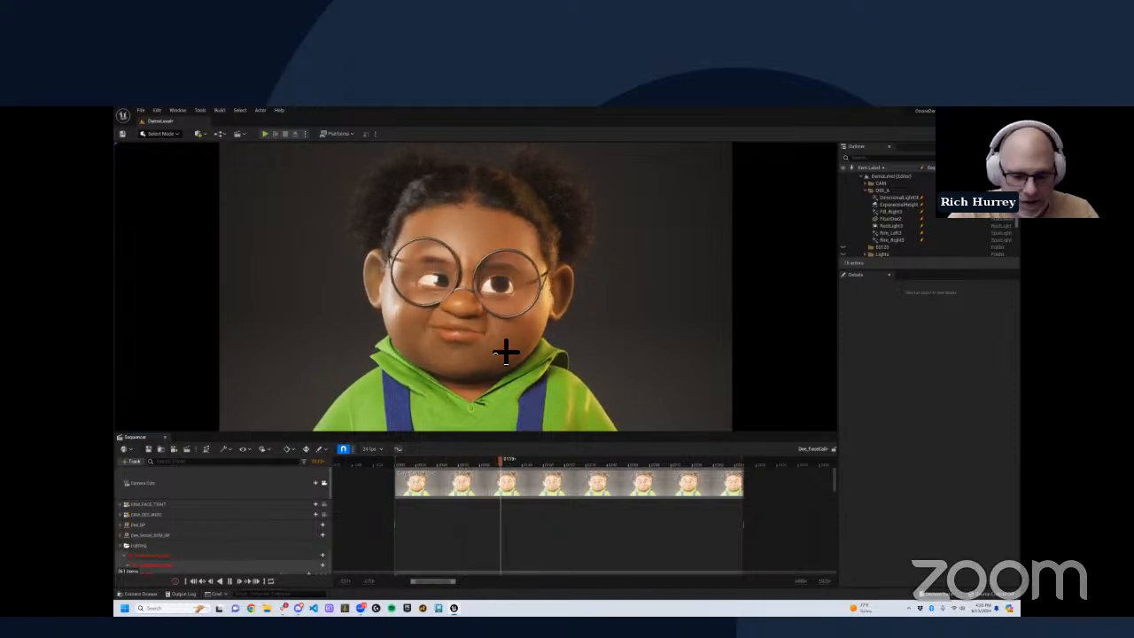
key("alt+2")
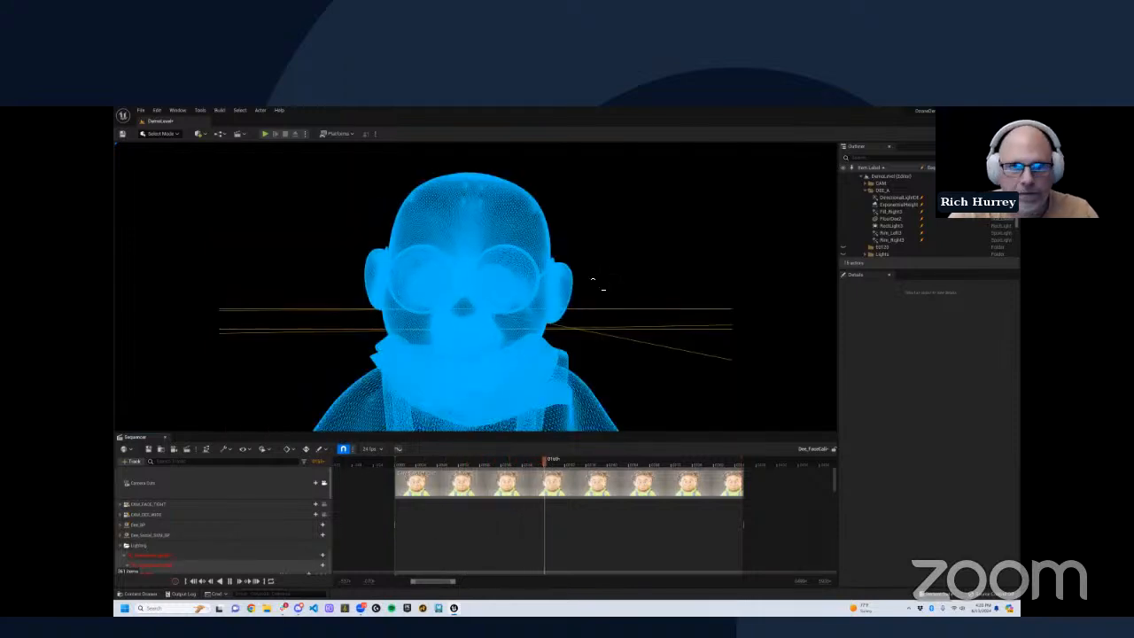
Step: Select the character in overalls, compare subdivision levels 0, 1 and 2 in wireframe, and return to lit shading with level 2
left_click(494, 248)
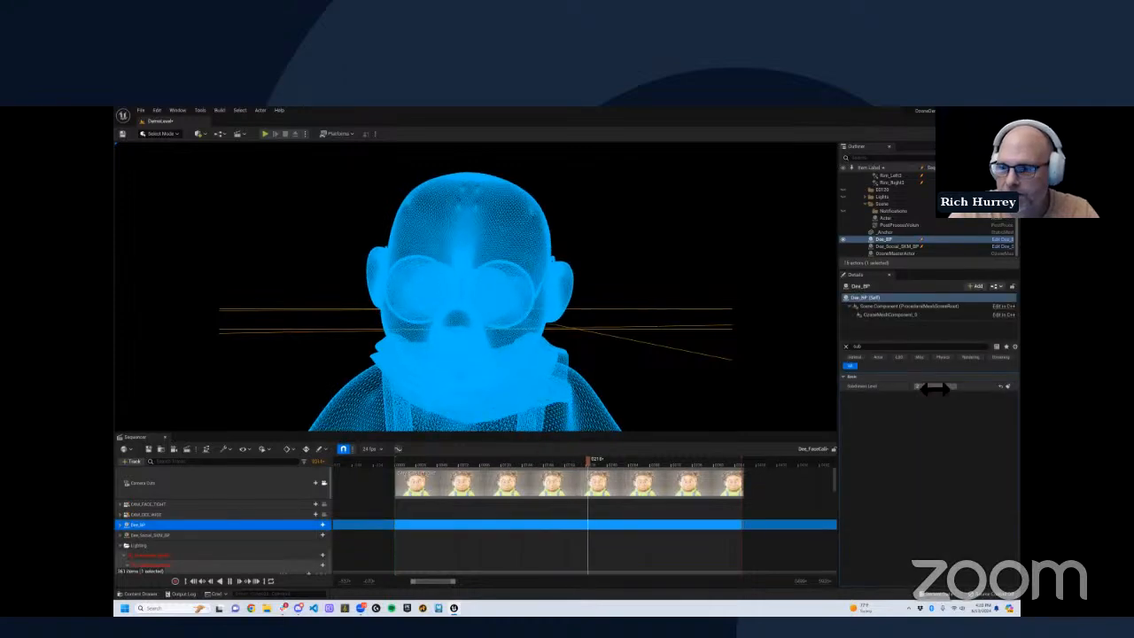
type("0")
key("Return")
type("1")
key("Return")
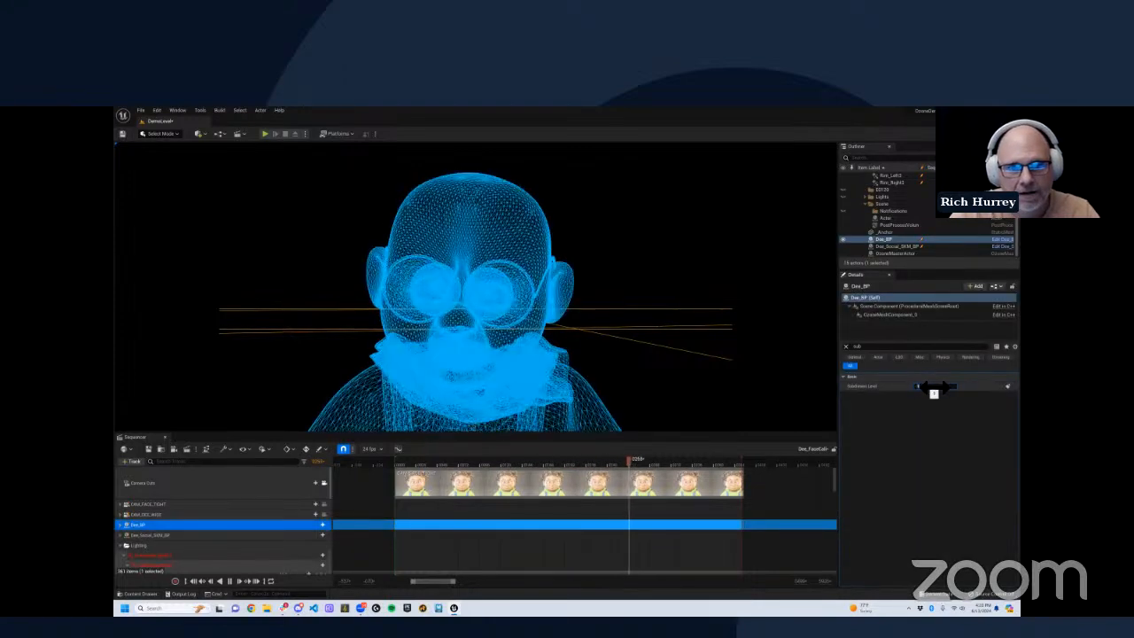
type("2")
key("Return")
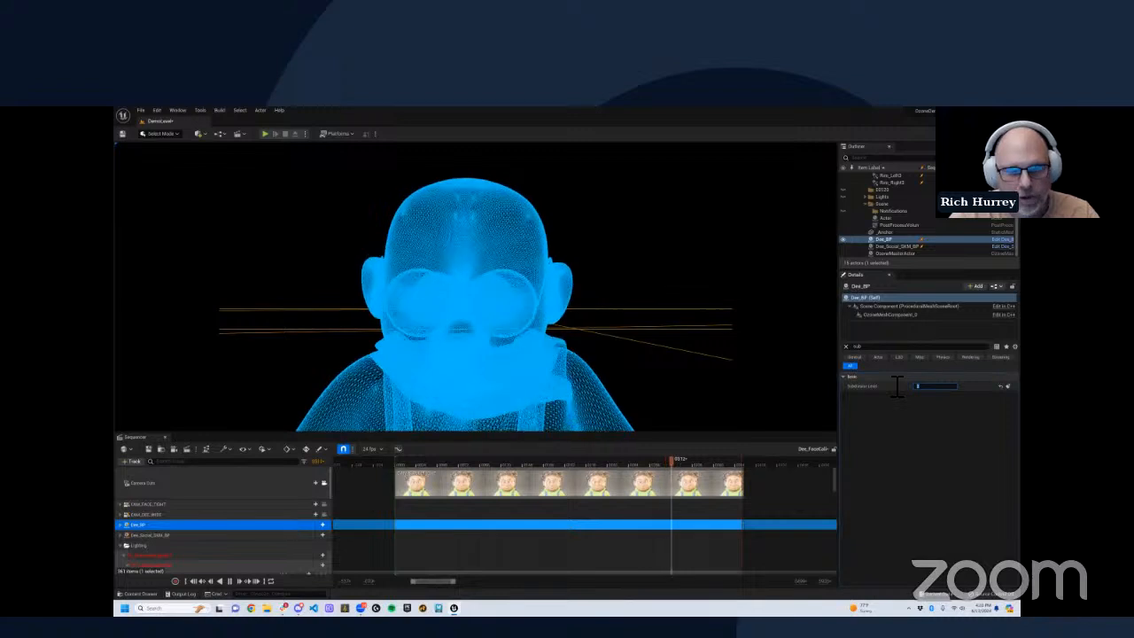
key("alt+4")
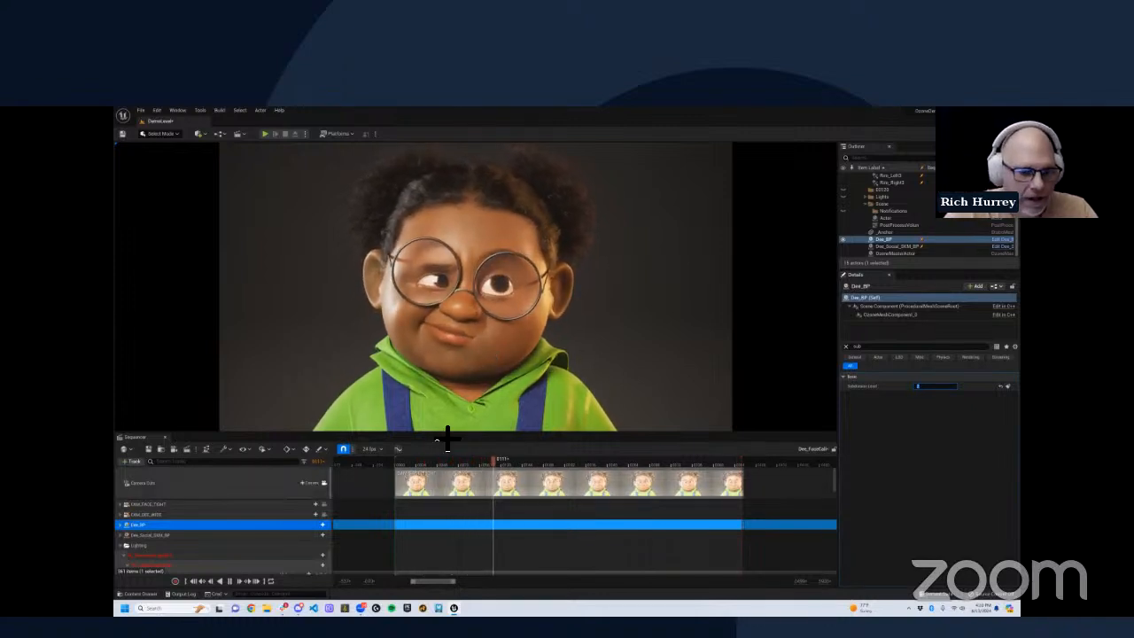
Step: Move to the teeth-baring expression in the sequence, filter the character's properties by "jaw", and adjust the jaw channels to open the mouth wider
left_click_drag(570, 463, 695, 461)
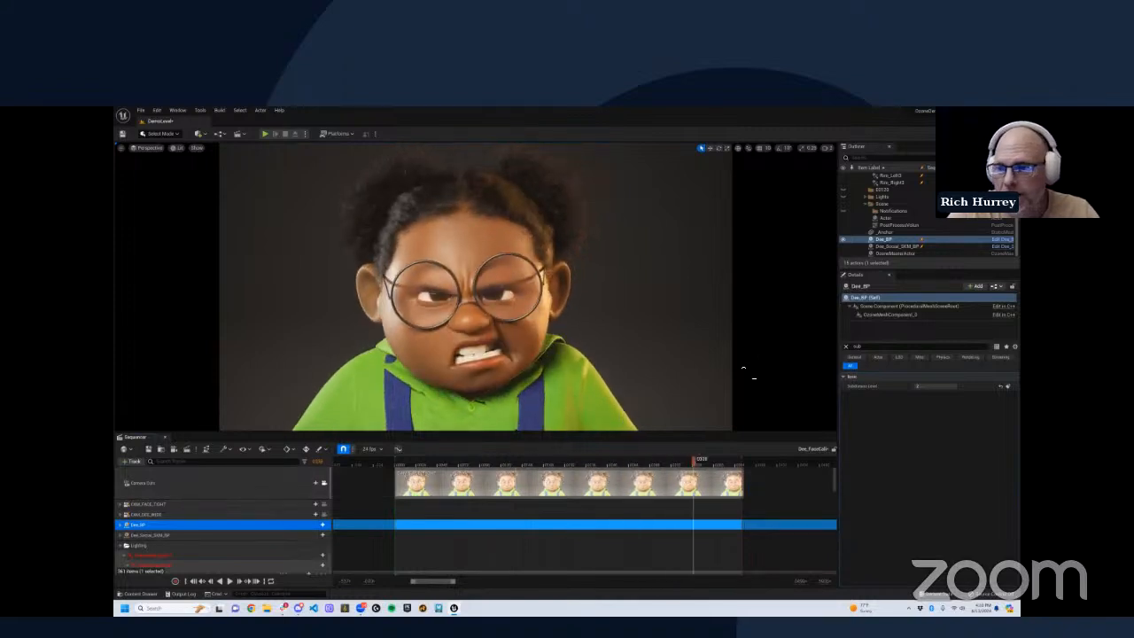
left_click_drag(885, 349, 833, 359)
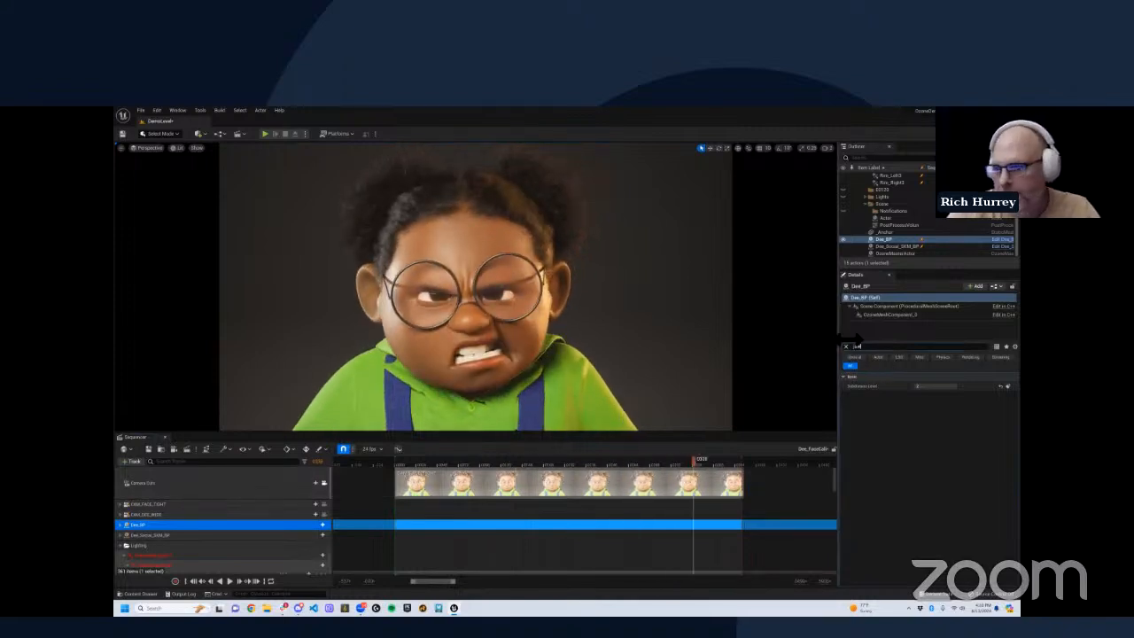
type("jaw")
left_click_drag(937, 396, 938, 435)
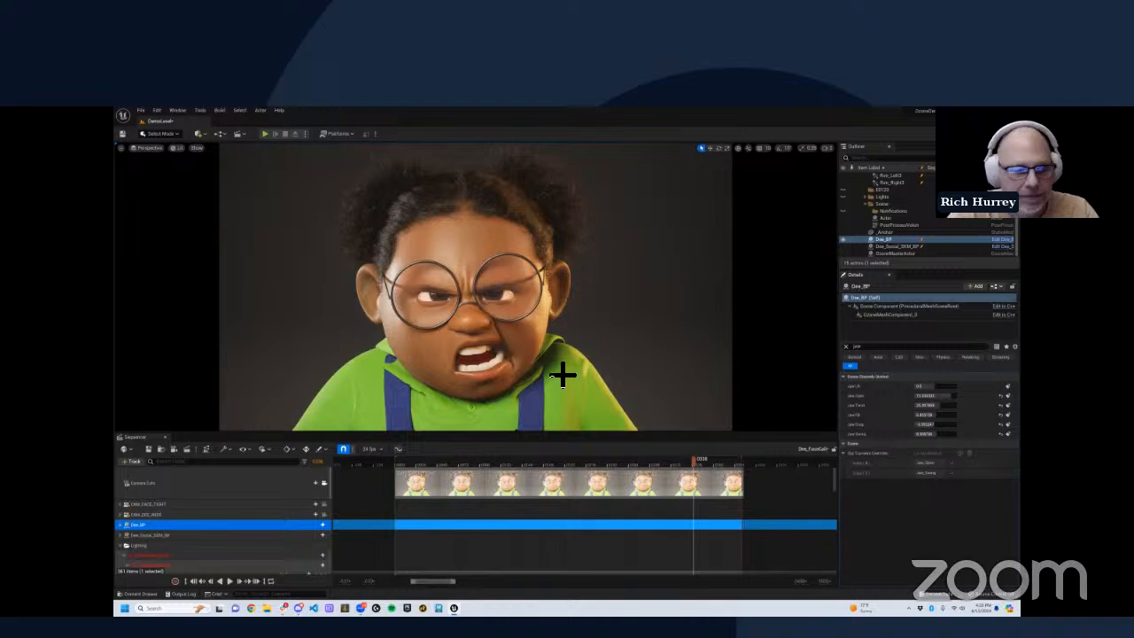
Step: Open the sequence in the Like demo folder and play the shot with the flying panels before stopping playback
left_click(149, 594)
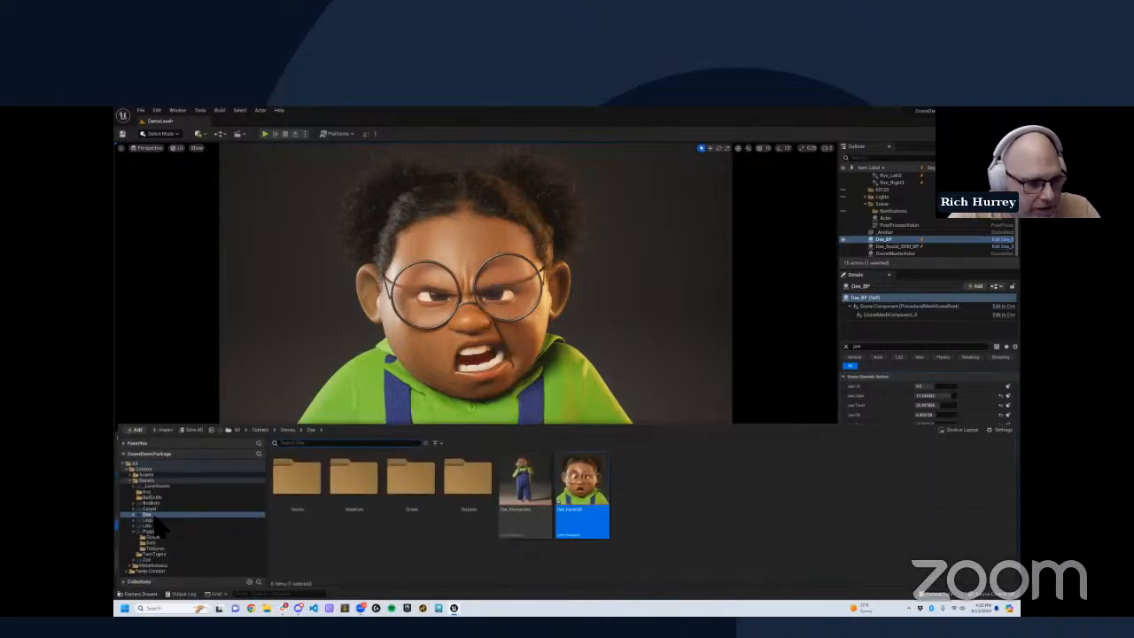
left_click(149, 525)
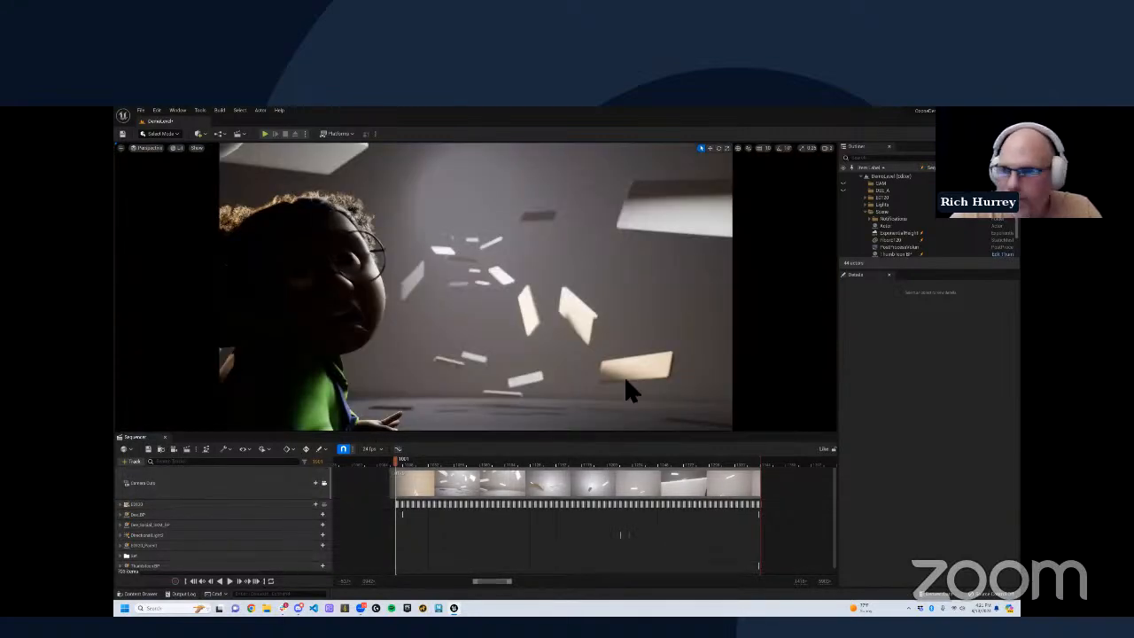
scroll(862, 232, "down", 1)
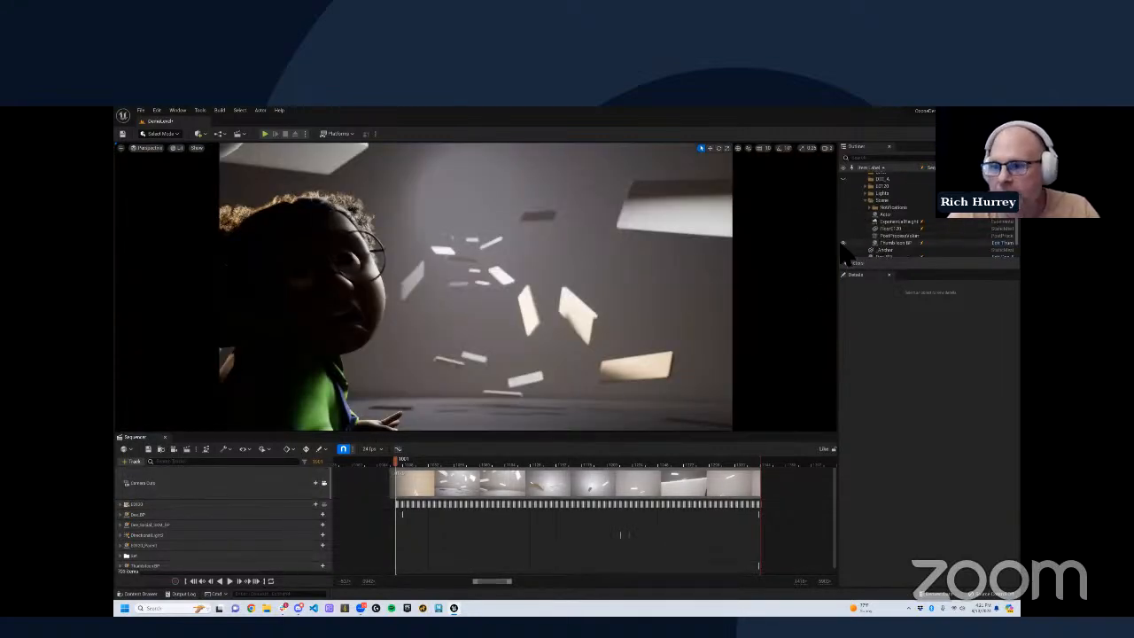
left_click(229, 581)
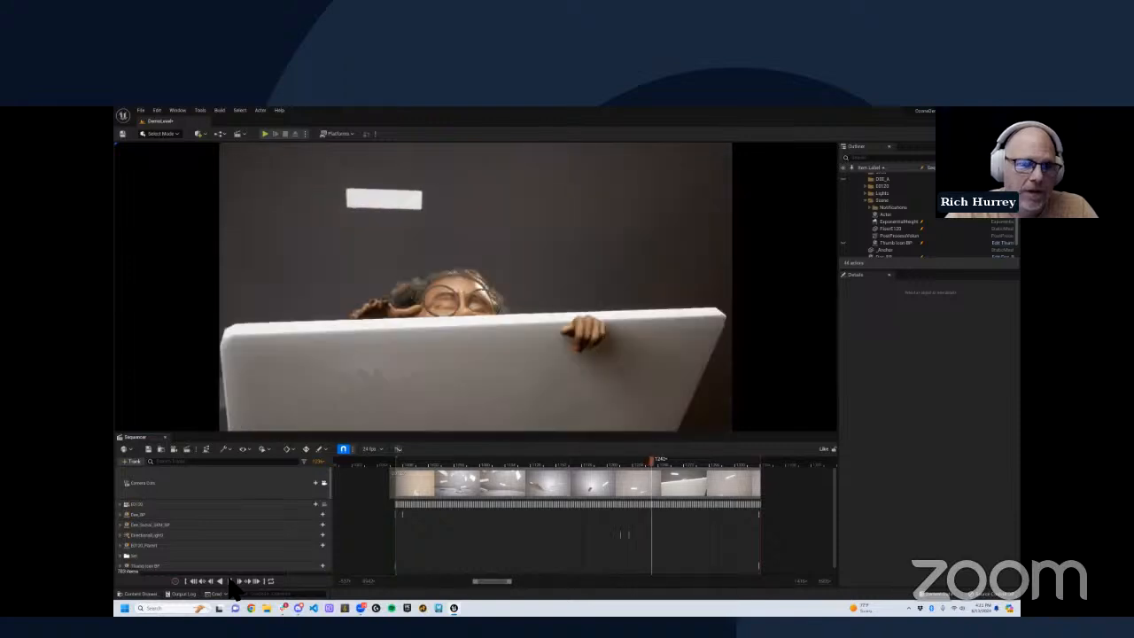
left_click(229, 579)
Step: Open the Shiny robot sequence from the demo folders and view it through the camera cuts
left_click(142, 592)
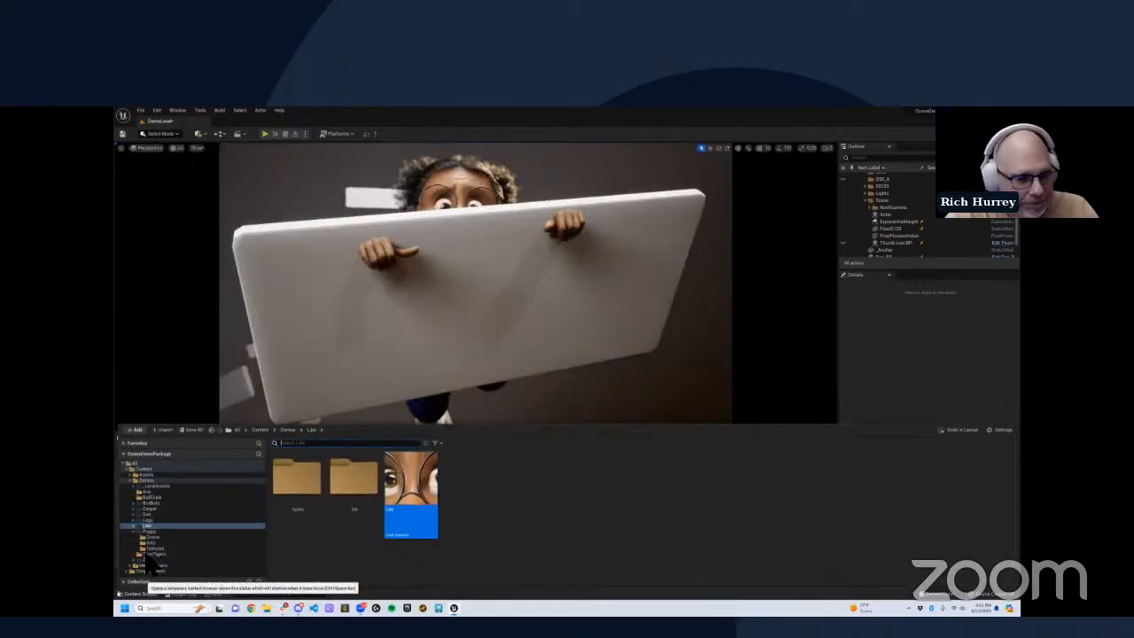
left_click(150, 503)
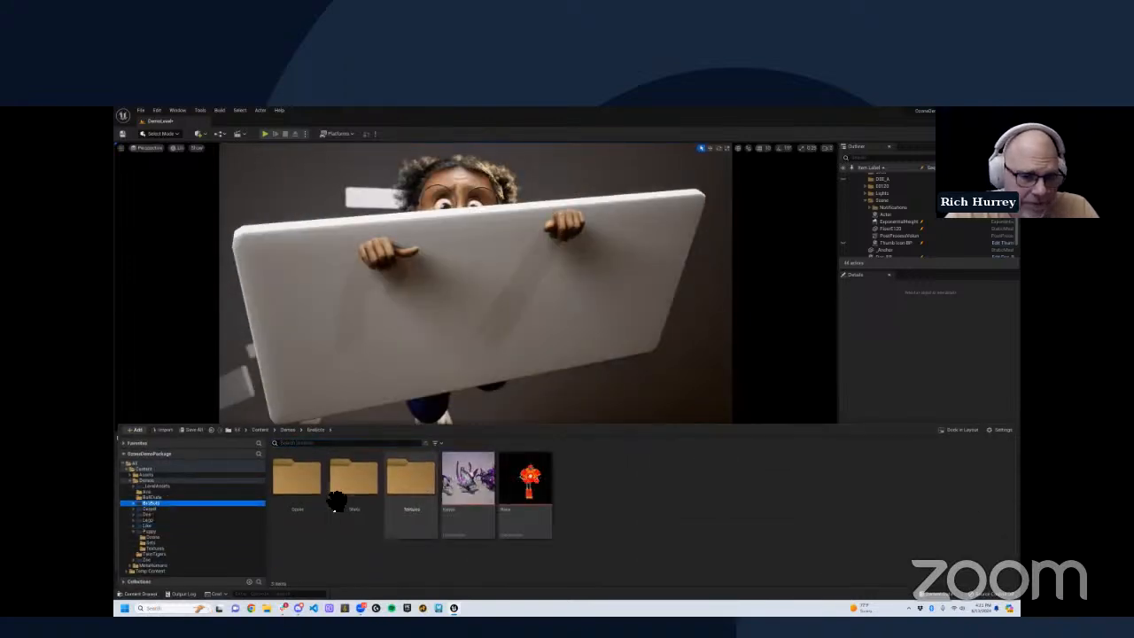
left_click(526, 478)
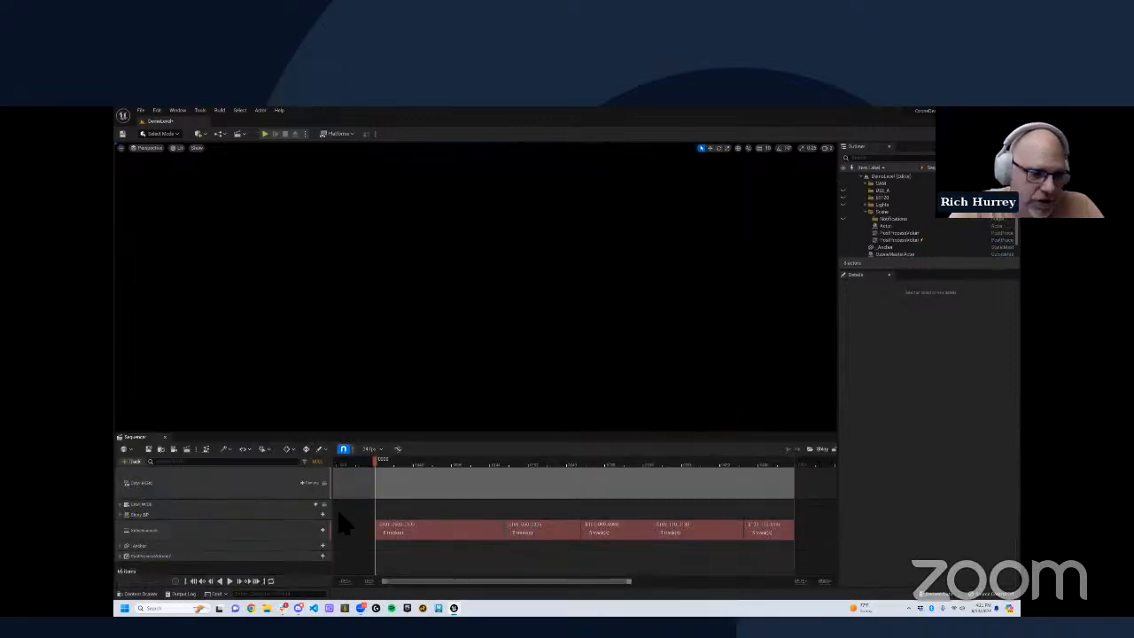
left_click(325, 483)
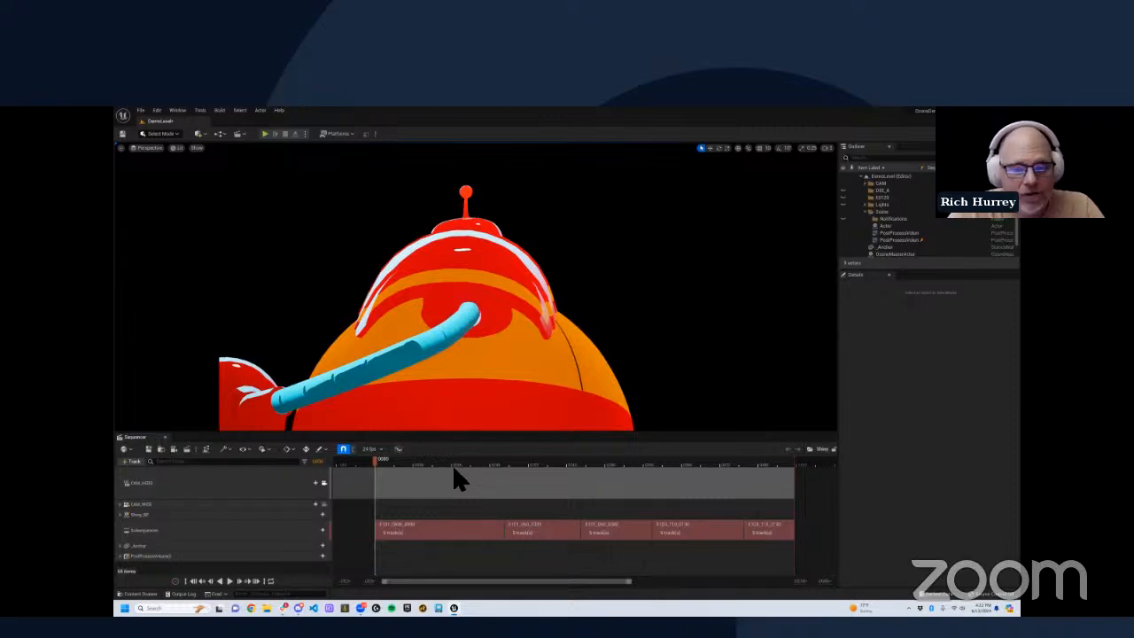
left_click_drag(453, 470, 482, 498)
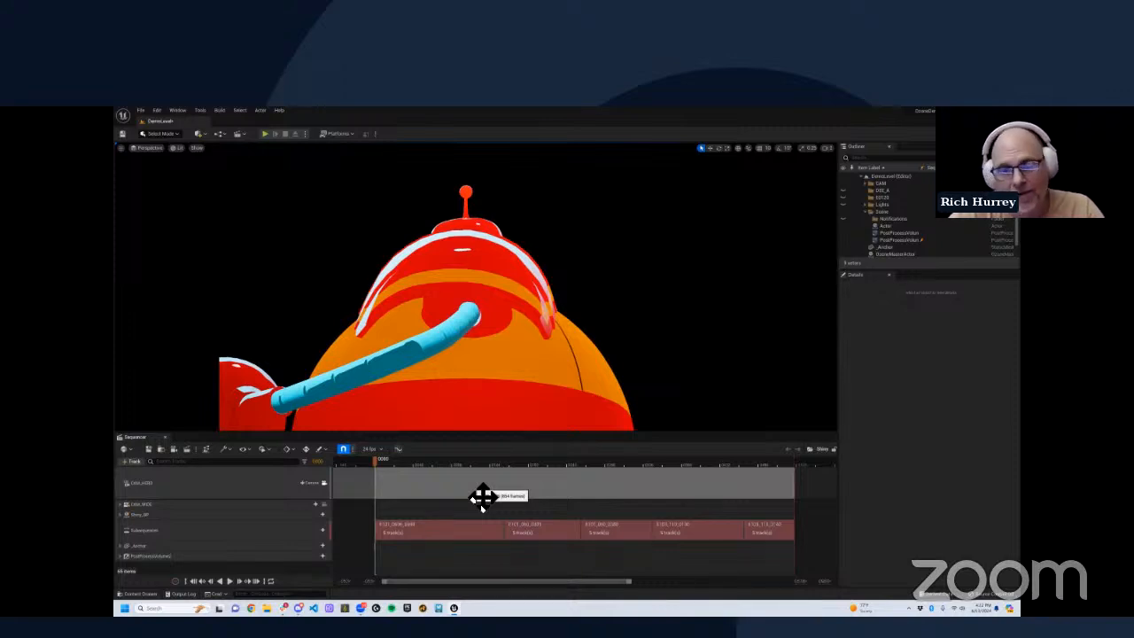
left_click_drag(481, 498, 373, 502)
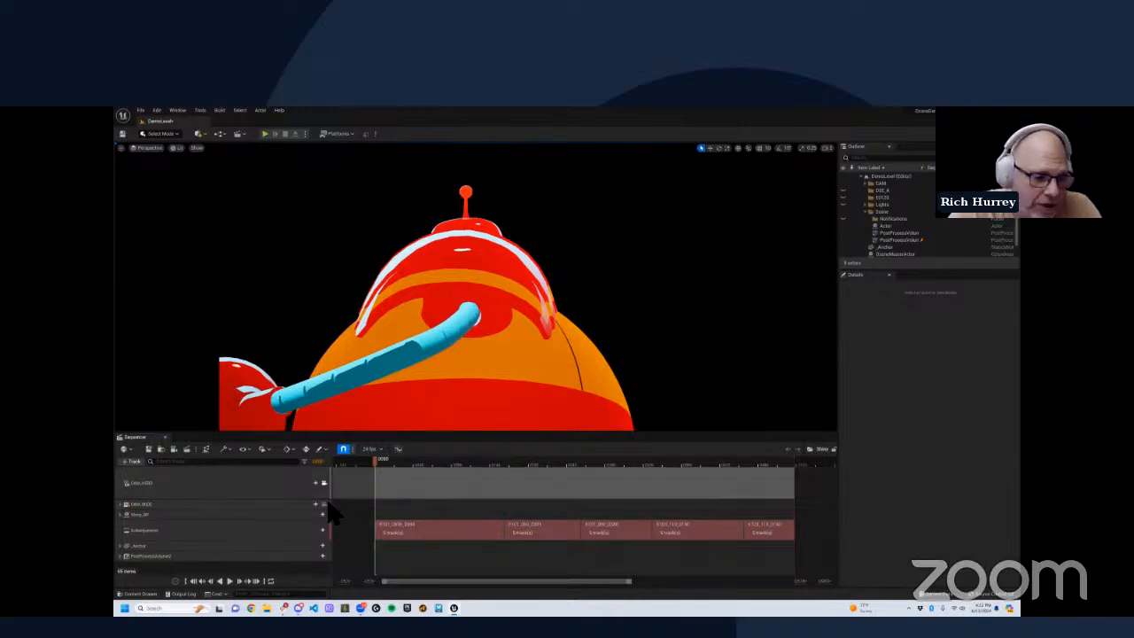
Step: Play the Shiny sequence and select the robot to inspect its mesh in wireframe before returning to lit shading
left_click(237, 581)
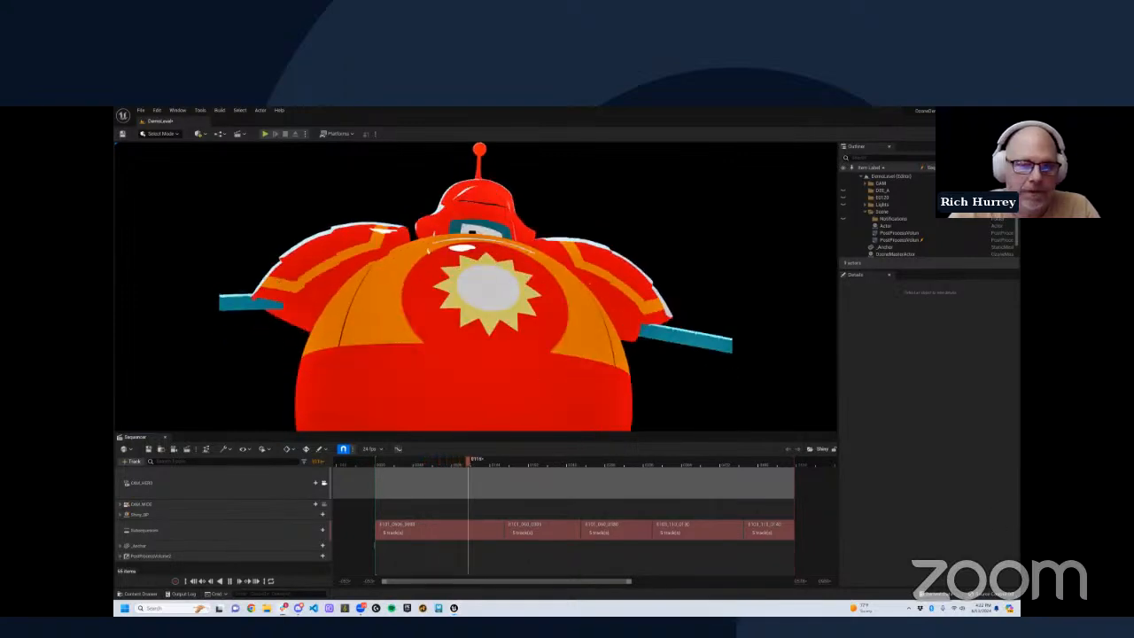
left_click(557, 385)
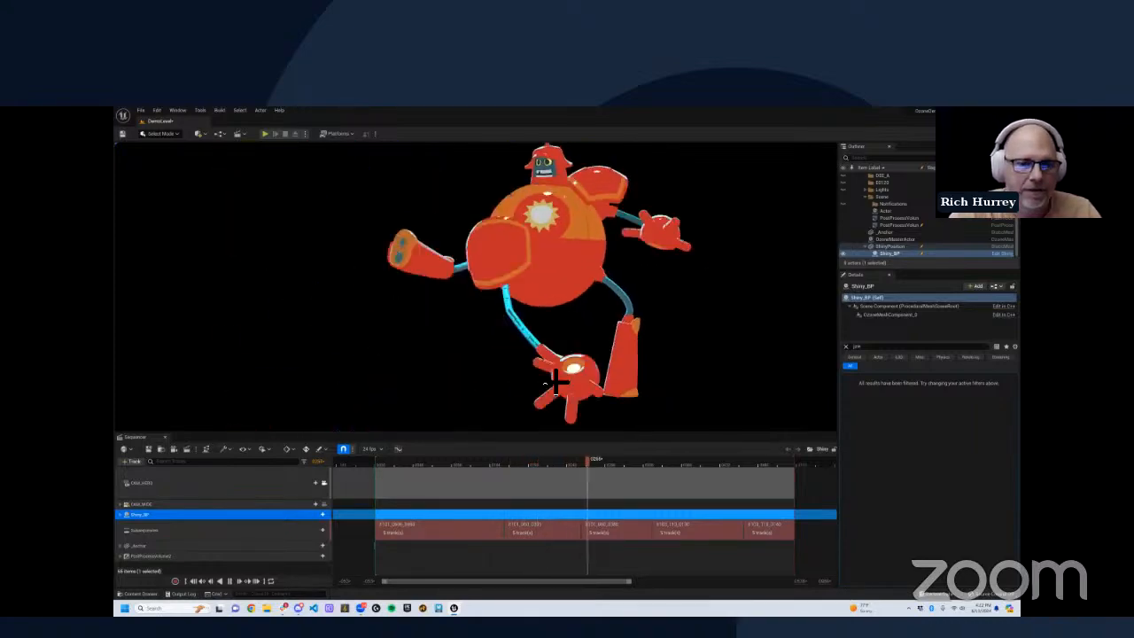
key("alt+2")
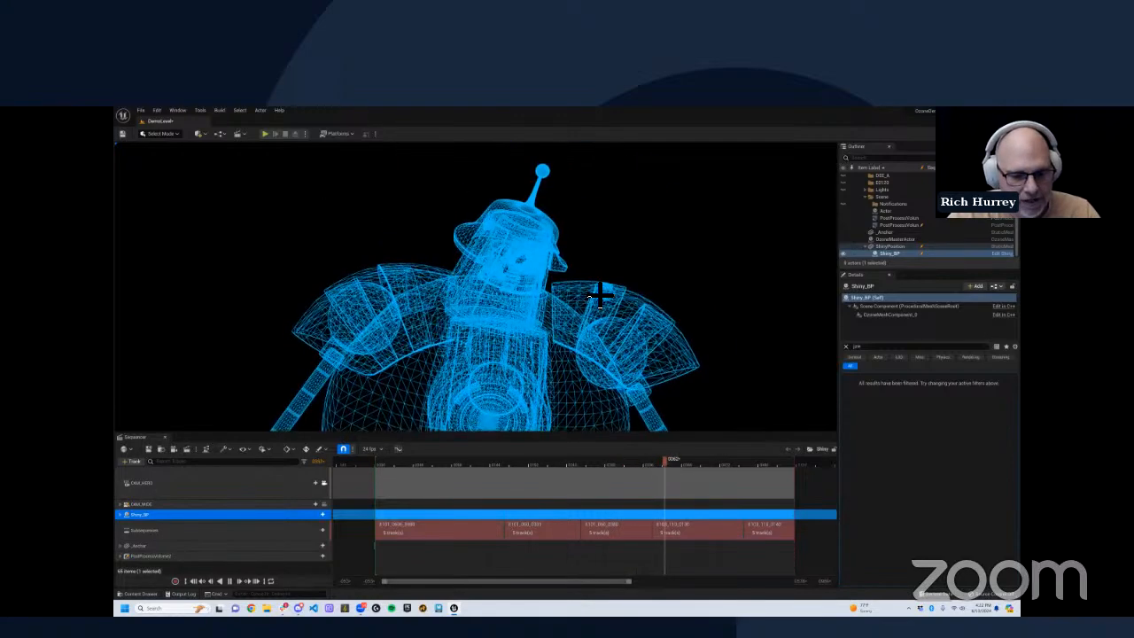
key("alt+4")
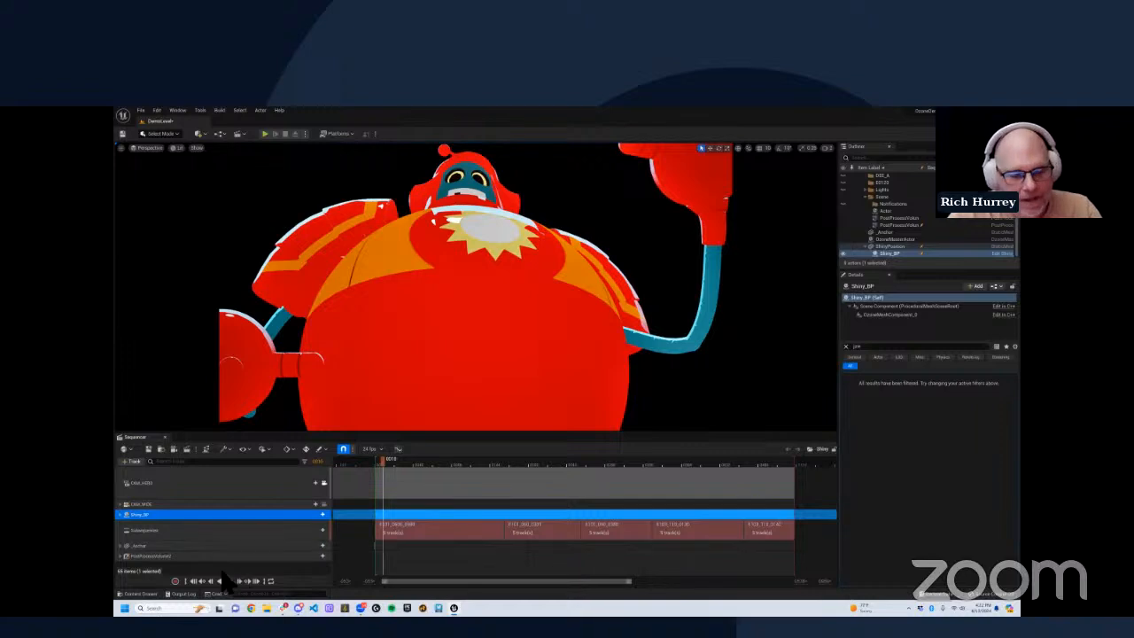
Step: Open the sequence in the Lego demo folder, play the minifigure animation through the camera cuts, and pause it with the arms raised
left_click(149, 595)
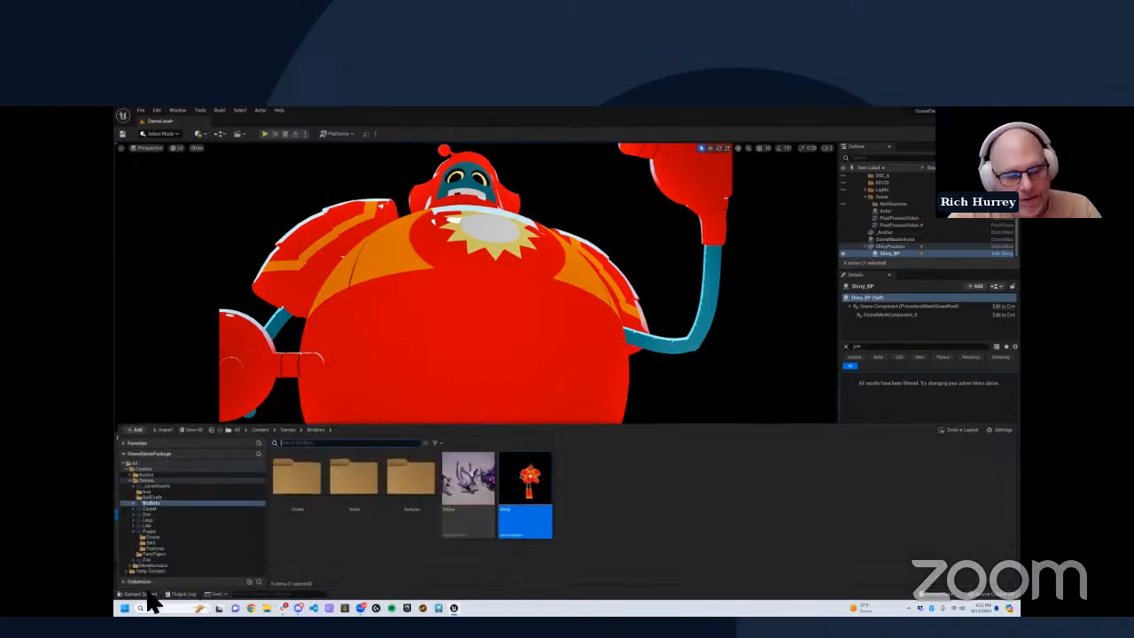
left_click(149, 520)
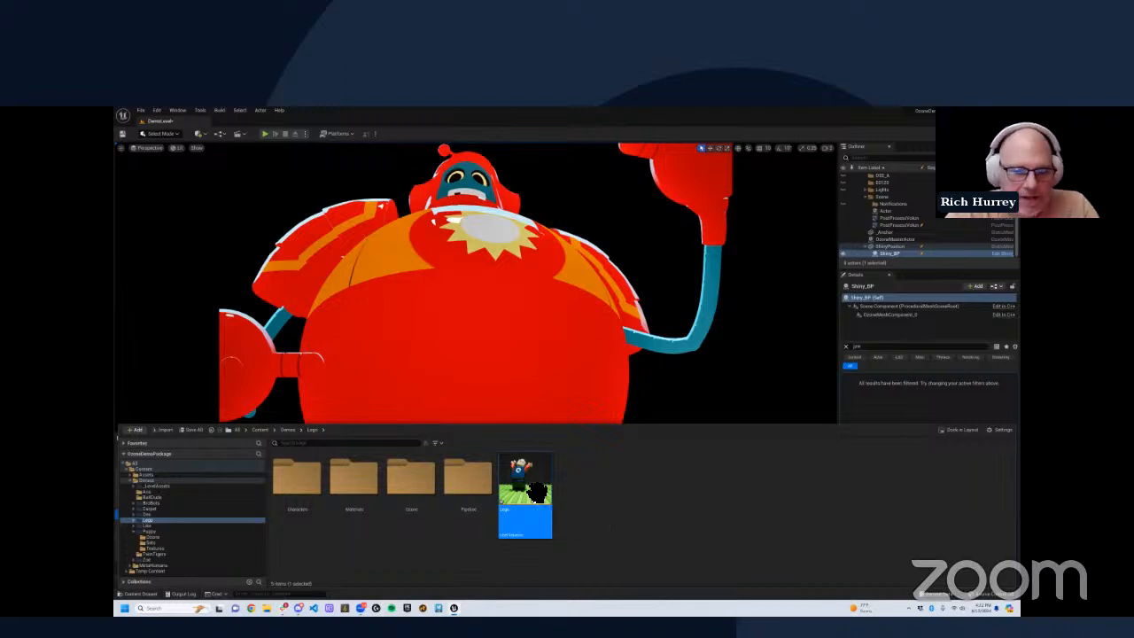
double_click(526, 490)
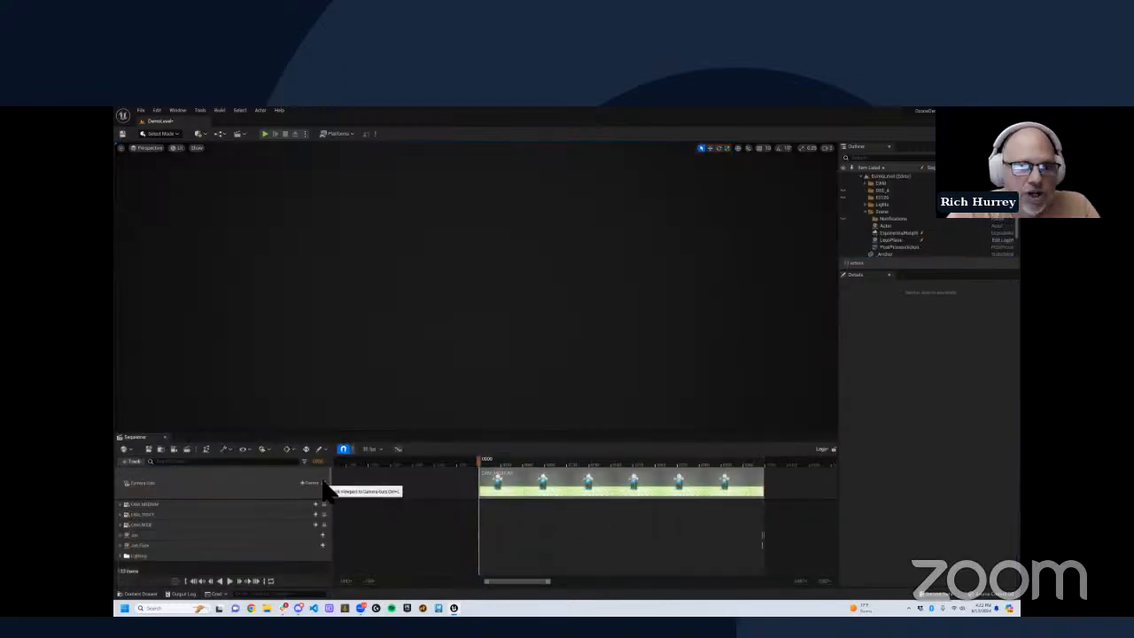
left_click(231, 582)
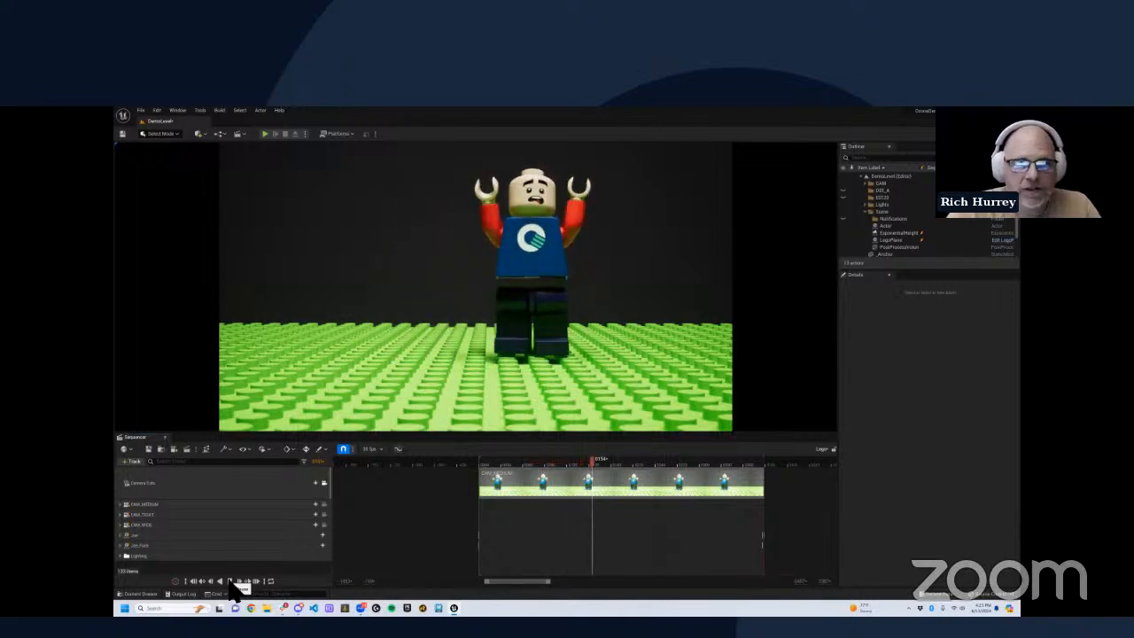
left_click(232, 584)
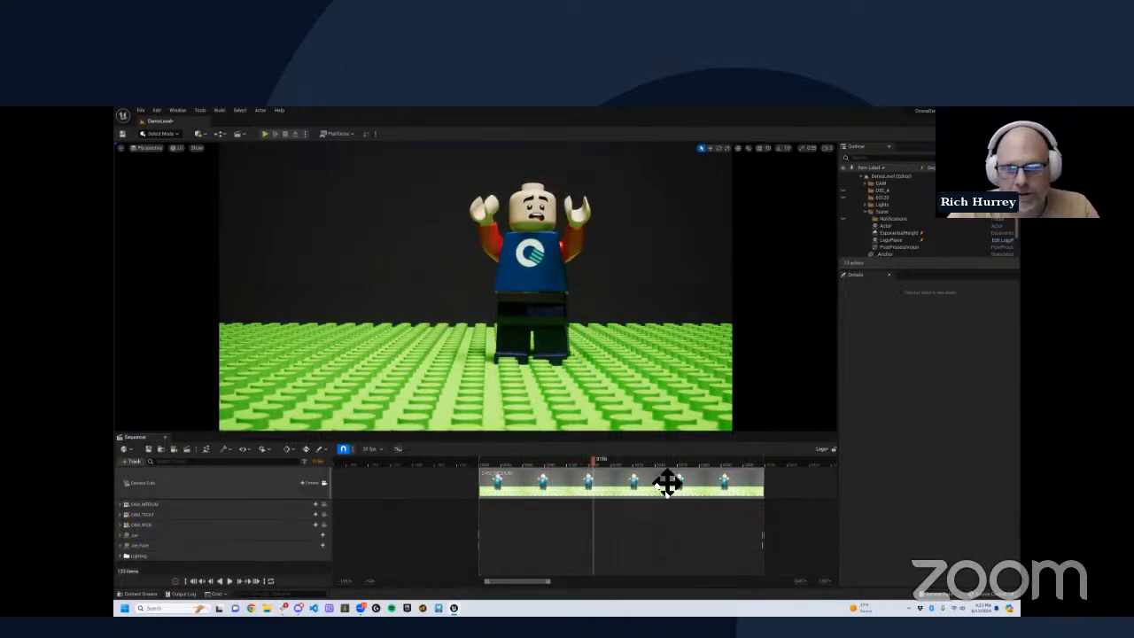
Step: Release the viewport from the camera cuts and examine the minifigure's face up close
left_click(325, 483)
scroll(502, 259, "up", 4)
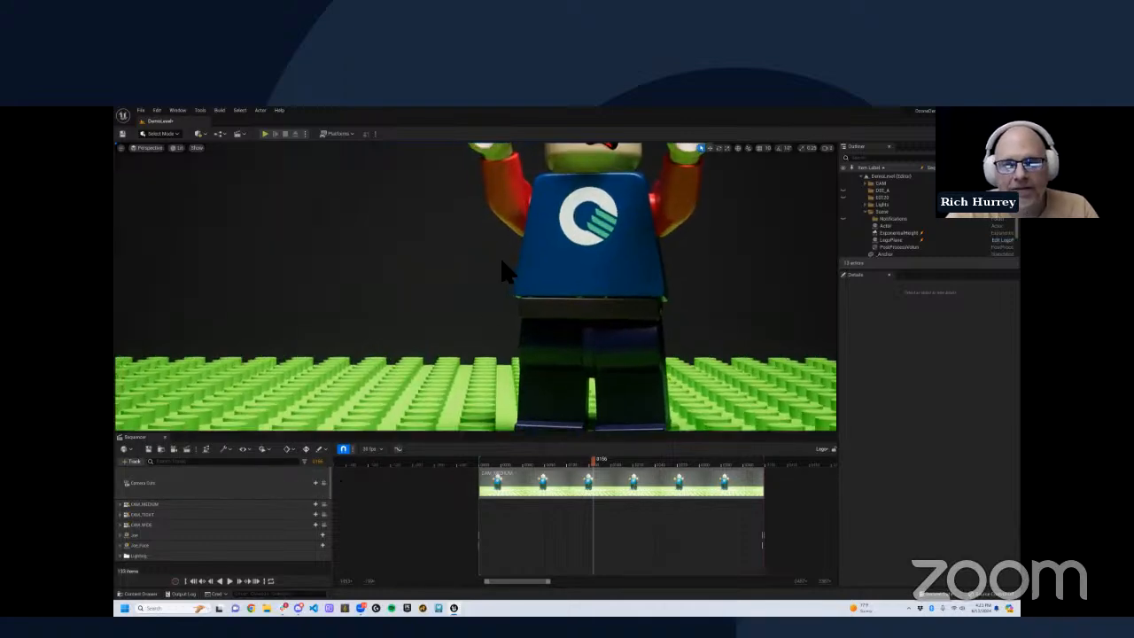
middle_click_drag(537, 252, 538, 263)
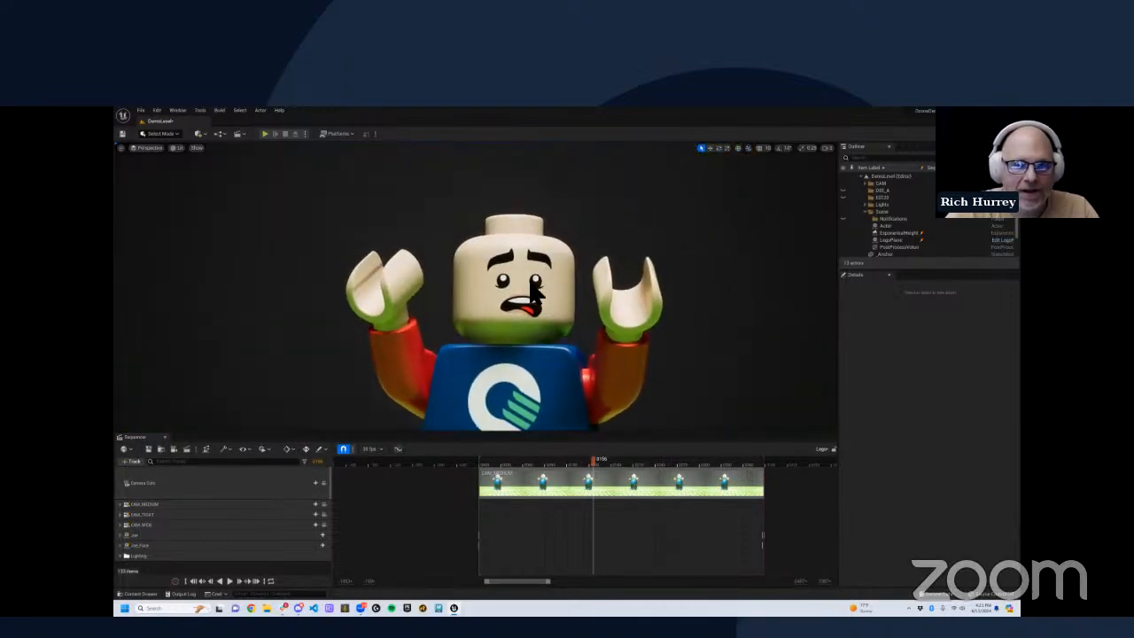
scroll(539, 264, "up", 5)
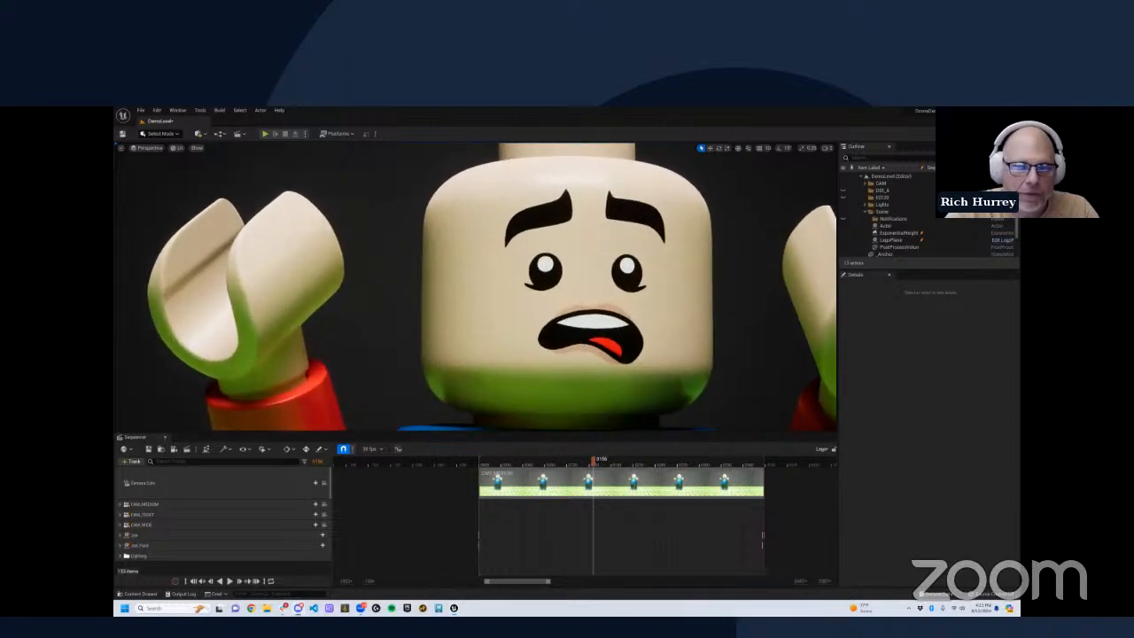
middle_click_drag(539, 263, 486, 265)
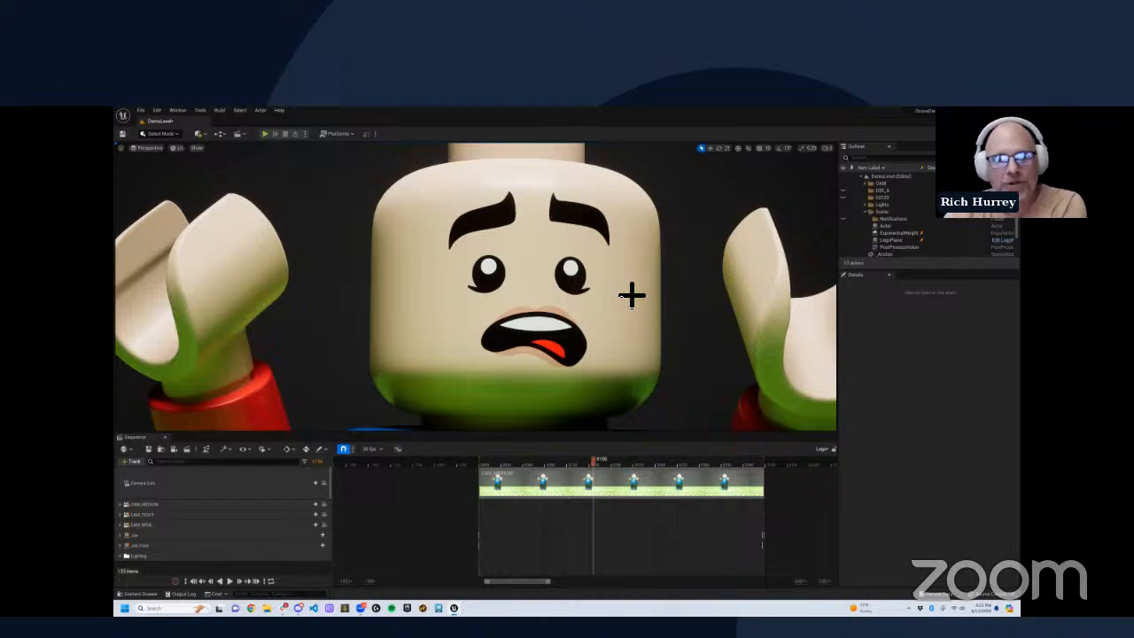
Step: Select the Joe_Face actor, filter its details for "brows", and adjust the brow tilt and lift channels into an angry frown
scroll(917, 241, "down", 2)
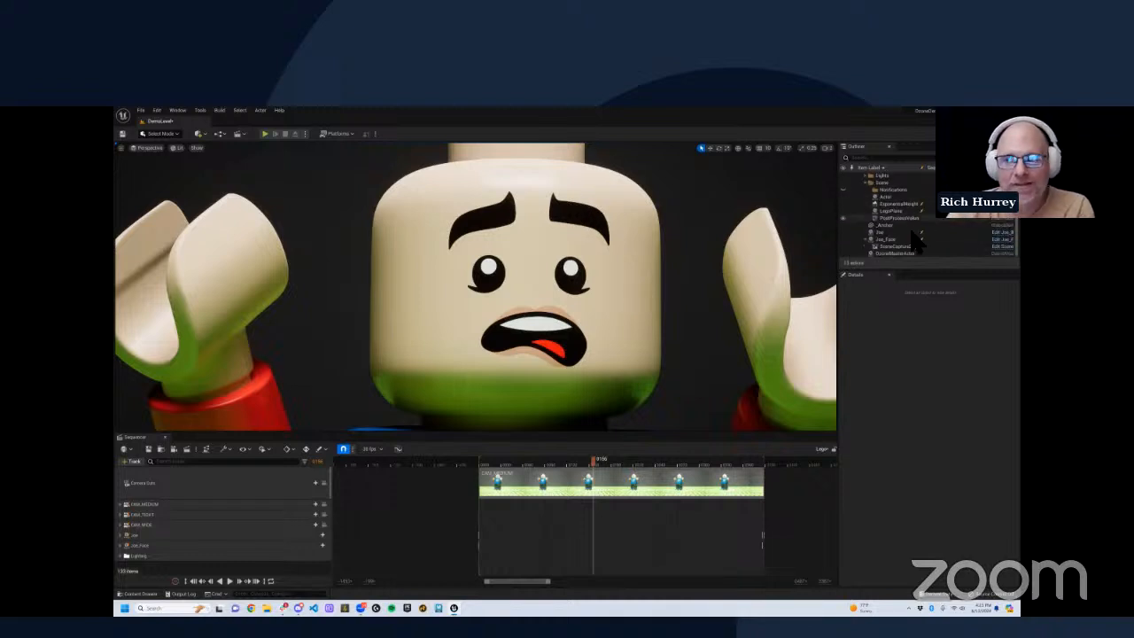
left_click(889, 240)
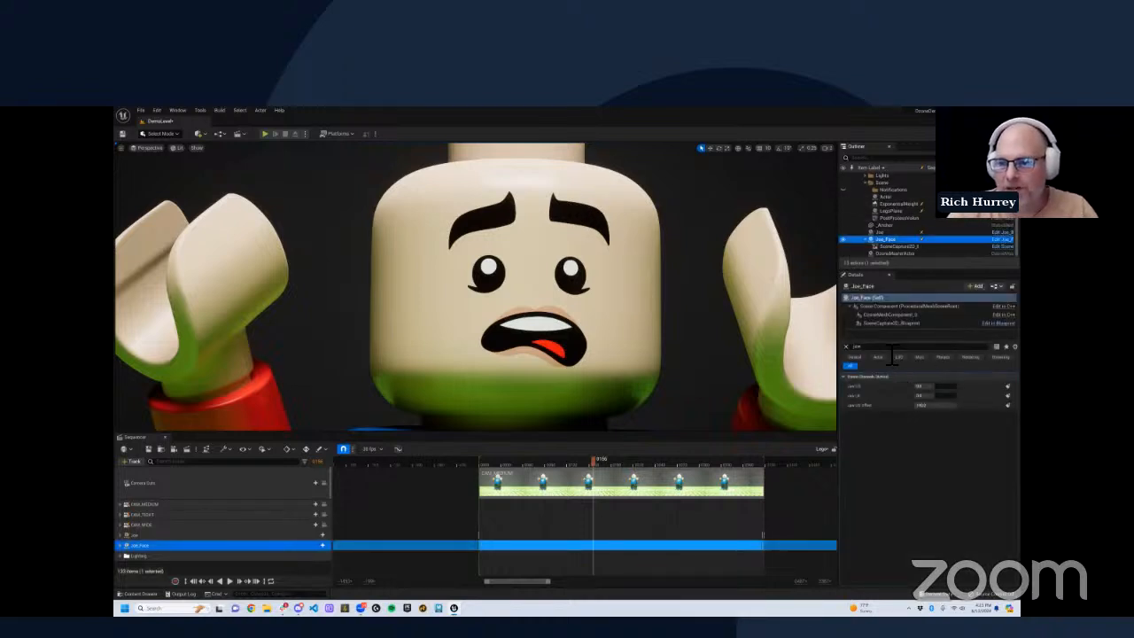
type("brows")
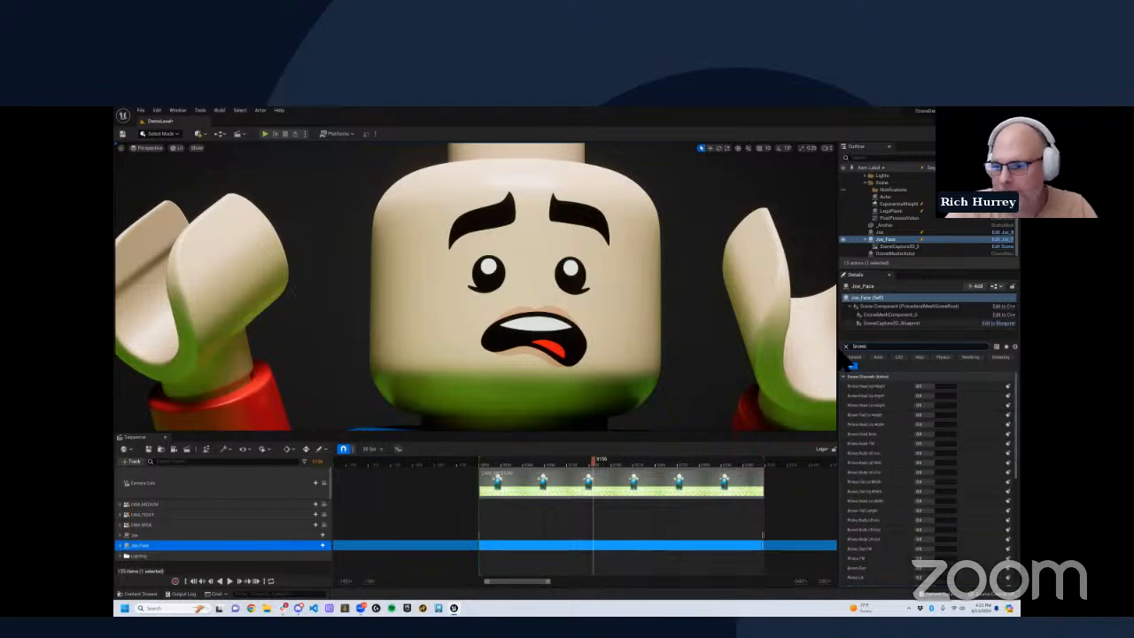
scroll(957, 444, "down", 2)
scroll(891, 522, "down", 3)
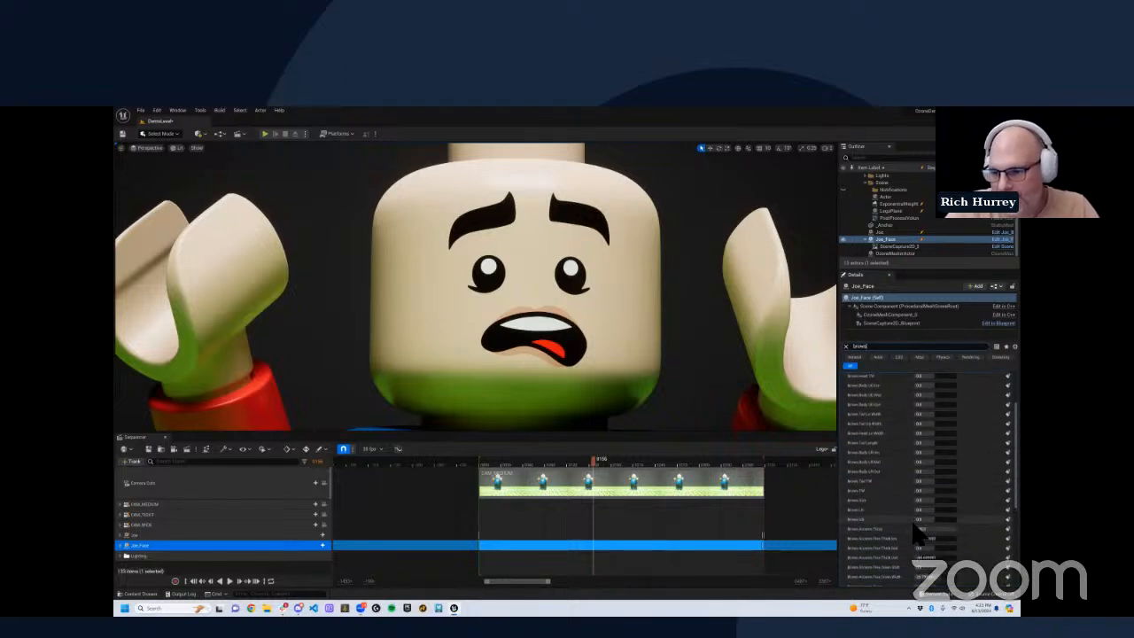
left_click_drag(945, 523, 941, 485)
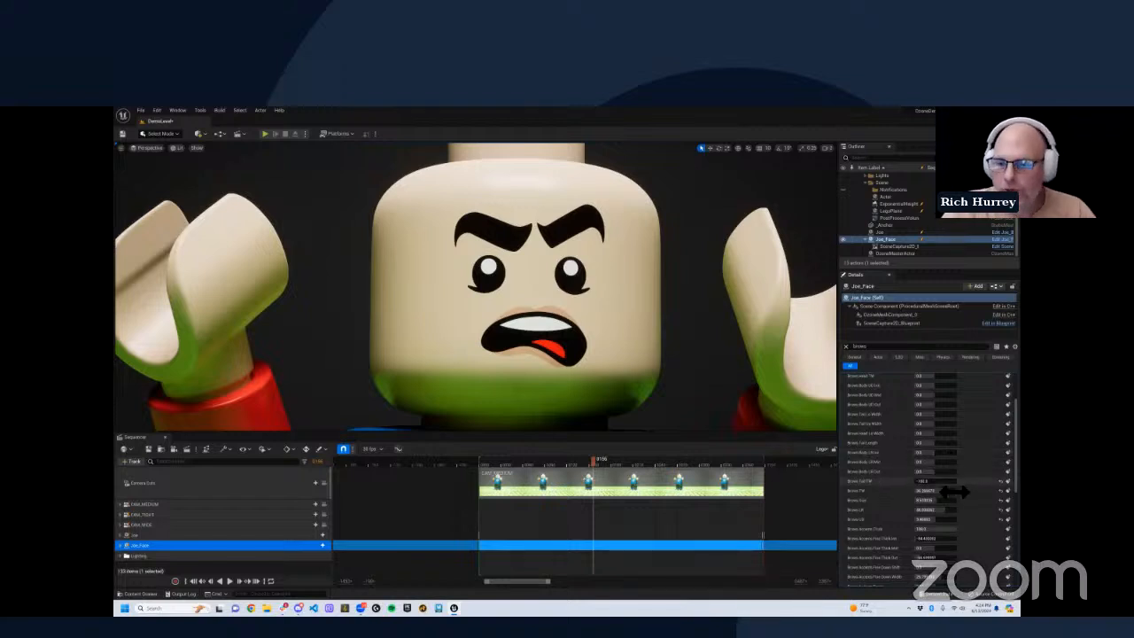
left_click_drag(939, 525, 948, 524)
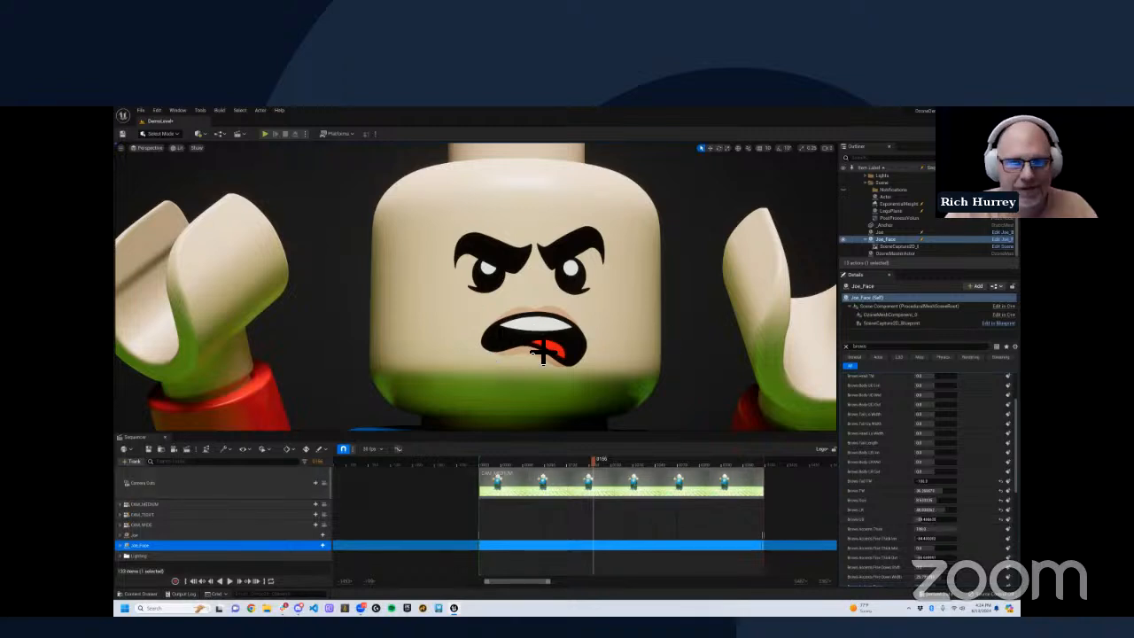
Step: Frame the face rig in wireframe at an angle and adjust a brow channel to deform the brow mesh
key("f")
key("alt+2")
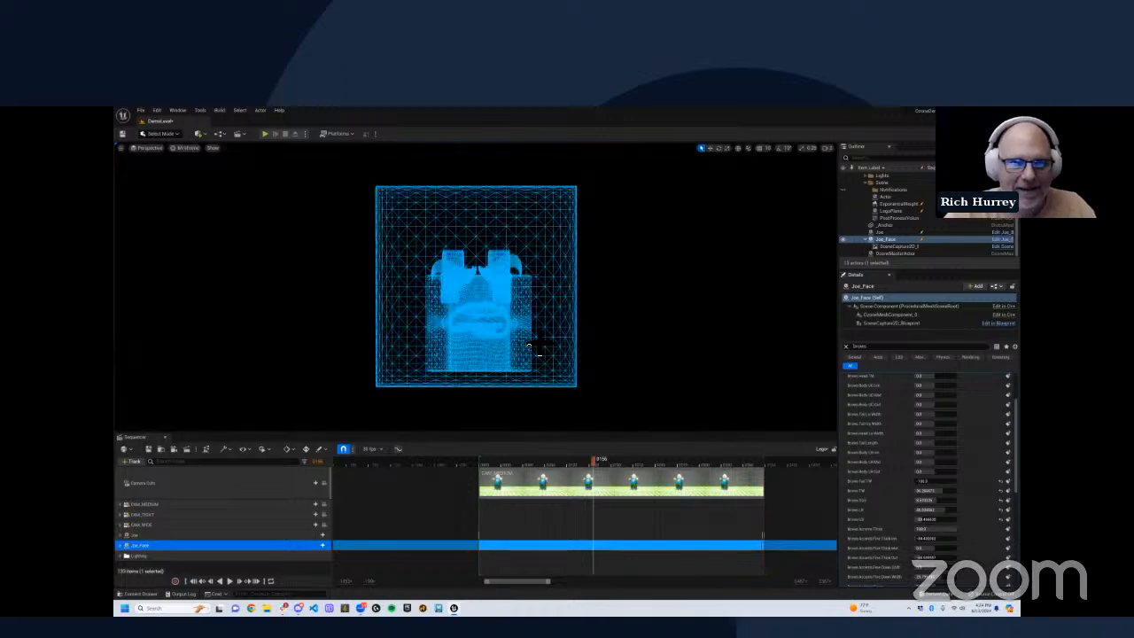
left_click_drag(551, 310, 546, 314, "alt")
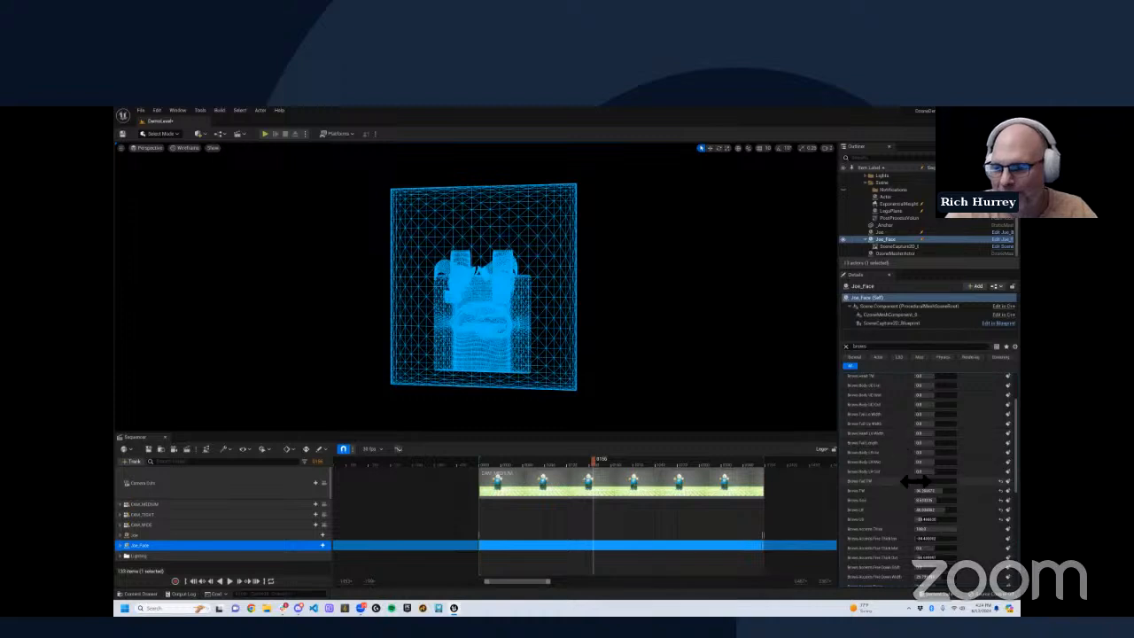
left_click_drag(941, 523, 930, 521)
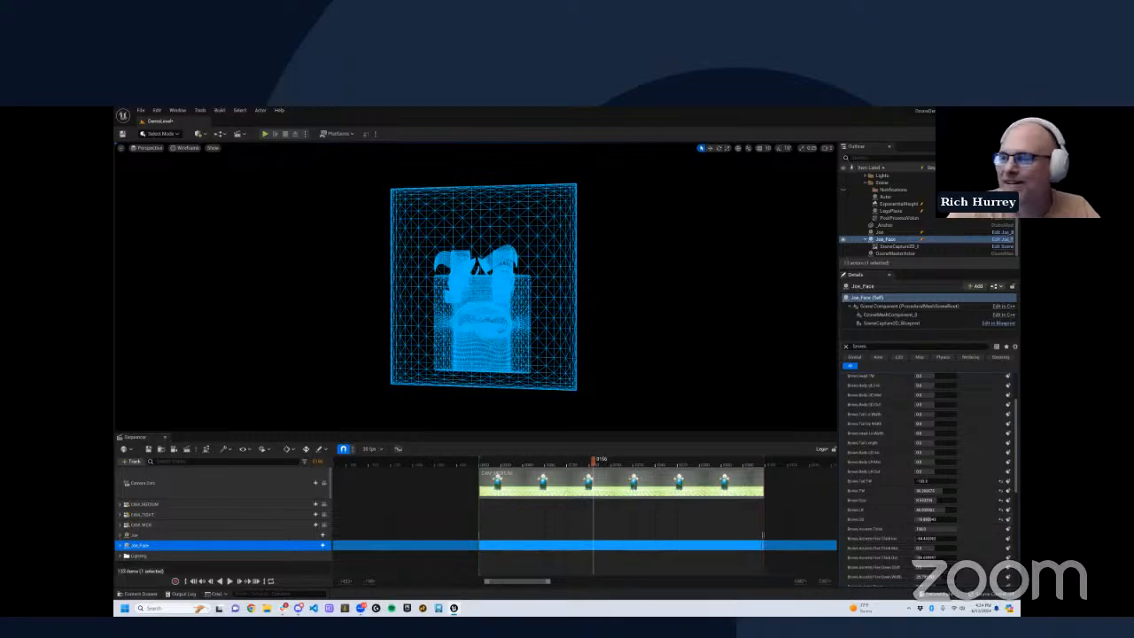
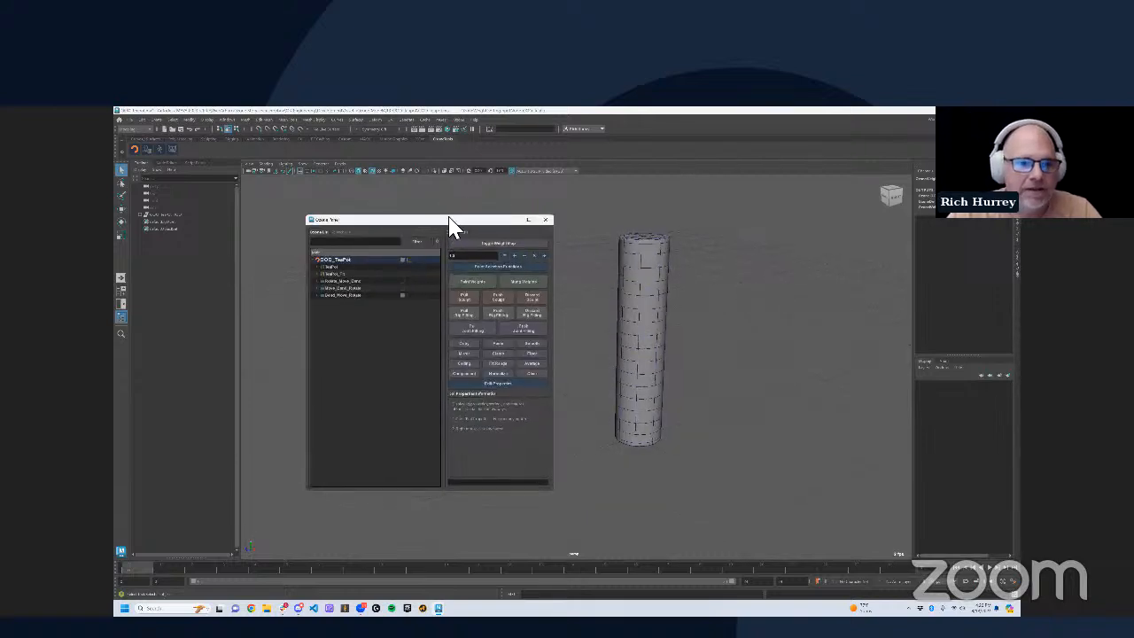
Step: Move the Ozone Panel clear of the cylinder and expand the Bend Move Rotate group and the TeaPot controls
left_click_drag(452, 226, 391, 214)
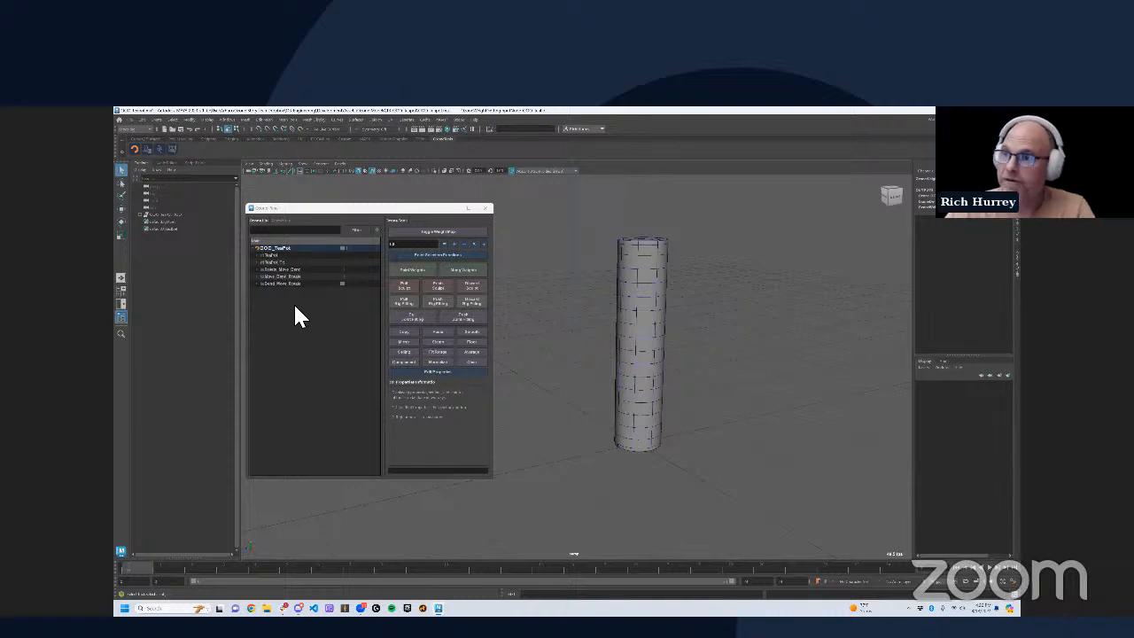
left_click(258, 283)
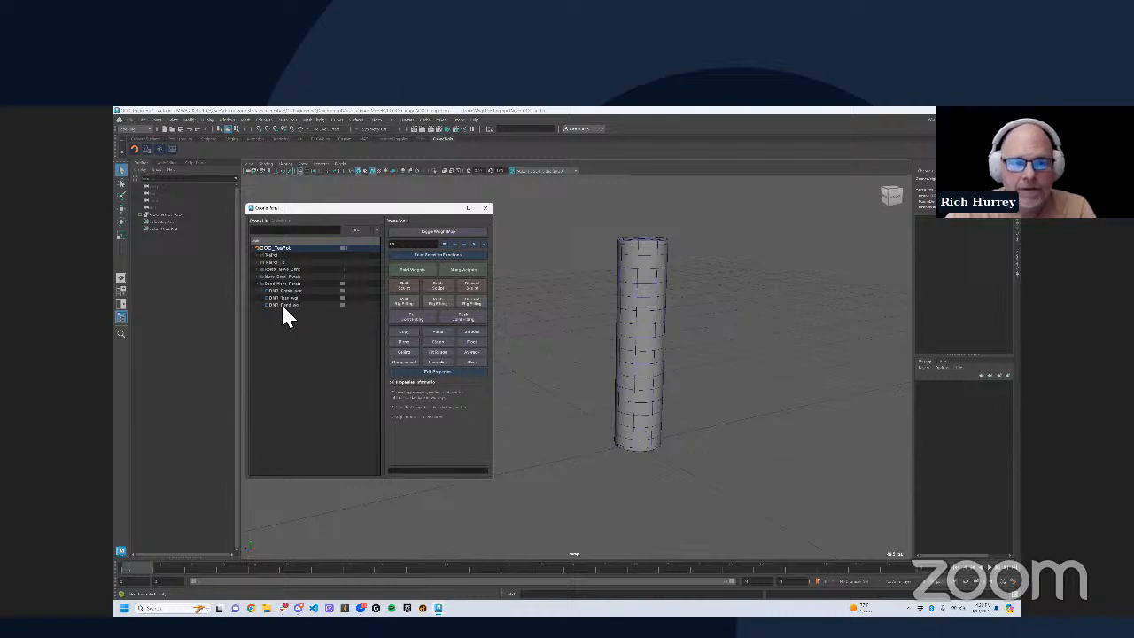
left_click(256, 254)
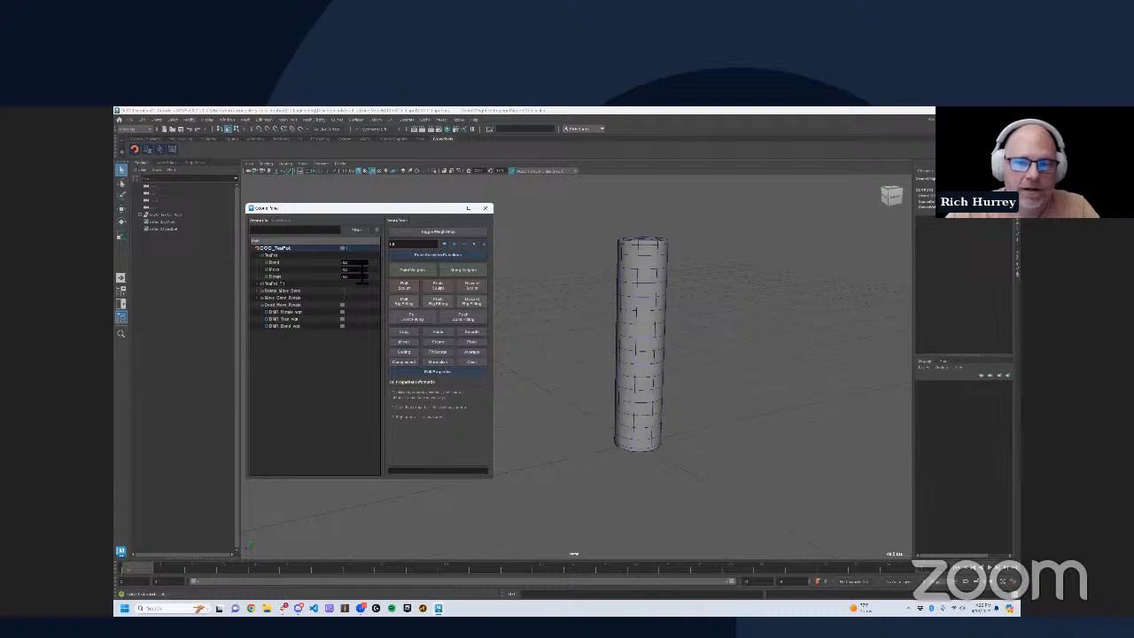
left_click_drag(611, 327, 655, 309, "alt")
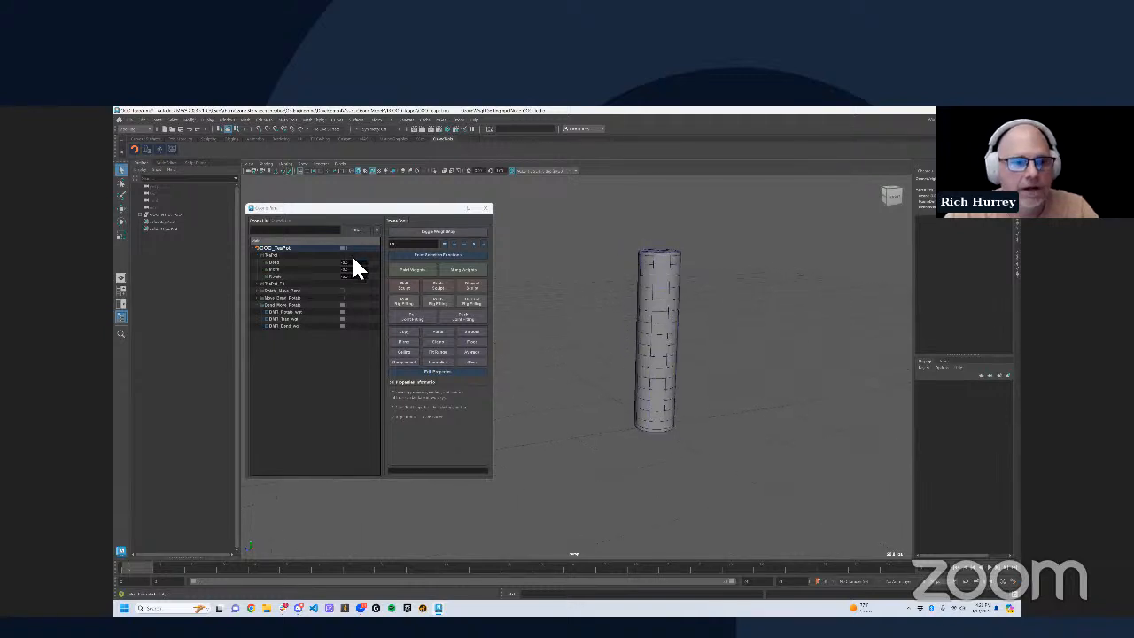
Step: Try the TeaPot Bend, Move and Rotate channels on the cylinder and reset all three
left_click_drag(355, 262, 369, 283)
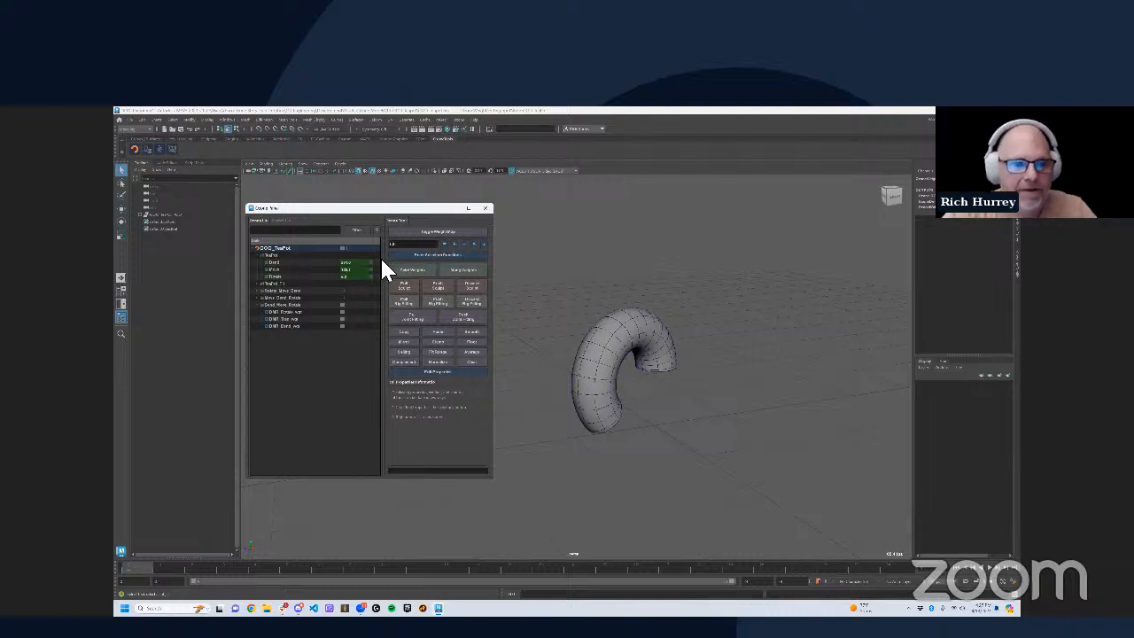
left_click(371, 262)
left_click(370, 268)
left_click(370, 276)
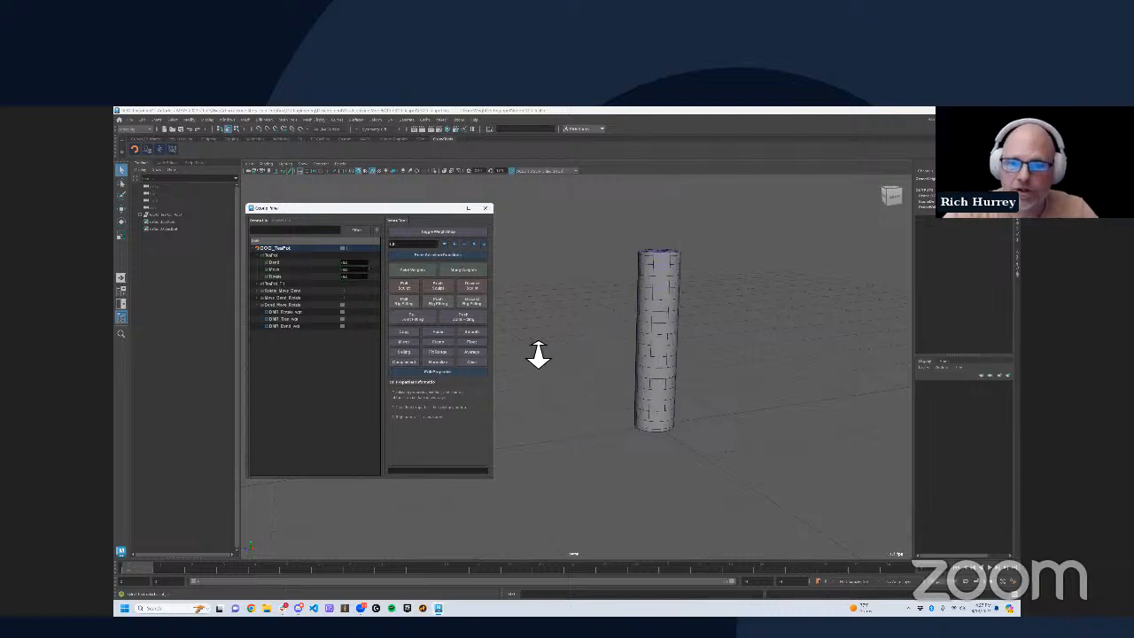
Step: Switch the cylinder's deformation order from Bend Move Rotate to Move Bend Rotate and expand that group's weights
right_click_drag(538, 356, 454, 376, "alt")
middle_click_drag(598, 354, 622, 348, "alt")
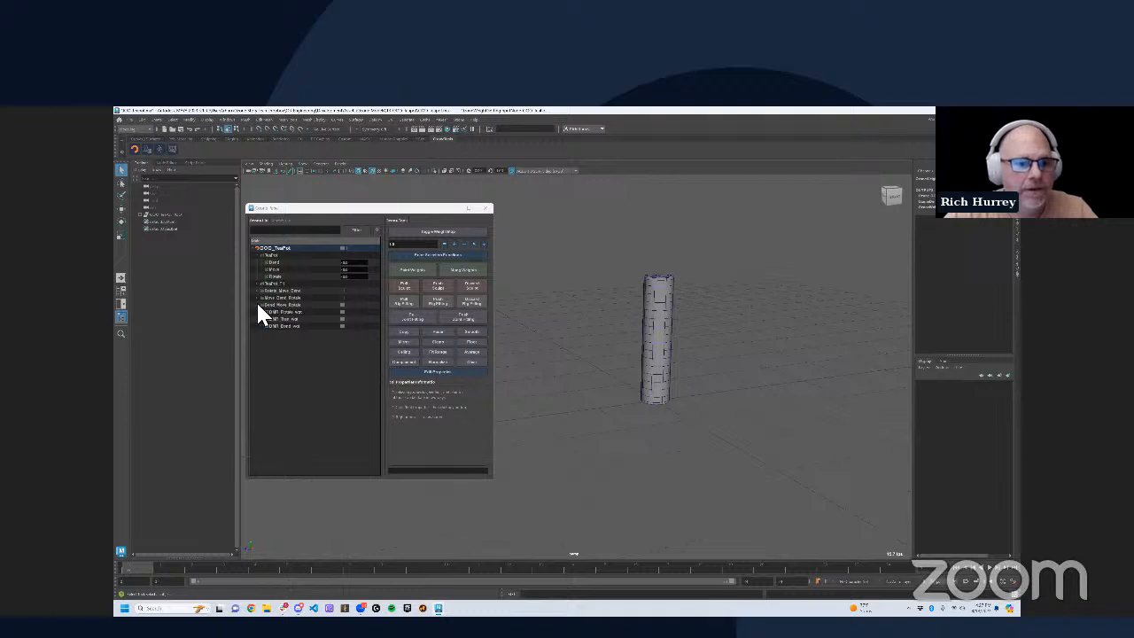
left_click(257, 305)
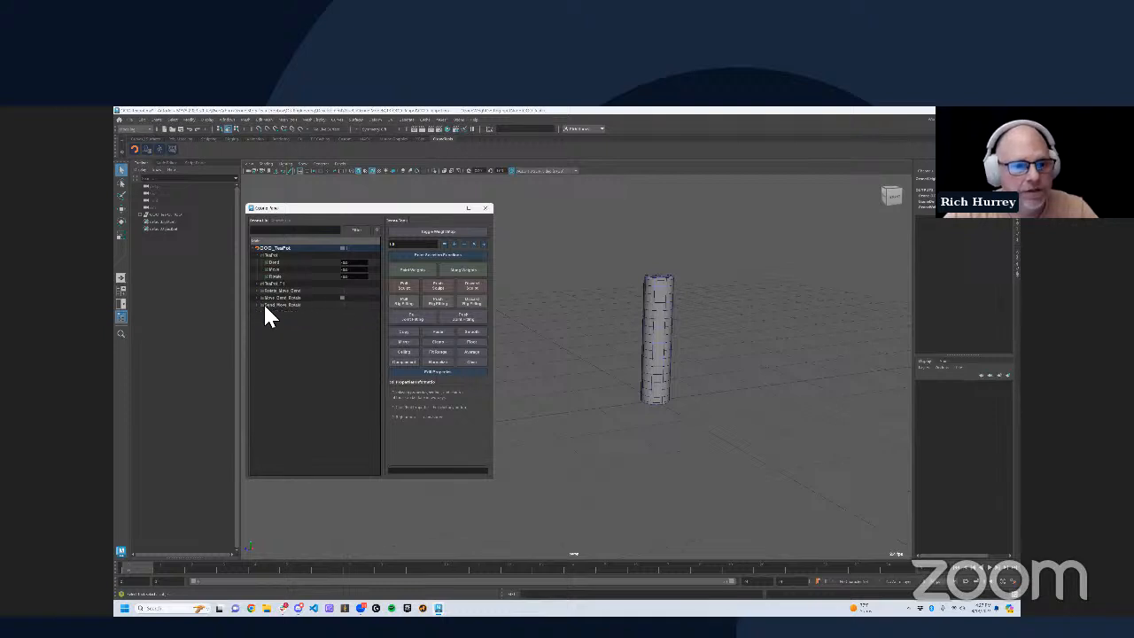
left_click(258, 298)
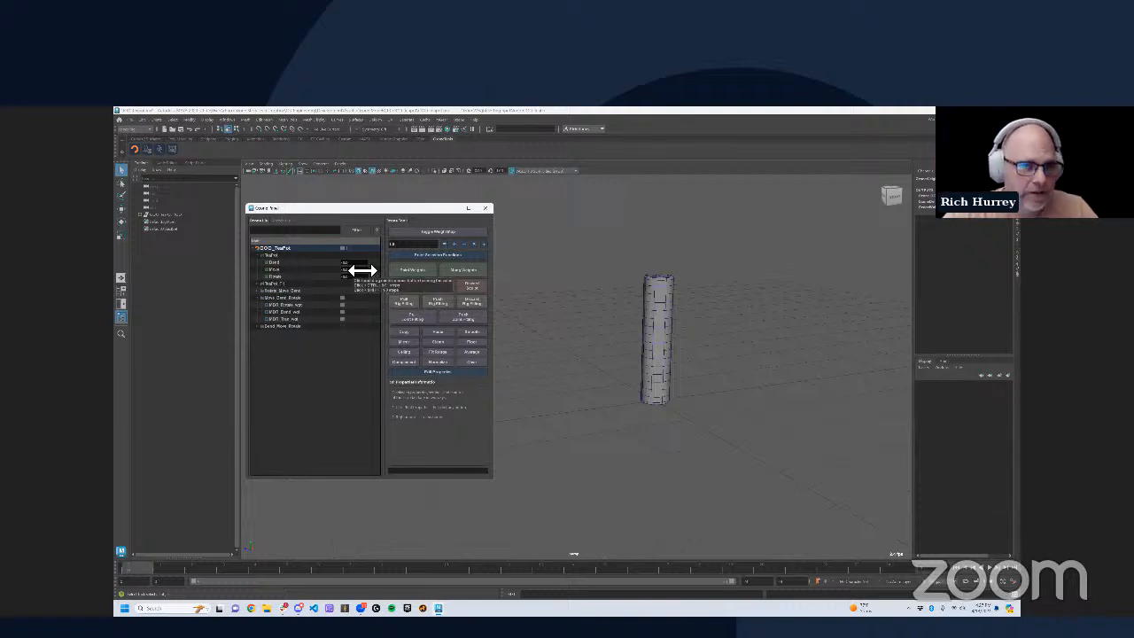
Step: Adjust the TeaPot Move and Bend channels to slide the cylinder through the bend and leave it curled into an arch
left_click_drag(362, 273, 823, 287)
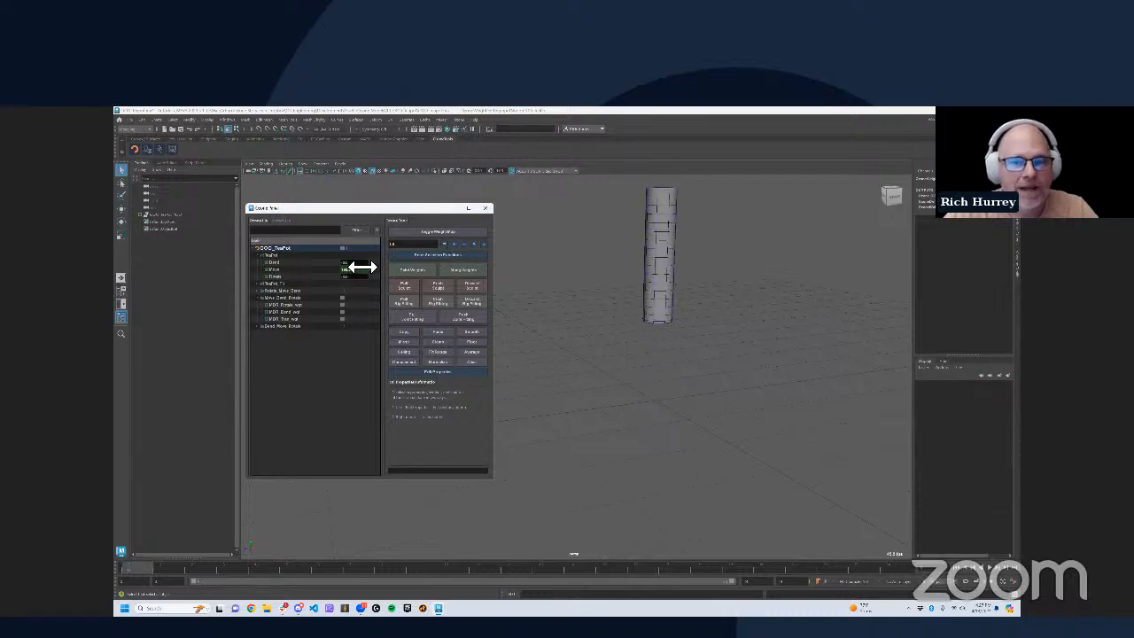
left_click_drag(362, 267, 678, 314)
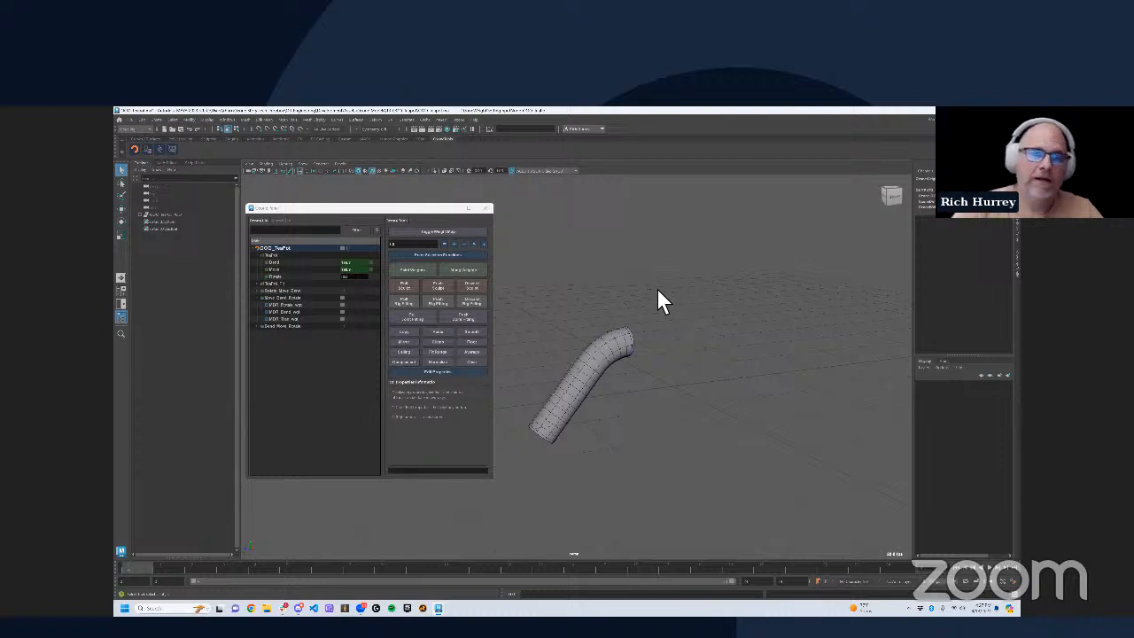
left_click_drag(357, 270, 391, 280)
left_click(370, 276)
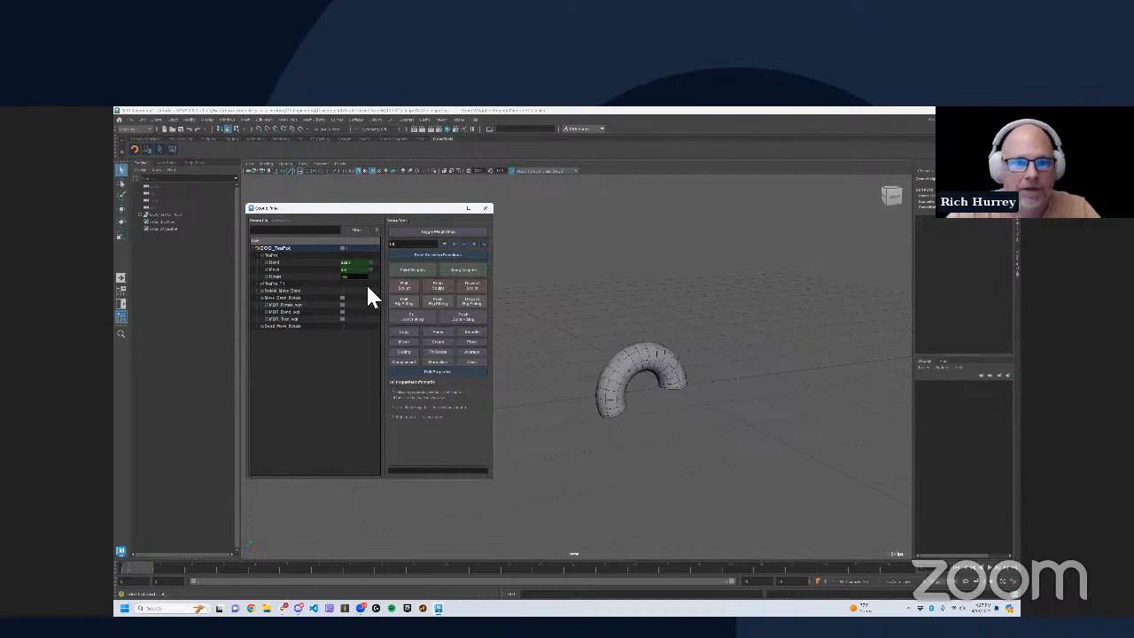
Step: Switch to the Rotate Move Bend order, expand its weights, and adjust the Rotate channel on the arched cylinder
left_click(258, 298)
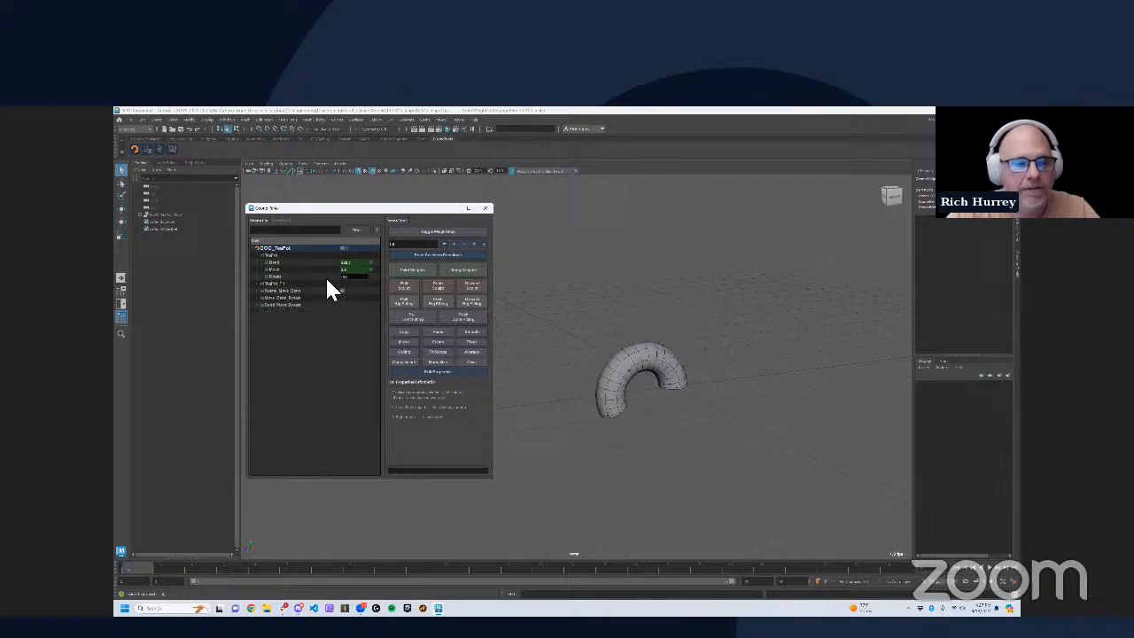
left_click(256, 290)
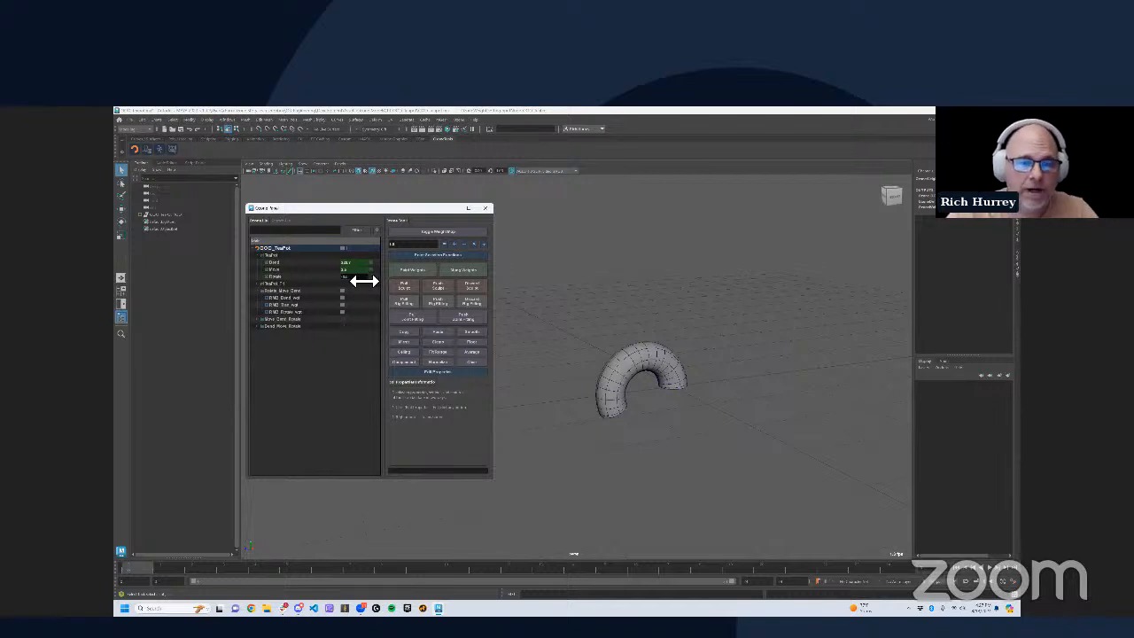
left_click_drag(362, 280, 415, 281)
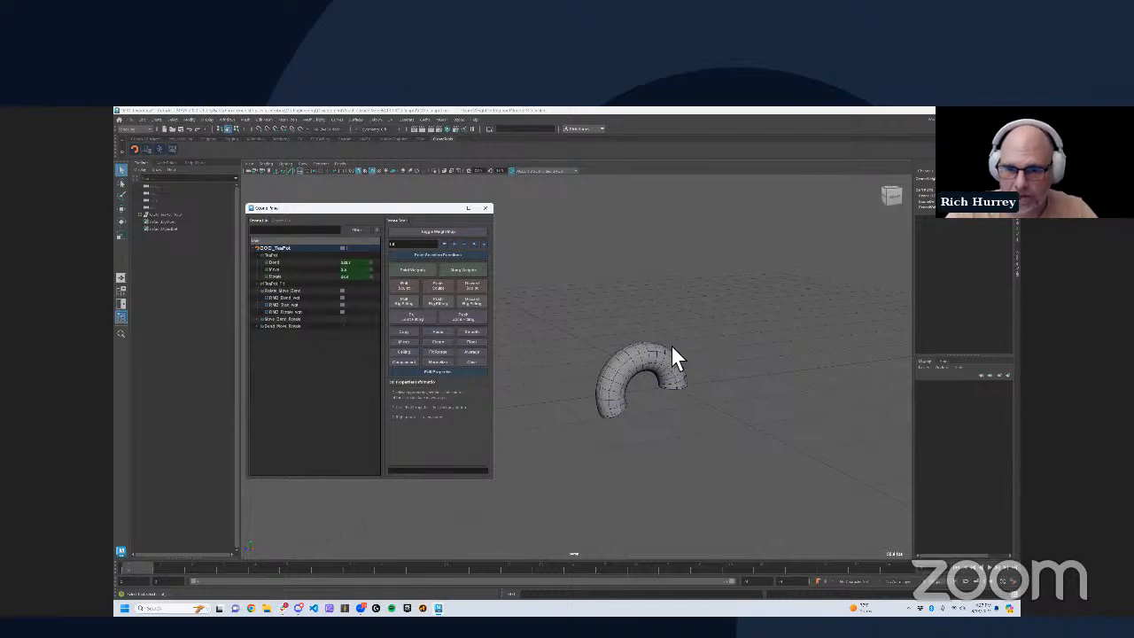
right_click_drag(673, 348, 811, 379, "alt")
middle_click_drag(754, 374, 722, 358, "alt")
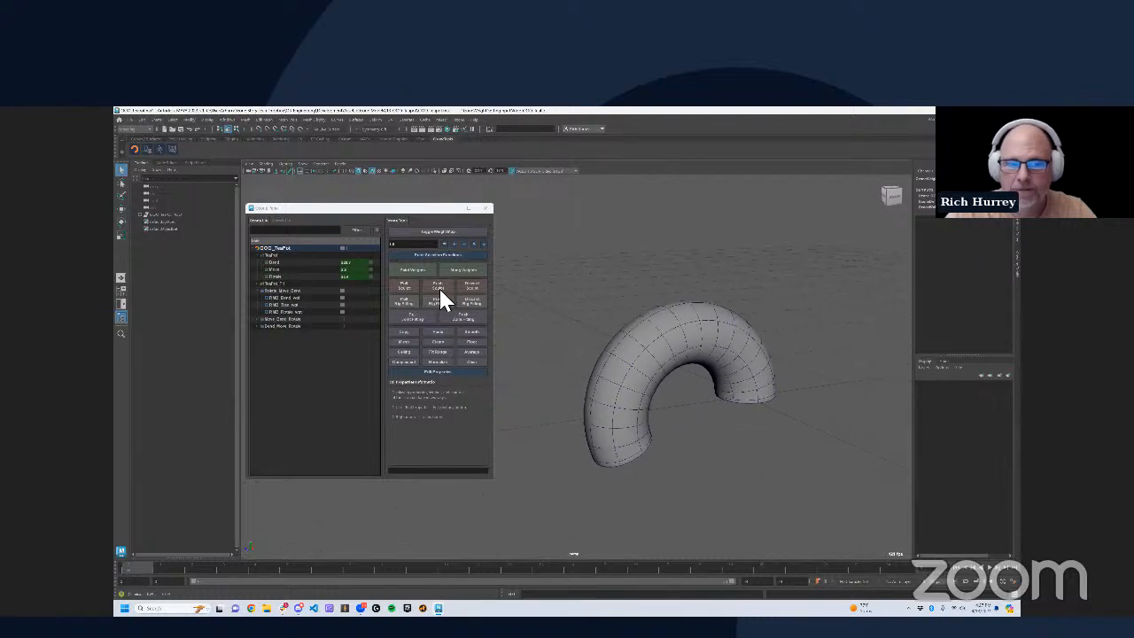
mouse_move(366, 281)
left_mouse_down()
mouse_move(405, 284)
mouse_move(367, 285)
left_mouse_up()
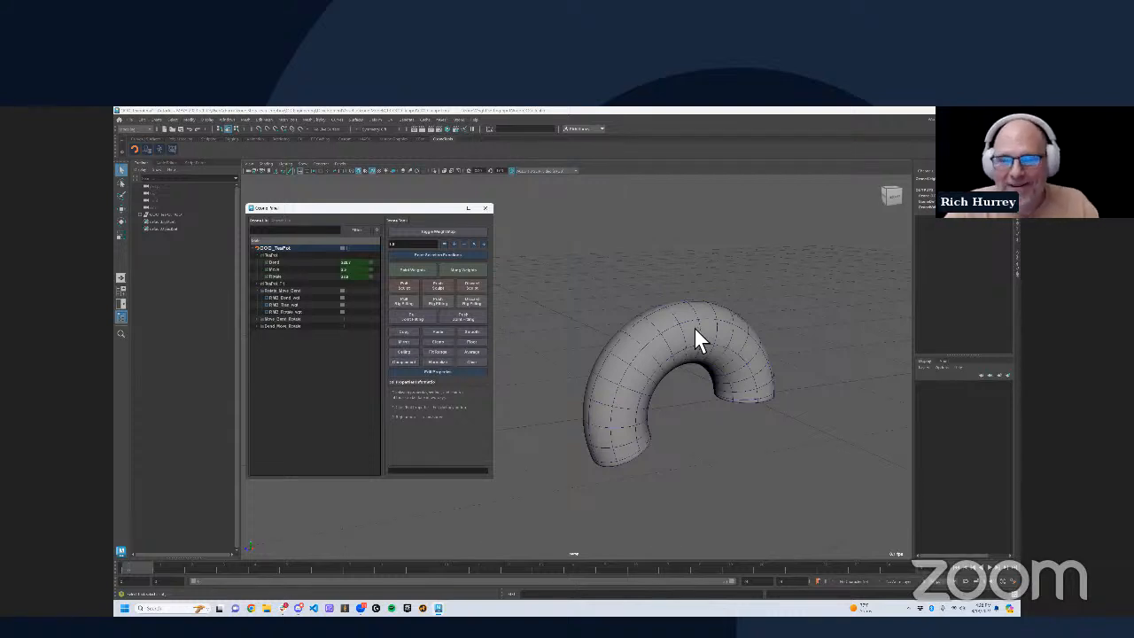
Step: Close the cylinder's Ozone Panel and switch to the Maya scene with the female character, keeping its Ozone Panel beside the head
left_click_drag(696, 330, 699, 288, "alt")
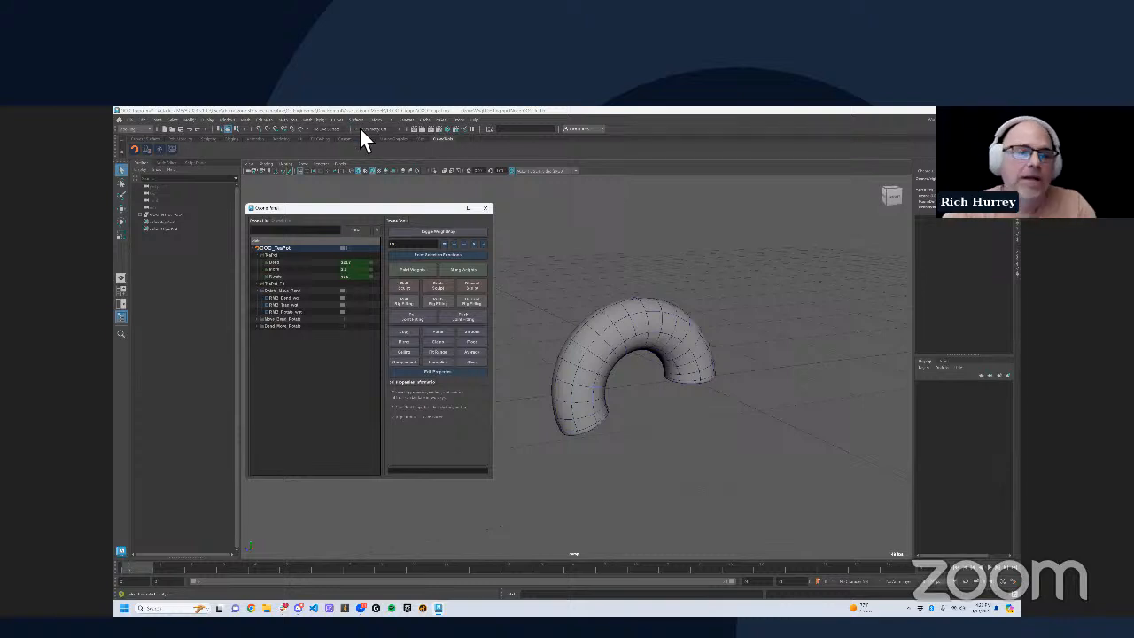
left_click(487, 210)
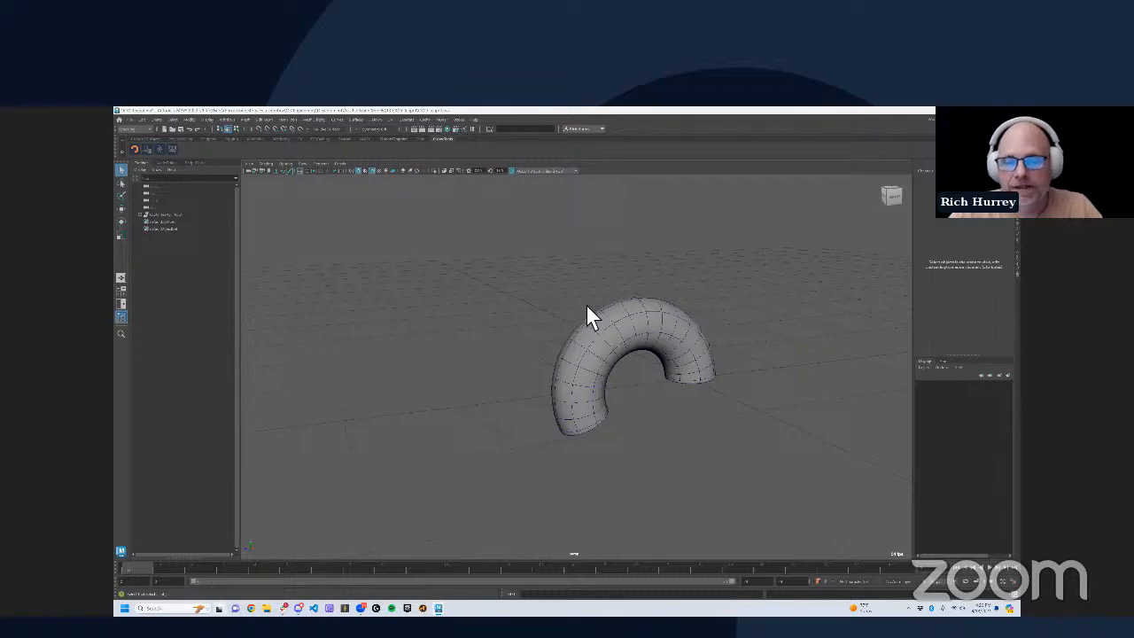
key("super+Tab")
left_click(570, 335)
left_click_drag(712, 261, 944, 413, "alt")
left_click_drag(709, 336, 736, 350, "alt")
left_click_drag(338, 188, 317, 191)
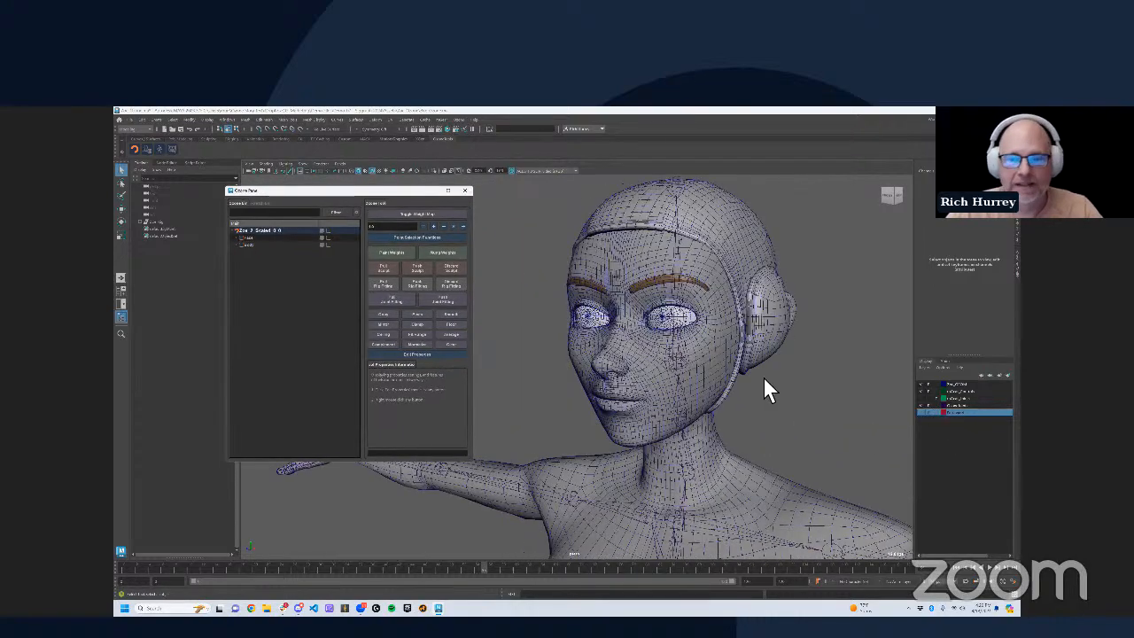
Step: Filter the character's Ozone rig for "jaw w" and display the first jaw weight map on the head for inspection
mouse_move(724, 356)
left_mouse_down("alt")
mouse_move(688, 346)
mouse_move(719, 347)
left_mouse_up("alt")
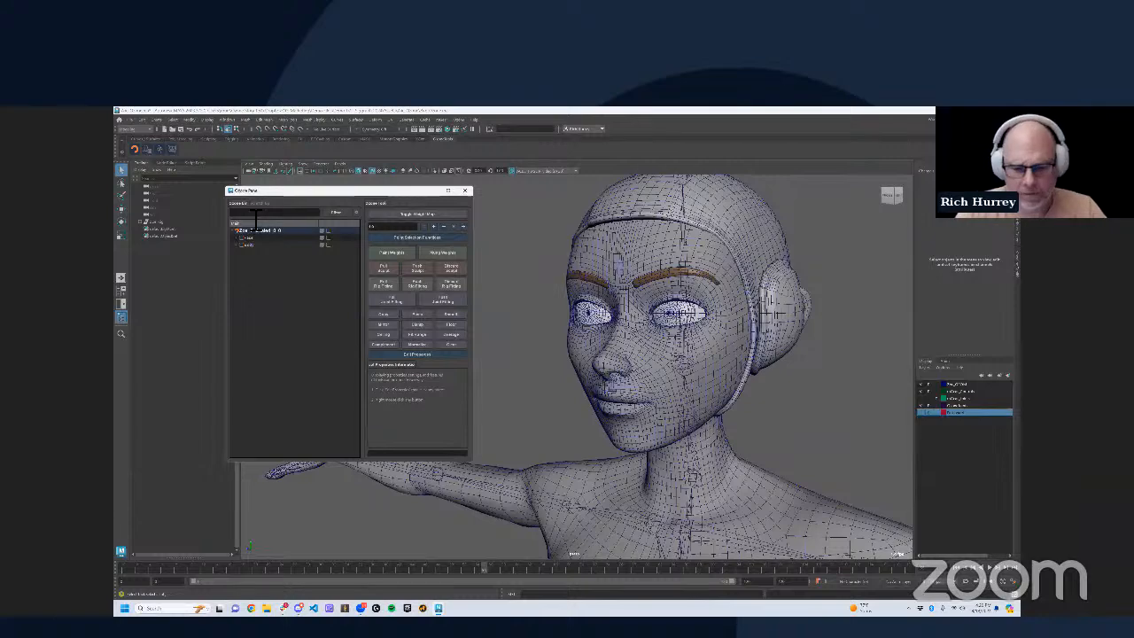
type("jaw w")
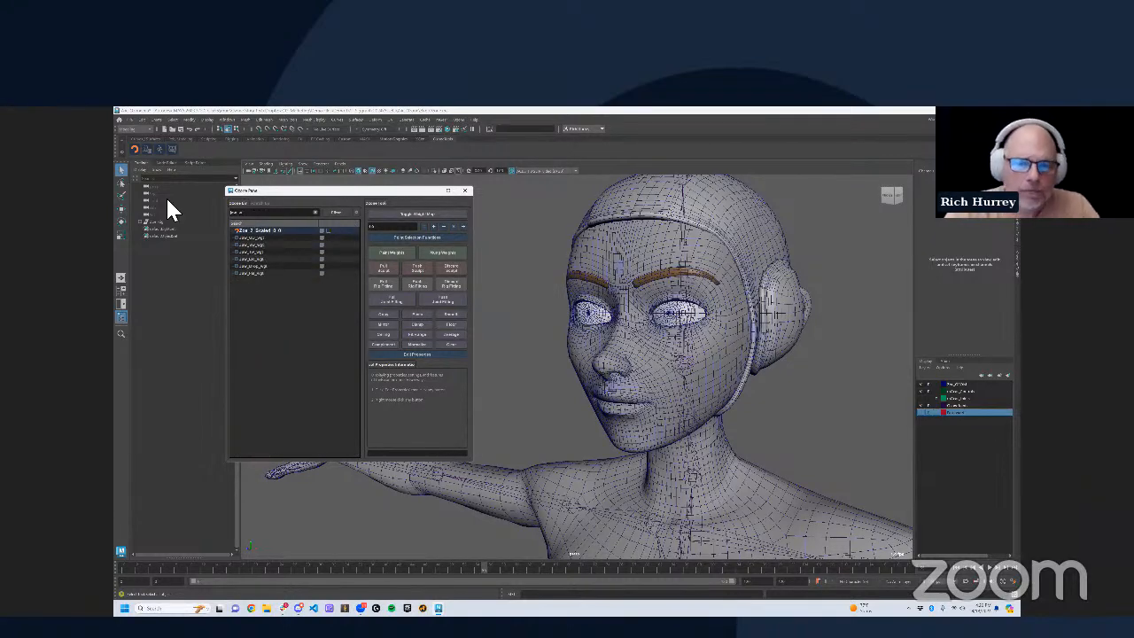
left_click_drag(649, 343, 928, 413, "alt")
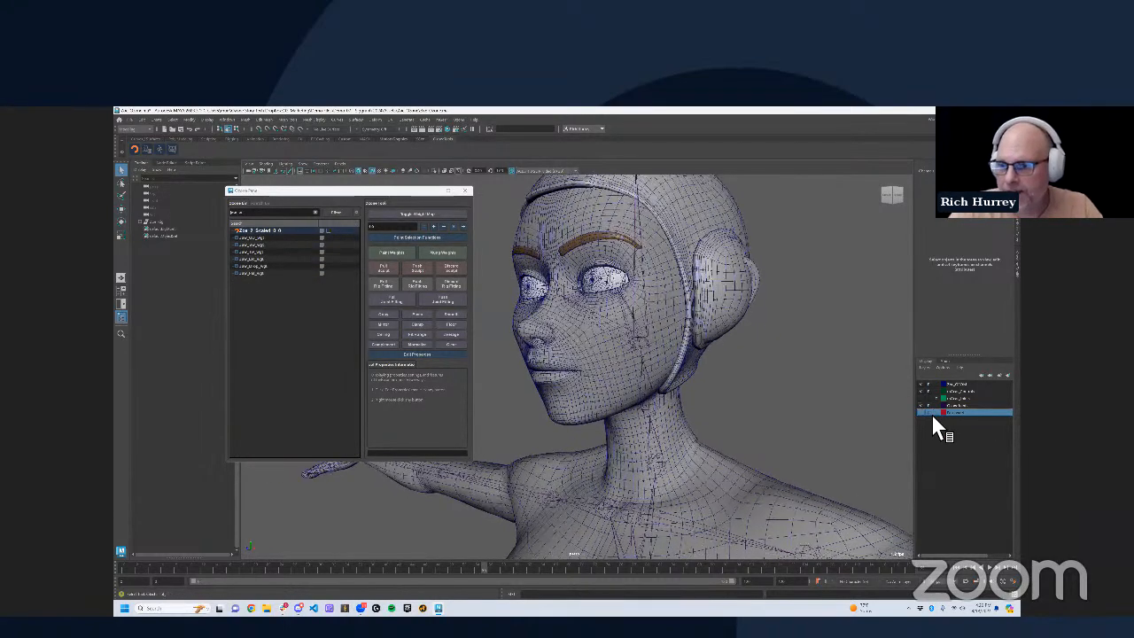
left_click_drag(662, 348, 678, 350, "alt")
right_click_drag(678, 350, 735, 357, "alt")
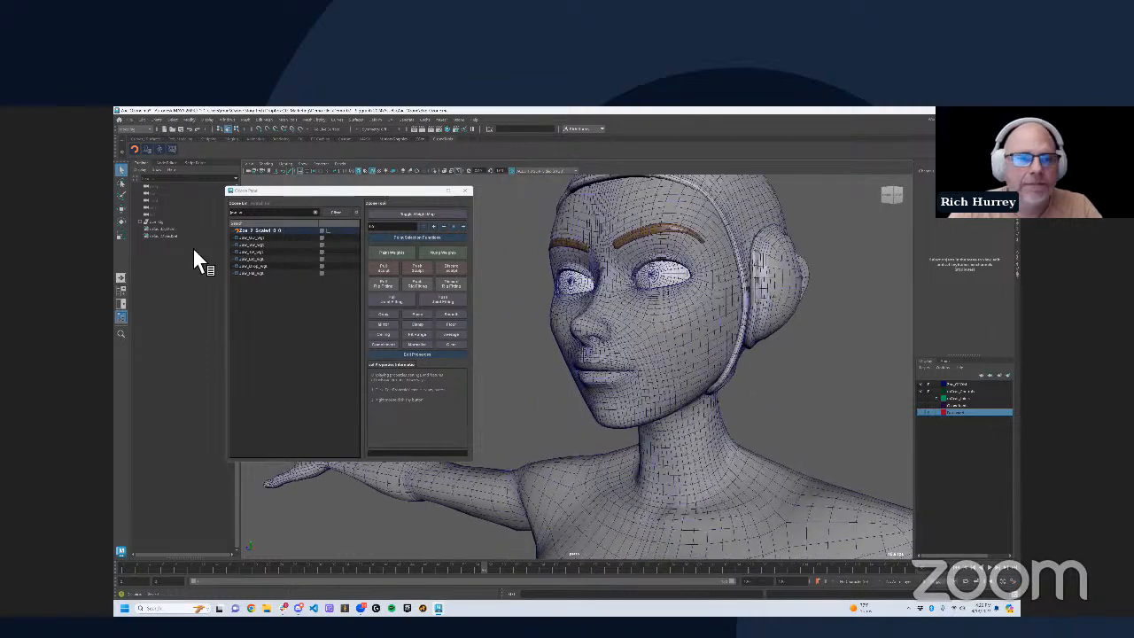
left_click_drag(651, 328, 673, 321, "alt")
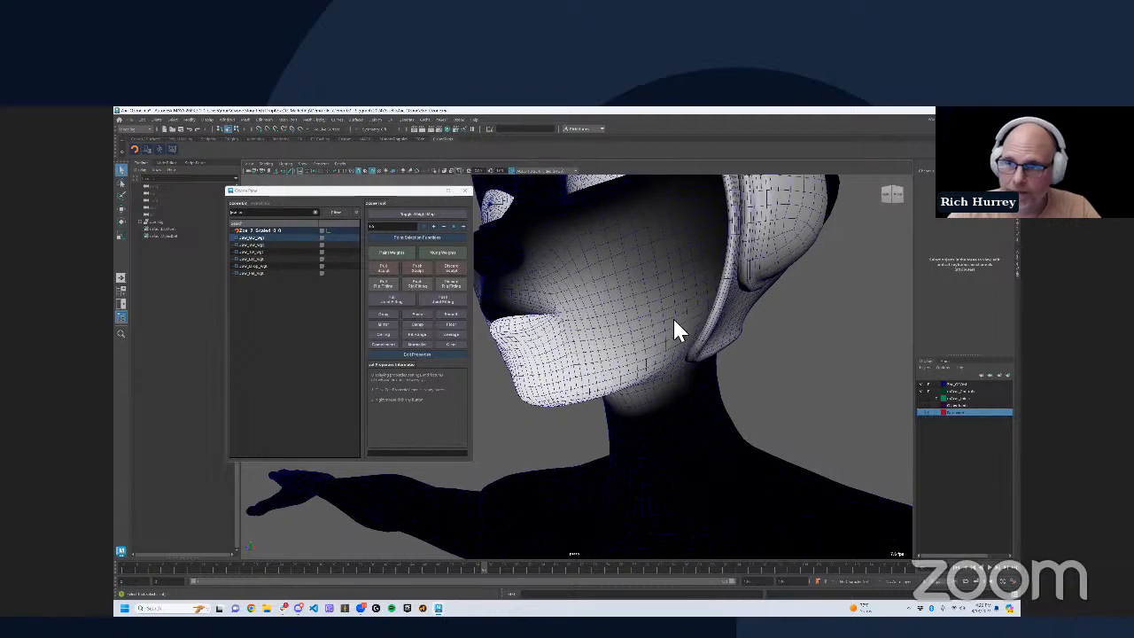
Step: Step through the remaining jaw weight maps in the filtered list and inspect the last one on the head
left_click(251, 245)
left_click(255, 252)
left_click(256, 260)
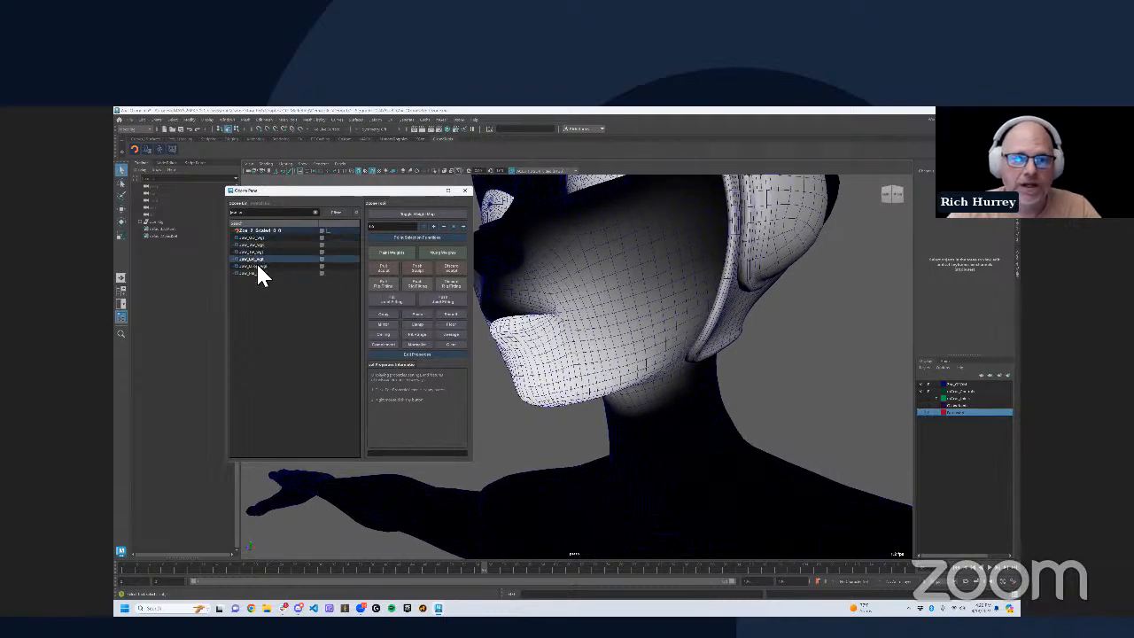
left_click(254, 267)
left_click(256, 273)
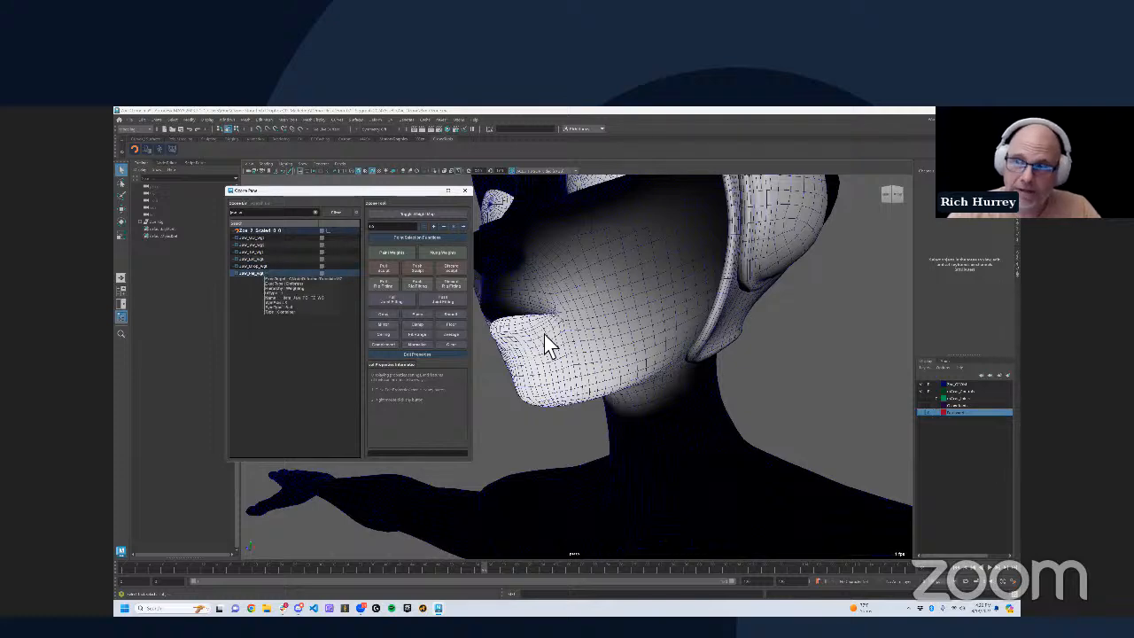
left_click_drag(641, 324, 659, 320, "alt")
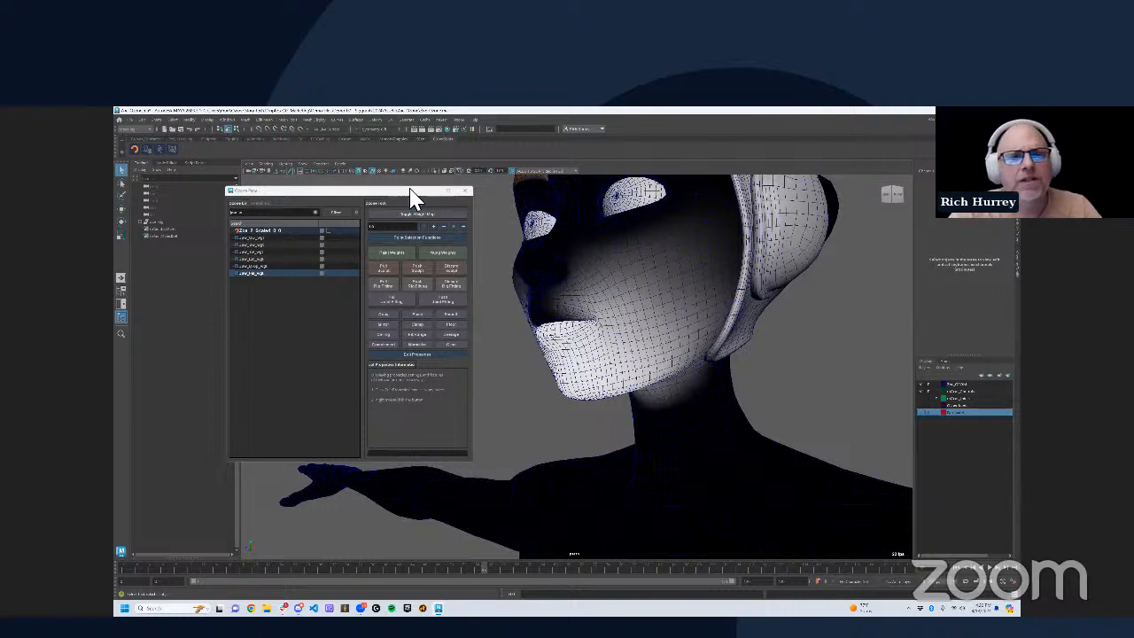
Step: Reposition the Ozone Panel slightly, turn off the weight map display, and select the first jaw weight entry
left_click_drag(411, 190, 419, 196)
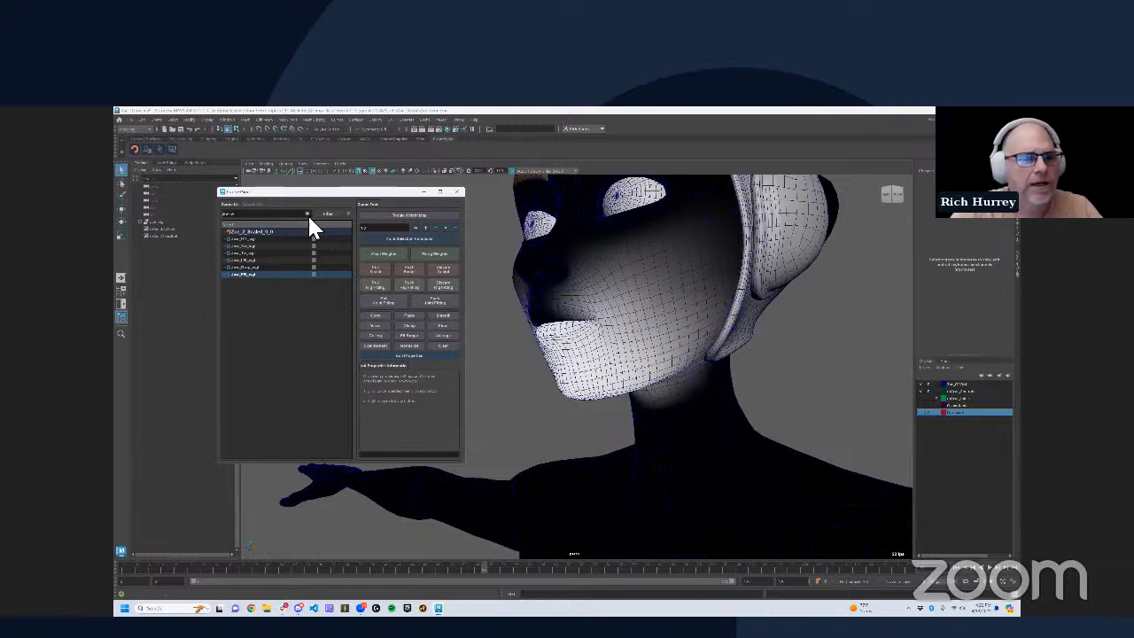
left_click(401, 216)
left_click_drag(605, 324, 595, 316, "alt")
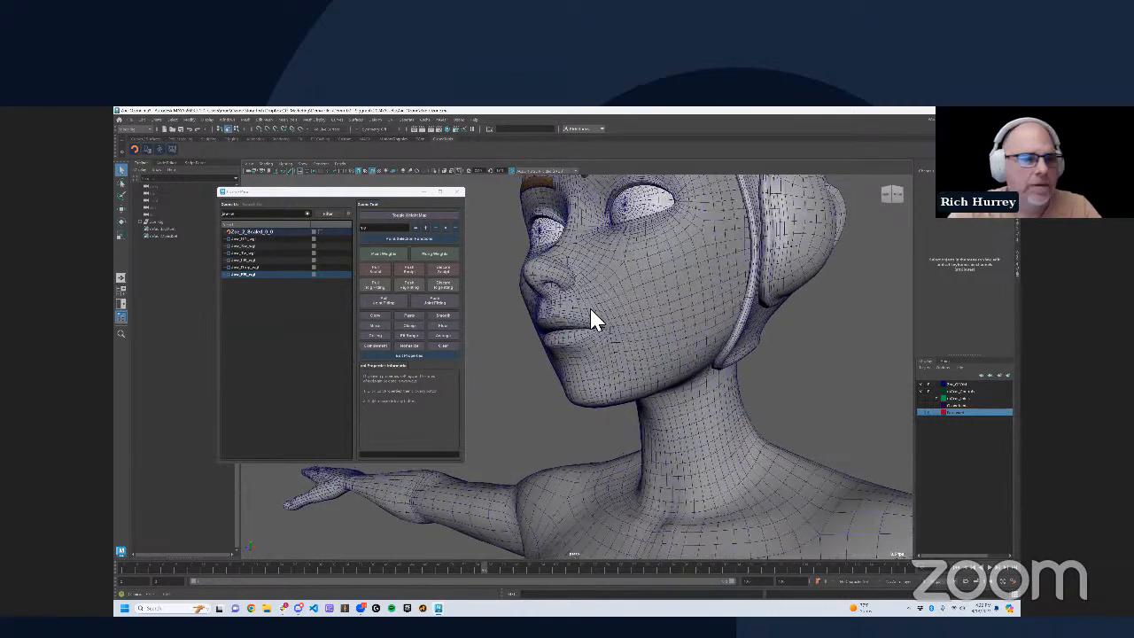
left_click(250, 239)
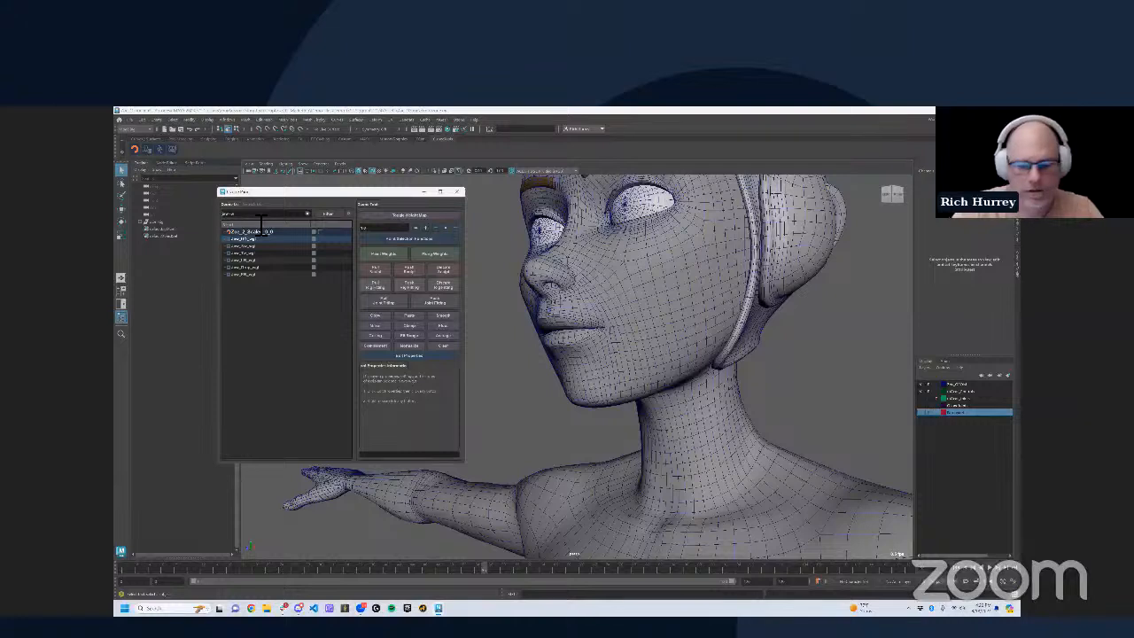
Step: Broaden the jaw filter to include the jaw channels, then adjust the first channel to open the character's mouth
key("BackSpace")
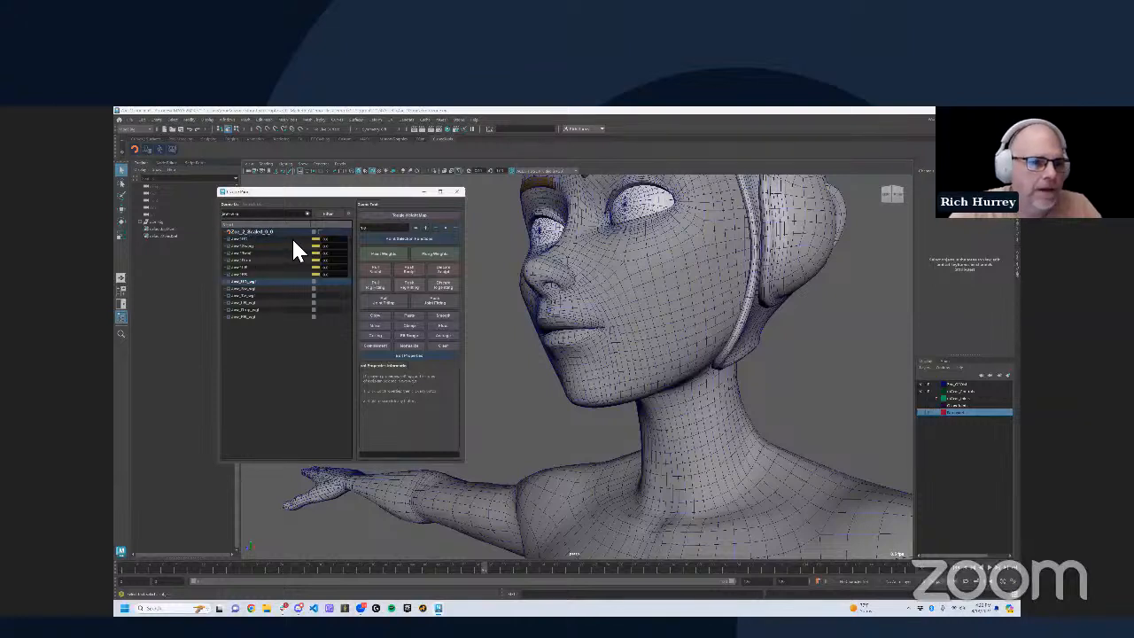
left_click(291, 237)
right_click(294, 235)
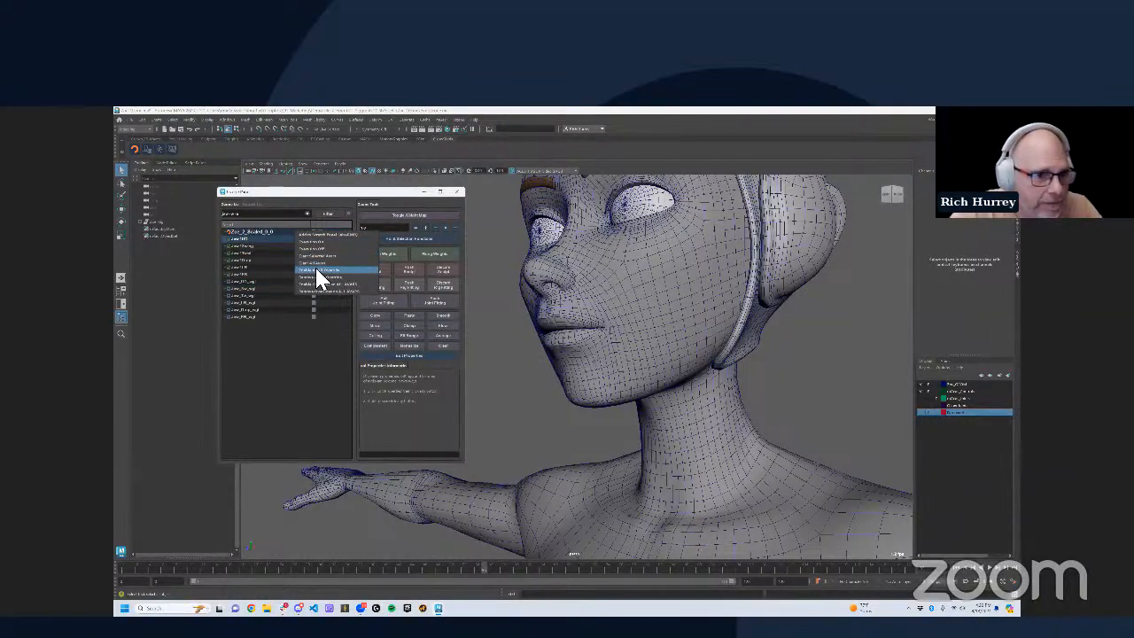
left_click(319, 278)
left_click_drag(333, 254, 359, 254)
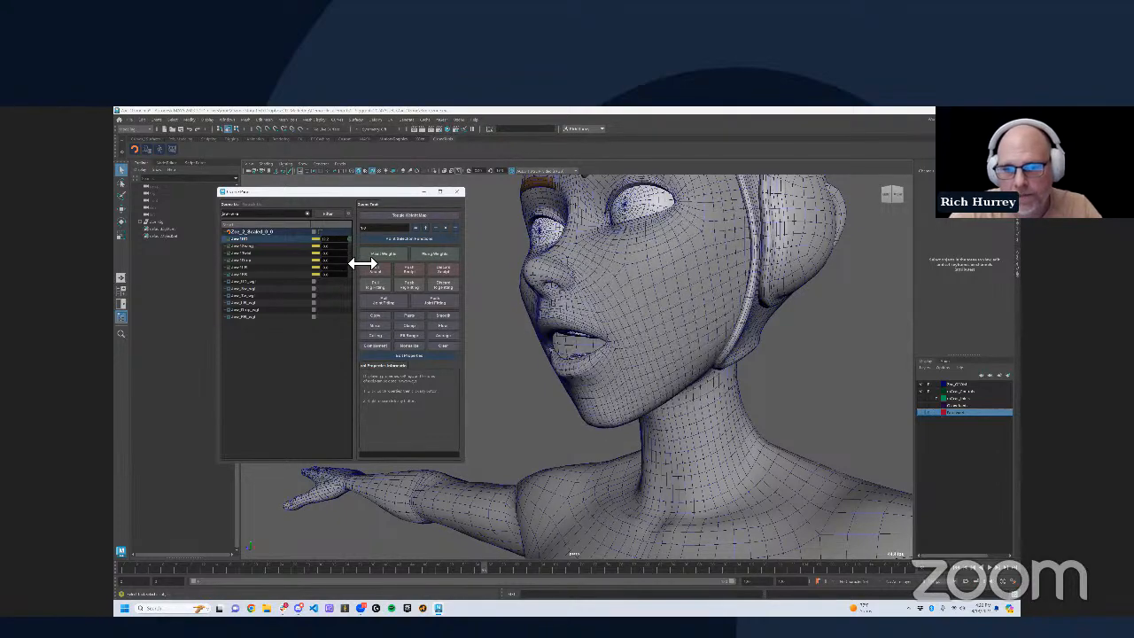
Step: Apply the channel option to the last jaw channel and adjust its value on the open mouth
left_click(304, 274)
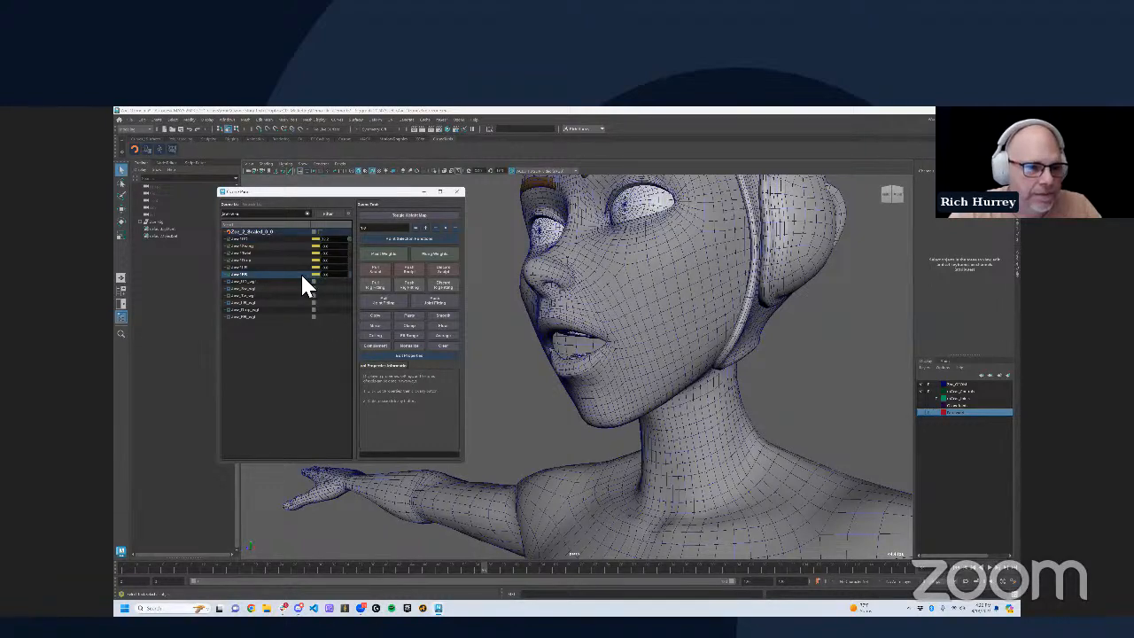
right_click(303, 275)
left_click(328, 314)
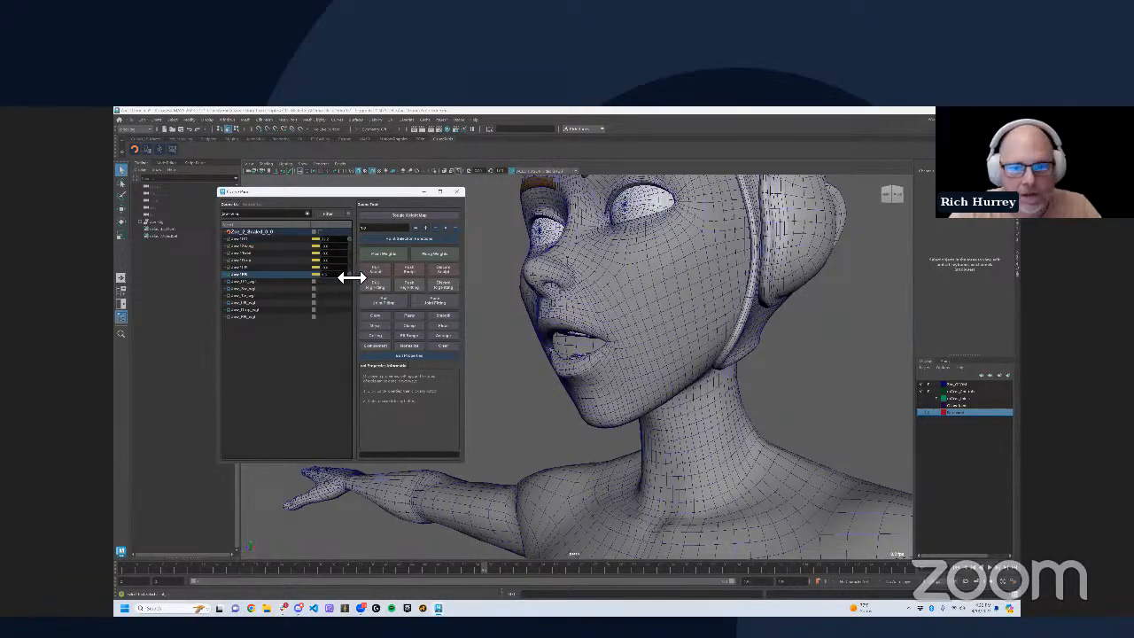
left_click(337, 268)
left_click_drag(343, 275, 316, 303)
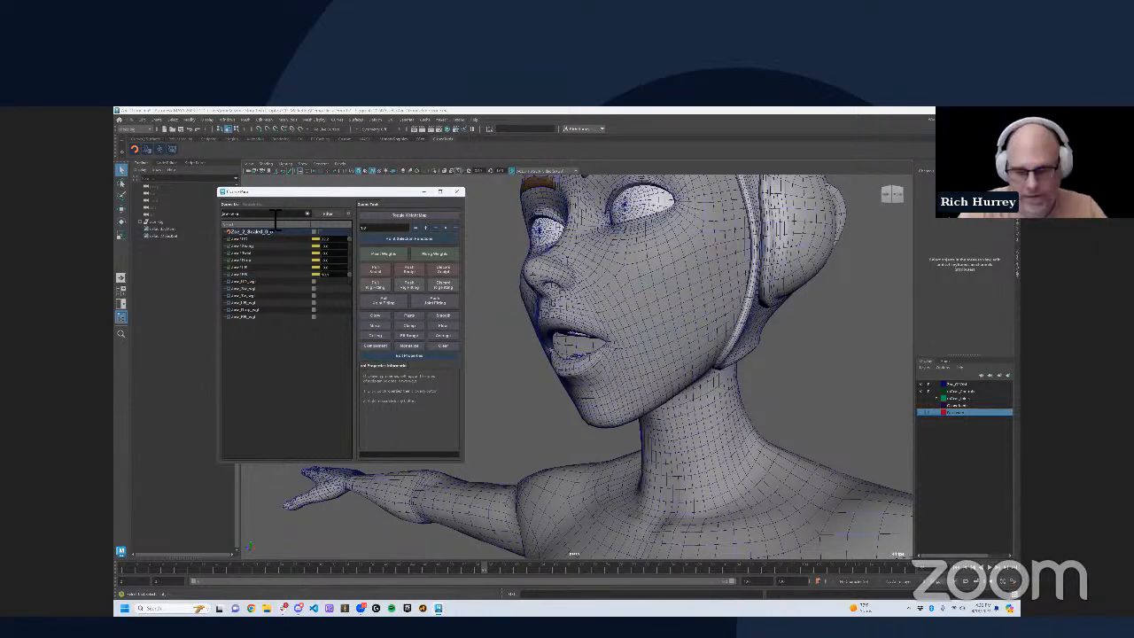
Step: Extend the filter with "nd" to list the related jaw bend entries and adjust the last one's value
type("nd")
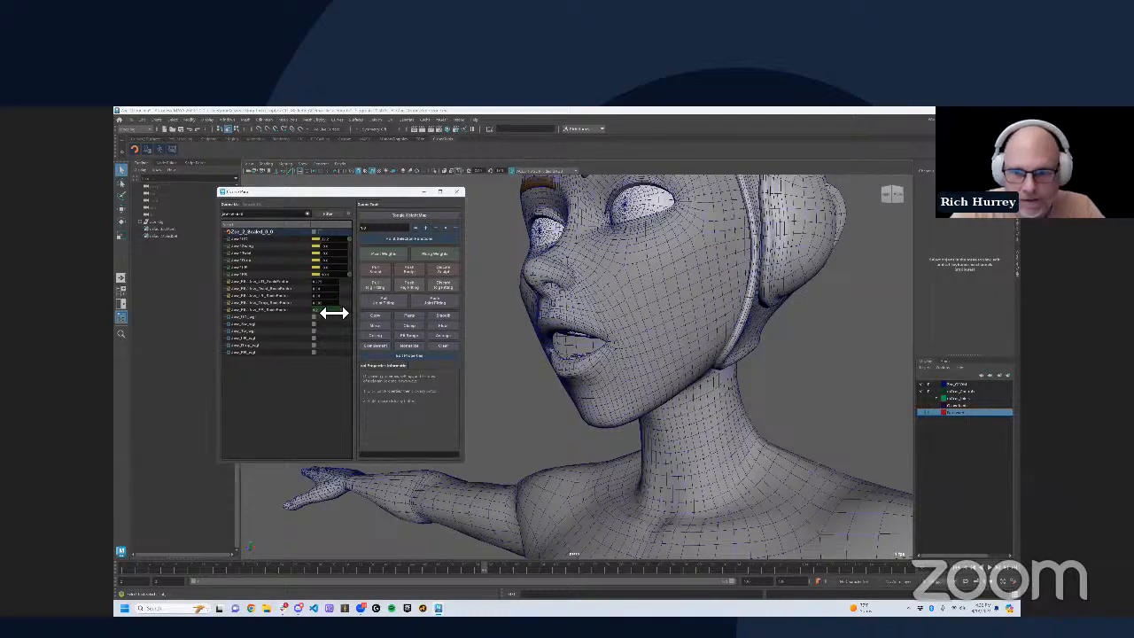
left_click_drag(331, 313, 333, 288)
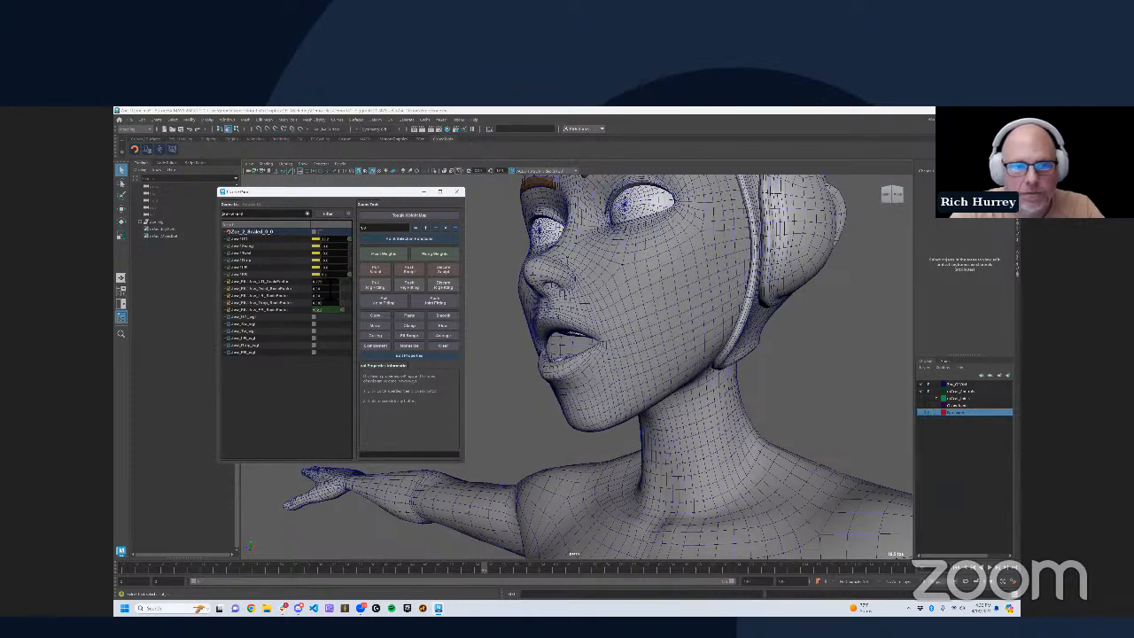
Step: Display the last jaw weight map on the open-mouthed head and select the character's head and body mesh
left_click(269, 319)
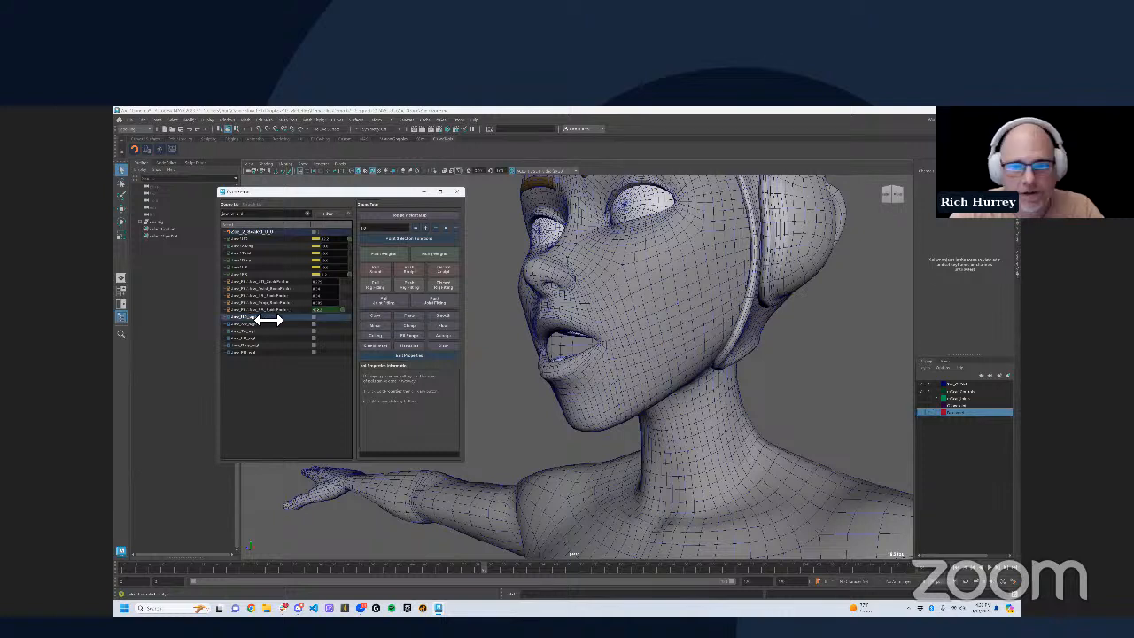
left_click(398, 216)
left_click(248, 353)
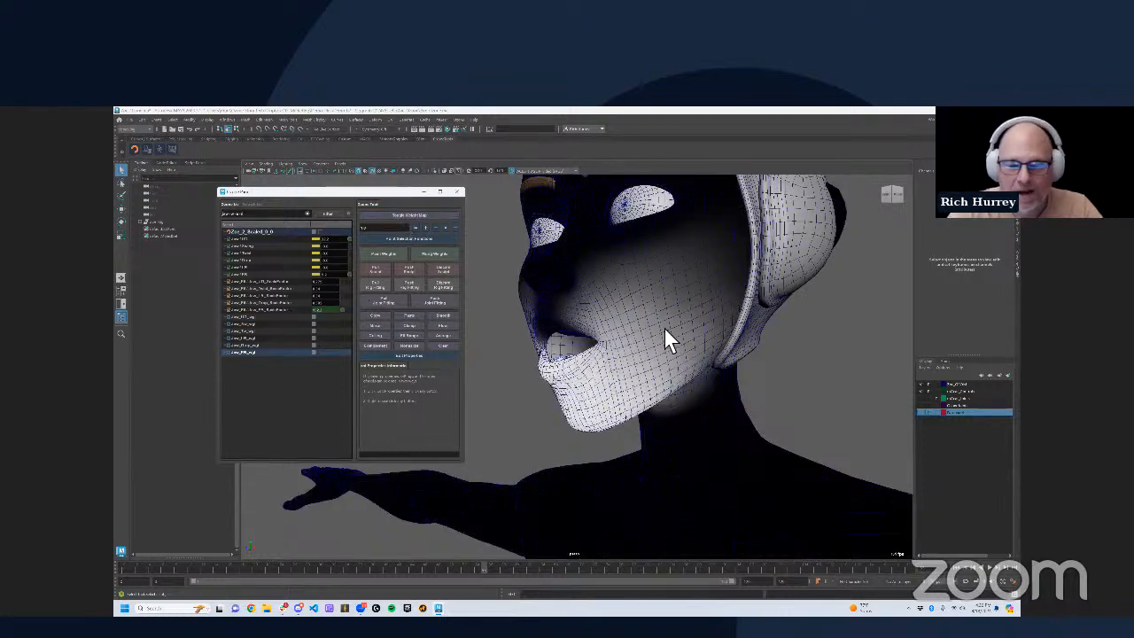
left_click_drag(650, 329, 615, 283, "alt")
left_click(615, 283)
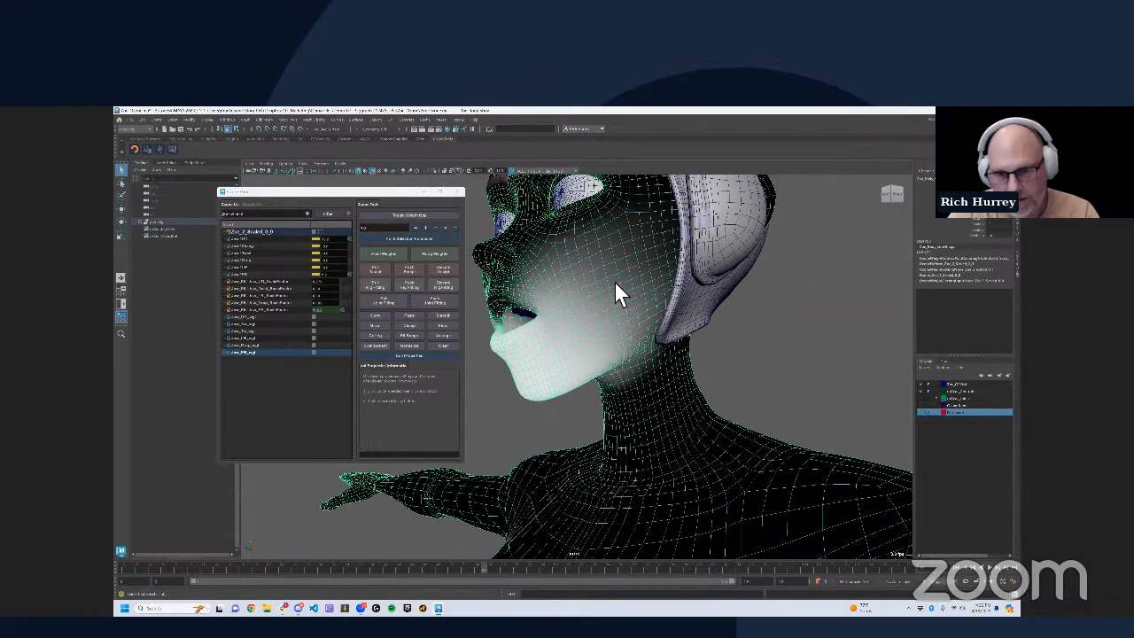
Step: Switch to component selection, select the vertices across the rear cheek and upper neck, and remove their jaw weights
key("F8")
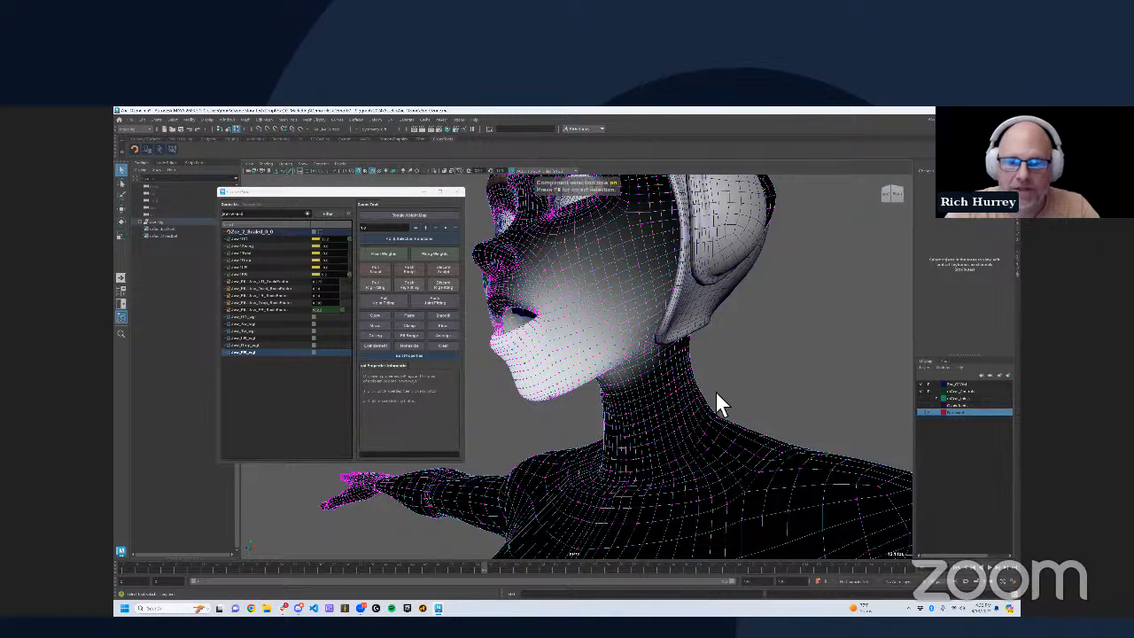
left_click_drag(567, 257, 715, 390)
left_click_drag(619, 383, 651, 425, "alt")
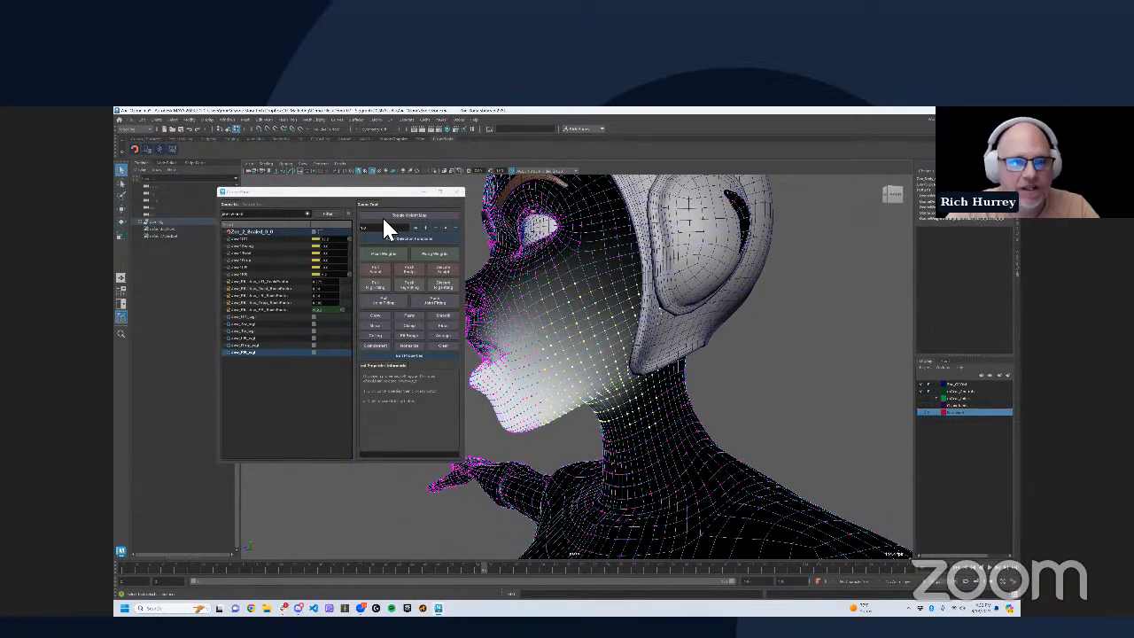
left_click(412, 221)
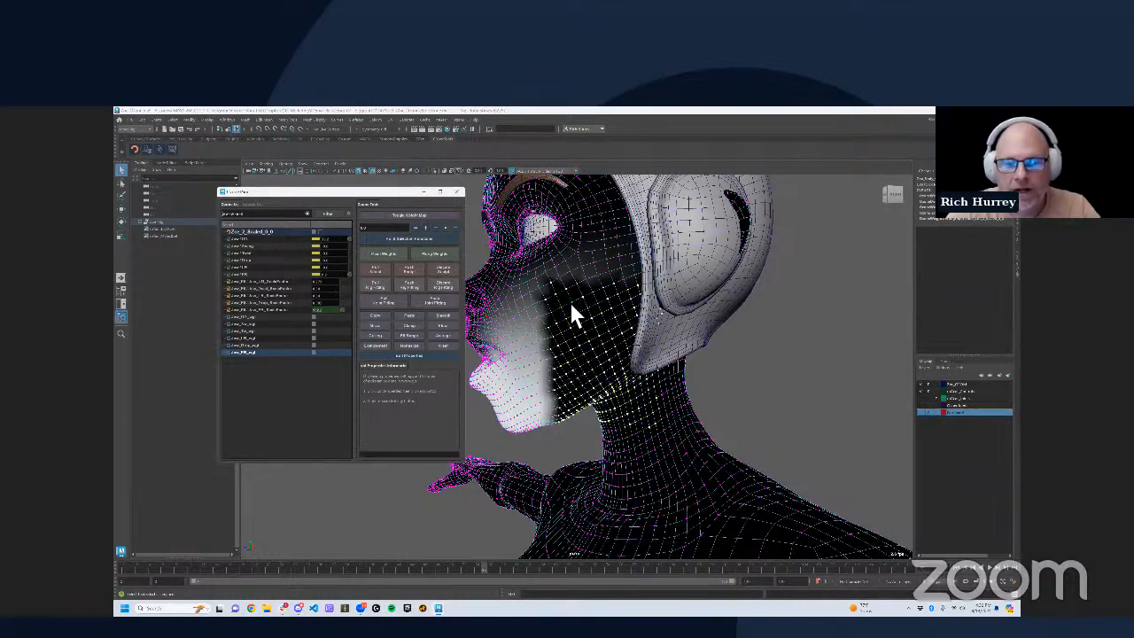
left_click_drag(572, 314, 611, 243, "alt")
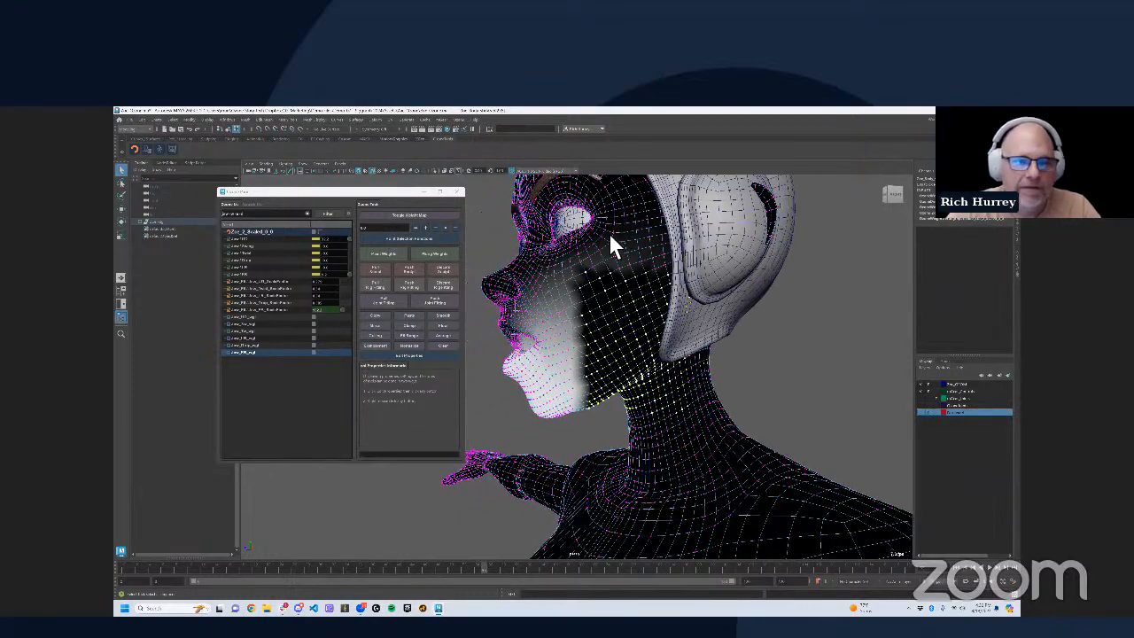
Step: Hide the weight map and exaggerate the jaw pose using the last bend entry and the first and last jaw channels
left_click(394, 215)
mouse_move(639, 326)
left_mouse_down("alt")
mouse_move(646, 336)
mouse_move(550, 358)
mouse_move(528, 346)
left_mouse_up("alt")
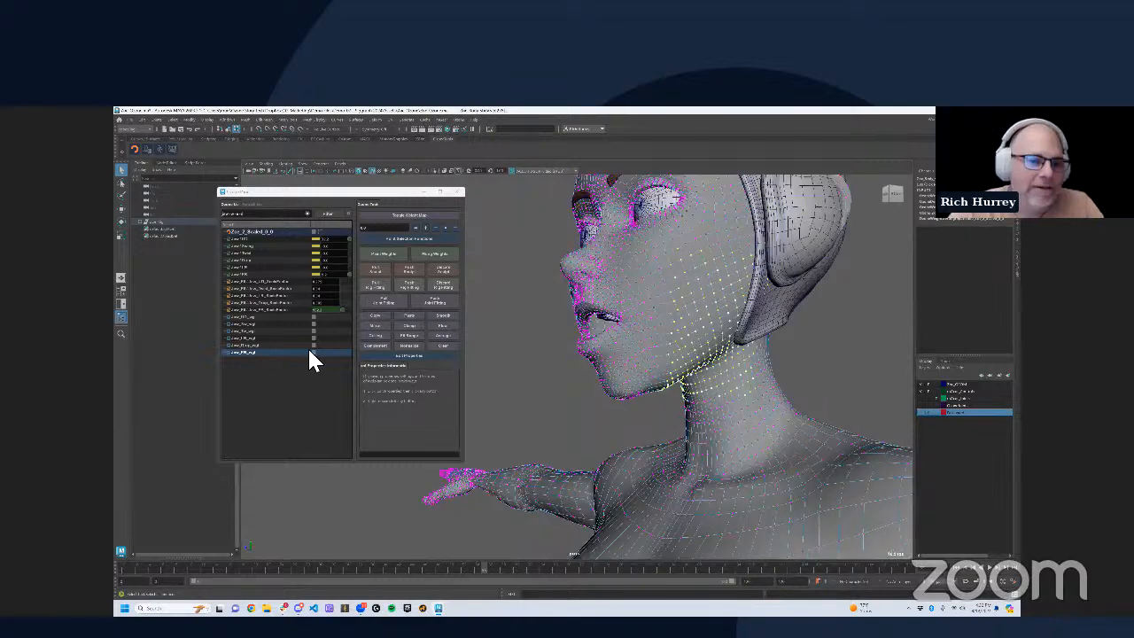
left_click_drag(323, 319, 532, 349)
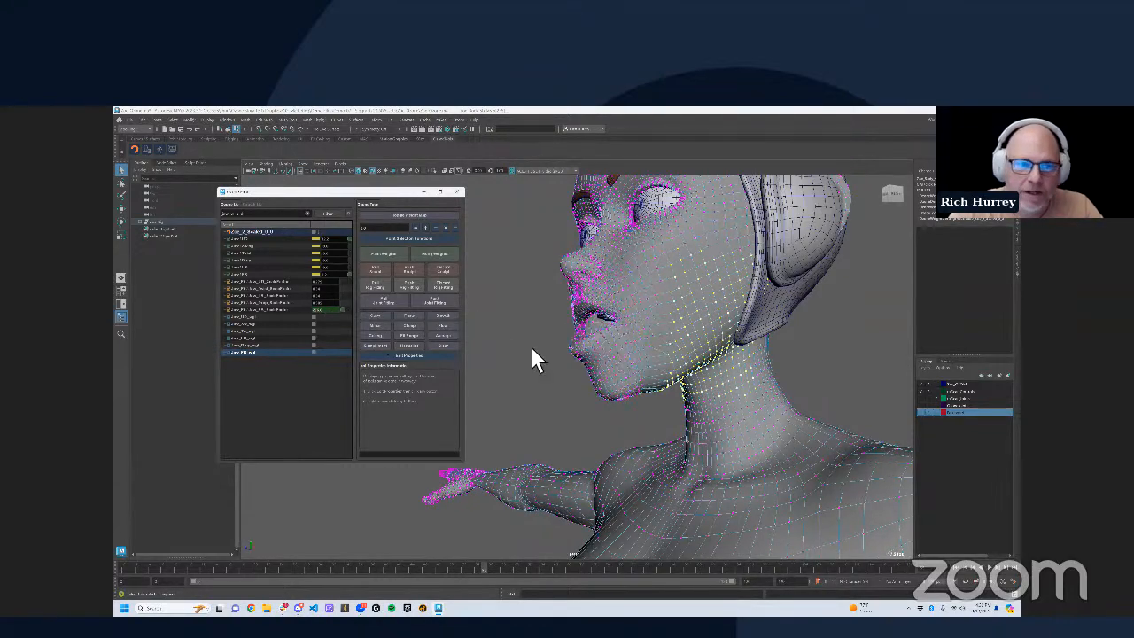
left_click_drag(332, 237, 407, 261)
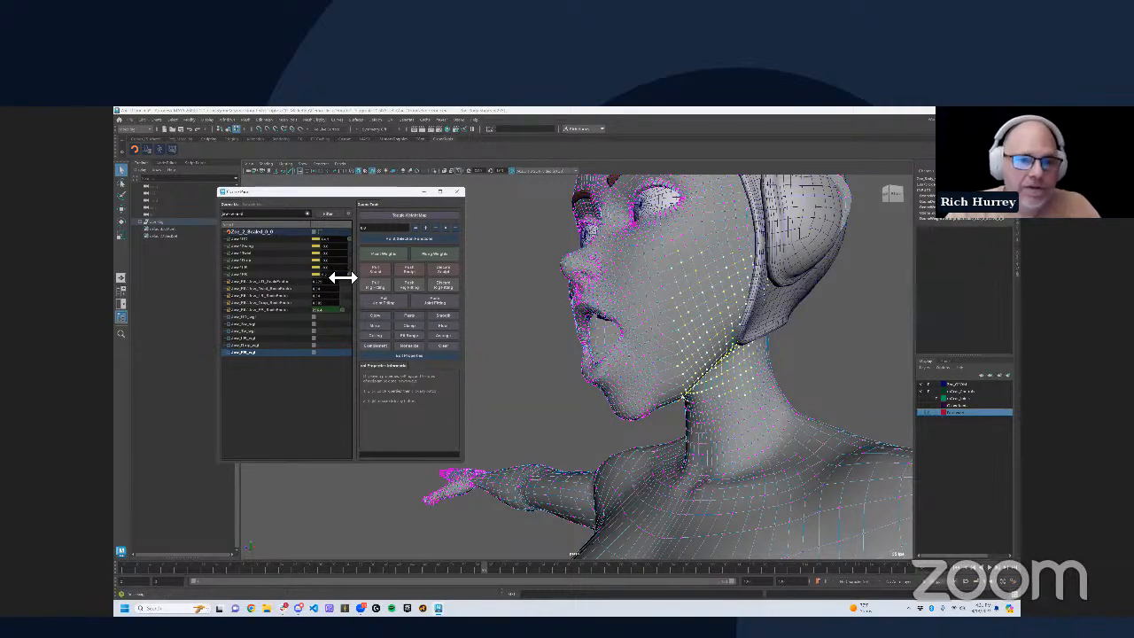
left_click_drag(346, 276, 351, 277)
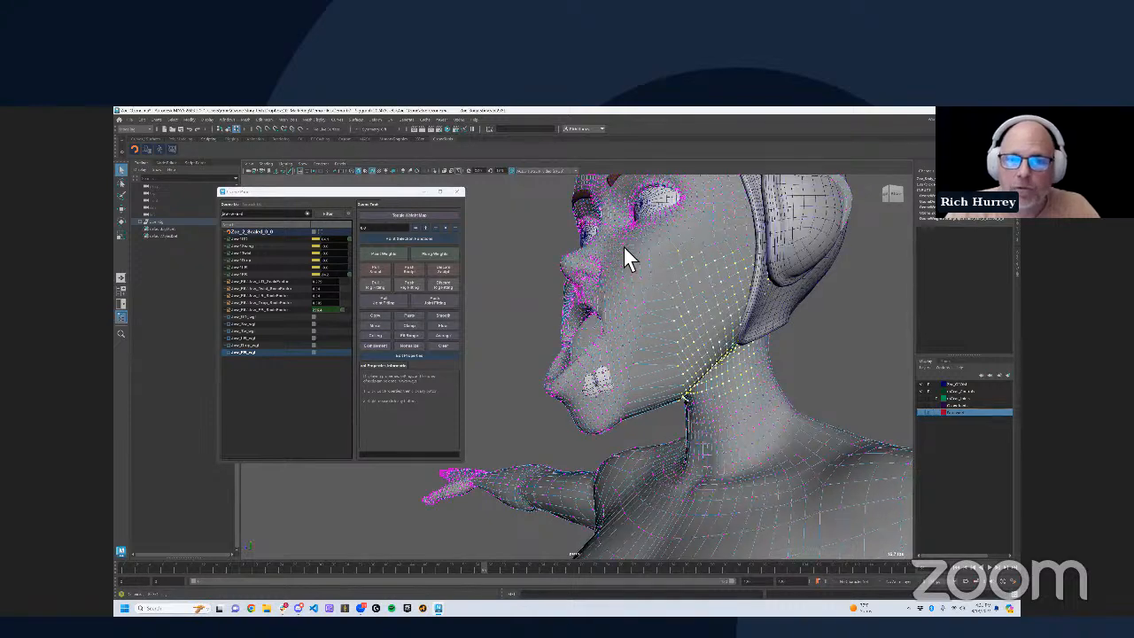
Step: Activate interactive weight adjustment and try it on the vertices beneath the nose
right_click_drag(626, 248, 658, 312, "alt")
left_click_drag(659, 312, 643, 341, "alt")
right_click_drag(636, 335, 554, 352, "alt")
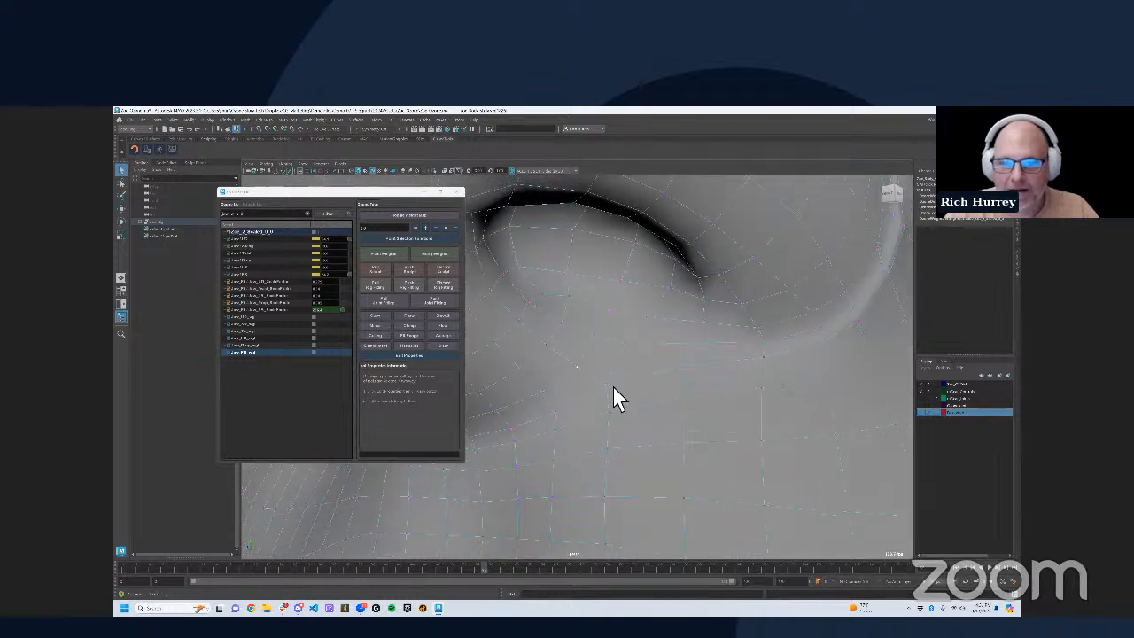
left_click_drag(612, 387, 698, 387, "alt")
middle_click_drag(699, 388, 819, 395, "alt")
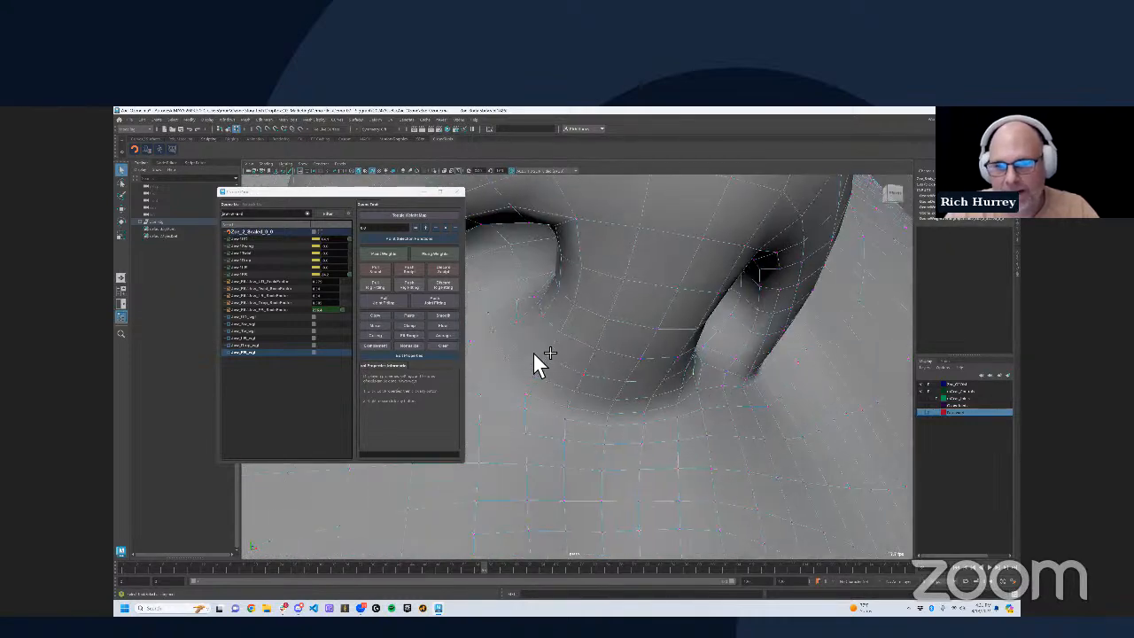
left_click_drag(536, 347, 548, 349, "alt")
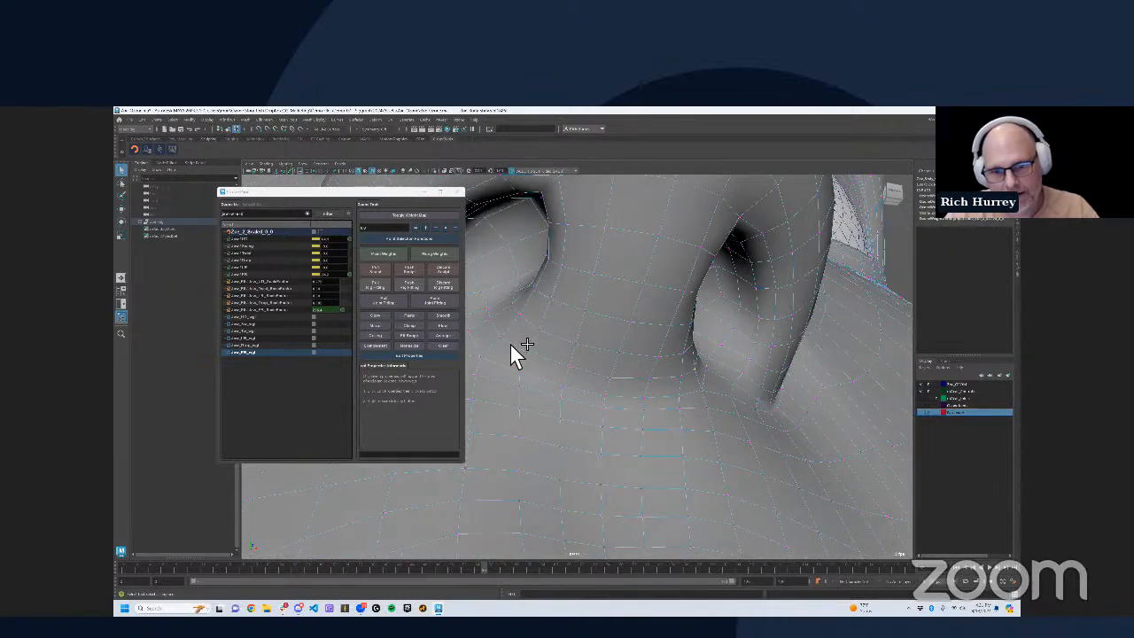
left_click(436, 254)
left_click_drag(621, 294, 566, 313)
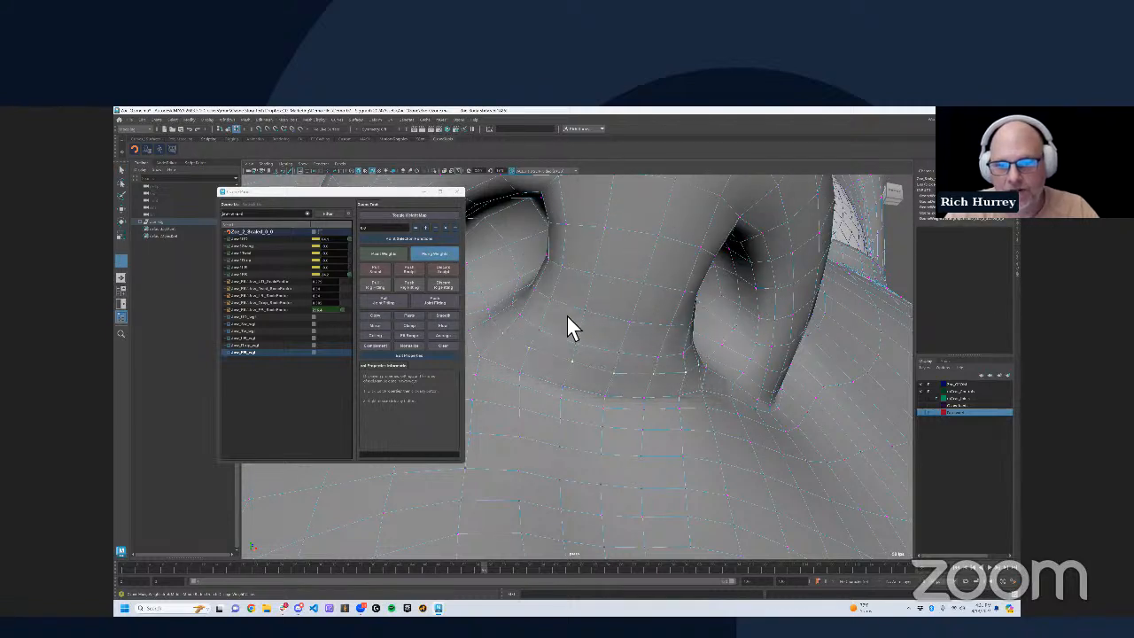
left_click(495, 363)
Step: Return to the selection tool and examine the wide-open mouth and the underside of the nose from the front
key("q")
key("a")
right_click_drag(600, 320, 595, 387, "alt")
middle_click_drag(596, 386, 590, 440, "alt")
right_click_drag(558, 456, 860, 432, "alt")
middle_click_drag(644, 483, 650, 375, "alt")
right_click_drag(682, 479, 824, 482, "alt")
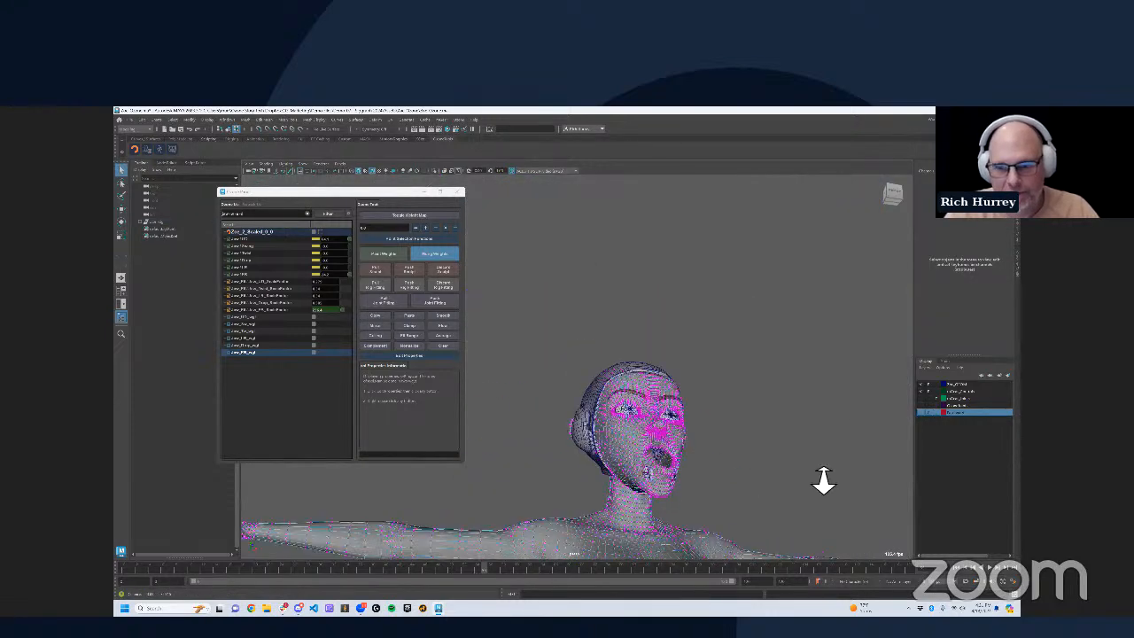
right_click_drag(603, 381, 674, 375, "alt")
middle_click_drag(742, 460, 689, 363, "alt")
right_click_drag(700, 394, 788, 398, "alt")
left_click_drag(731, 398, 731, 337, "alt")
left_click_drag(794, 303, 772, 321, "alt")
scroll(772, 320, "up", 2)
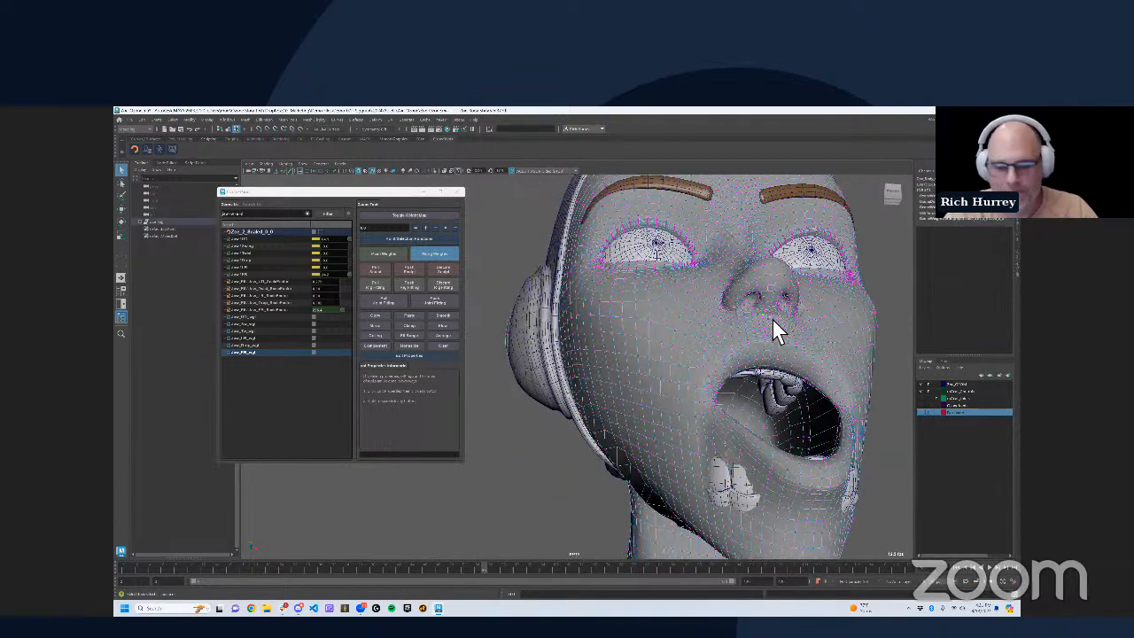
key("f")
right_click_drag(766, 319, 550, 326, "alt")
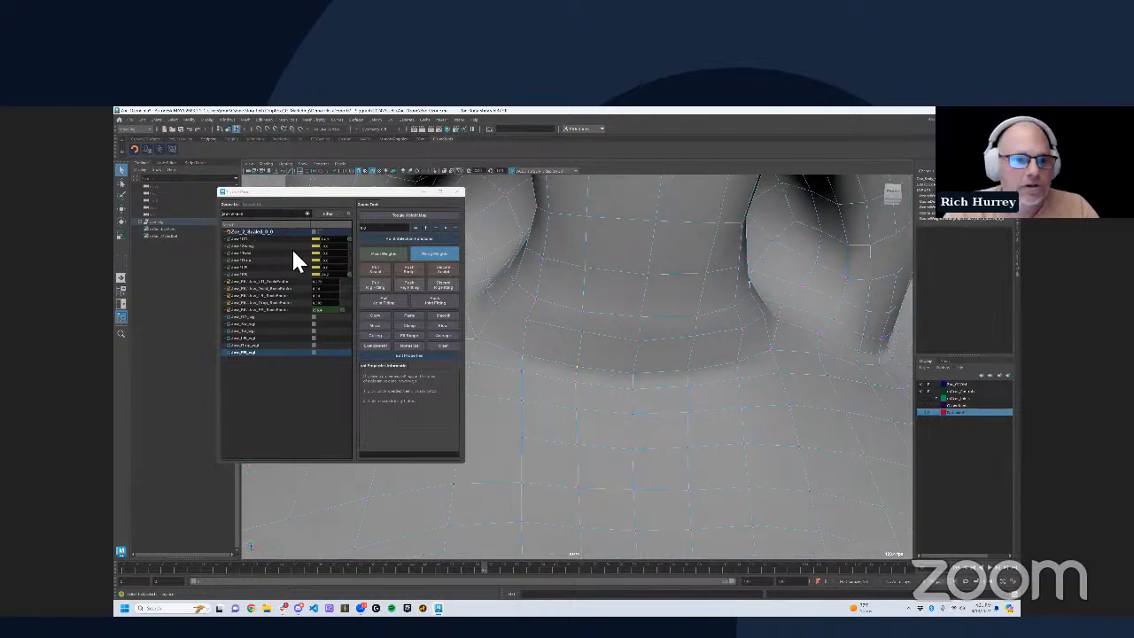
Step: Adjust the last and first jaw channels again to test how the skin beneath the nose deforms
left_click_drag(349, 276, 279, 279)
right_click_drag(723, 331, 559, 347, "alt")
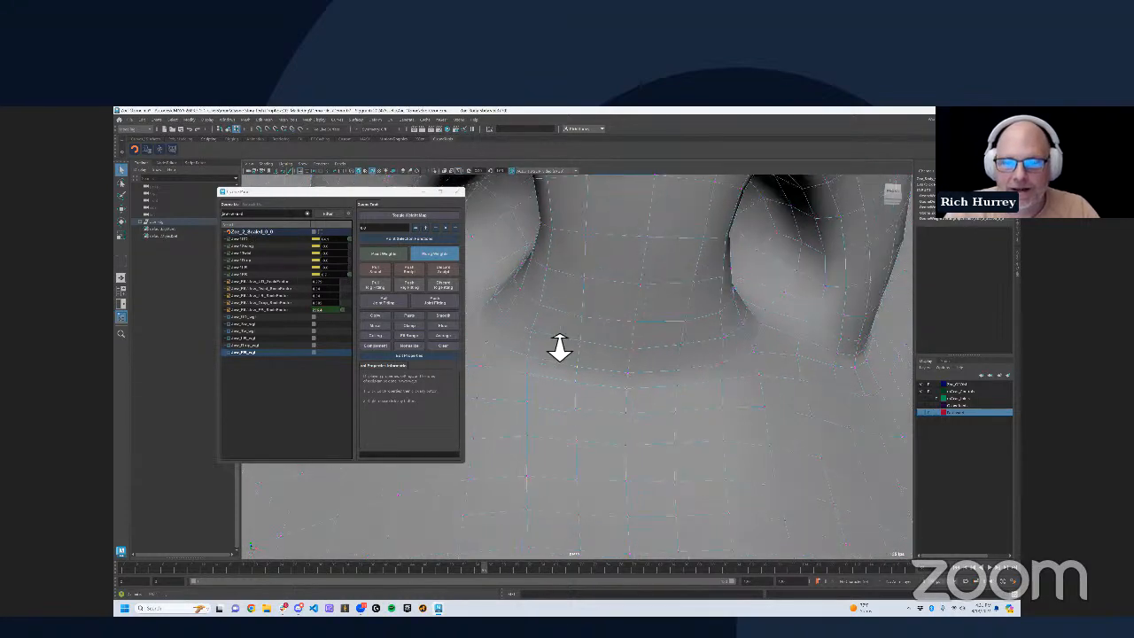
scroll(646, 352, "down", 5)
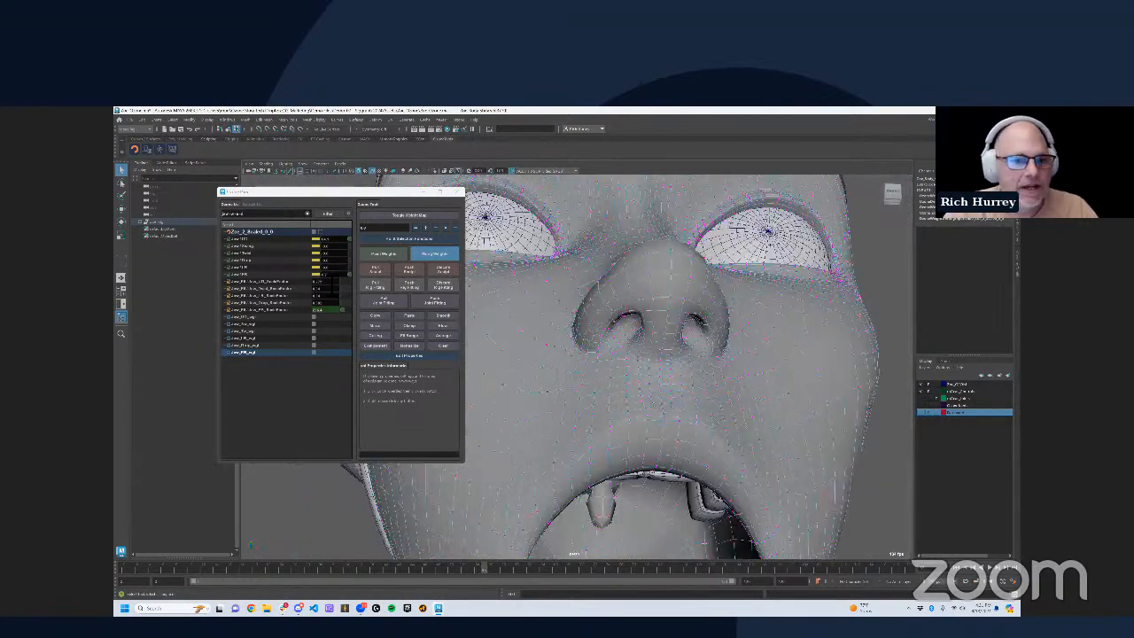
left_click_drag(321, 282, 350, 293)
left_click_drag(337, 241, 482, 270)
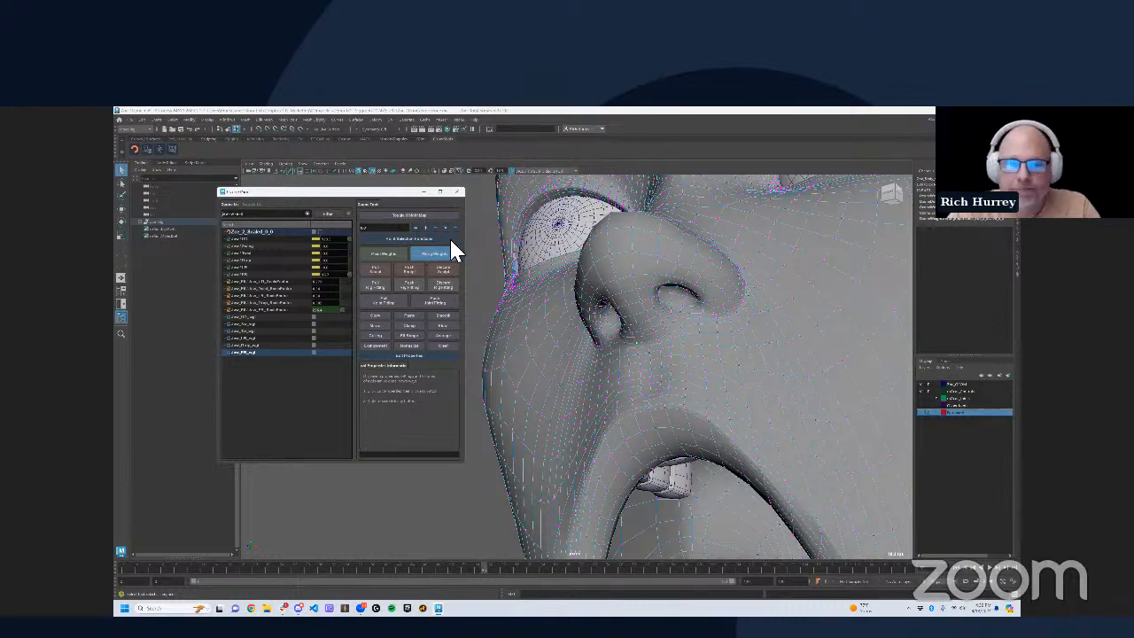
Step: Reset the first and last jaw channels to 0 to close the female character's mouth
right_click_drag(489, 248, 359, 239, "alt")
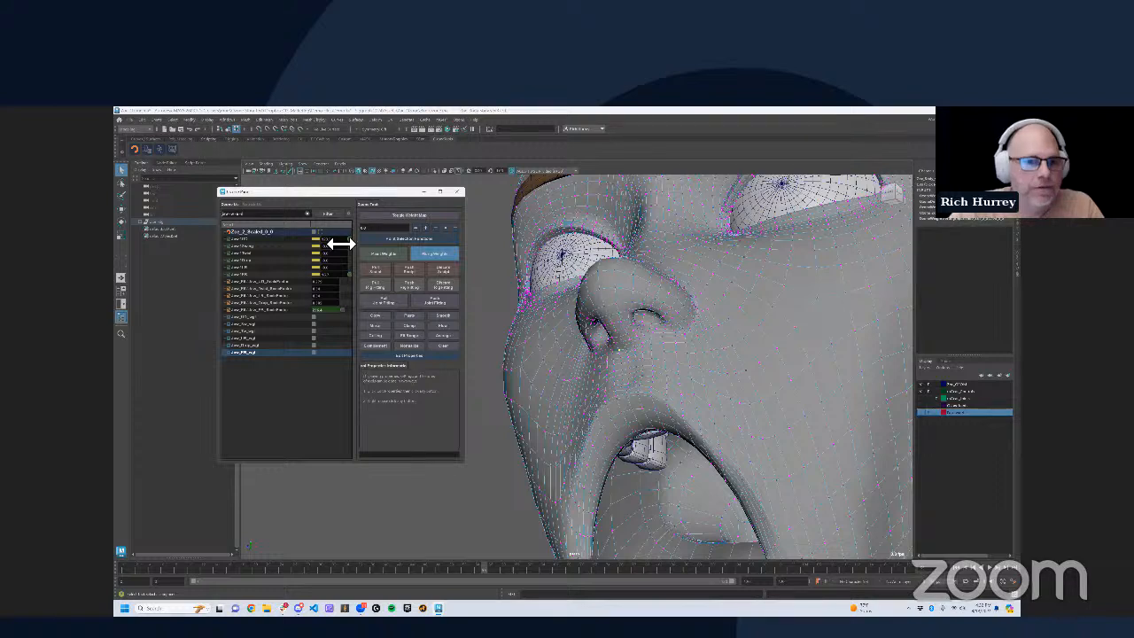
type("0")
key("Return")
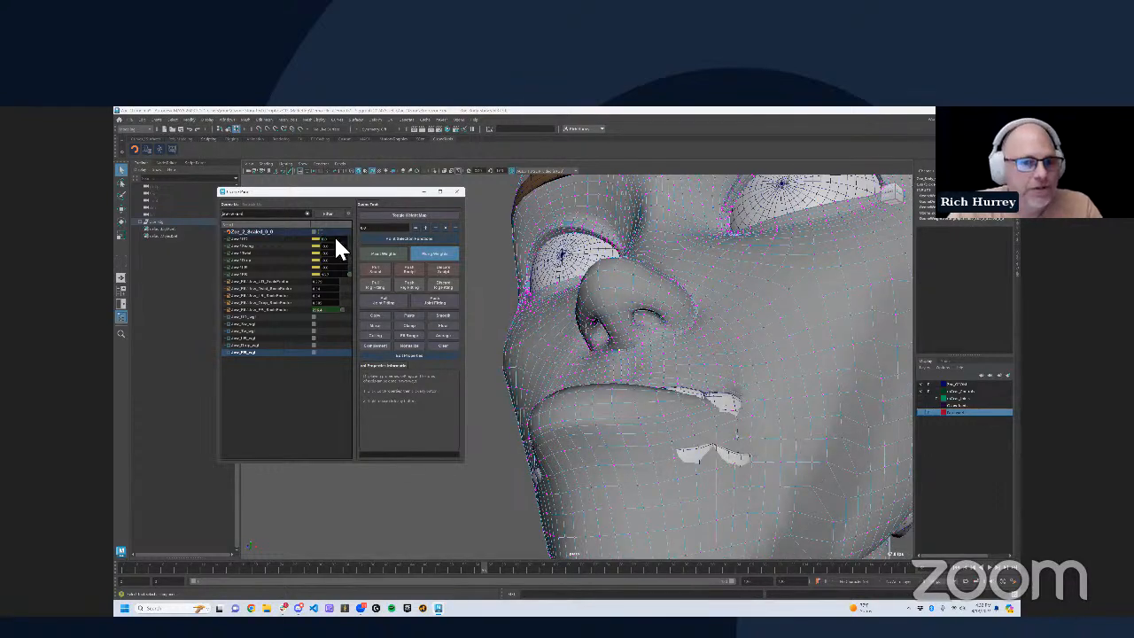
double_click(341, 278)
type("0")
key("Return")
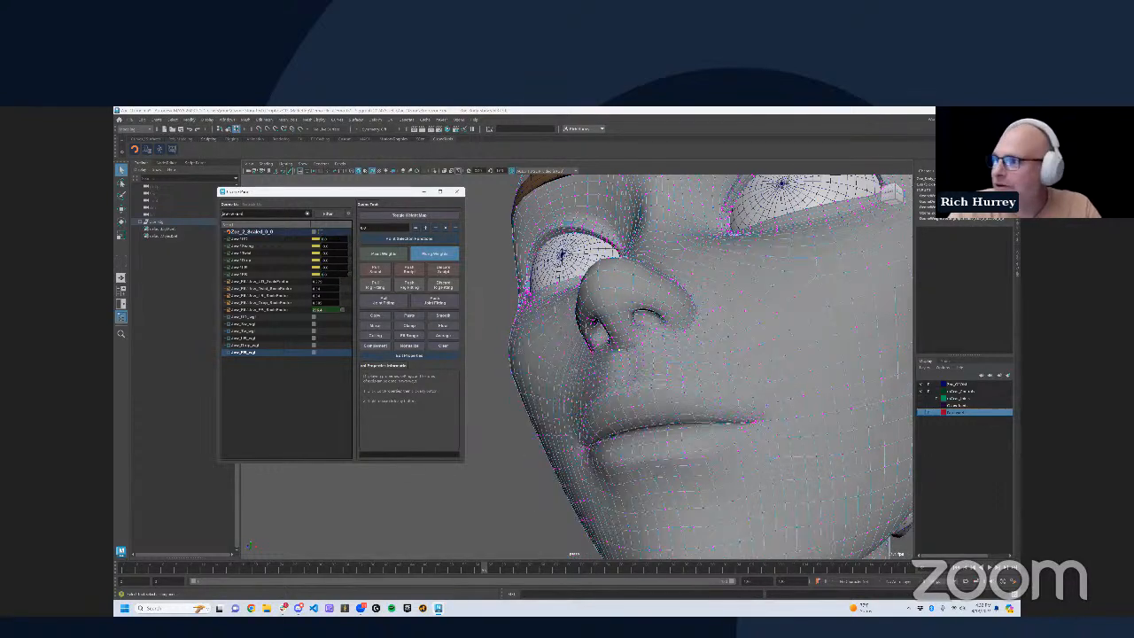
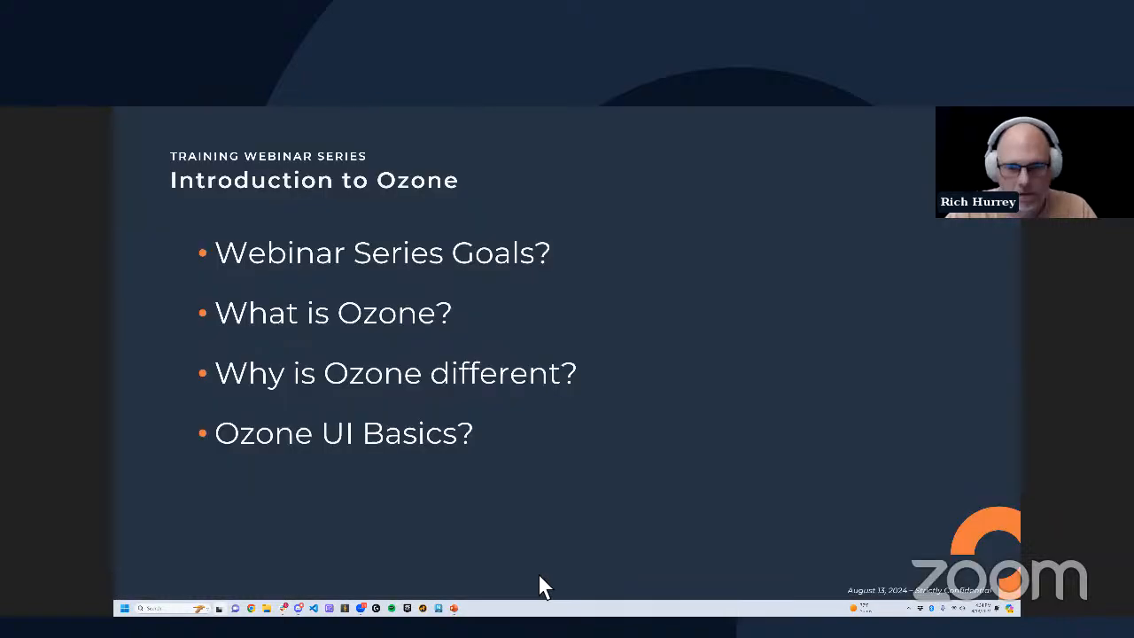
Step: Switch from the presentation to the Maya desktop with the winged creature and reposition the Ozone window
key("super+Tab")
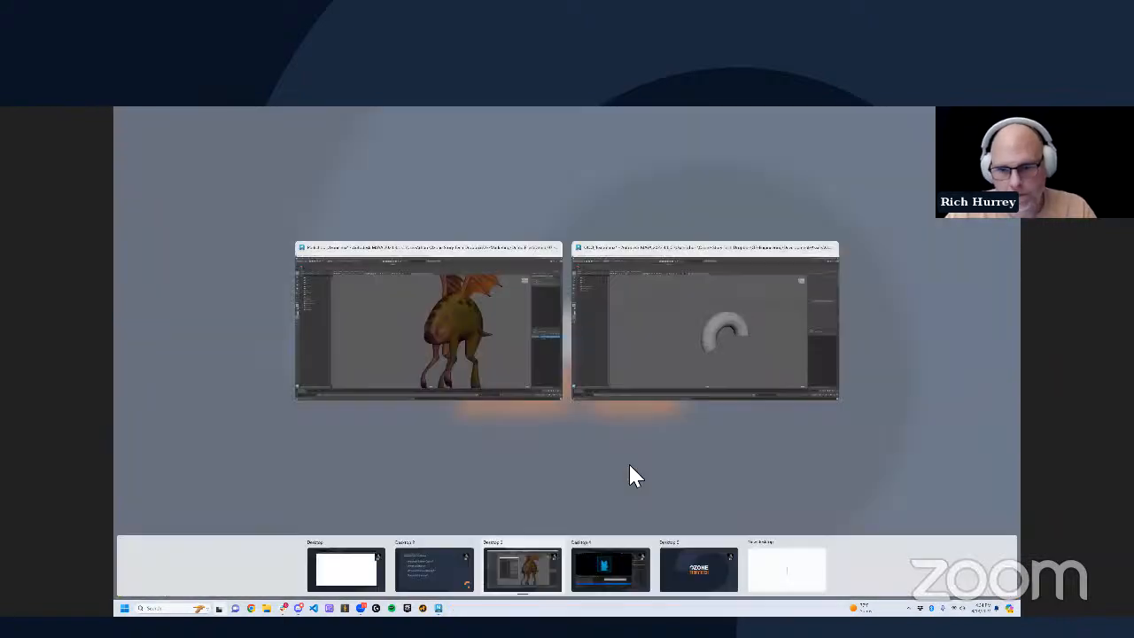
left_click(514, 576)
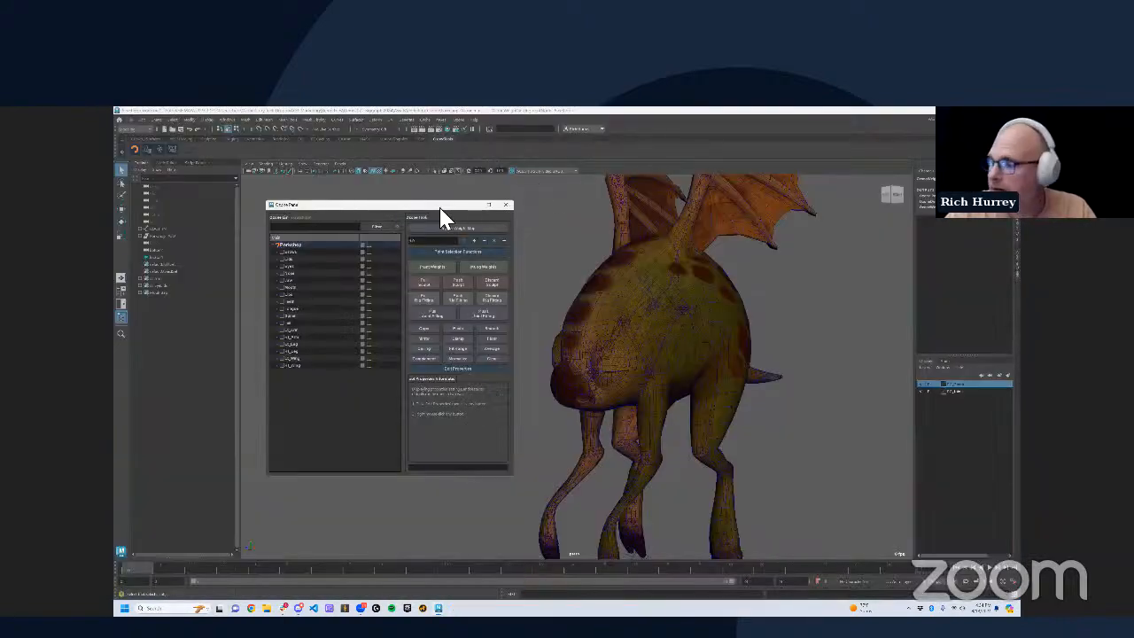
left_click_drag(441, 209, 482, 233)
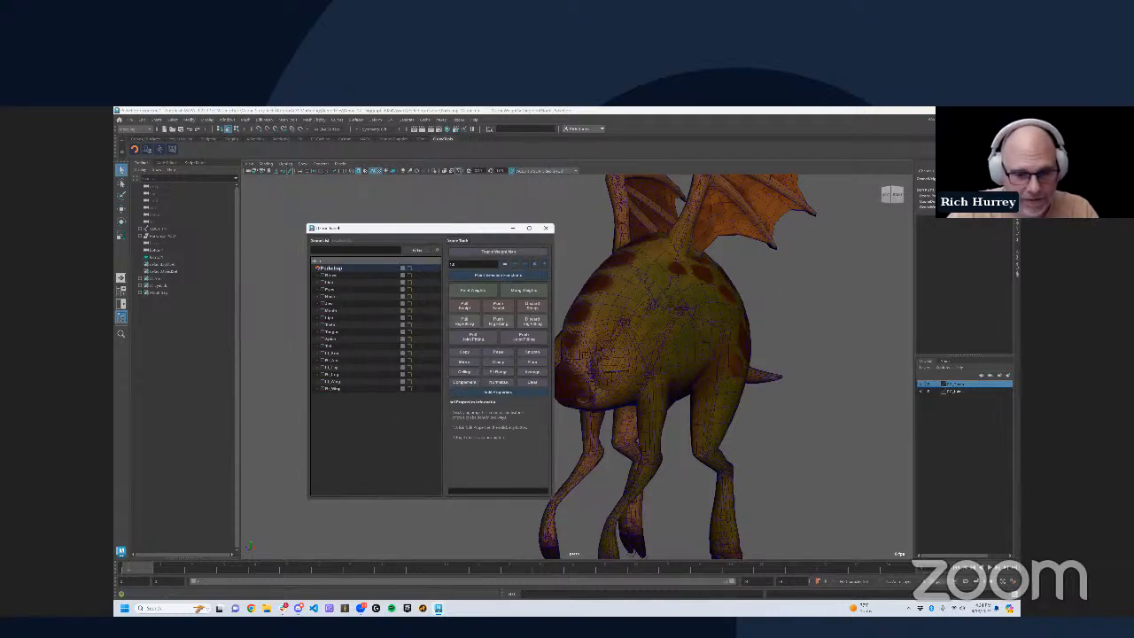
Step: Close the other Maya session containing the bent tube without saving its changes
mouse_move(438, 608)
left_click(478, 574)
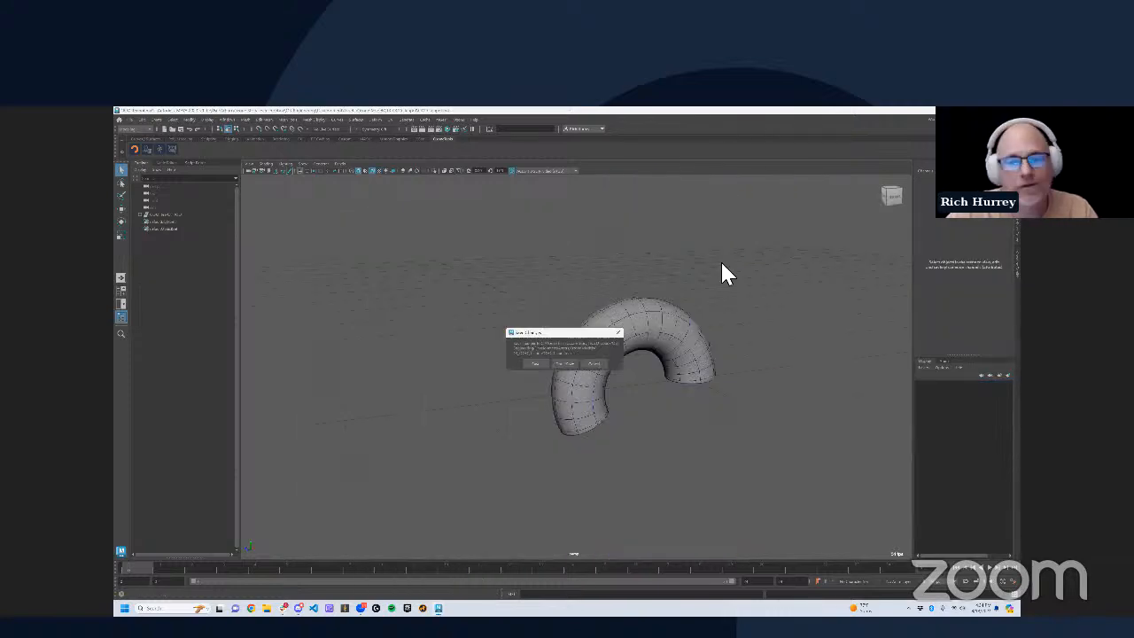
left_click(565, 364)
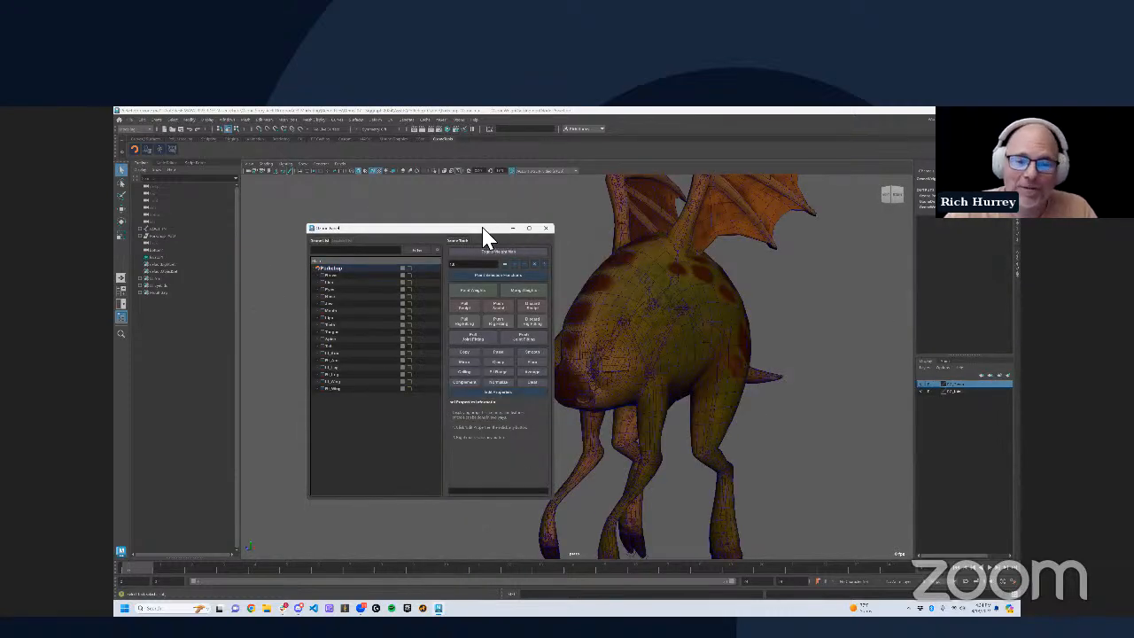
Step: Place the Ozone window beside the creature and frame its body and legs from the front side
left_click_drag(485, 238, 381, 209)
left_click_drag(691, 325, 705, 293, "alt")
scroll(718, 347, "up", 4)
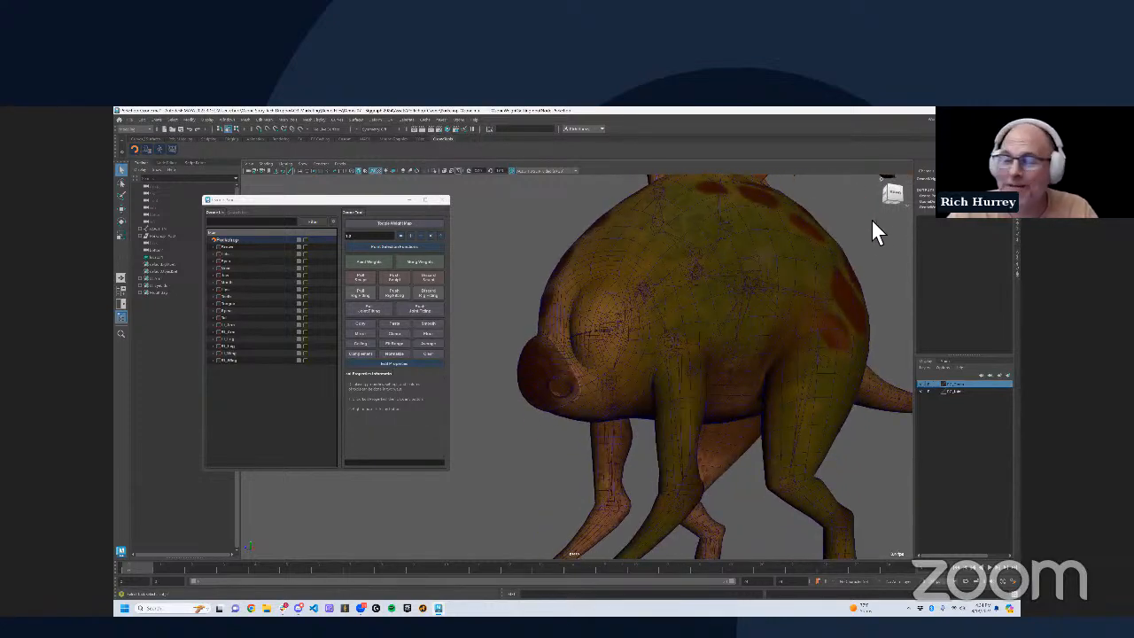
left_click_drag(651, 279, 709, 334, "alt")
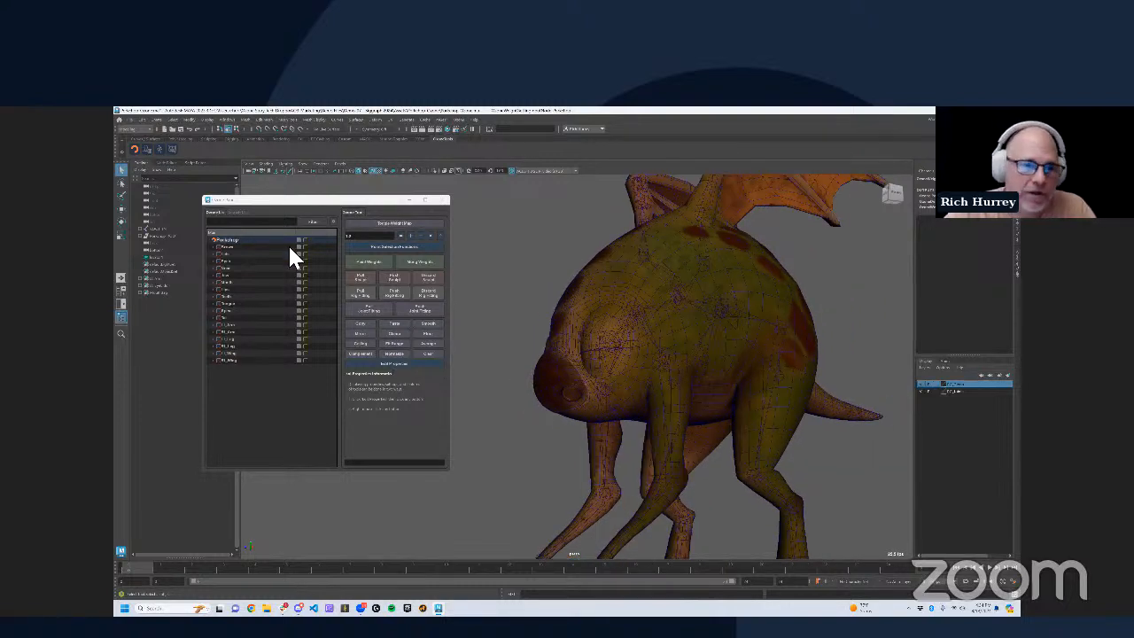
left_click_drag(291, 201, 339, 206)
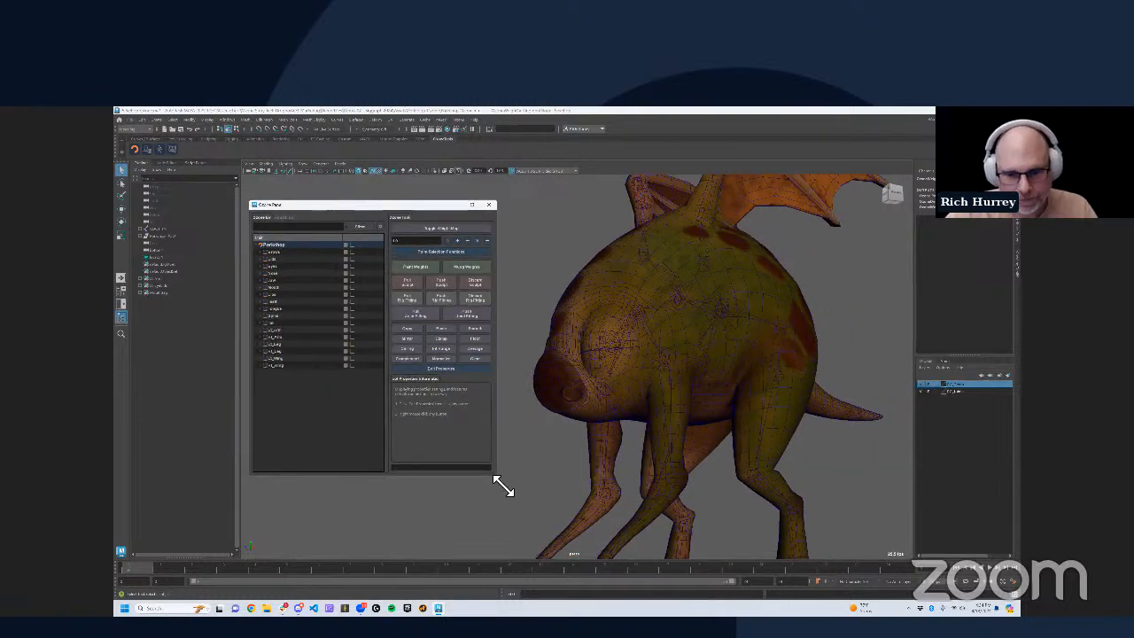
middle_click_drag(647, 459, 650, 422, "alt")
scroll(649, 421, "down", 2)
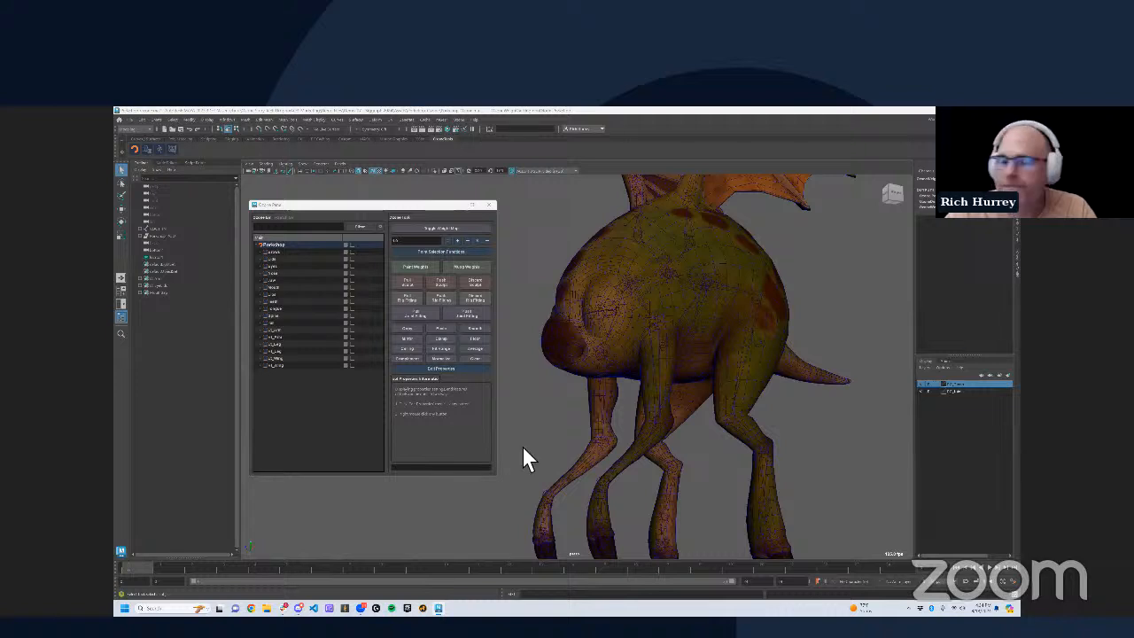
Step: Look through the creature rig's facial and limb modules by selecting them one after another in the Ozone list
left_click(274, 259)
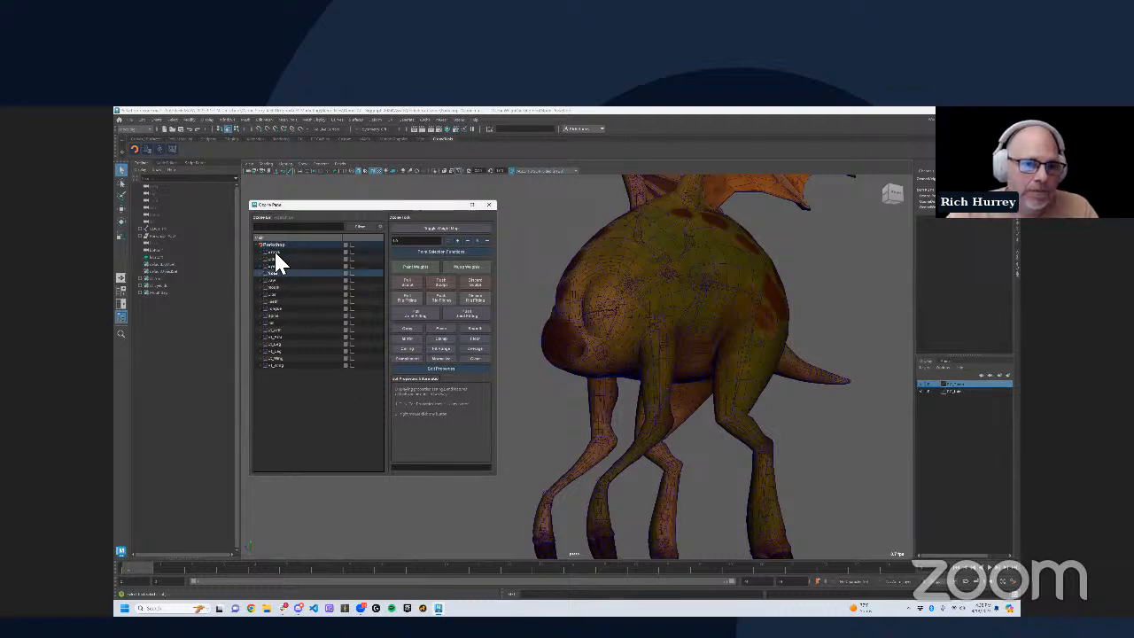
left_click(274, 266)
left_click(274, 273)
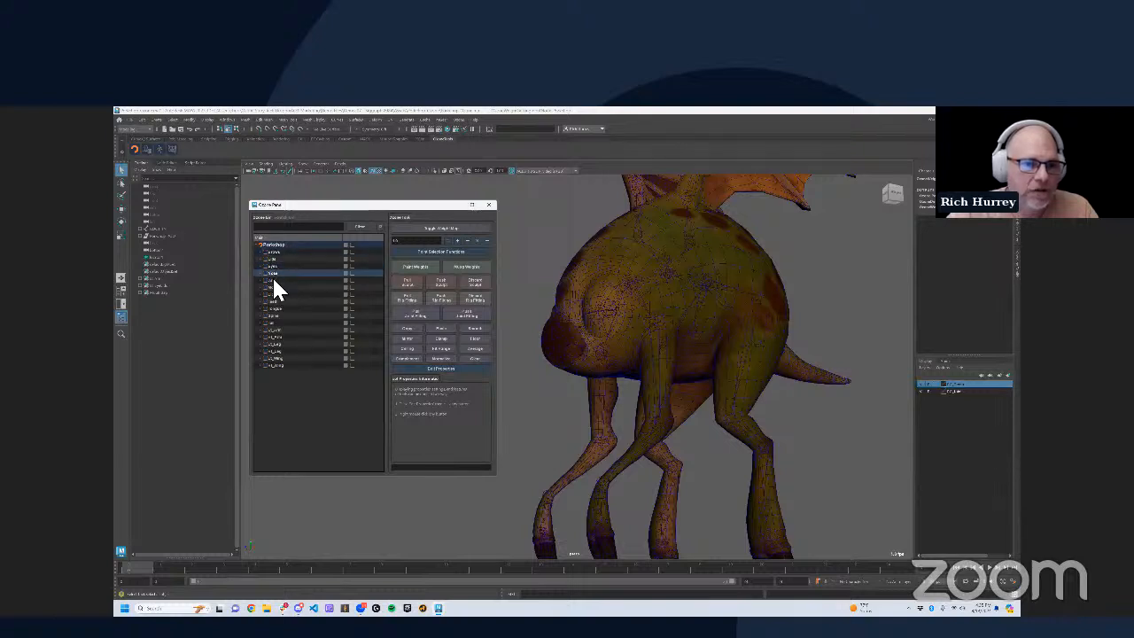
left_click(272, 280)
left_click(272, 287)
left_click(273, 343)
left_click(272, 337)
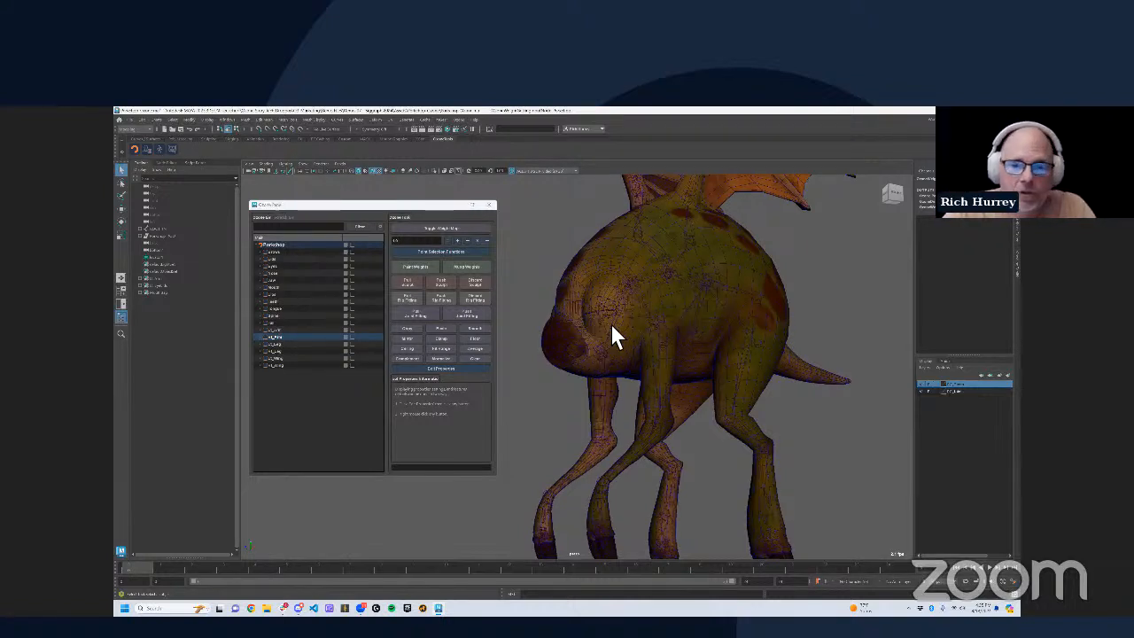
Step: Display the creature in plain shading without textures, deselect its mesh and hide the skeleton's display layer
left_click_drag(612, 332, 355, 256, "alt")
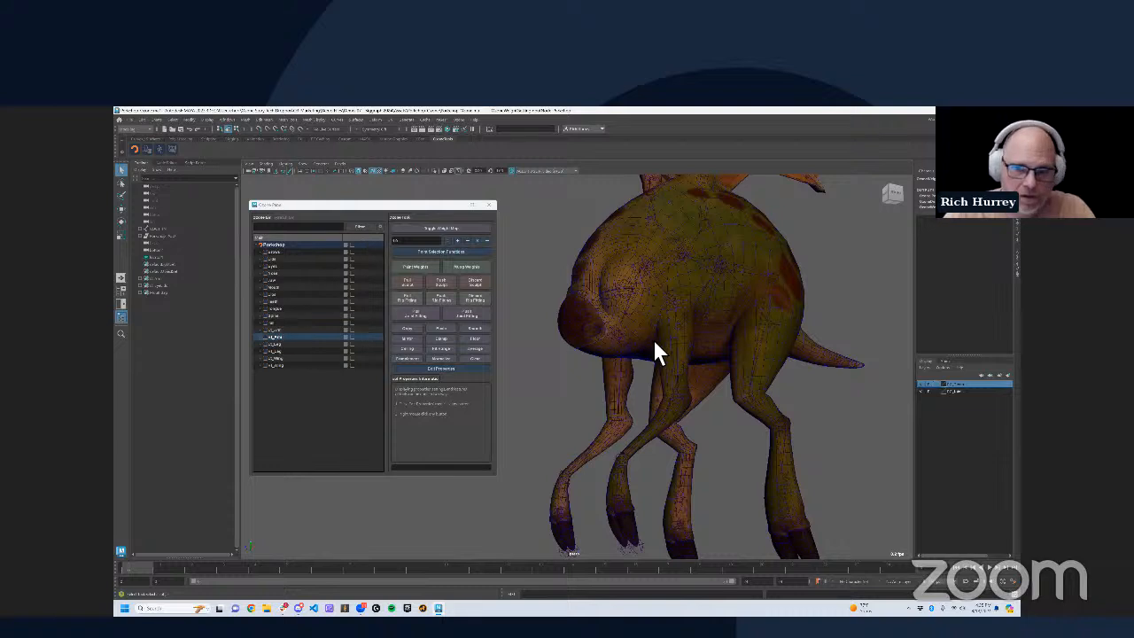
right_click_drag(666, 348, 681, 268, "alt")
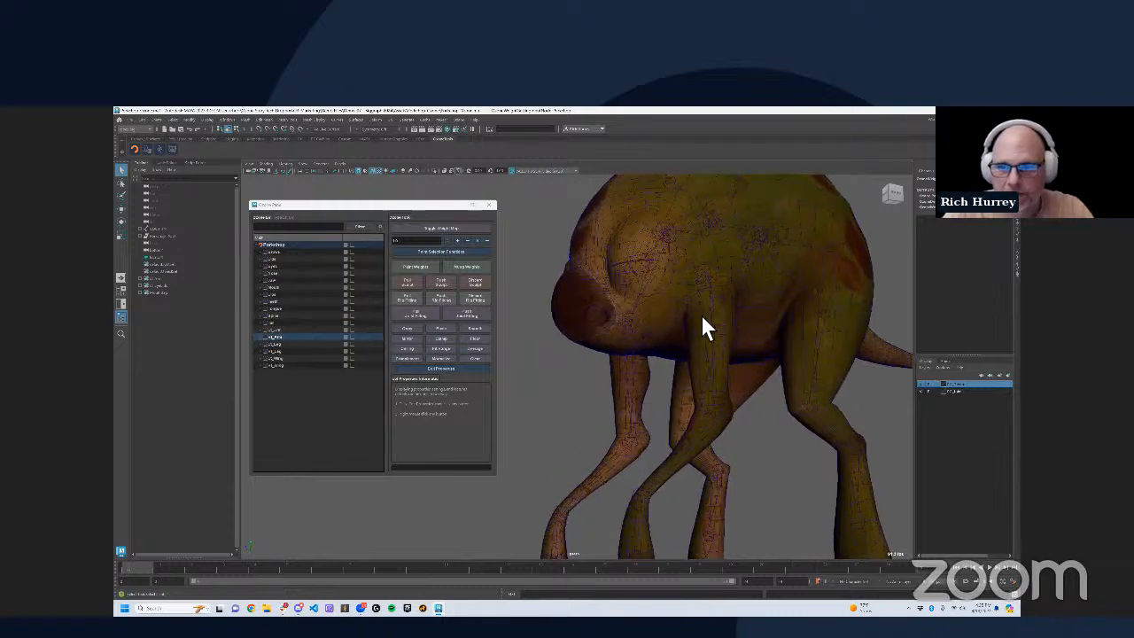
left_click(680, 305)
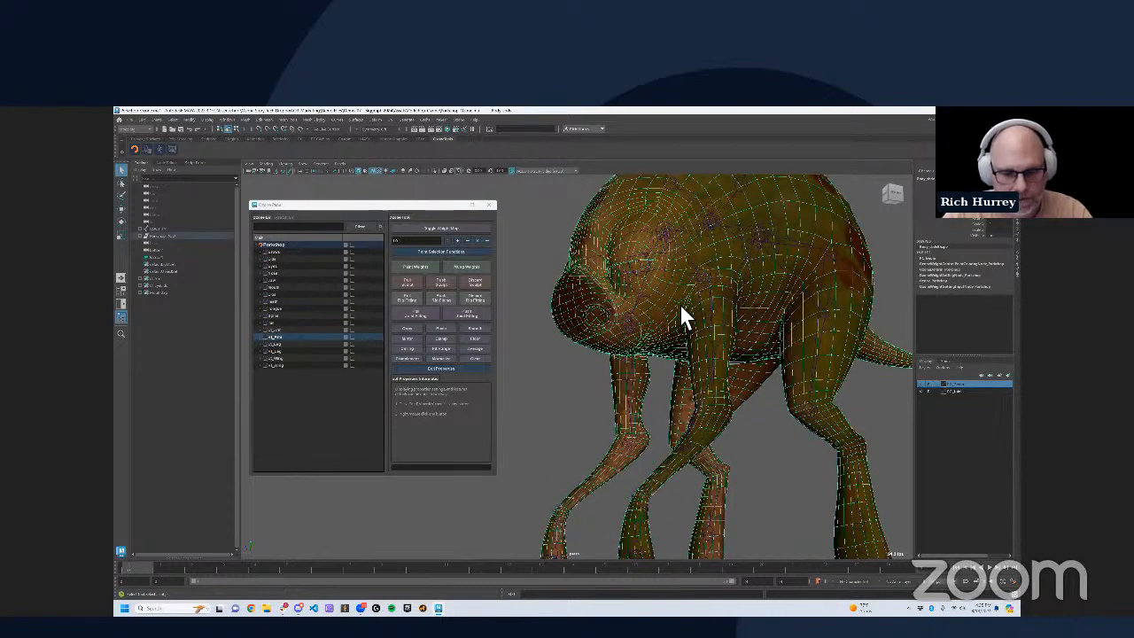
key("5")
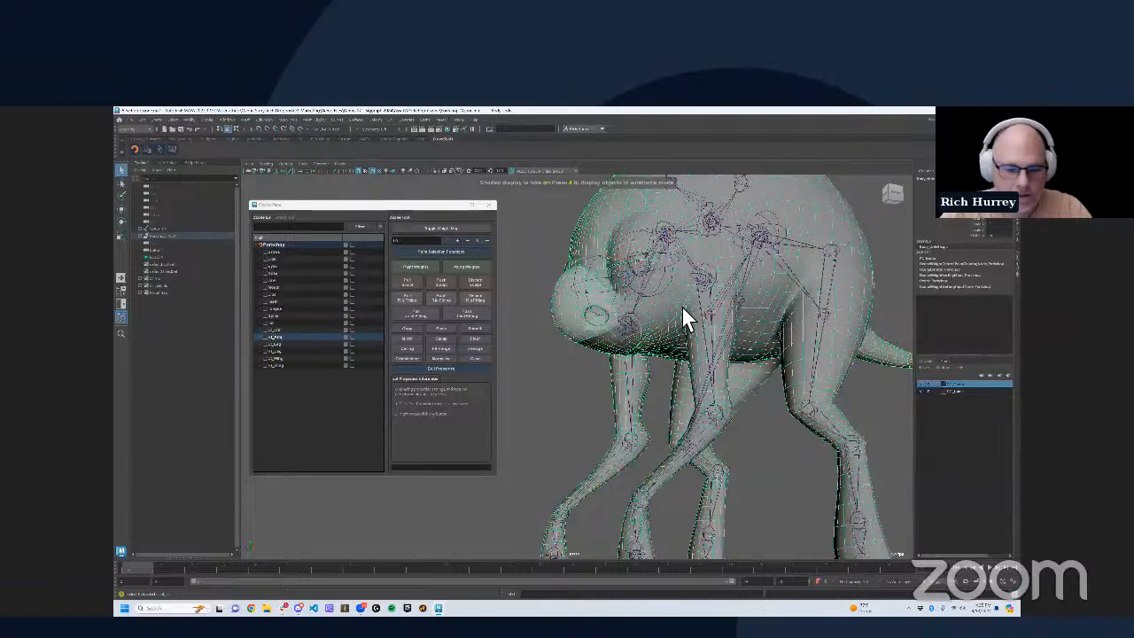
left_click(609, 395)
right_click_drag(611, 393, 689, 344, "alt")
middle_click_drag(689, 344, 653, 379, "alt")
left_click(922, 393)
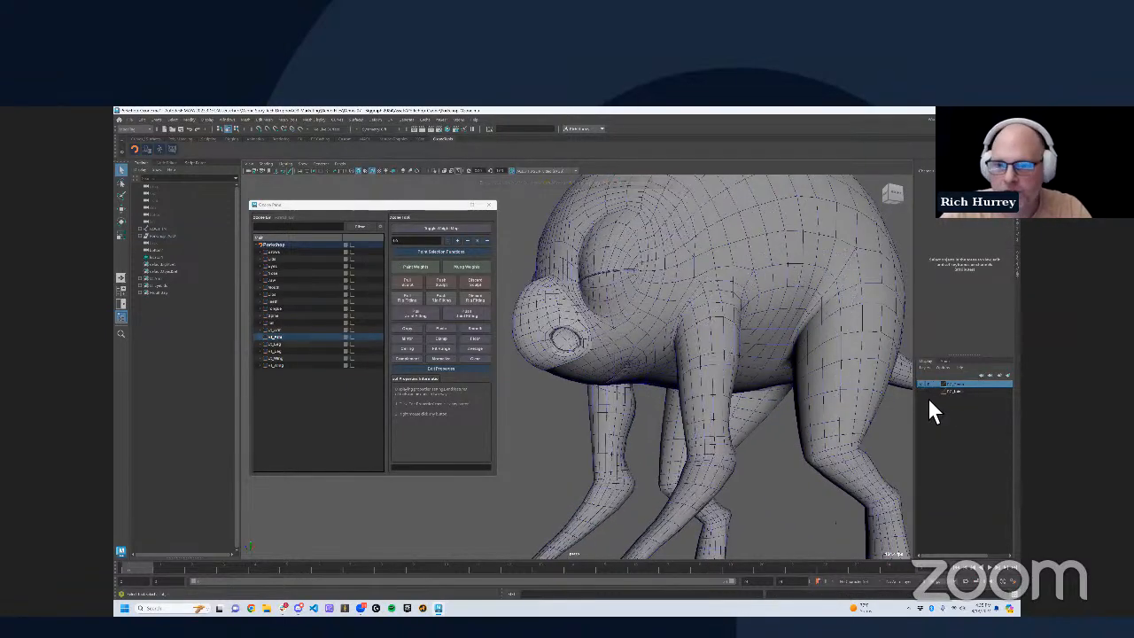
Step: Frame the creature's jaw from below and expand the jaw module's channels, fitting and weights groups
left_click_drag(654, 357, 684, 365, "alt")
right_click_drag(684, 365, 665, 339, "alt")
left_click_drag(660, 341, 678, 365, "alt")
right_click_drag(622, 344, 645, 358, "alt")
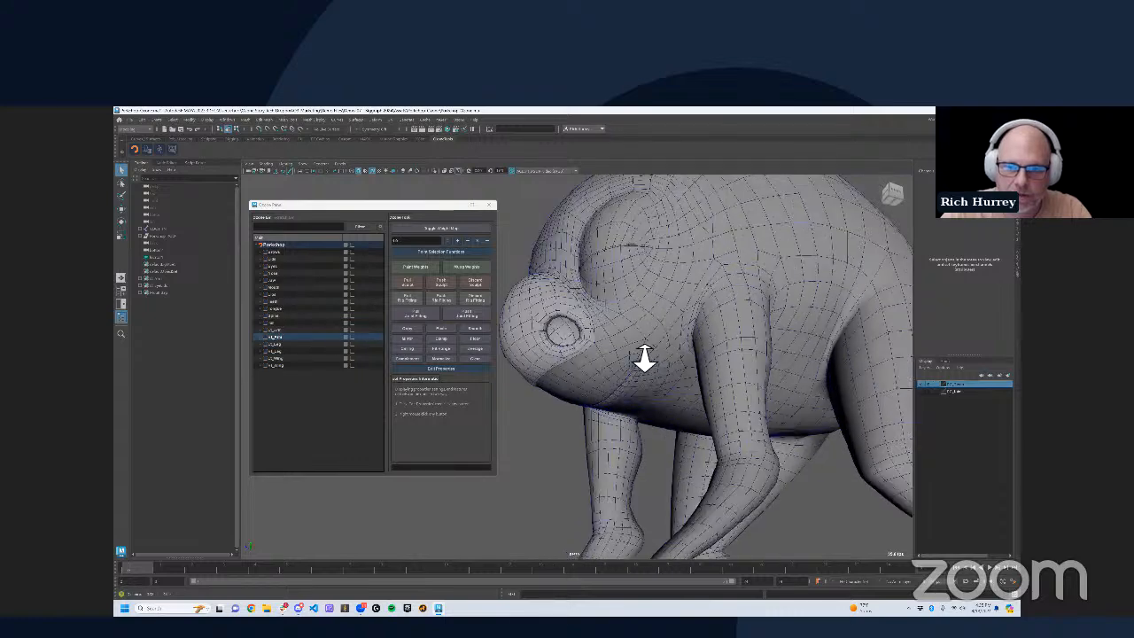
left_click_drag(645, 358, 659, 370, "alt")
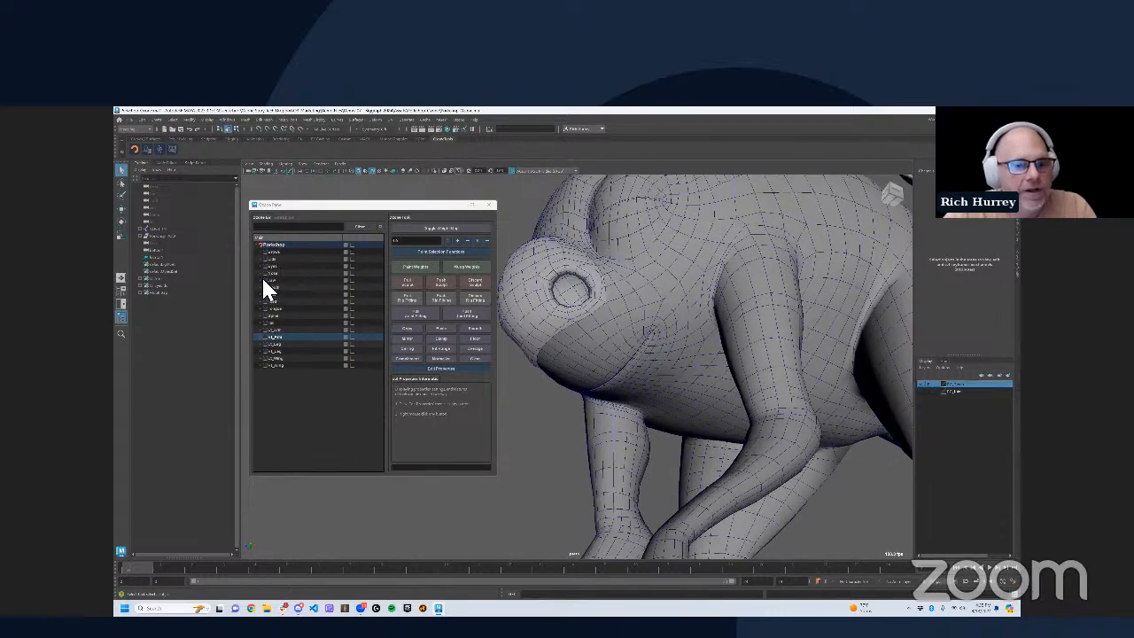
left_click(262, 287)
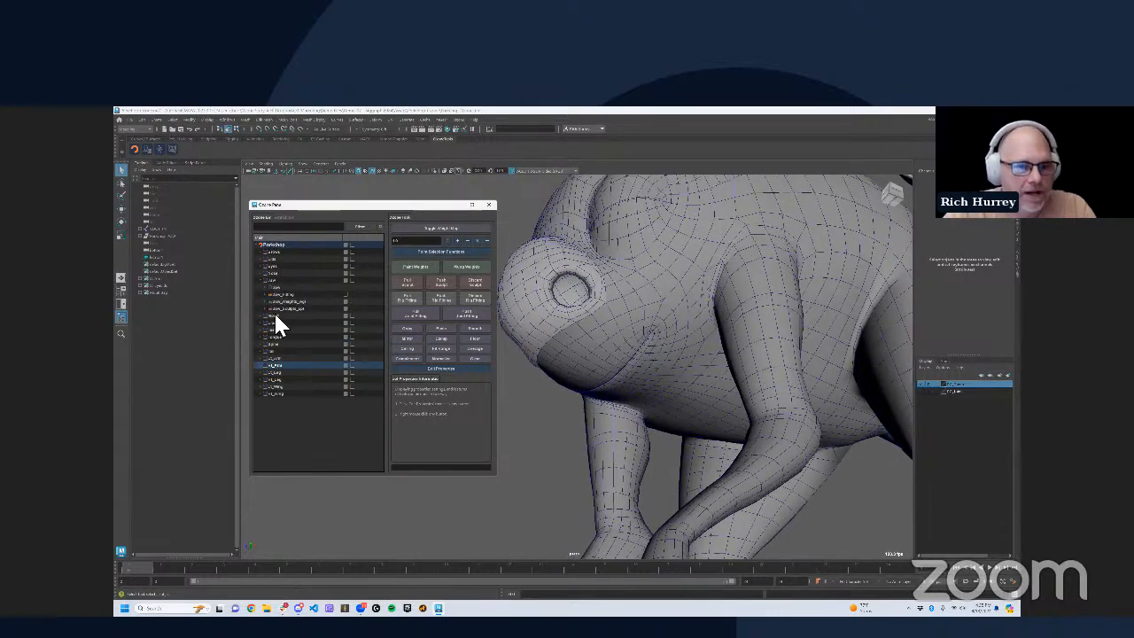
left_click(265, 287)
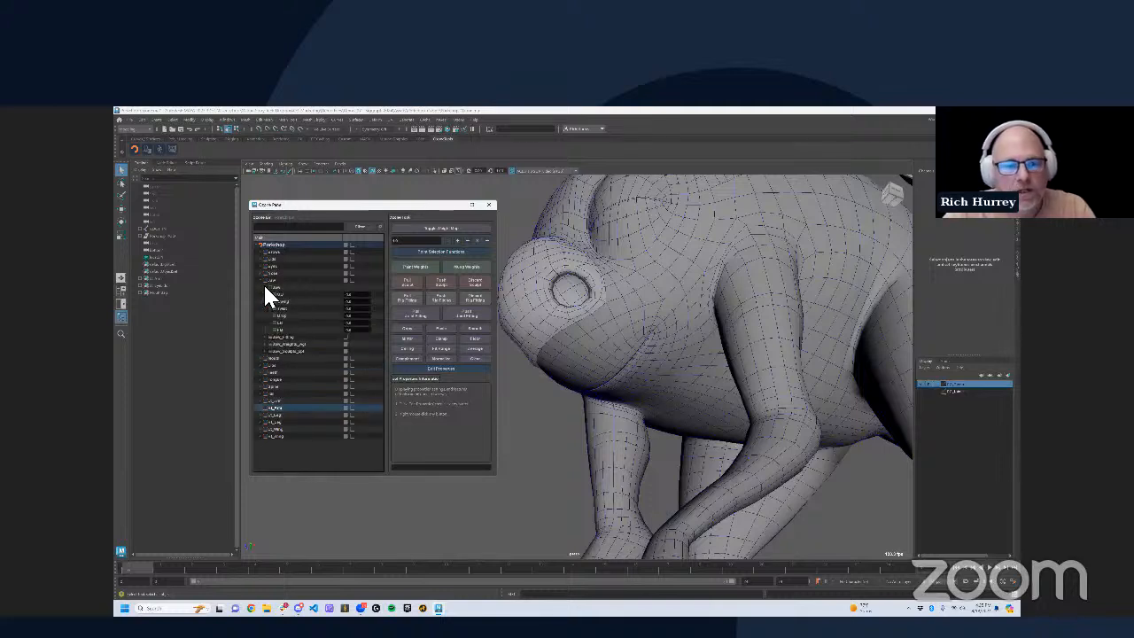
left_click(267, 336)
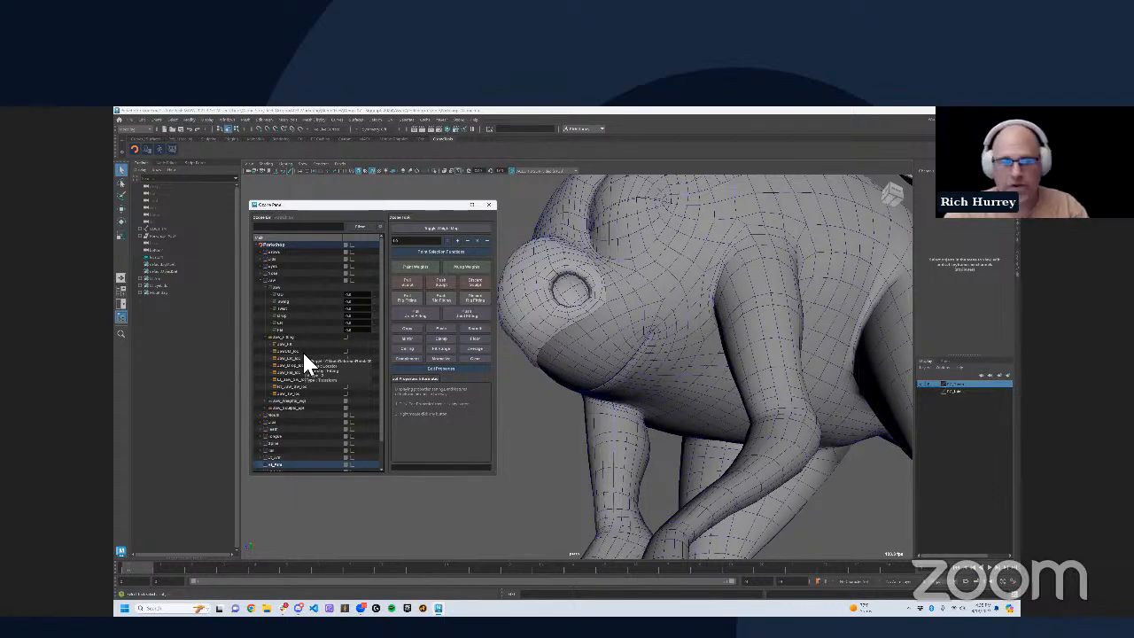
left_click(265, 400)
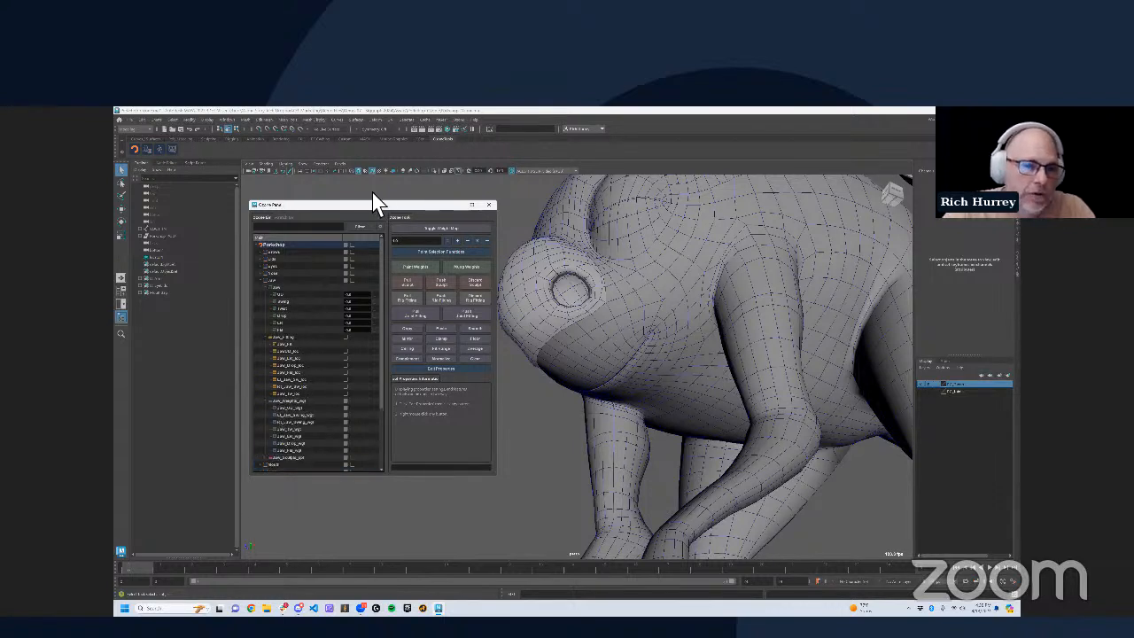
Step: Make the Ozone window taller and review the jaw module's fitting, weights and sculpts entries
left_click_drag(341, 205, 341, 181)
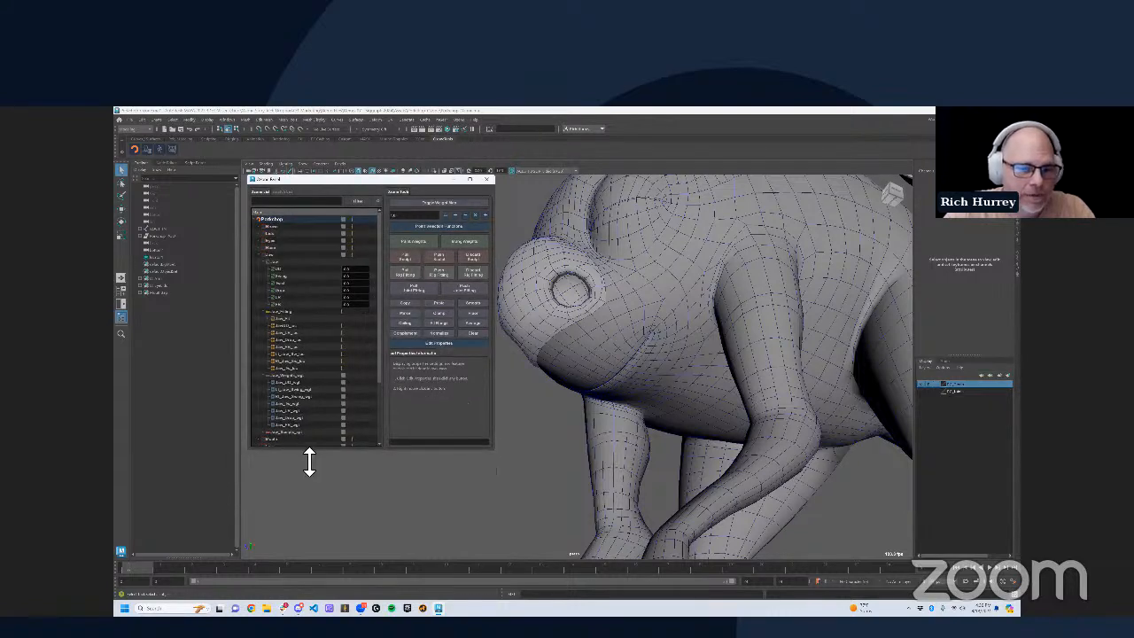
left_click_drag(309, 461, 309, 526)
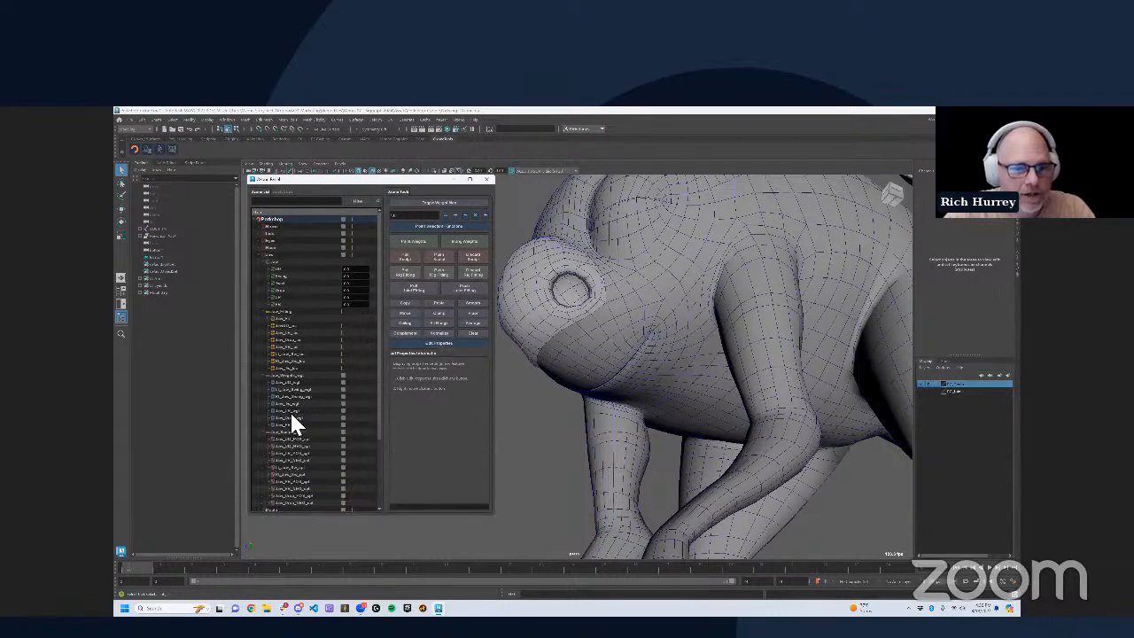
left_click_drag(378, 336, 376, 357)
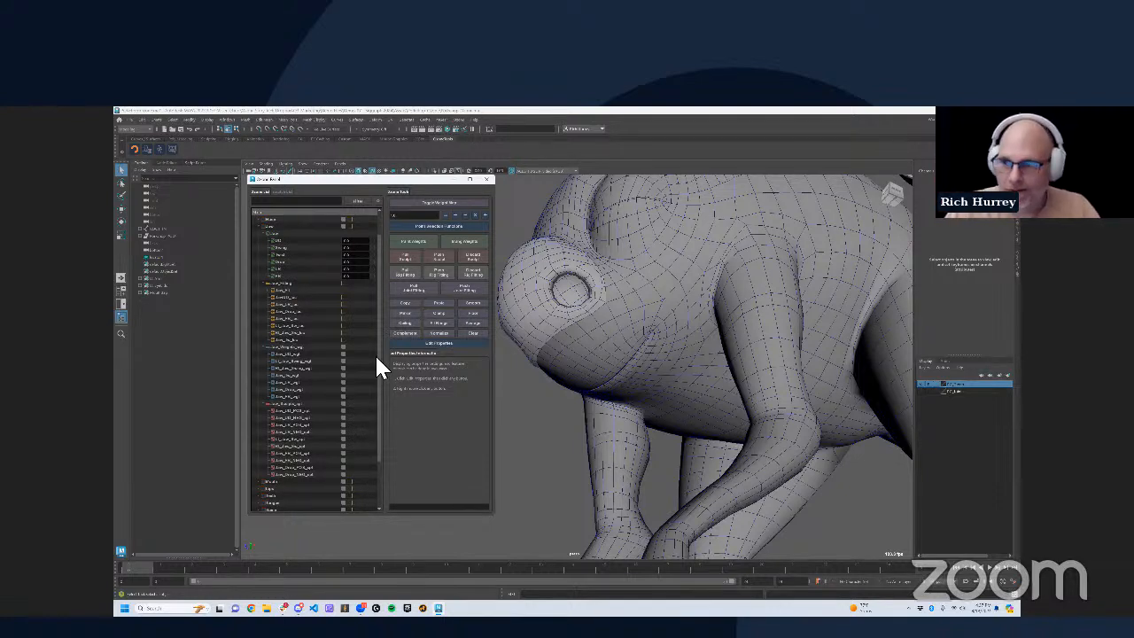
Step: Raise the first jaw channel to open the creature's mouth and check the deformation from the front side
left_click_drag(585, 326, 549, 285, "alt")
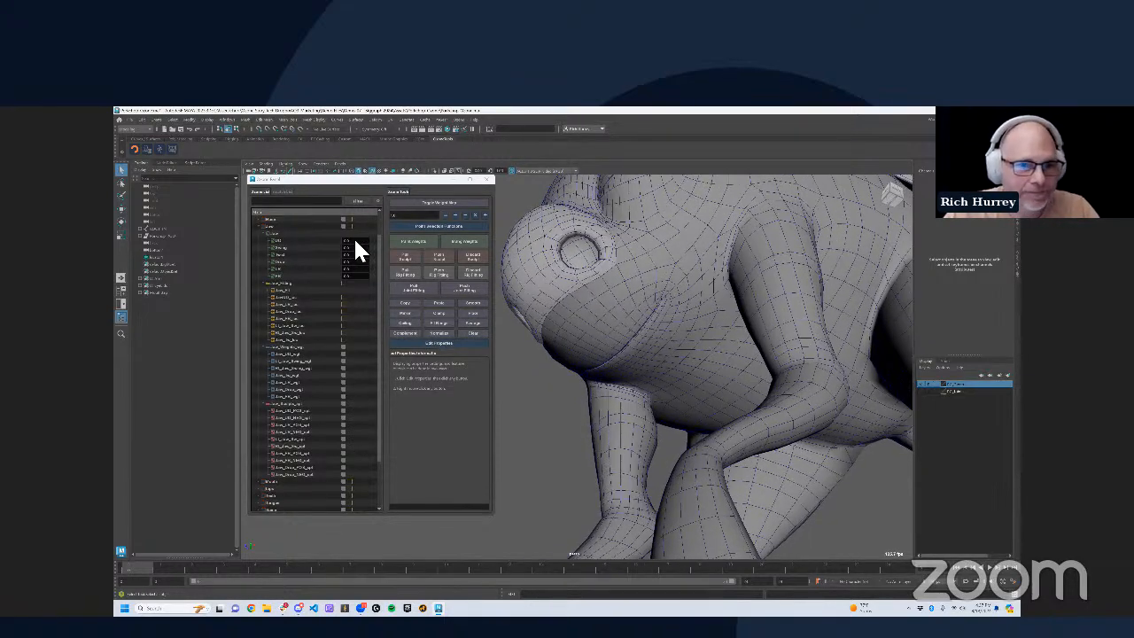
left_click_drag(354, 240, 437, 264)
left_click_drag(627, 329, 643, 292, "alt")
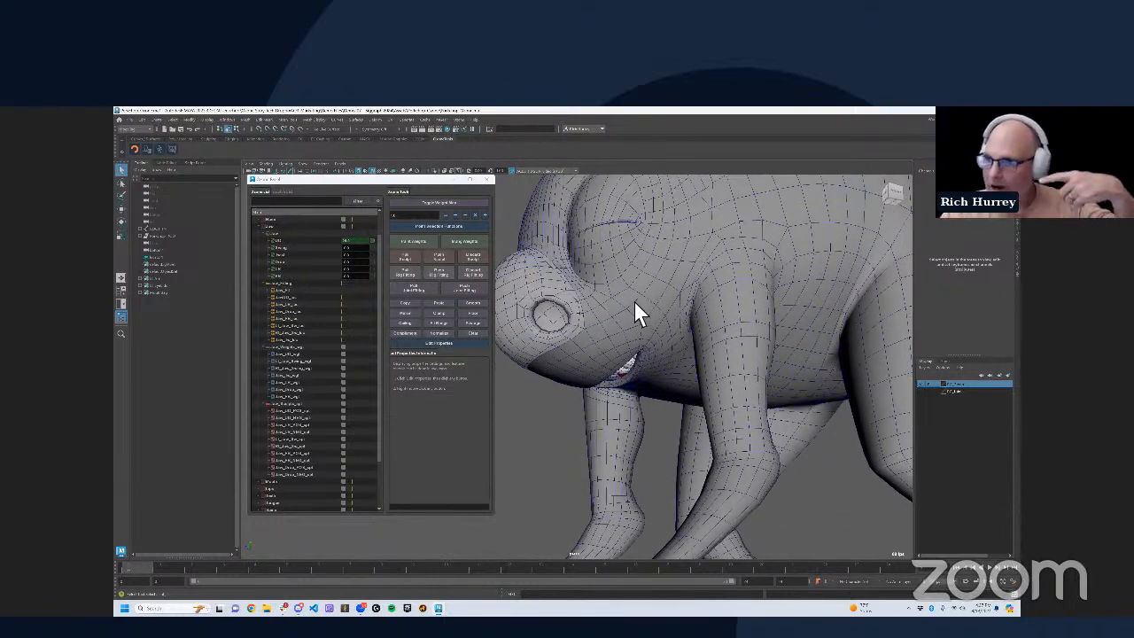
left_click_drag(362, 240, 379, 244)
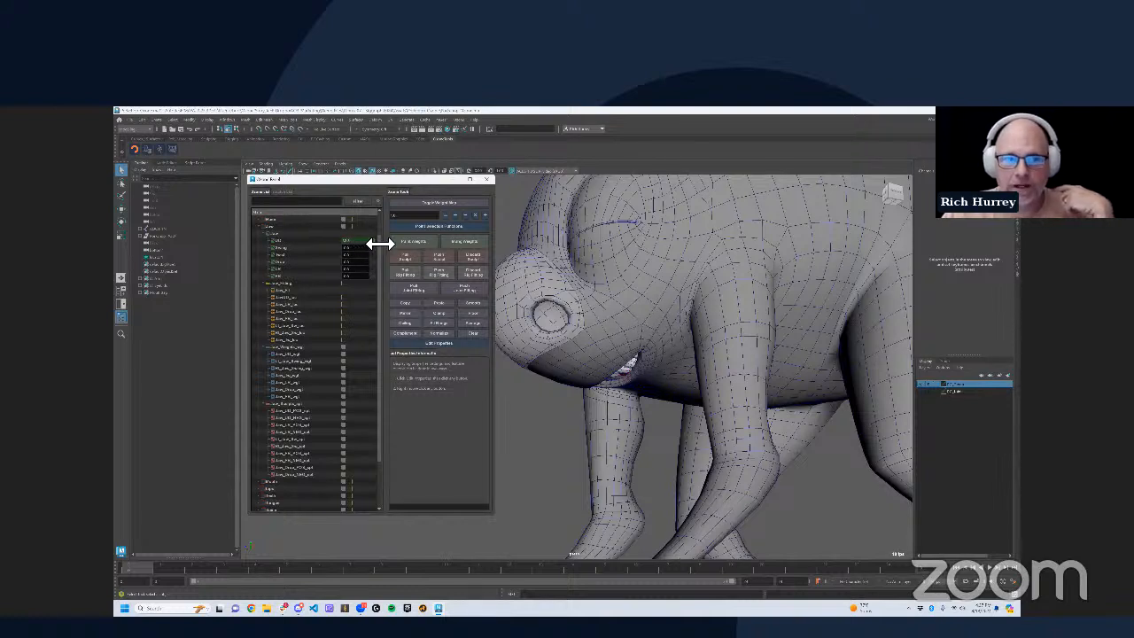
Step: Pull the rig fitting for Jaw_UD_loc and select its locator inside the expanded rig groups in the Outliner
left_click(290, 294)
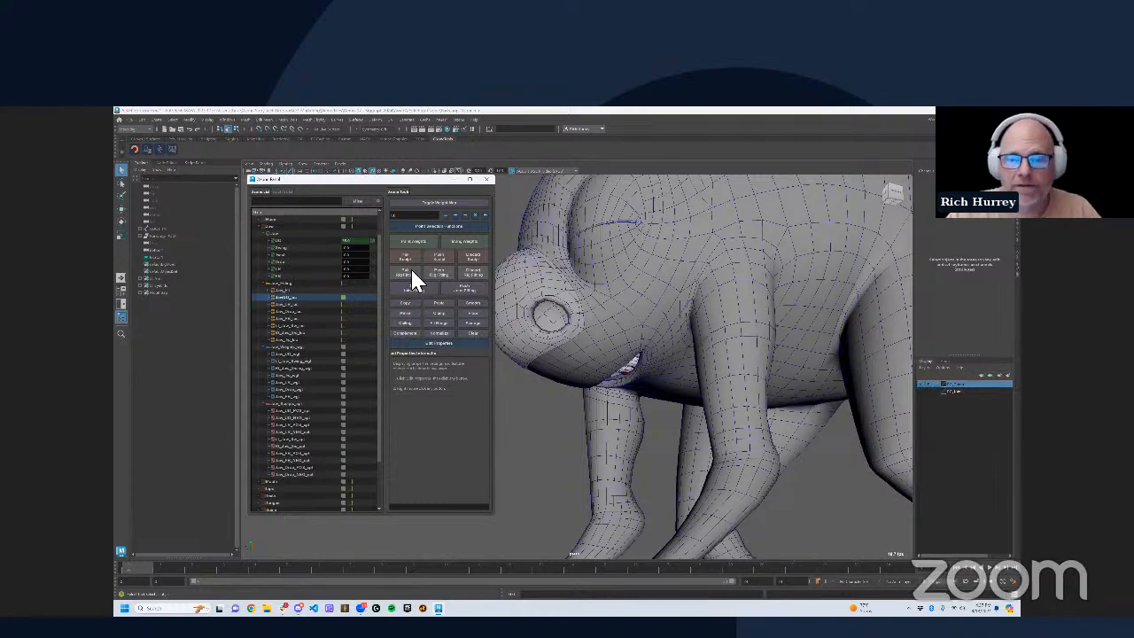
left_click(140, 229)
left_click(140, 243)
left_click(145, 257)
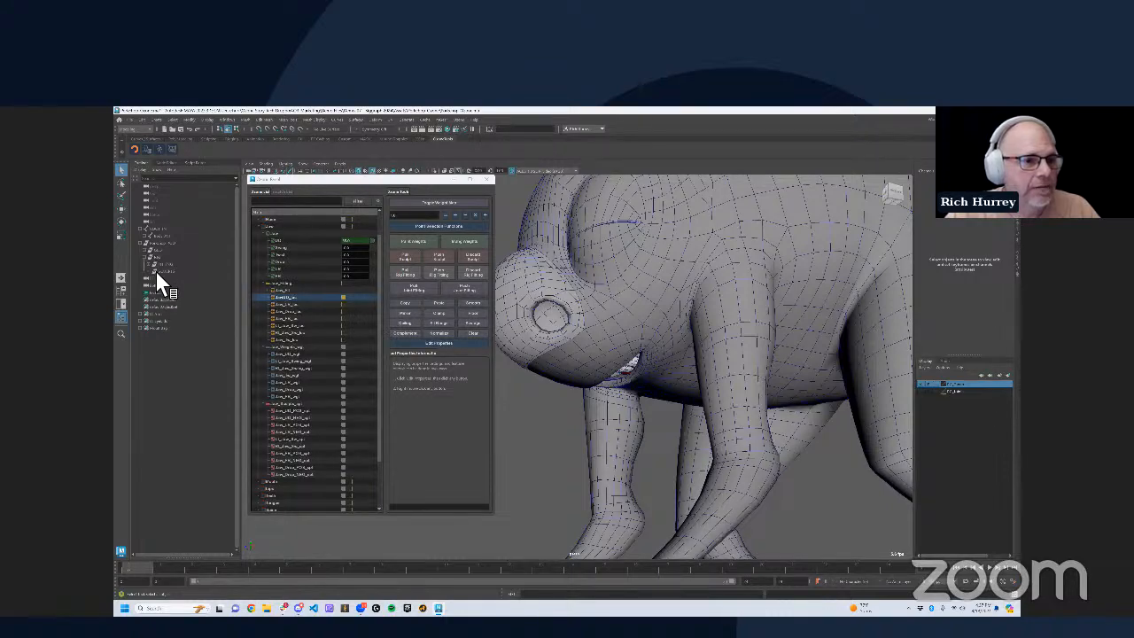
left_click(149, 264)
left_click(152, 271)
left_click(177, 278)
Step: Inspect the selected jaw locator inside the creature's head in wireframe, then return to shaded display
middle_click_drag(633, 345, 644, 346, "alt")
key("4")
left_click_drag(644, 347, 673, 334, "alt")
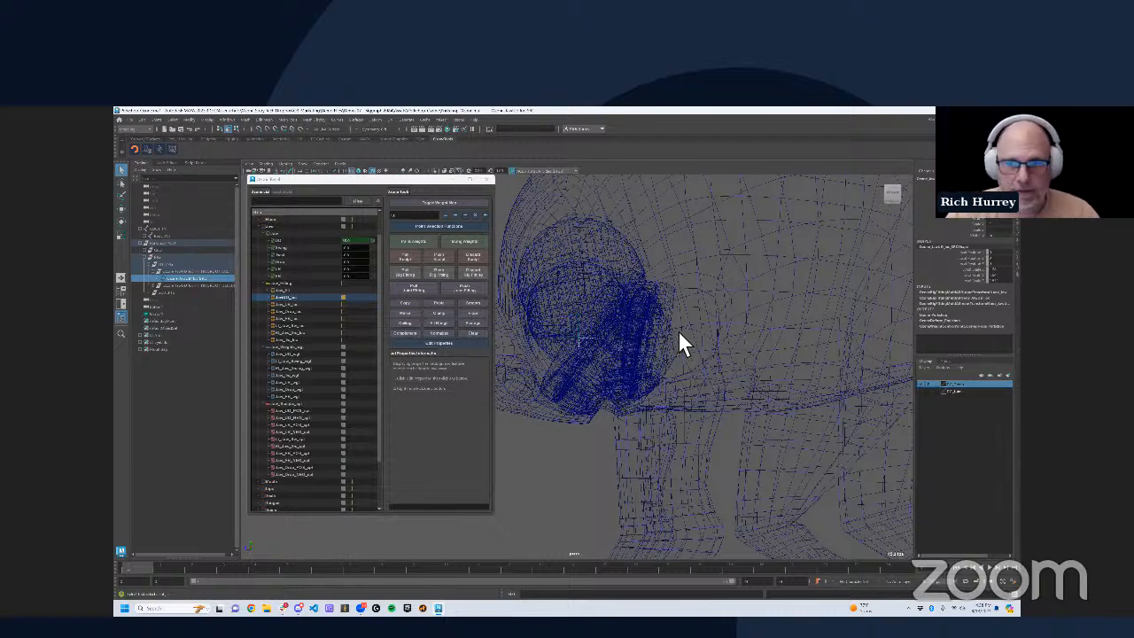
key("5")
mouse_move(678, 329)
left_mouse_down("alt")
mouse_move(714, 346)
mouse_move(561, 301)
mouse_move(617, 314)
left_mouse_up("alt")
Step: Open the mouth with the jaw's UD channel and move the UD fitting locator toward the back of the jaw
key("w")
left_click(592, 290)
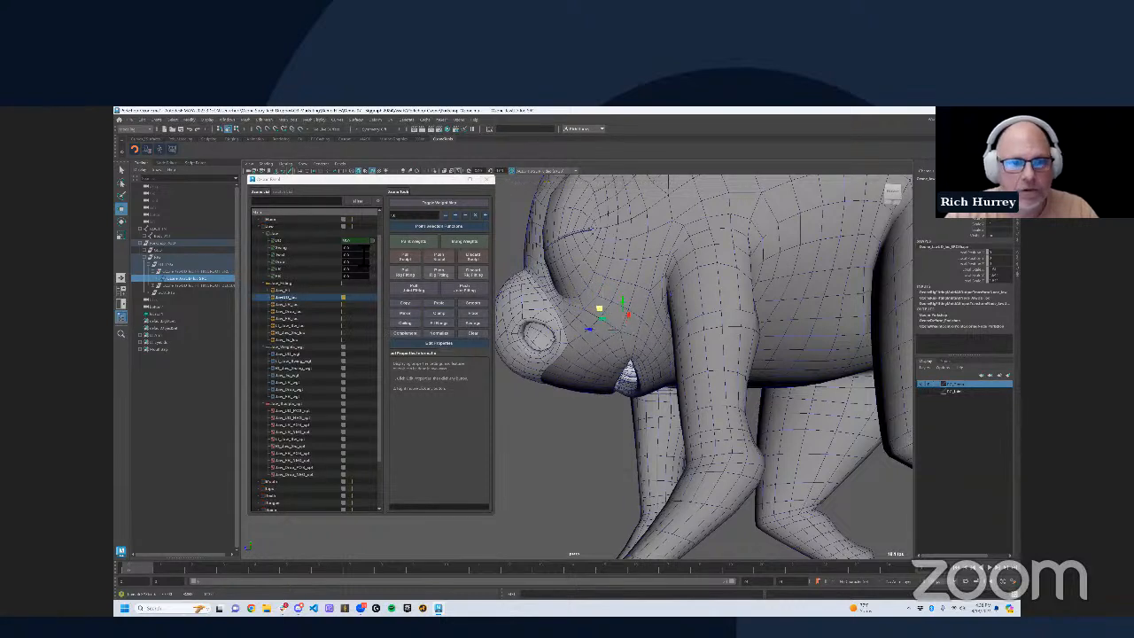
left_click_drag(364, 244, 412, 257)
left_click_drag(649, 330, 680, 325, "alt")
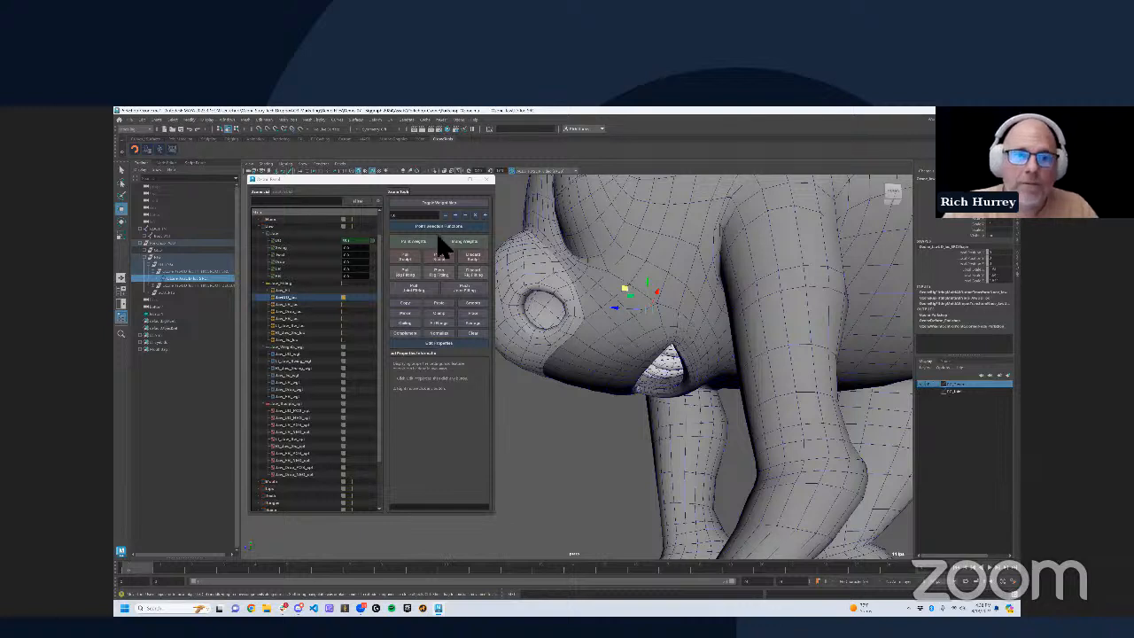
left_click_drag(372, 243, 316, 259)
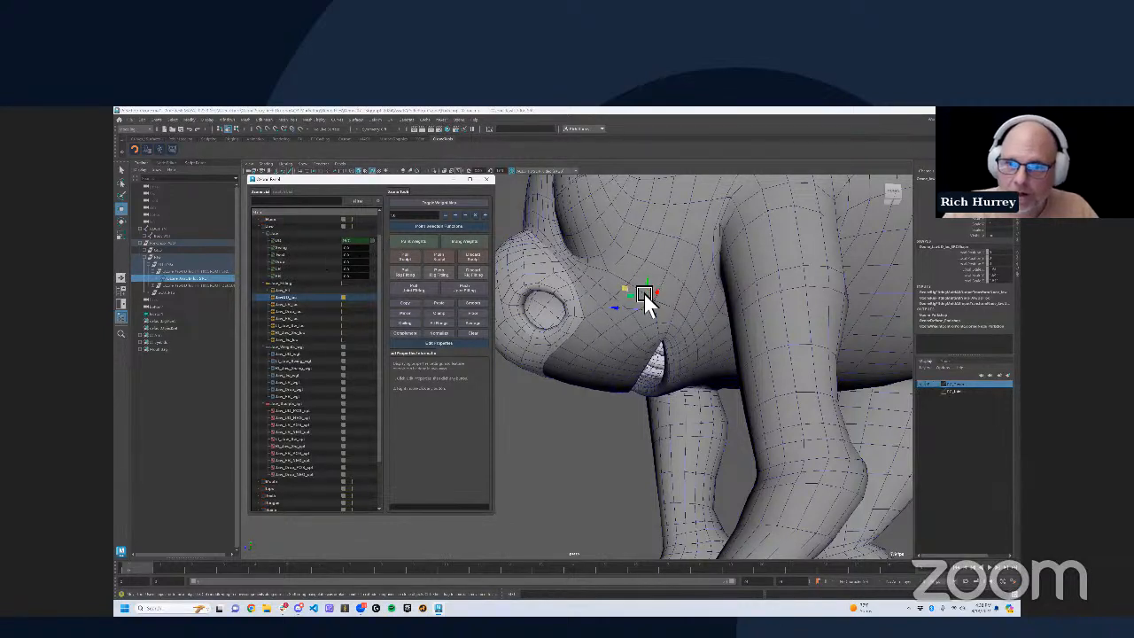
left_click_drag(644, 291, 681, 287)
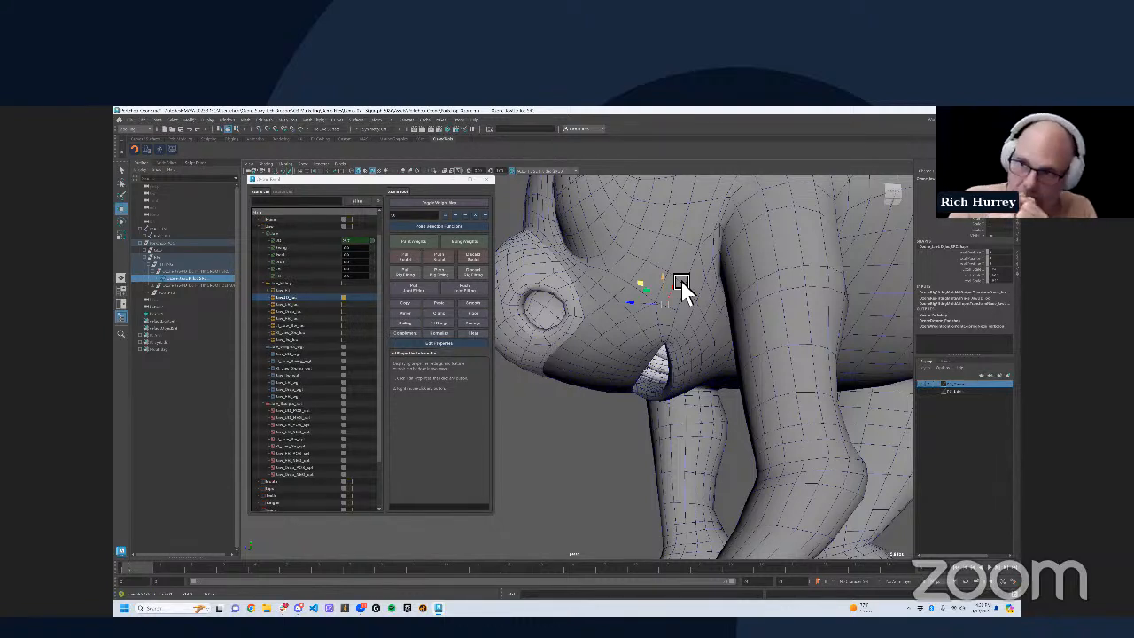
left_click_drag(677, 296, 721, 278, "alt")
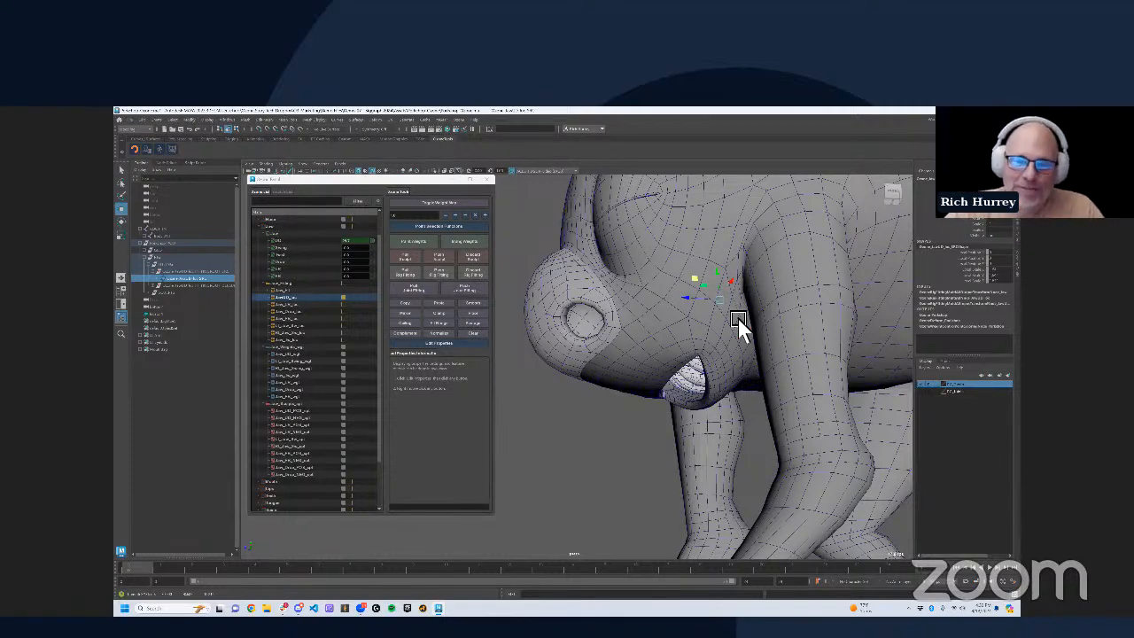
Step: Raise the jaw's Drop channel and pull the rig fitting for Jaw_Drop_loc
left_click_drag(741, 324, 652, 301, "alt")
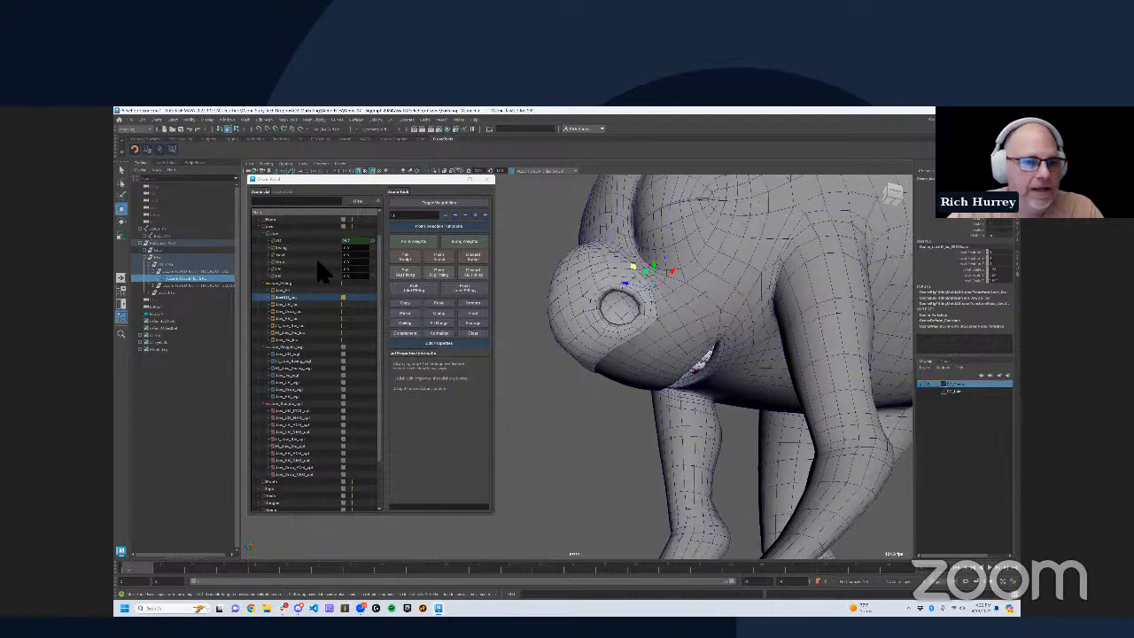
left_click_drag(364, 264, 388, 261)
left_click(293, 312)
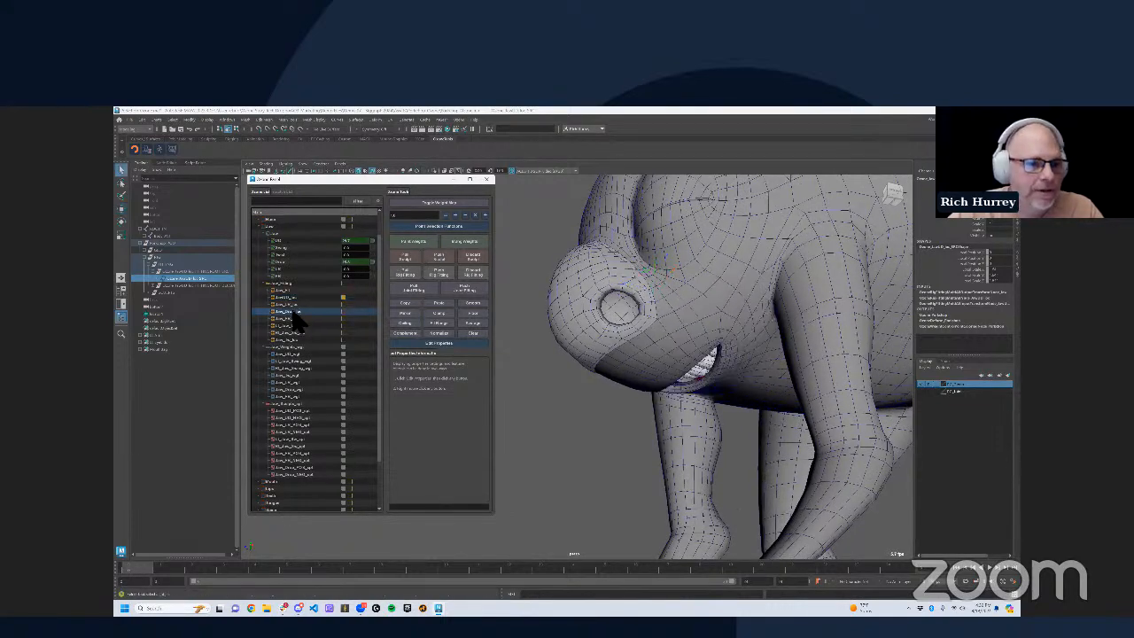
left_click(403, 268)
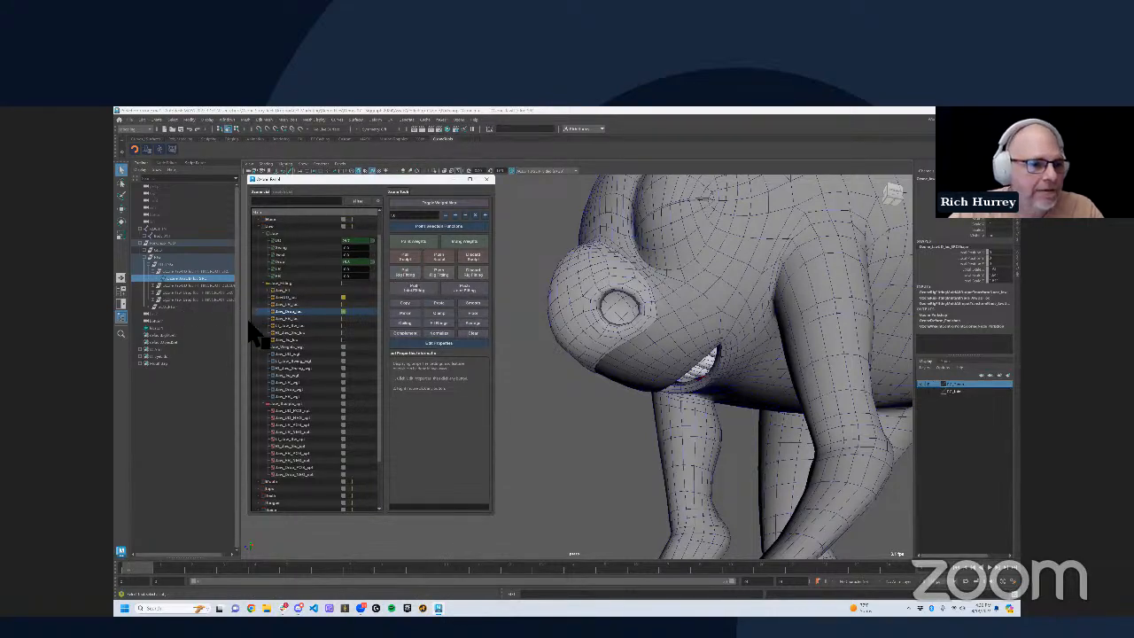
Step: Widen the Outliner to select the jaw drop locator, and test its pivot with the Rotate tool and the Drop channel
left_click_drag(248, 328, 293, 325)
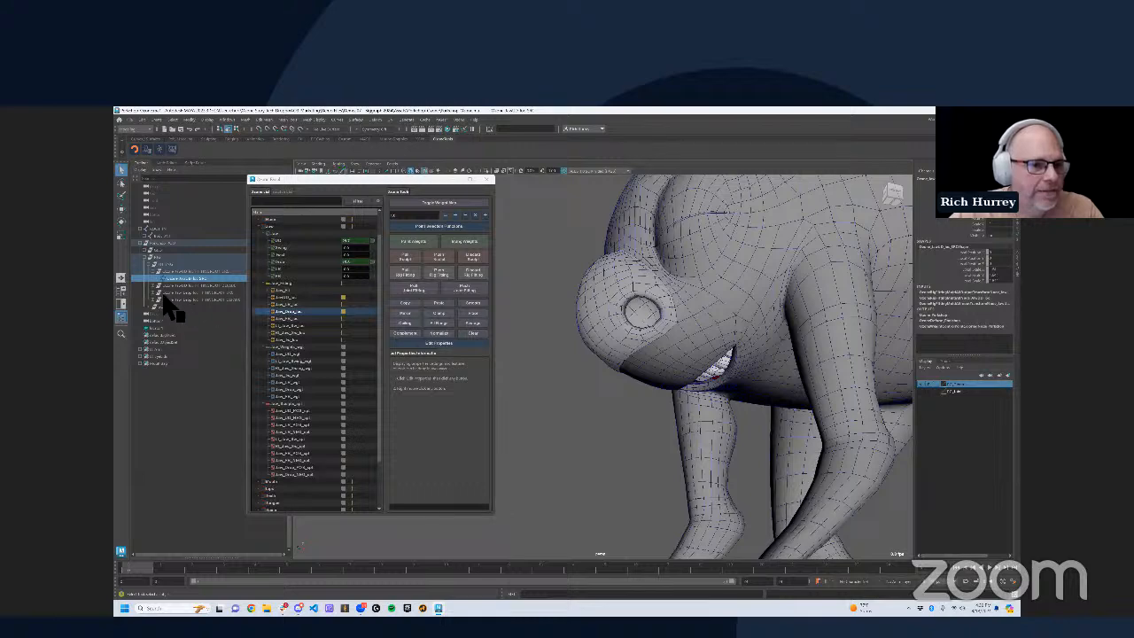
left_click(189, 306)
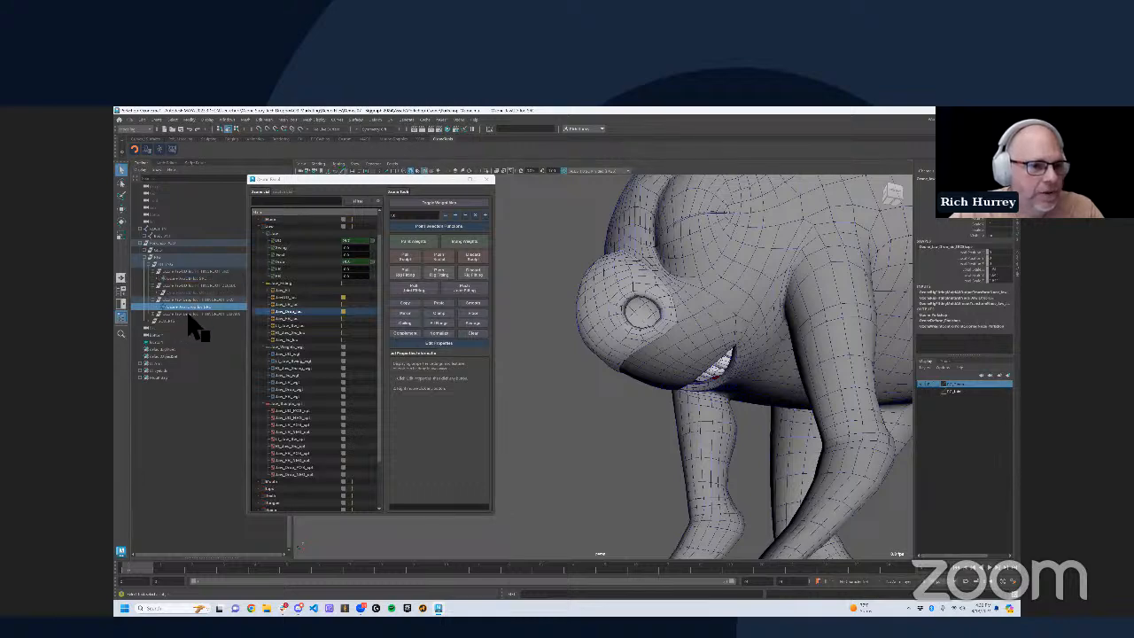
left_click_drag(654, 345, 673, 376, "alt")
key("e")
left_click_drag(365, 264, 385, 281)
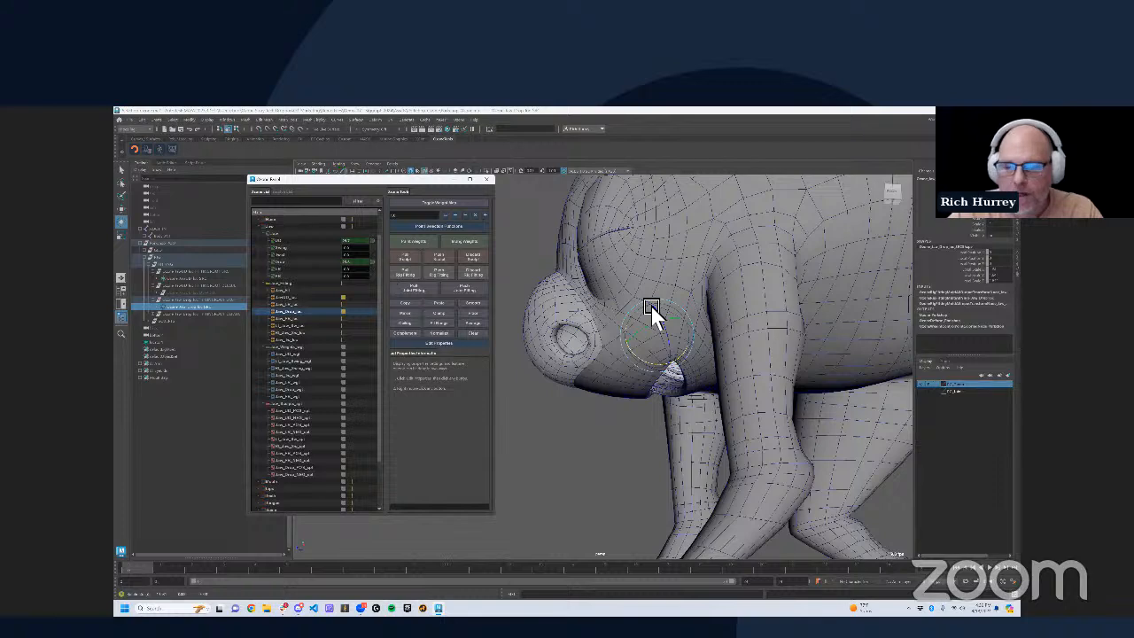
left_click_drag(665, 303, 651, 301, "alt")
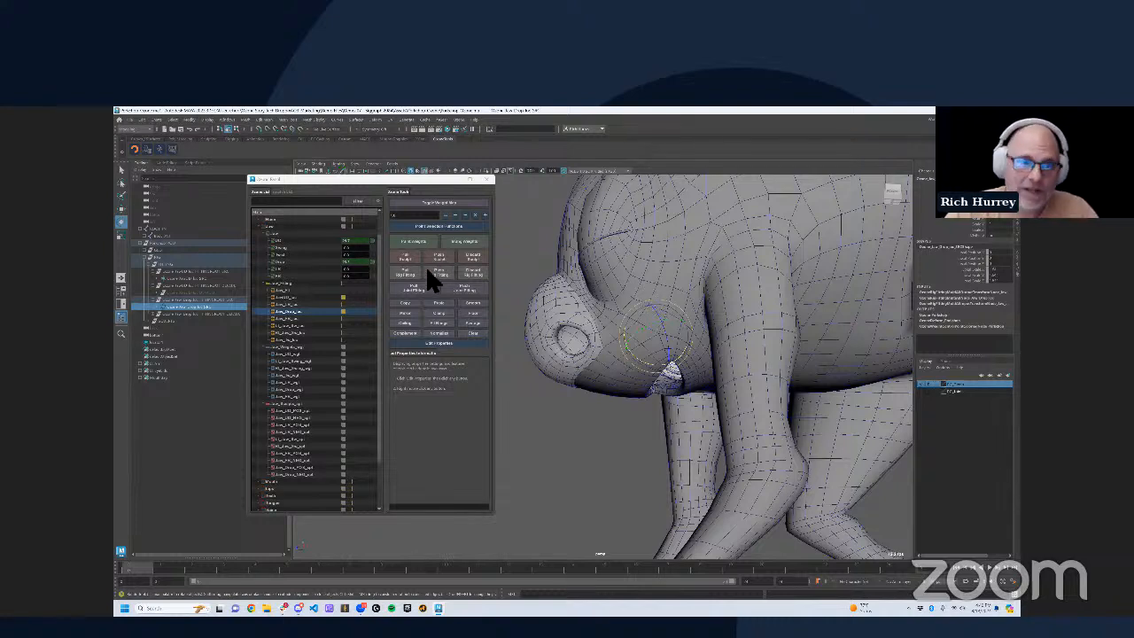
Step: Expand the jaw fitting's scale factors in the Ozone tree and raise the Drop channel to open the mouth wider
scroll(319, 302, "down", 3)
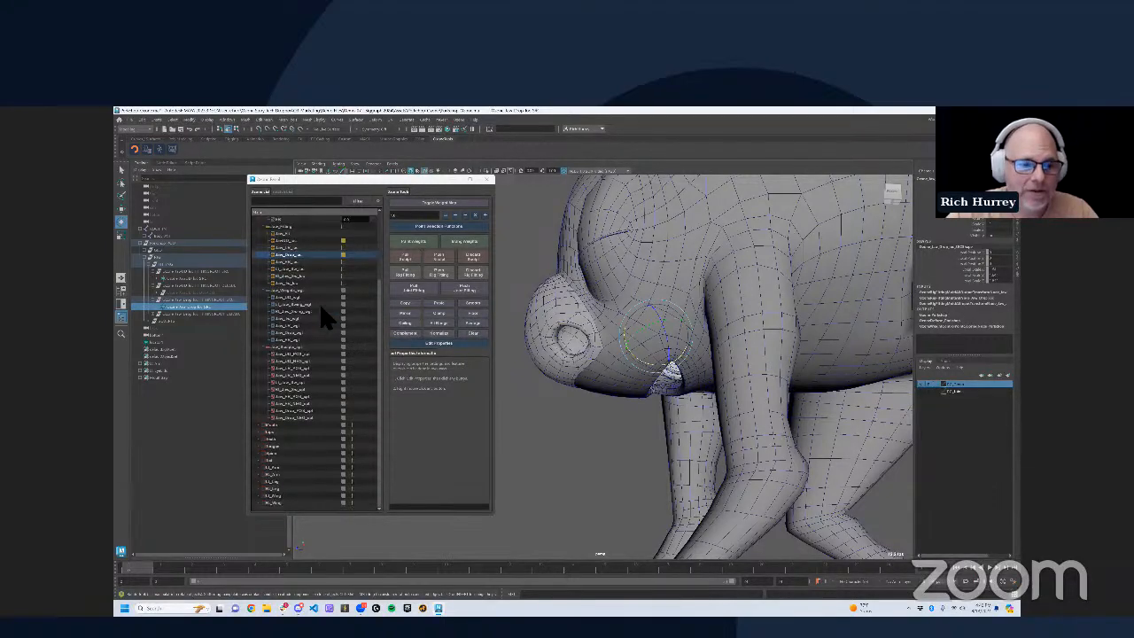
scroll(323, 314, "up", 5)
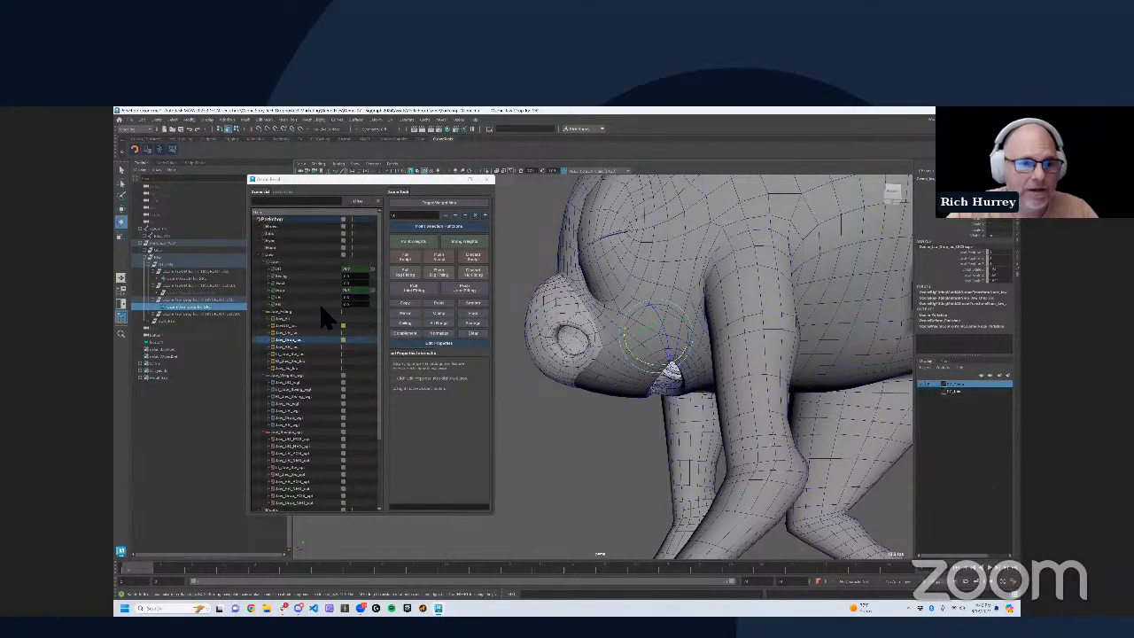
left_click(266, 318)
scroll(692, 337, "up", 1)
key("q")
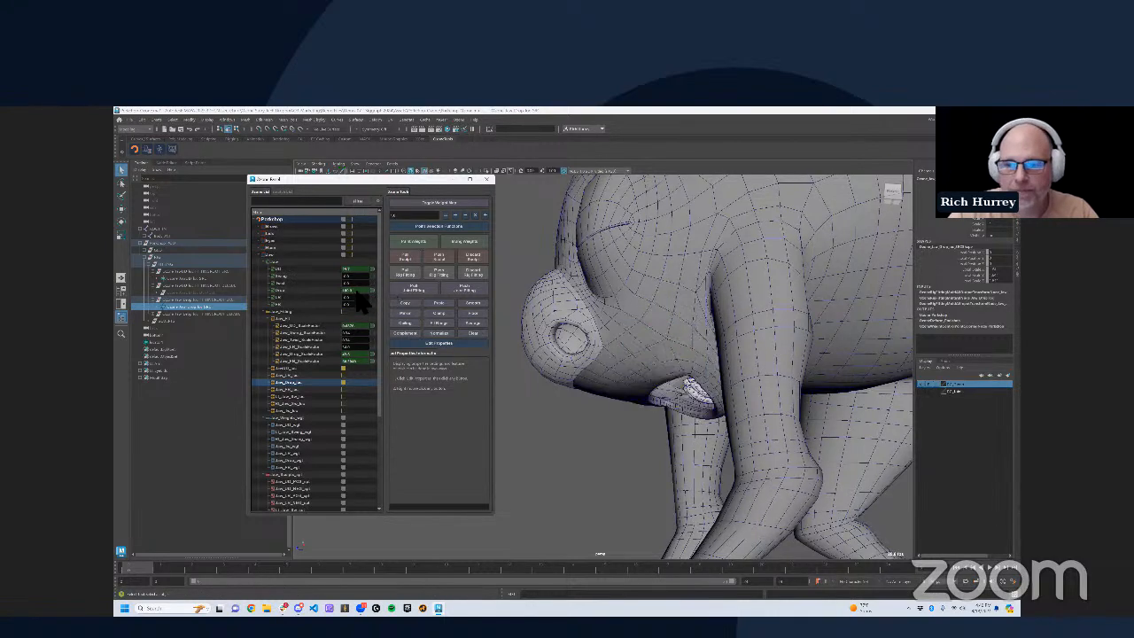
Step: Reduce the mouth opening through the jaw's Drop settings, check it from the front side and move the Ozone window aside
left_click_drag(554, 345, 519, 305, "alt")
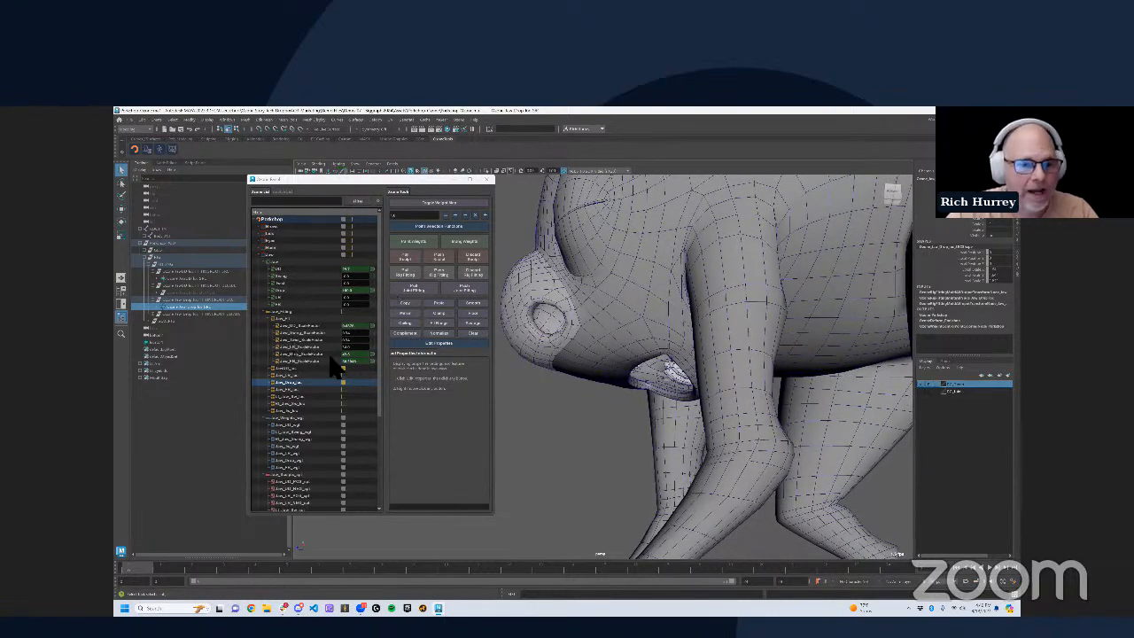
left_click_drag(367, 359, 303, 368)
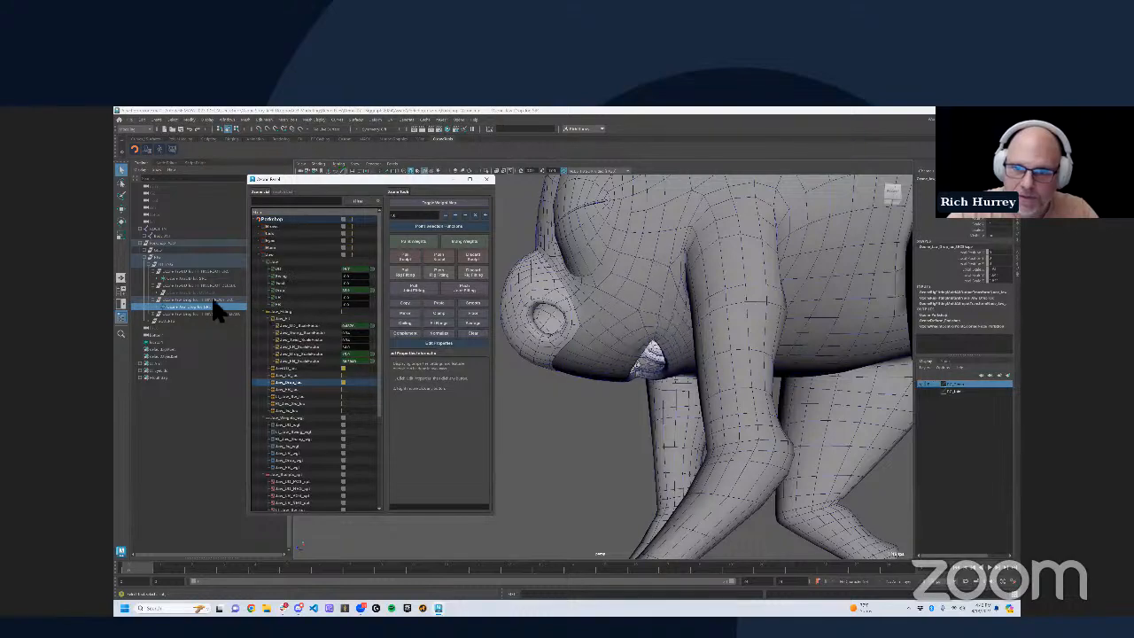
mouse_move(620, 311)
left_mouse_down("alt")
mouse_move(615, 337)
mouse_move(646, 328)
mouse_move(612, 321)
left_mouse_up("alt")
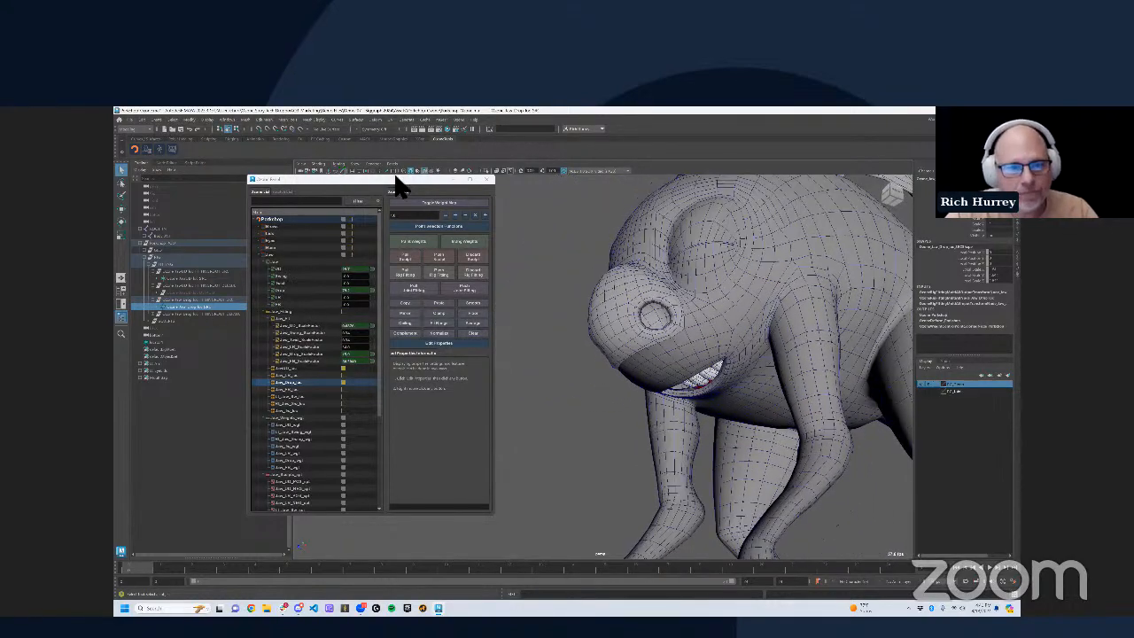
left_click_drag(401, 186, 482, 189)
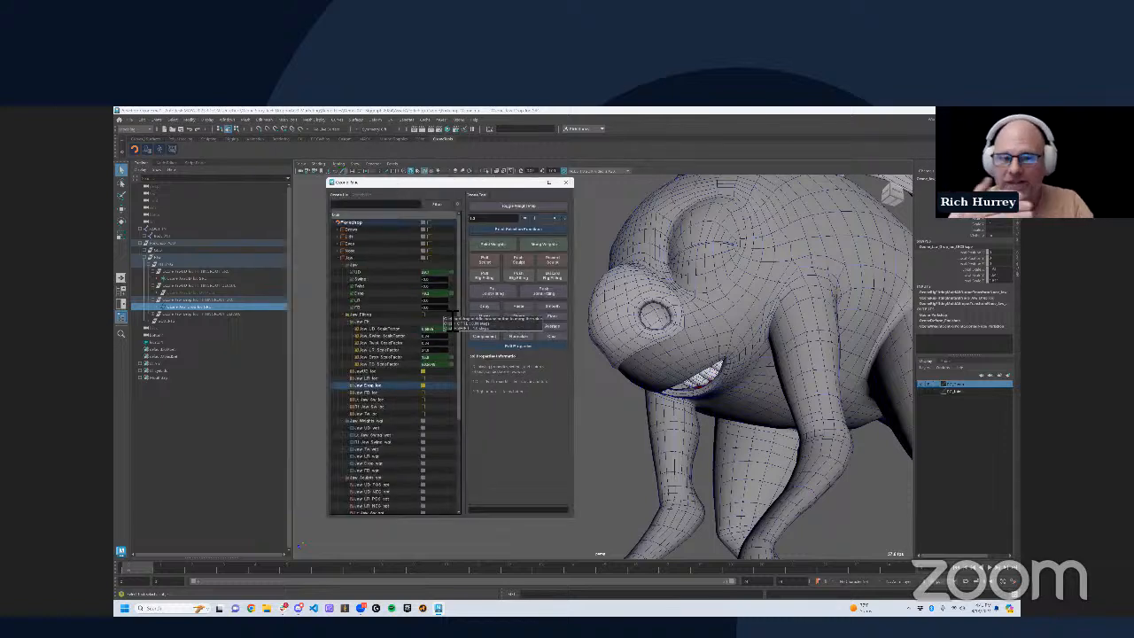